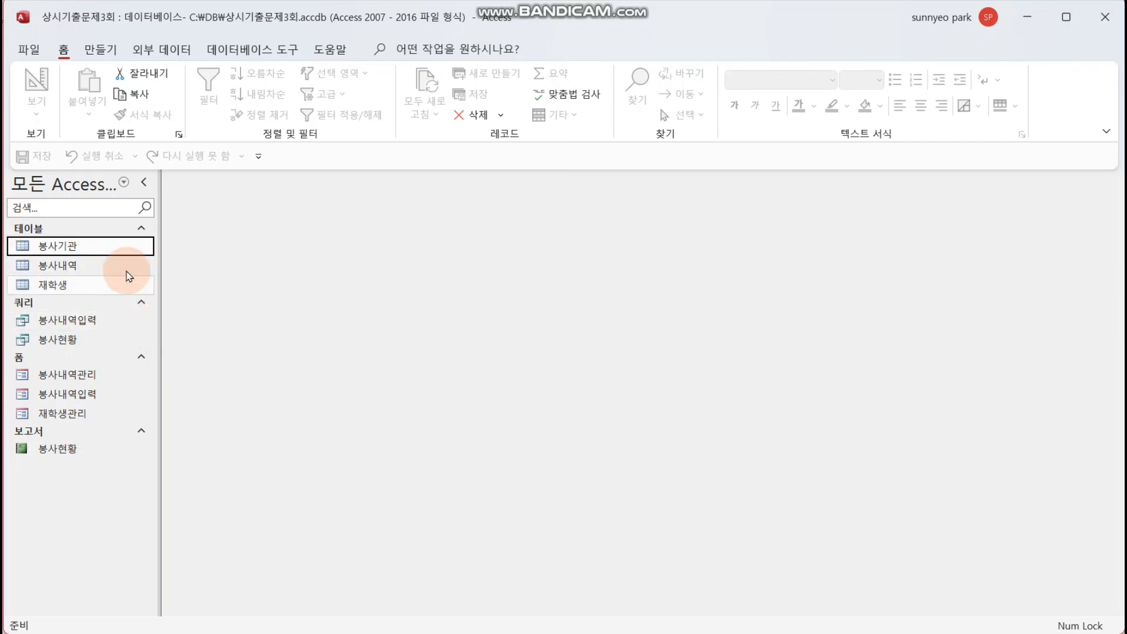
- Open the 봉사기관 table in Design view
{"action": "left_click", "coordinate": [94, 247]}
{"action": "right_click", "coordinate": [94, 247]}
{"action": "left_click", "coordinate": [193, 284]}
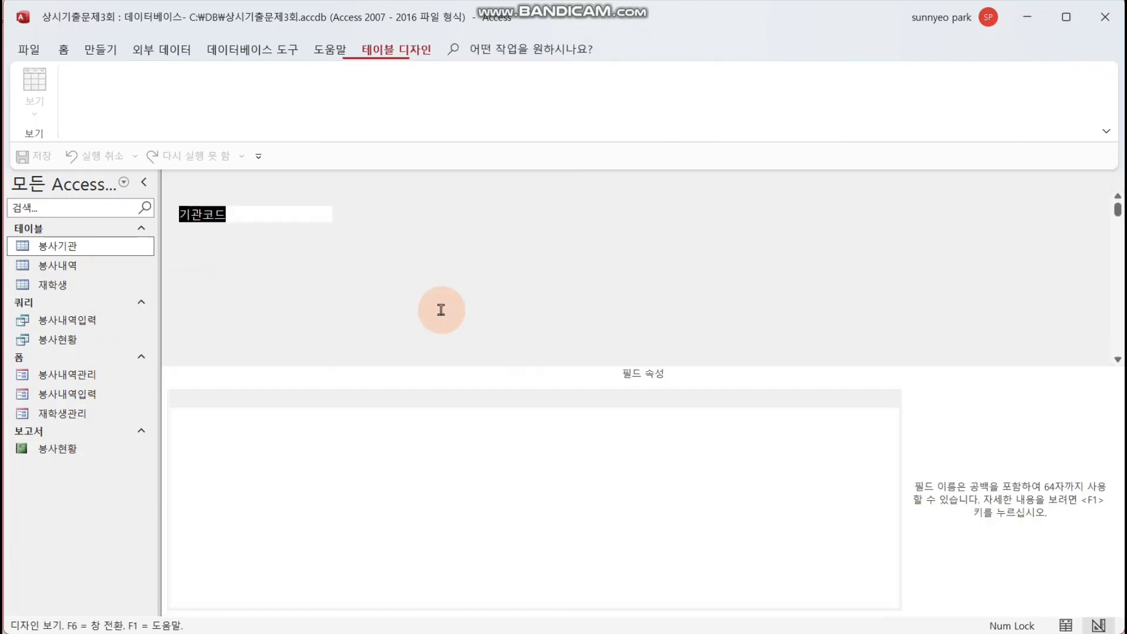
- Set the input mask of the 기관코드 field to >L-00;0 using the zoom editor
{"action": "left_click", "coordinate": [252, 216]}
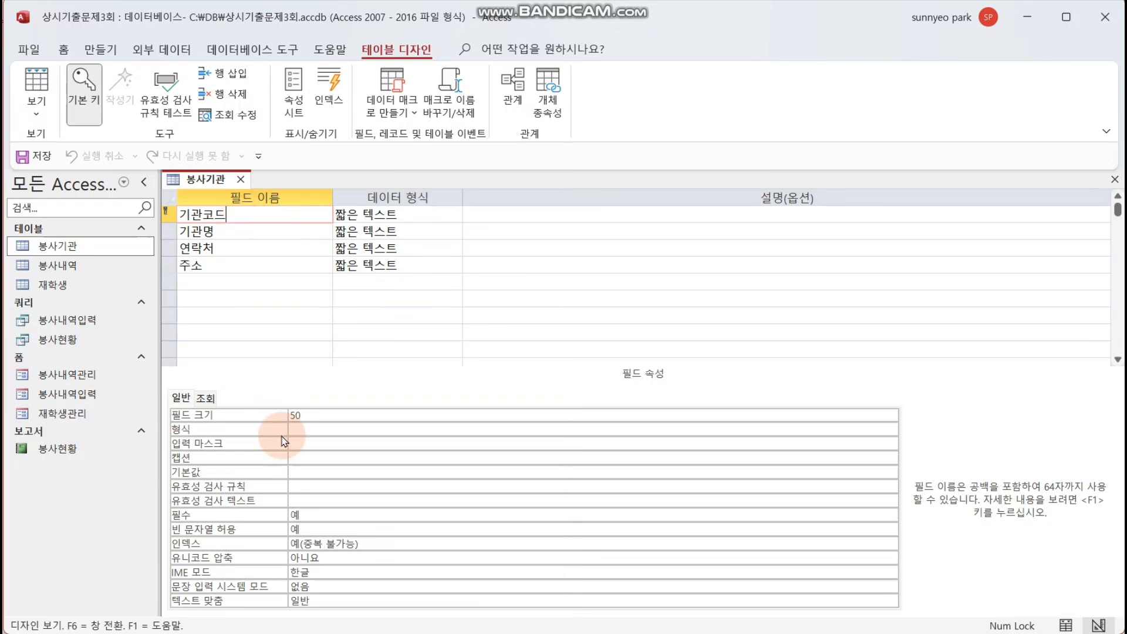
{"action": "left_click", "coordinate": [322, 444]}
{"action": "right_click", "coordinate": [322, 444]}
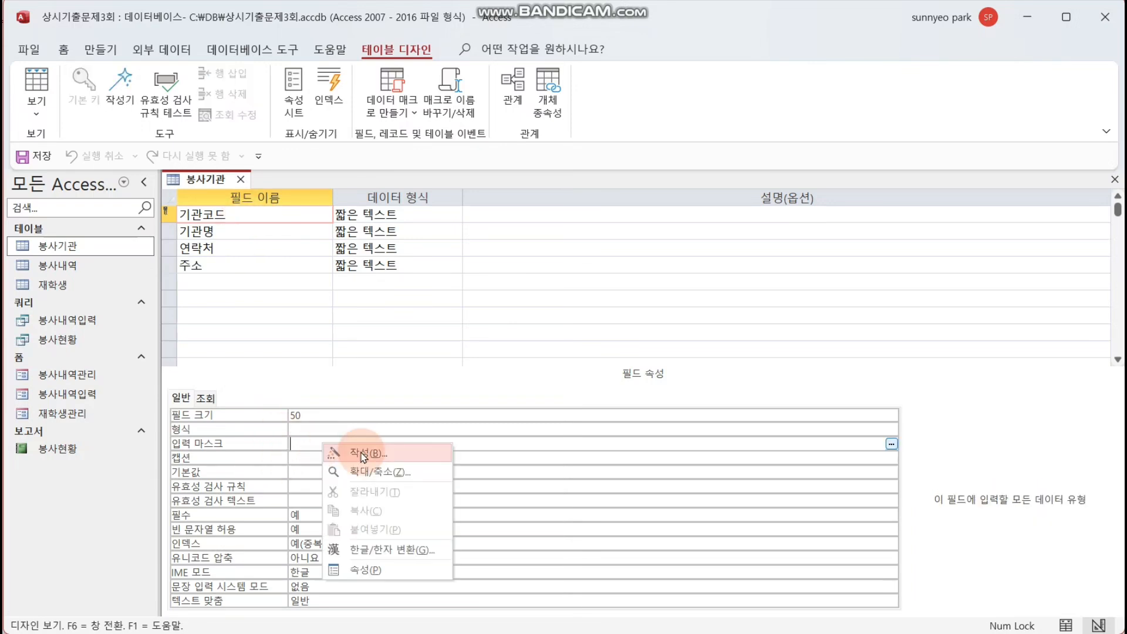
{"action": "left_click", "coordinate": [380, 470]}
{"action": "left_click_drag", "start_coordinate": [411, 244], "coordinate": [442, 306]}
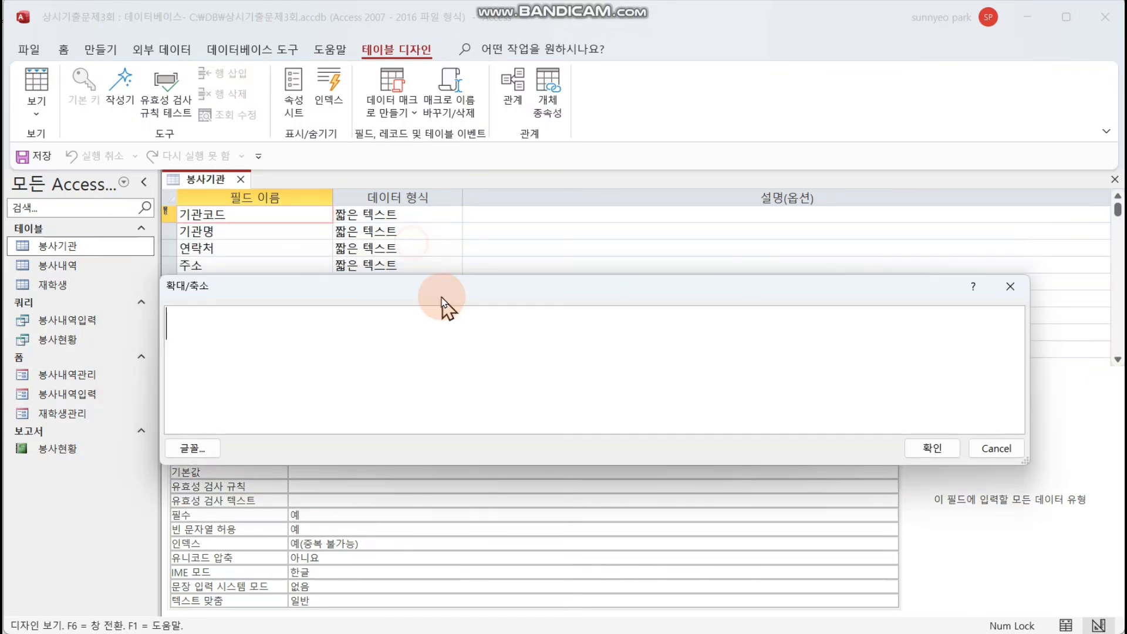
{"action": "left_click", "coordinate": [421, 371]}
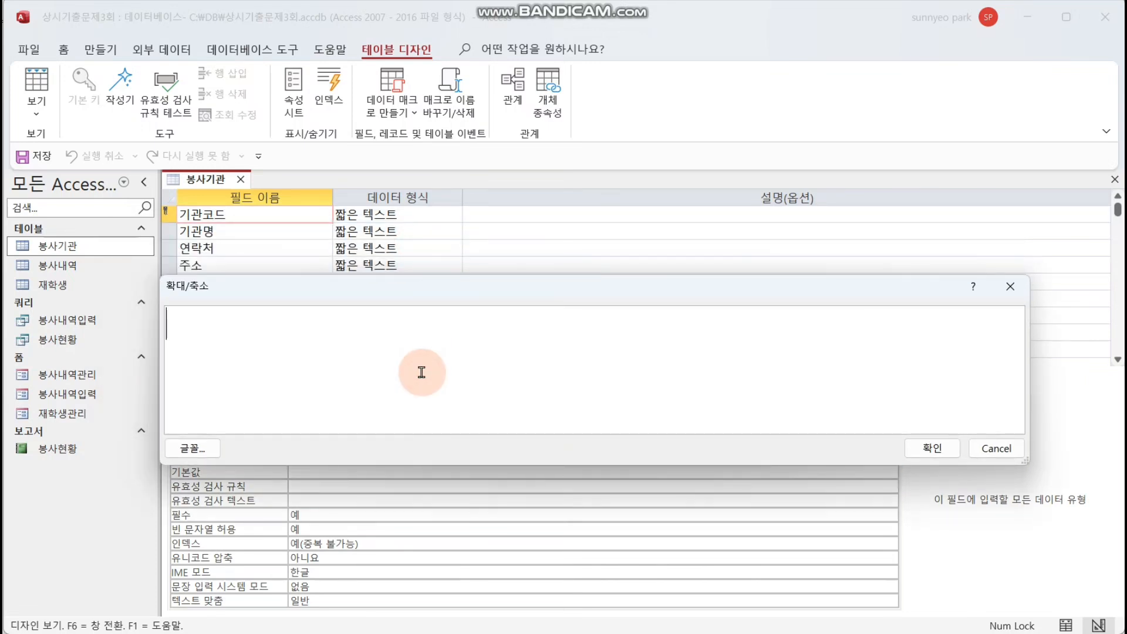
{"action": "type", "text": ">L"}
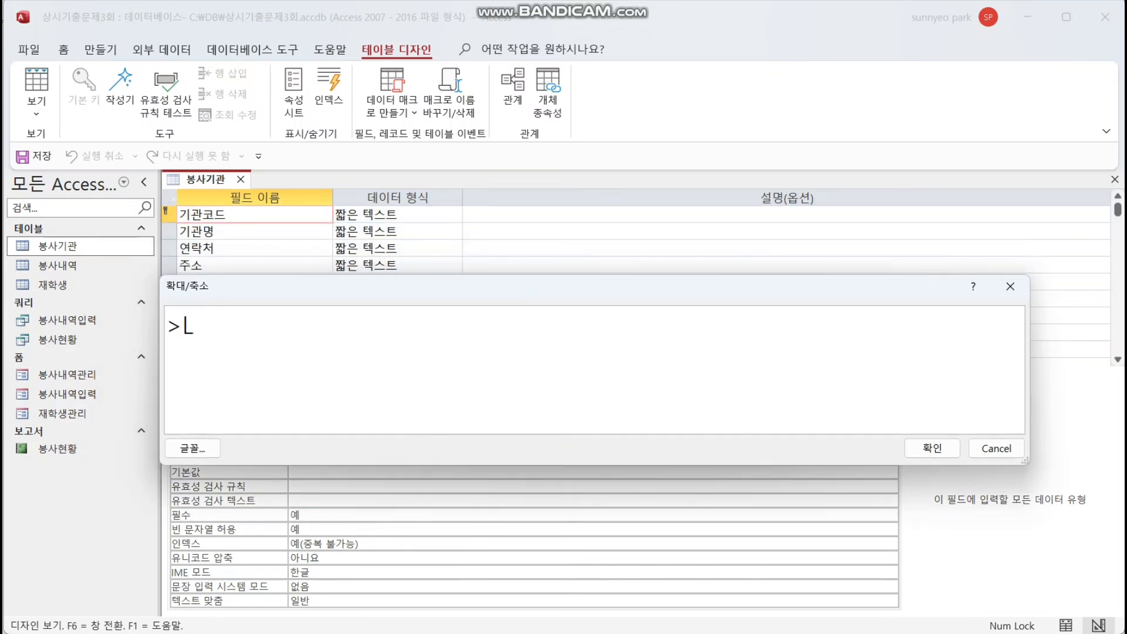
{"action": "type", "text": "-00;0"}
{"action": "left_click", "coordinate": [930, 448]}
{"action": "key", "text": "Return"}
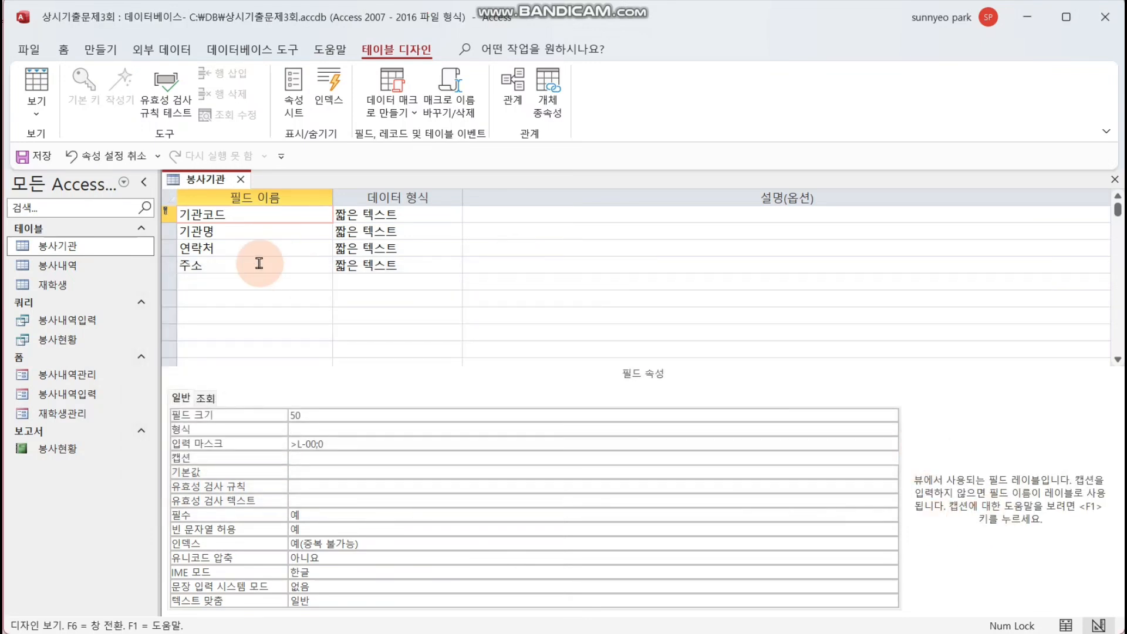
- Save the 봉사기관 table, check the 기관코드 mask on a new record in Datasheet view, and close the table
{"action": "left_click", "coordinate": [42, 157]}
{"action": "left_click", "coordinate": [36, 82]}
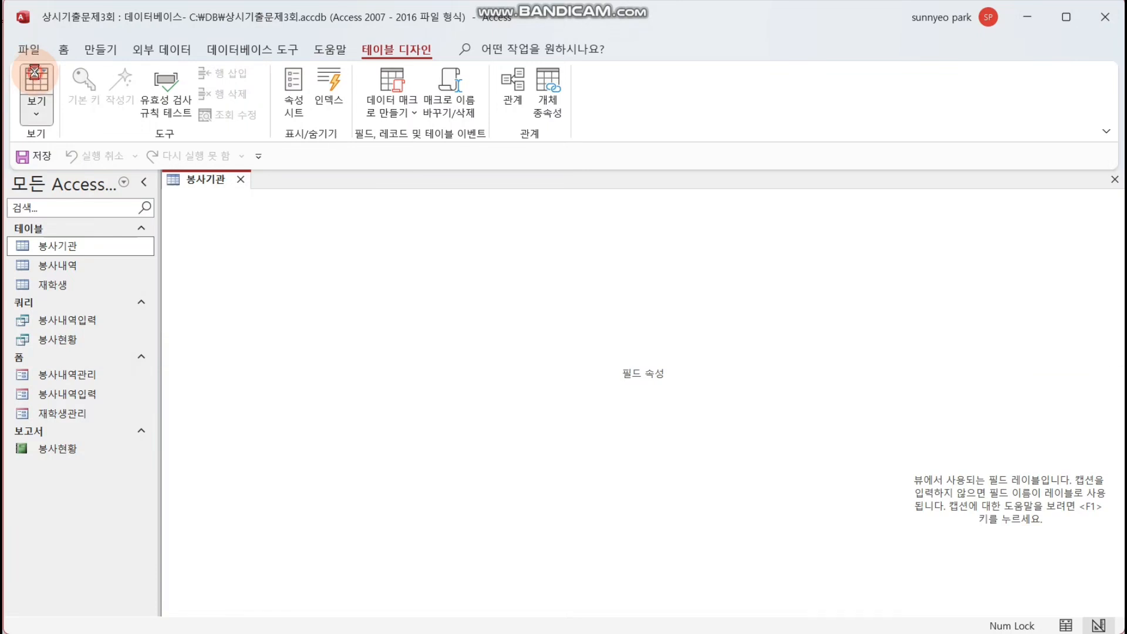
{"action": "left_click", "coordinate": [237, 303]}
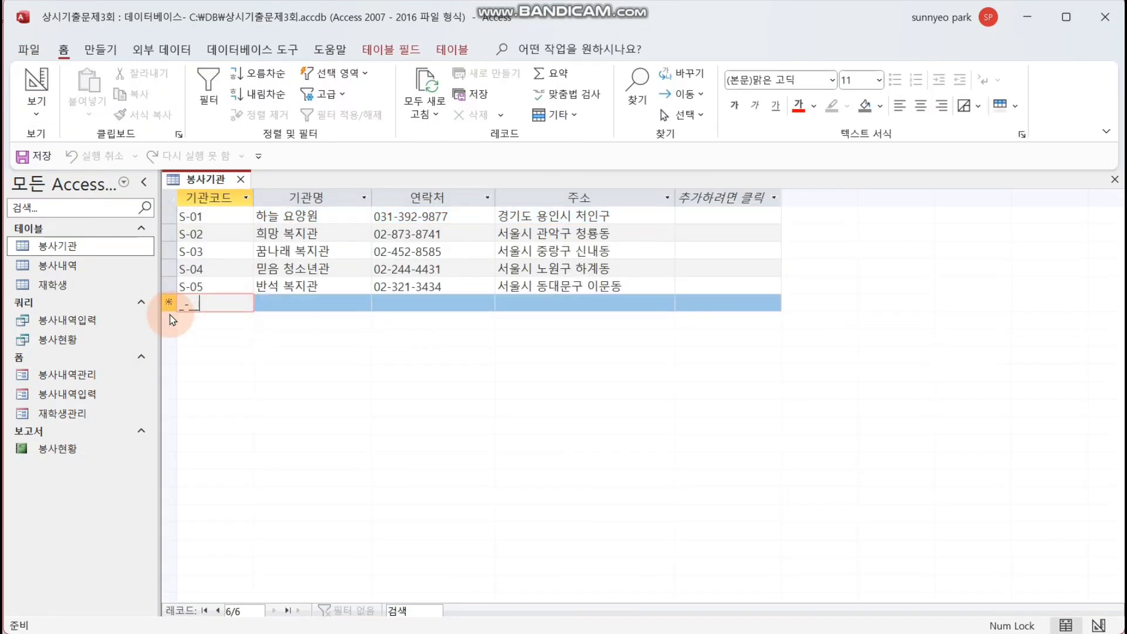
{"action": "left_click", "coordinate": [240, 178]}
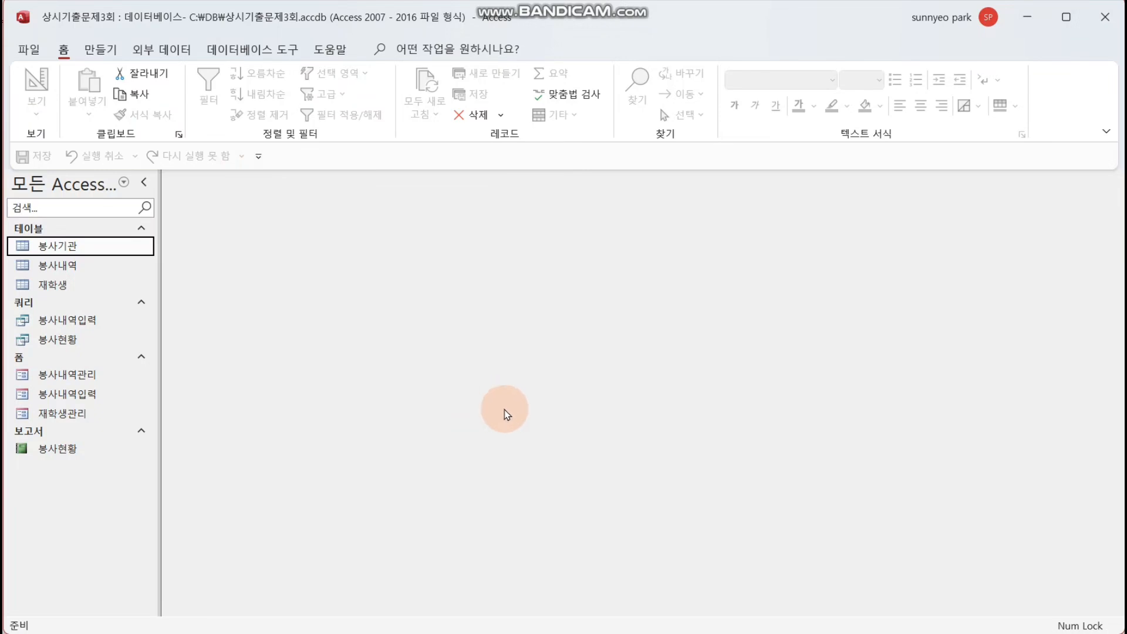
- Open the 봉사내역 table in Design view
{"action": "left_click", "coordinate": [108, 265]}
{"action": "right_click", "coordinate": [108, 264]}
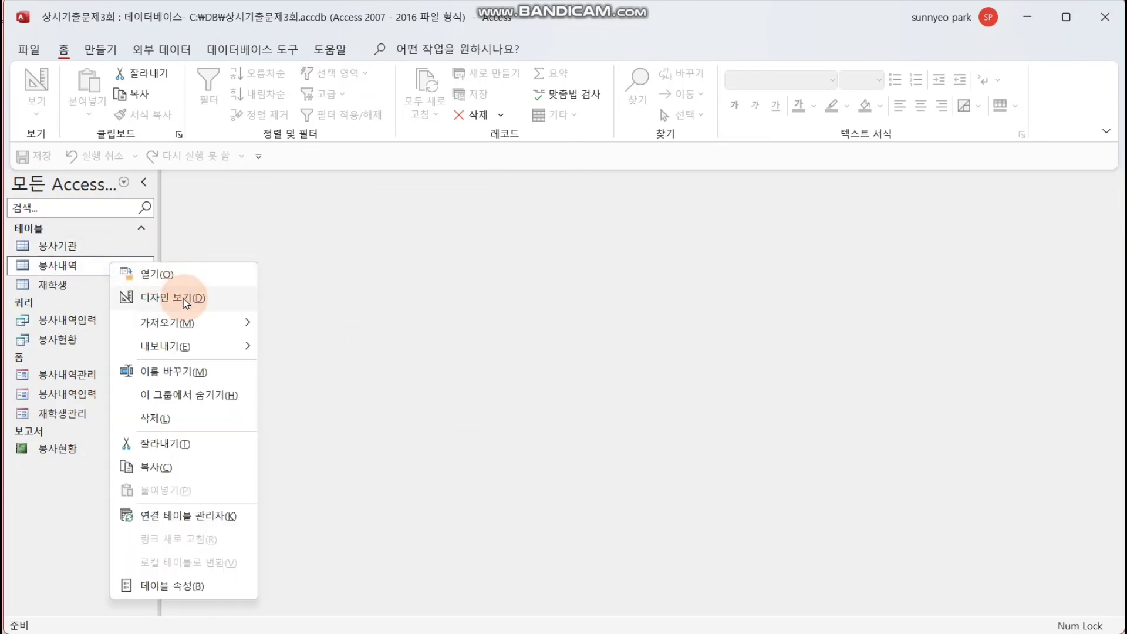
{"action": "left_click", "coordinate": [171, 294]}
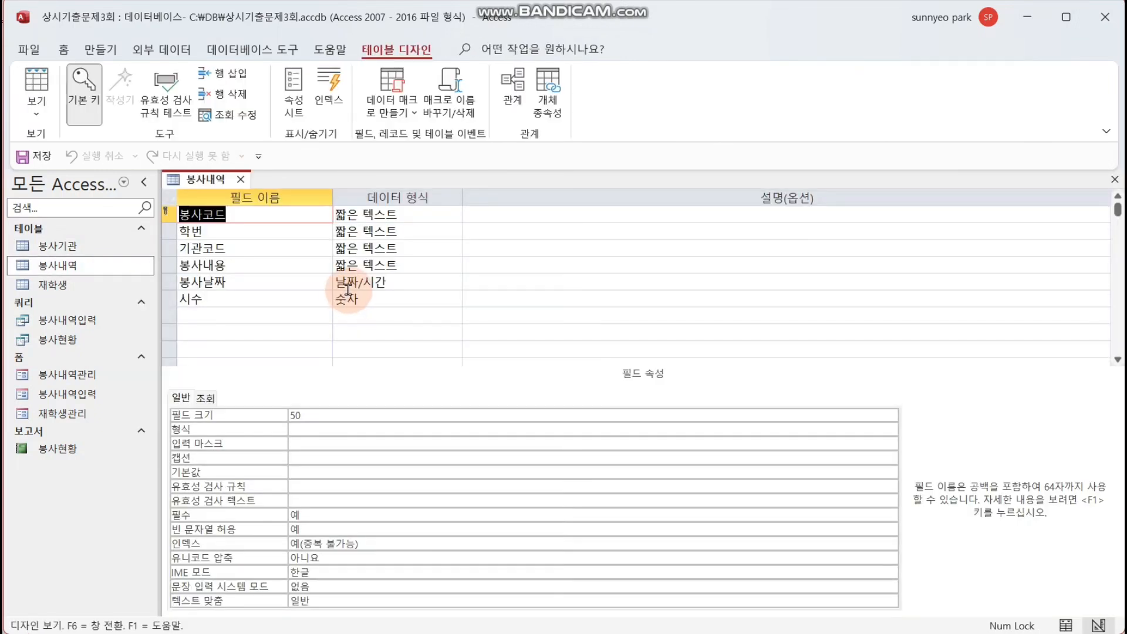
- Open the validation rule of the 시수 field in the zoom editor, and resize and reposition the editor
{"action": "left_click", "coordinate": [252, 296]}
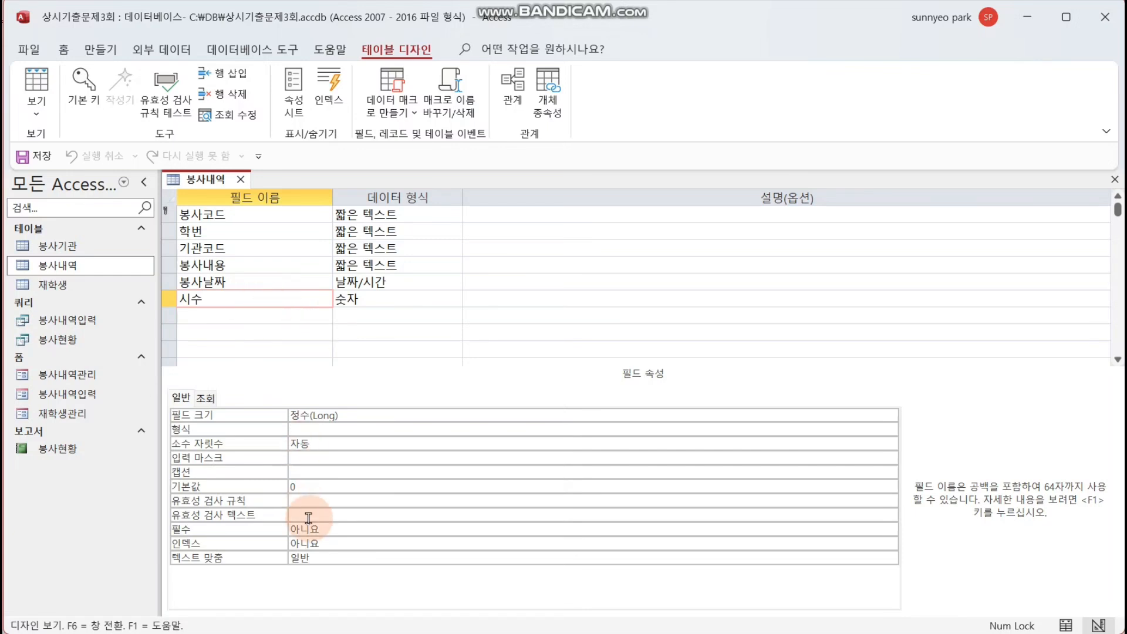
{"action": "left_click", "coordinate": [322, 501]}
{"action": "right_click", "coordinate": [322, 502]}
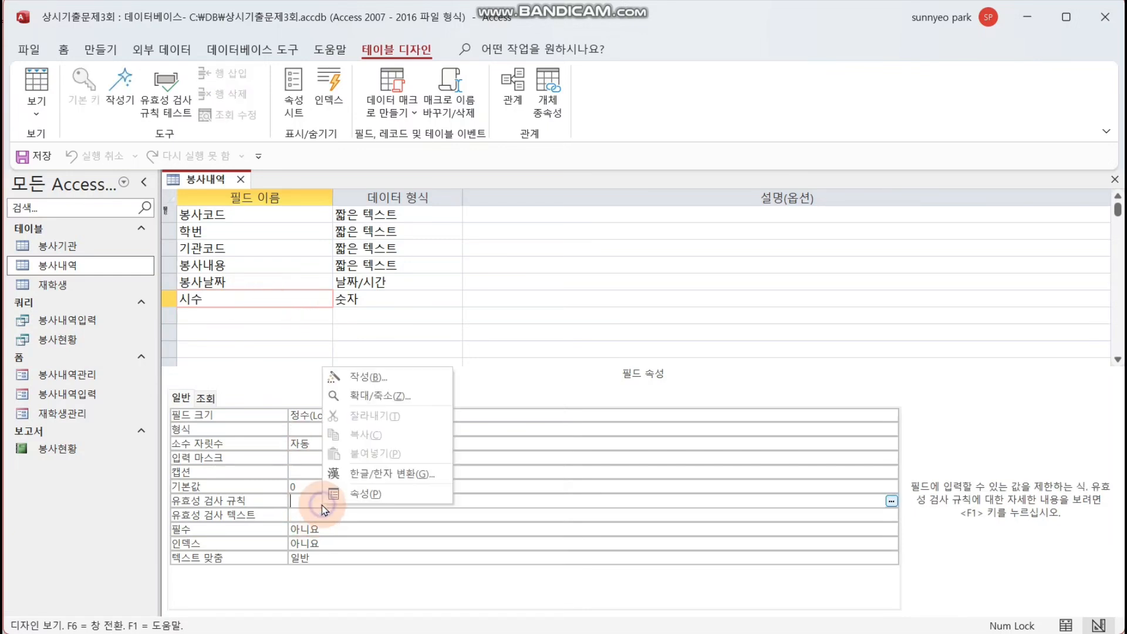
{"action": "left_click", "coordinate": [406, 396]}
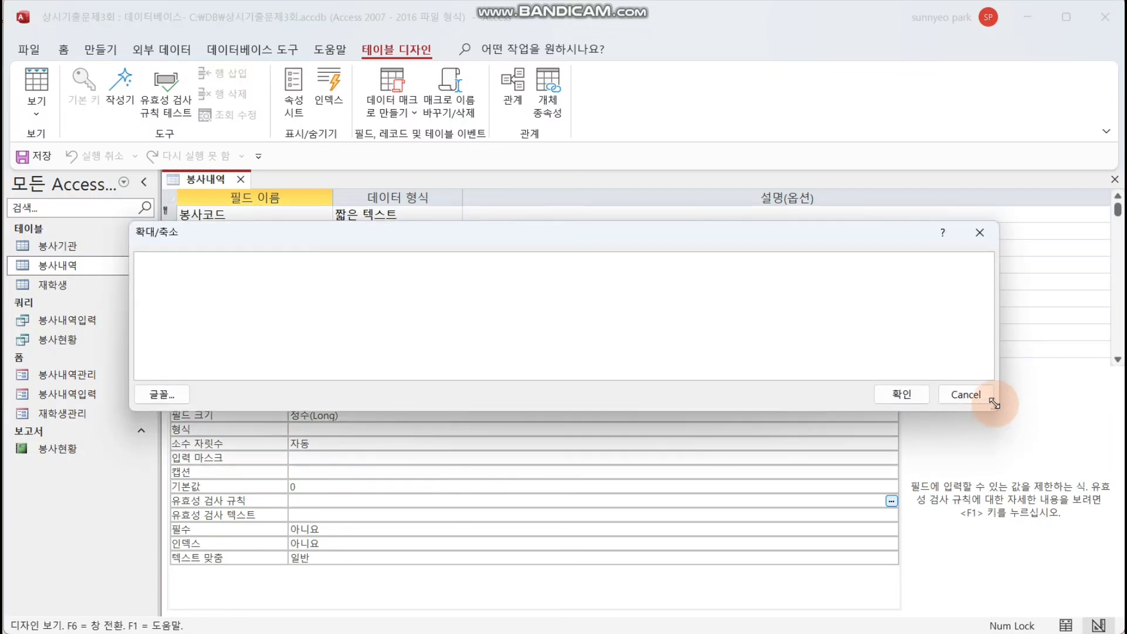
{"action": "left_click_drag", "start_coordinate": [994, 404], "coordinate": [963, 466]}
{"action": "left_click_drag", "start_coordinate": [498, 231], "coordinate": [577, 284]}
{"action": "left_click", "coordinate": [548, 367]}
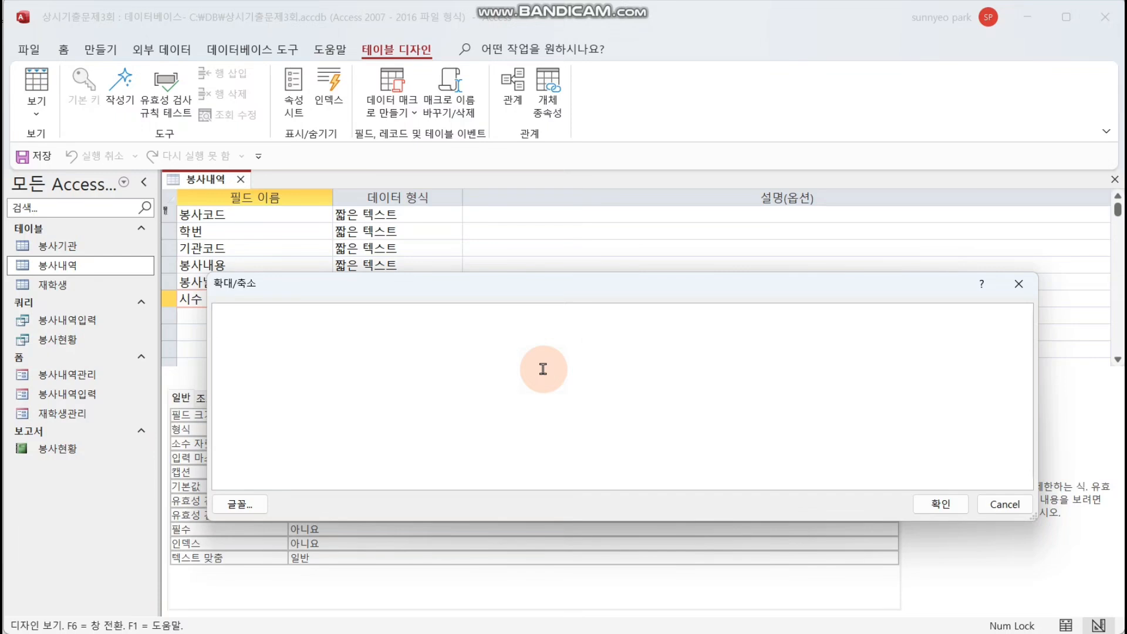
{"action": "type", "text": ">=1"}
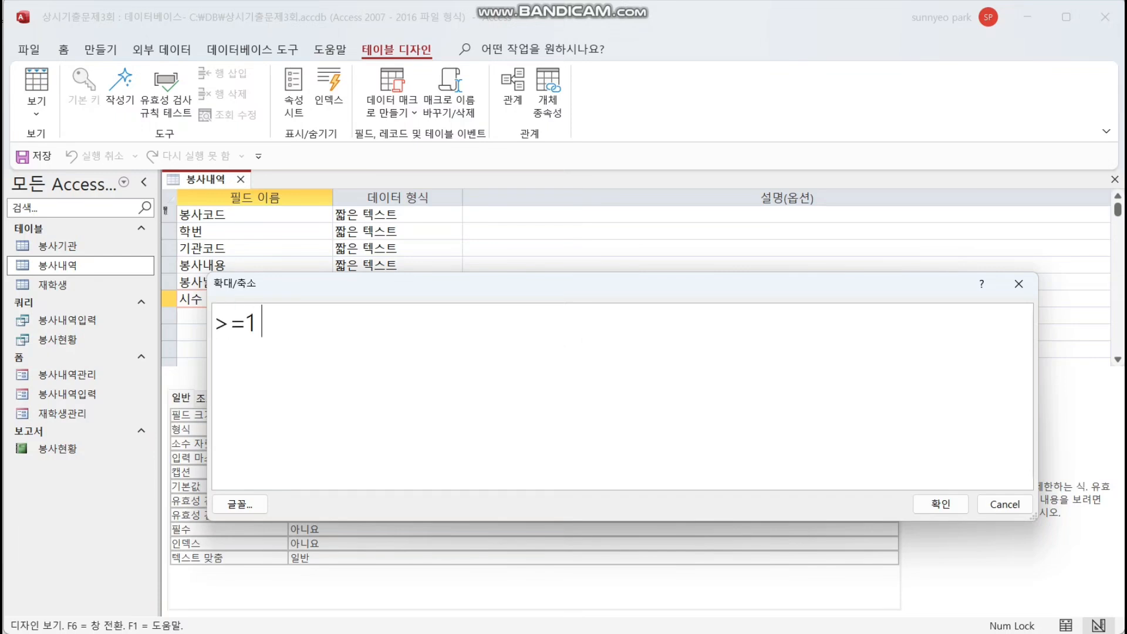
{"action": "type", "text": " and <=8"}
{"action": "key", "text": "BackSpace"}
{"action": "key", "text": "BackSpace"}
{"action": "key", "text": "BackSpace"}
{"action": "key", "text": "BackSpace"}
{"action": "key", "text": "BackSpace"}
{"action": "key", "text": "BackSpace"}
{"action": "key", "text": "BackSpace"}
{"action": "key", "text": "BackSpace"}
{"action": "key", "text": "BackSpace"}
{"action": "key", "text": "BackSpace"}
{"action": "key", "text": "BackSpace"}
- Enter between 1 and 8 as the validation rule of the 시수 field and confirm it
{"action": "type", "text": "betw een"}
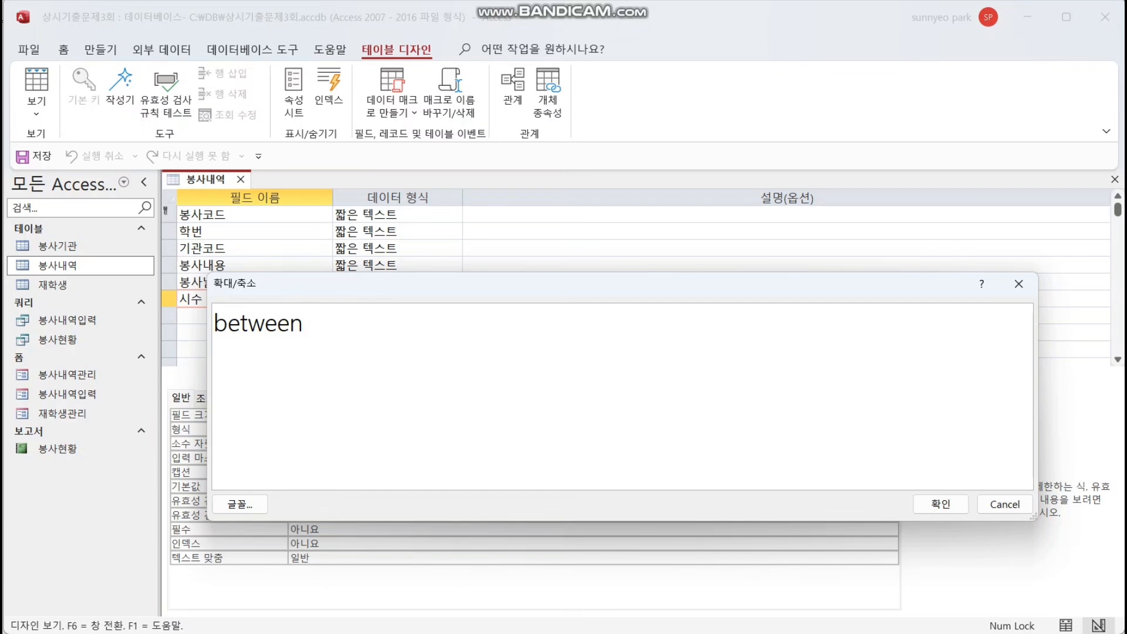
{"action": "type", "text": " 1 and 8"}
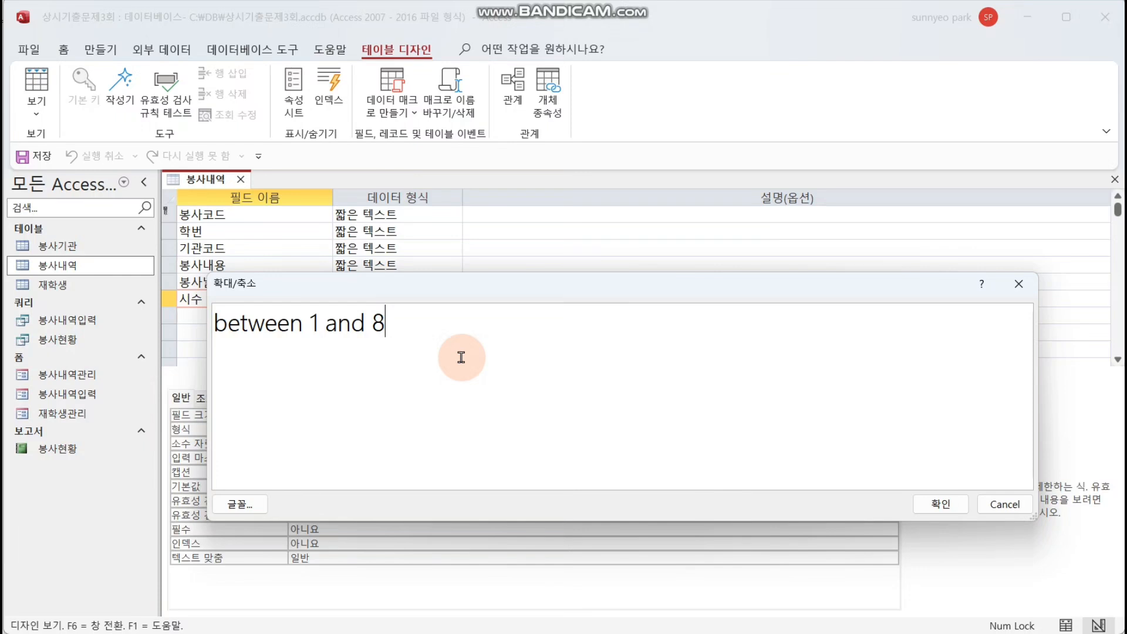
{"action": "left_click", "coordinate": [939, 509]}
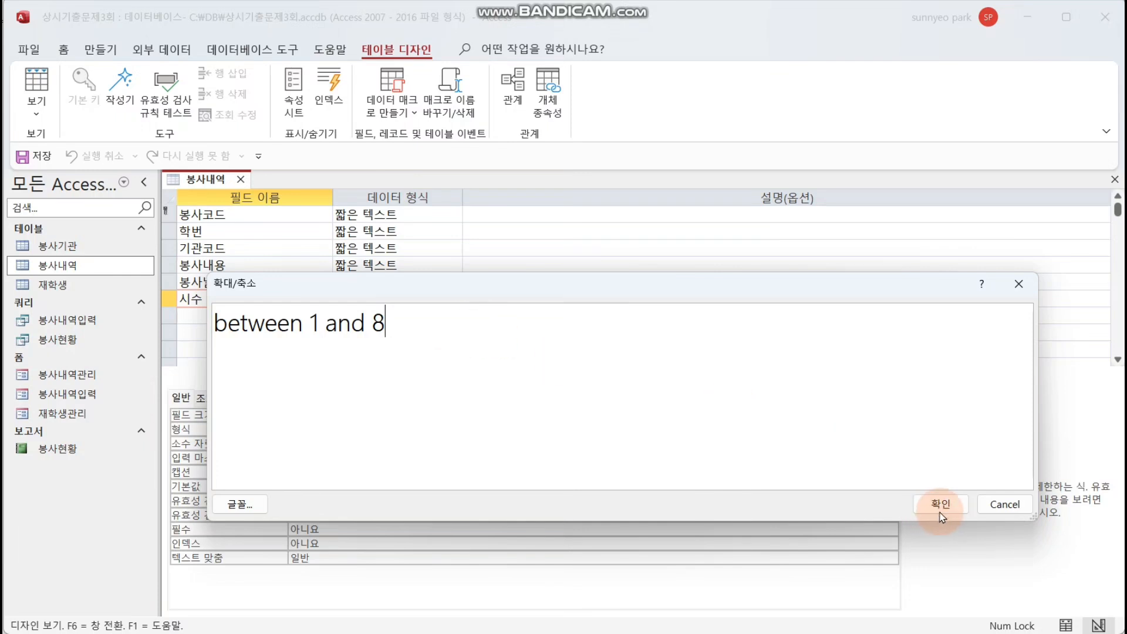
{"action": "key", "text": "Return"}
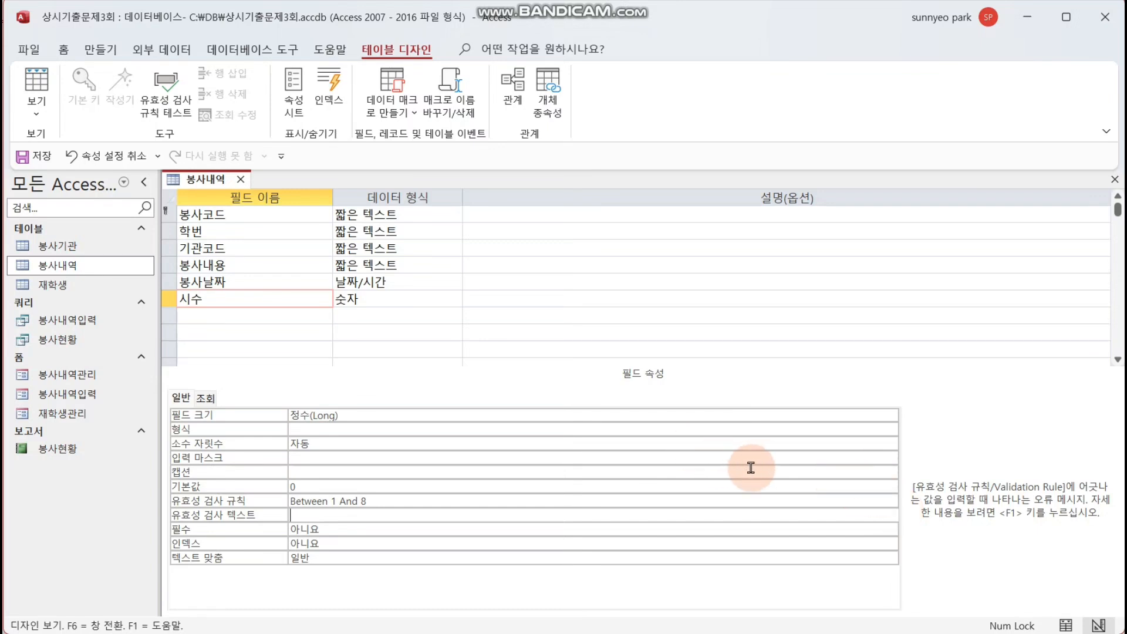
- Set the default value of the 봉사날짜 field to =Date()
{"action": "left_click", "coordinate": [251, 283]}
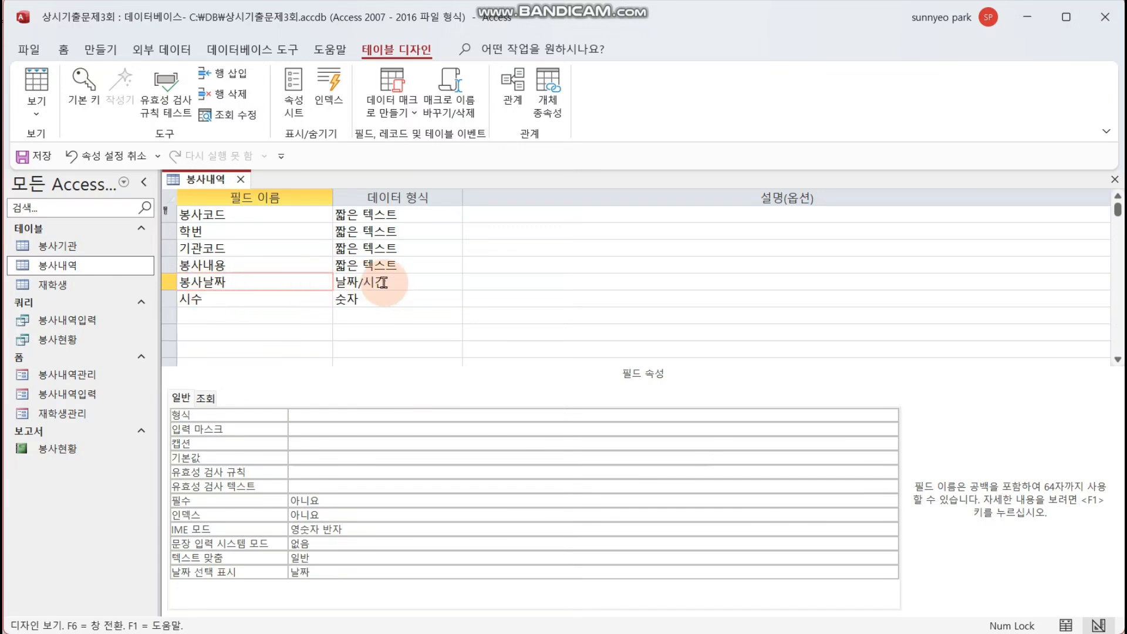
{"action": "left_click", "coordinate": [335, 457]}
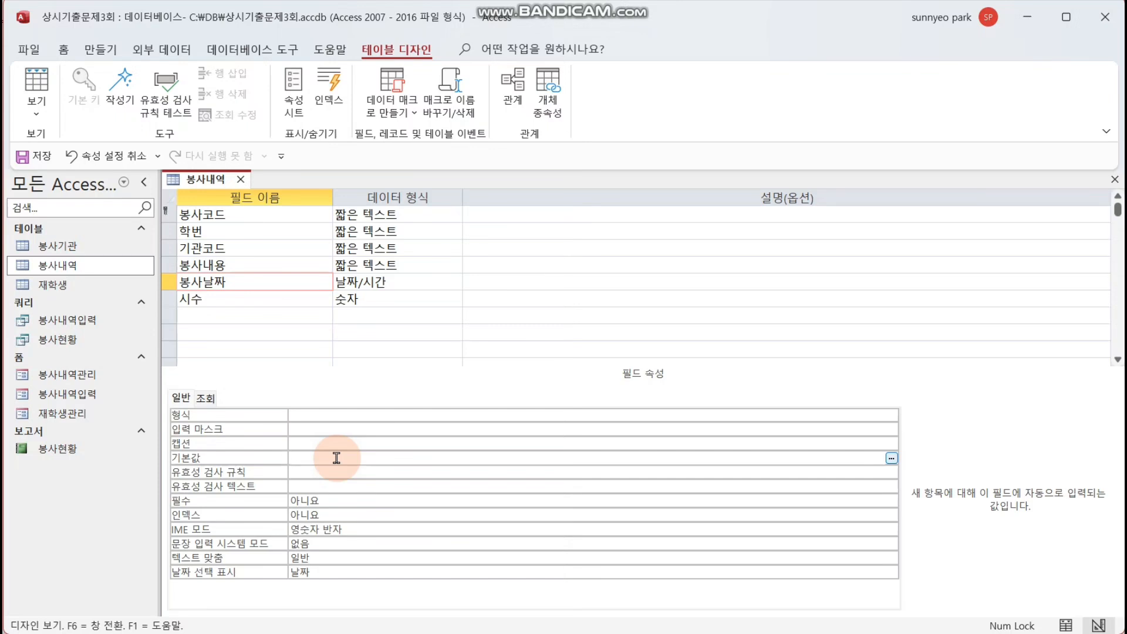
{"action": "type", "text": "=ㅇㅁㅅㄷ"}
{"action": "key", "text": "BackSpace"}
{"action": "key", "text": "BackSpace"}
{"action": "key", "text": "BackSpace"}
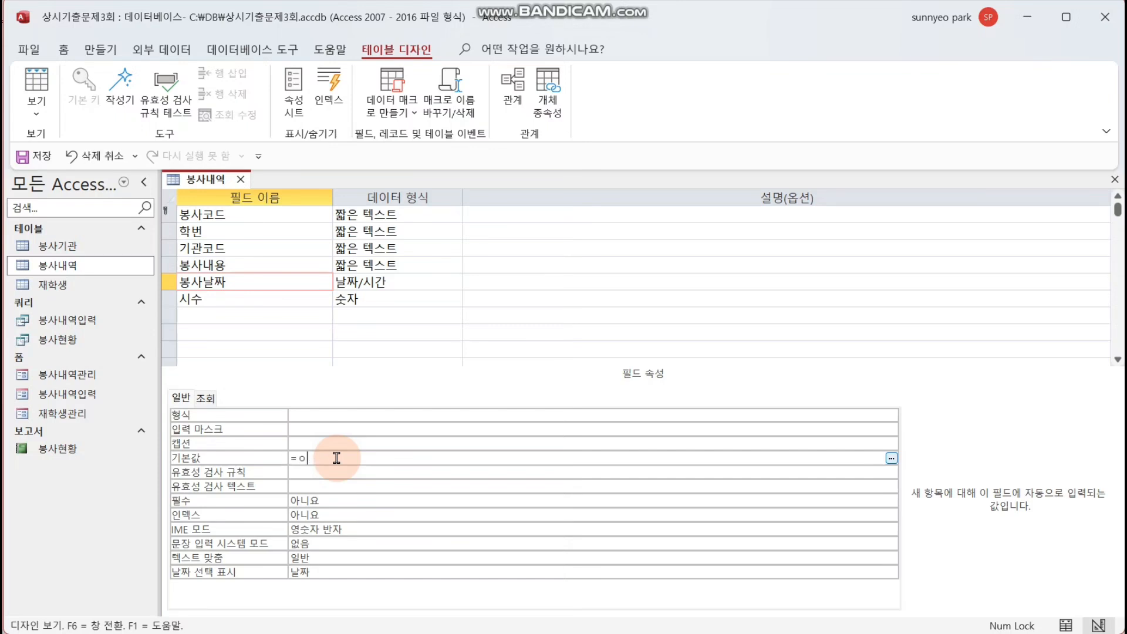
{"action": "type", "text": "date"}
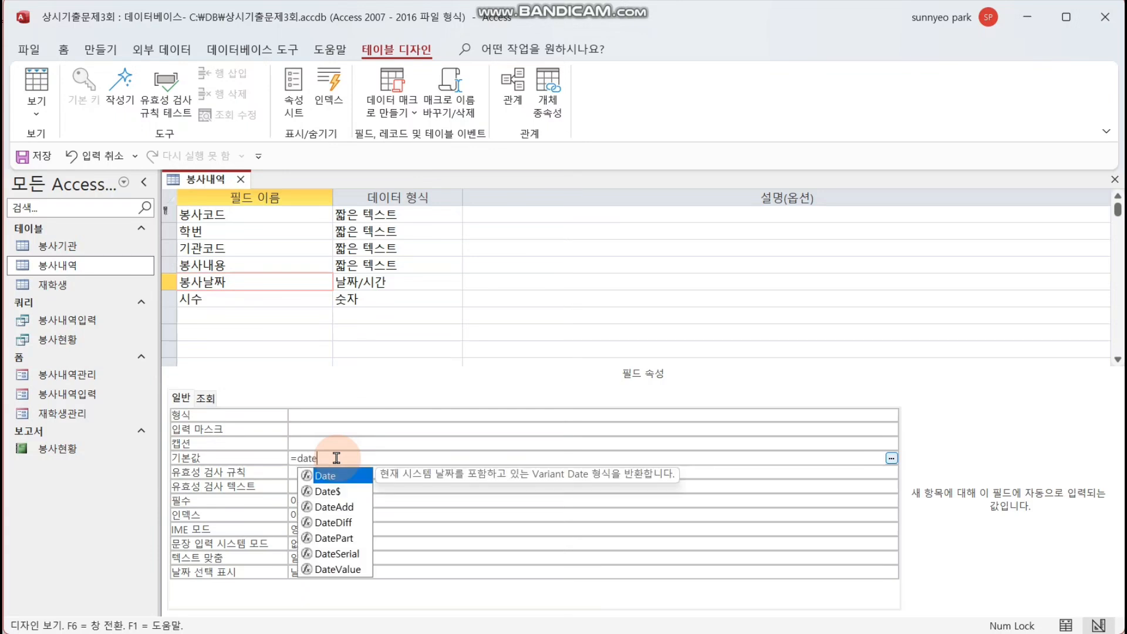
{"action": "type", "text": "()"}
{"action": "key", "text": "Return"}
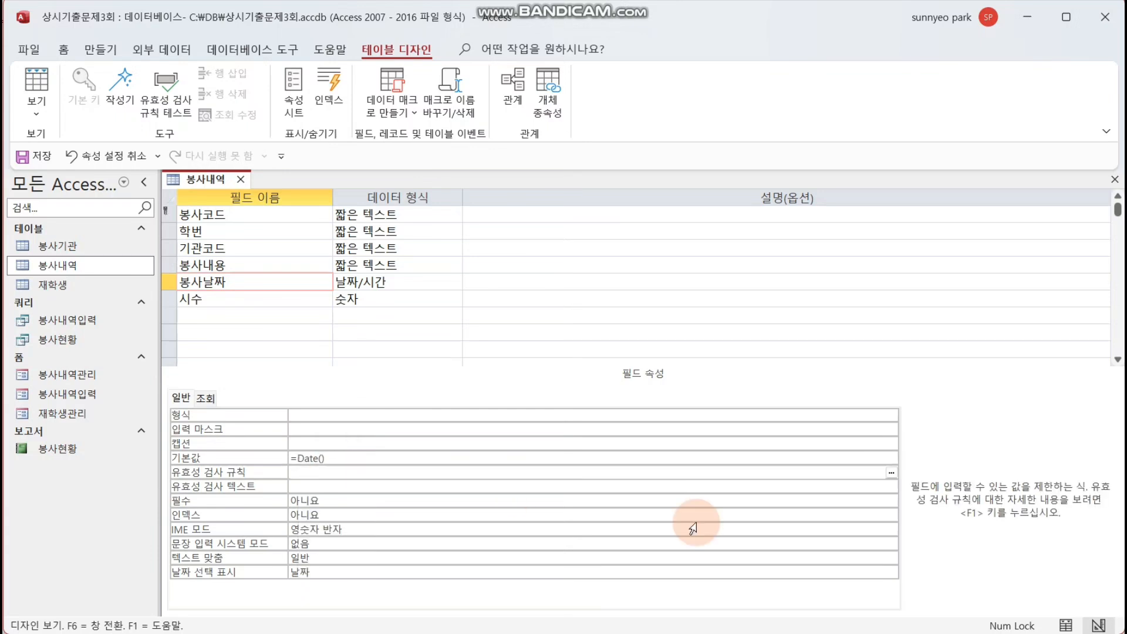
- Save the 봉사내역 table, testing existing data against the new rule, and check the new-record row in Datasheet view before closing it
{"action": "left_click", "coordinate": [26, 156]}
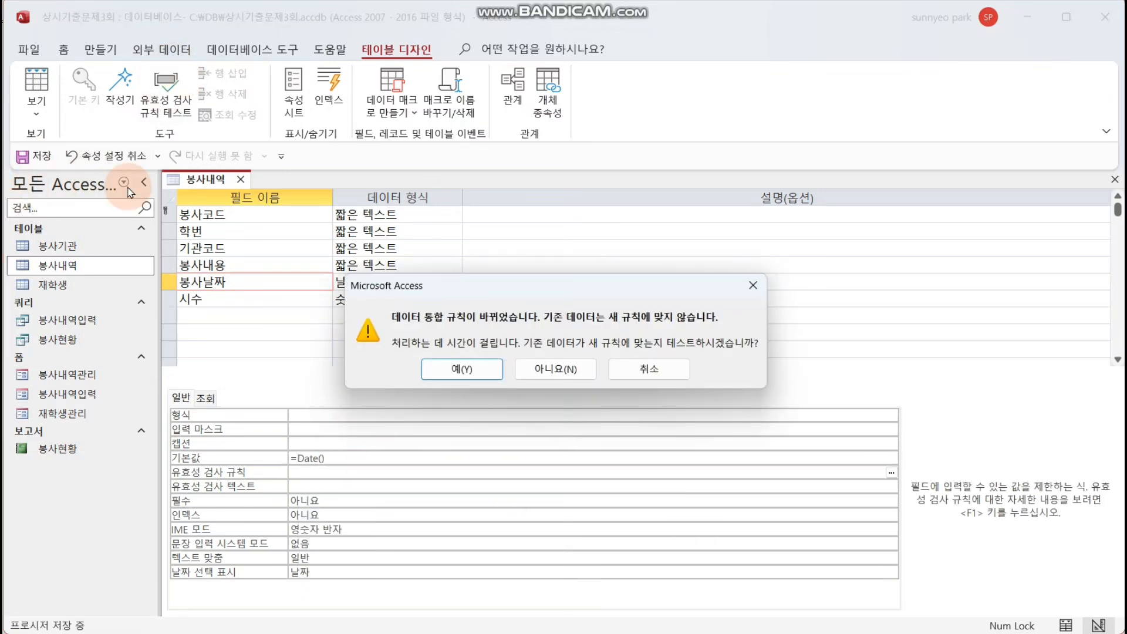
{"action": "left_click", "coordinate": [473, 368]}
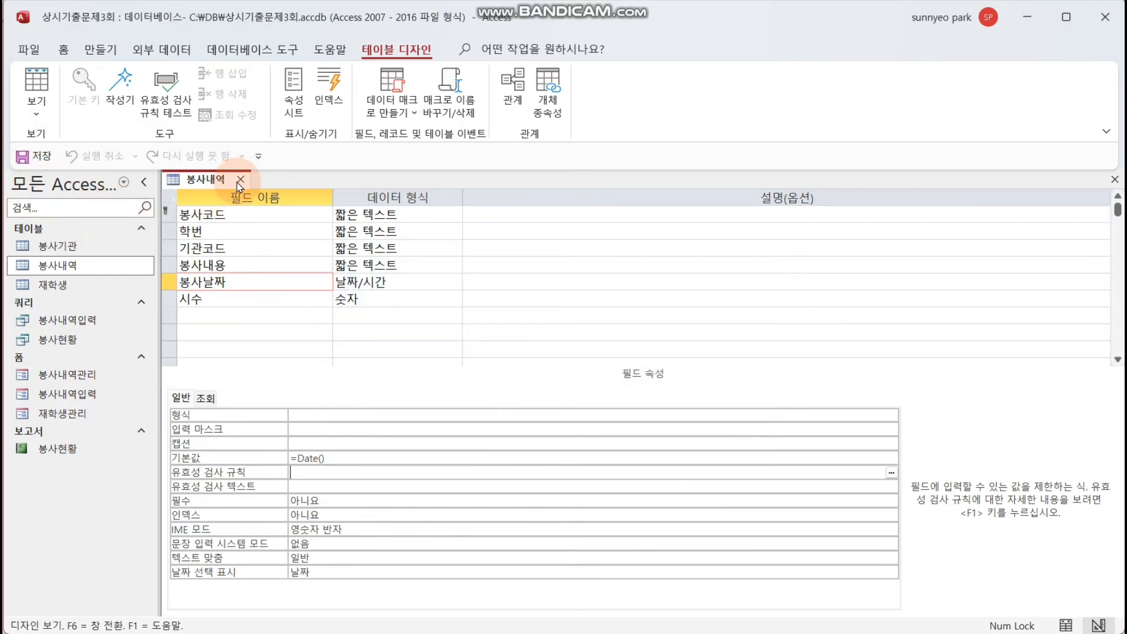
{"action": "left_click", "coordinate": [36, 82]}
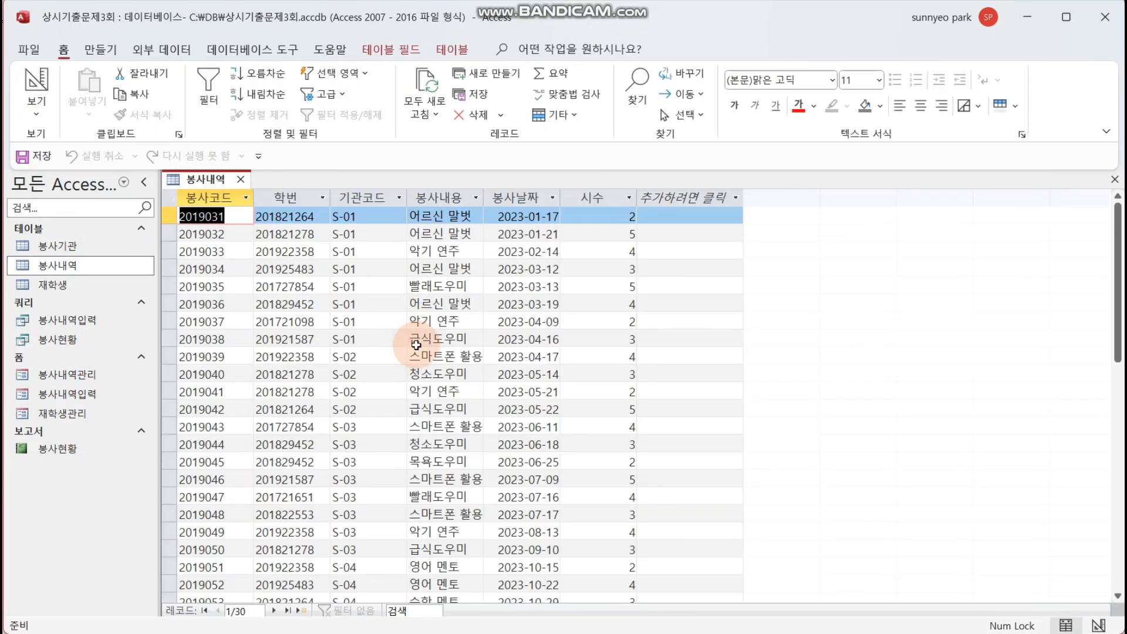
{"action": "scroll", "coordinate": [416, 345], "scroll_direction": "down", "scroll_amount": 5}
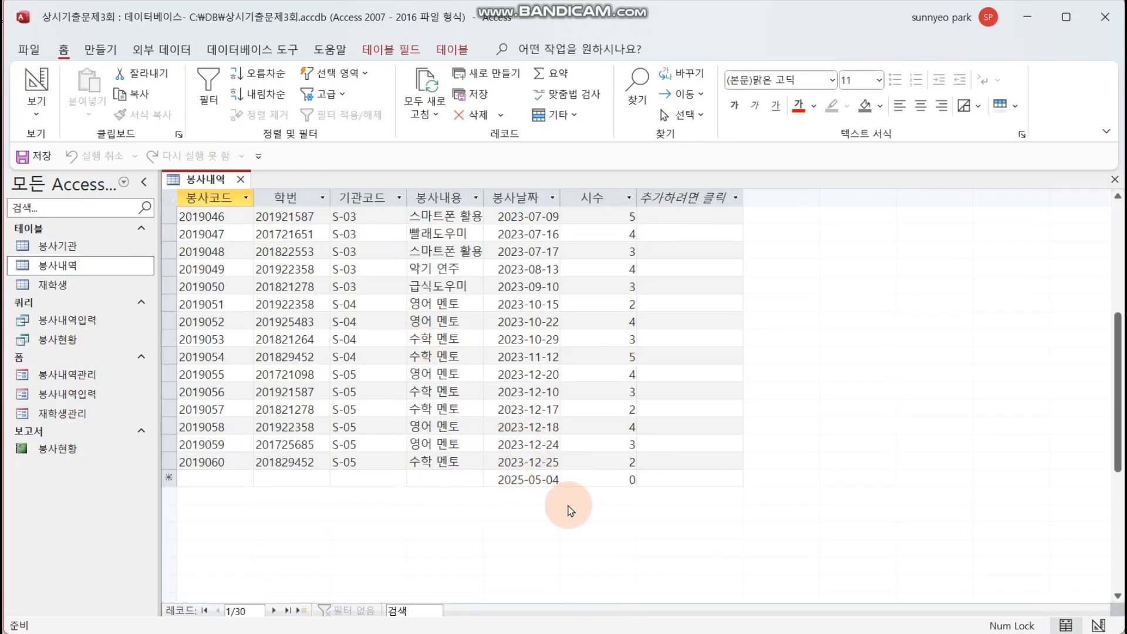
{"action": "left_click", "coordinate": [240, 179]}
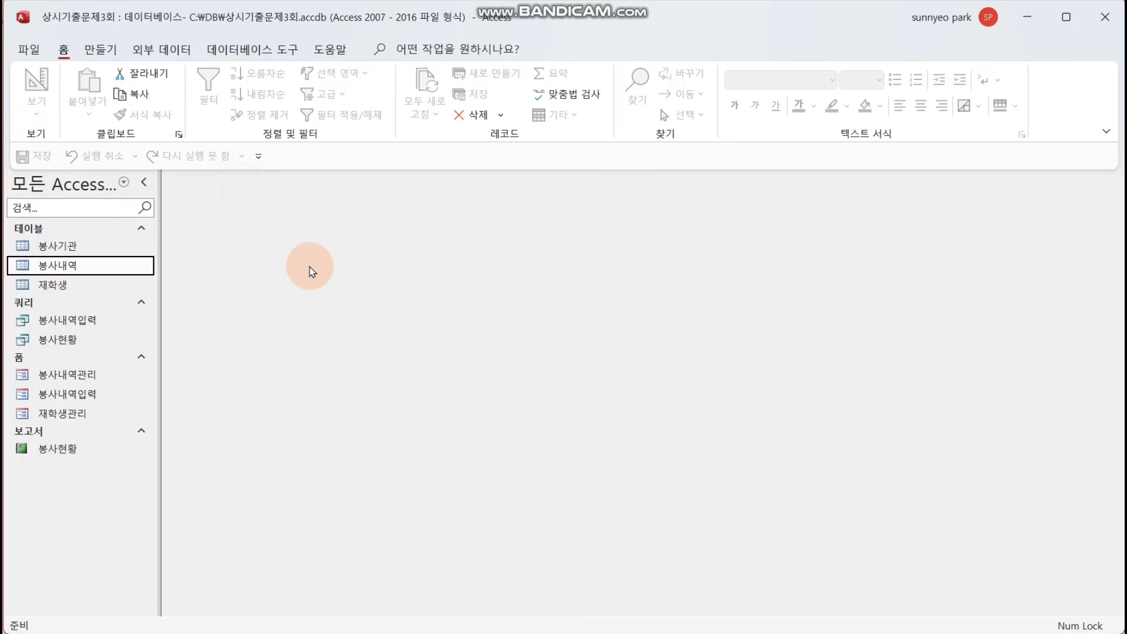
- Open the 재학생 table in Design view and set the index of the 학과 field to 예(중복 가능)
{"action": "right_click", "coordinate": [113, 287]}
{"action": "left_click", "coordinate": [163, 314]}
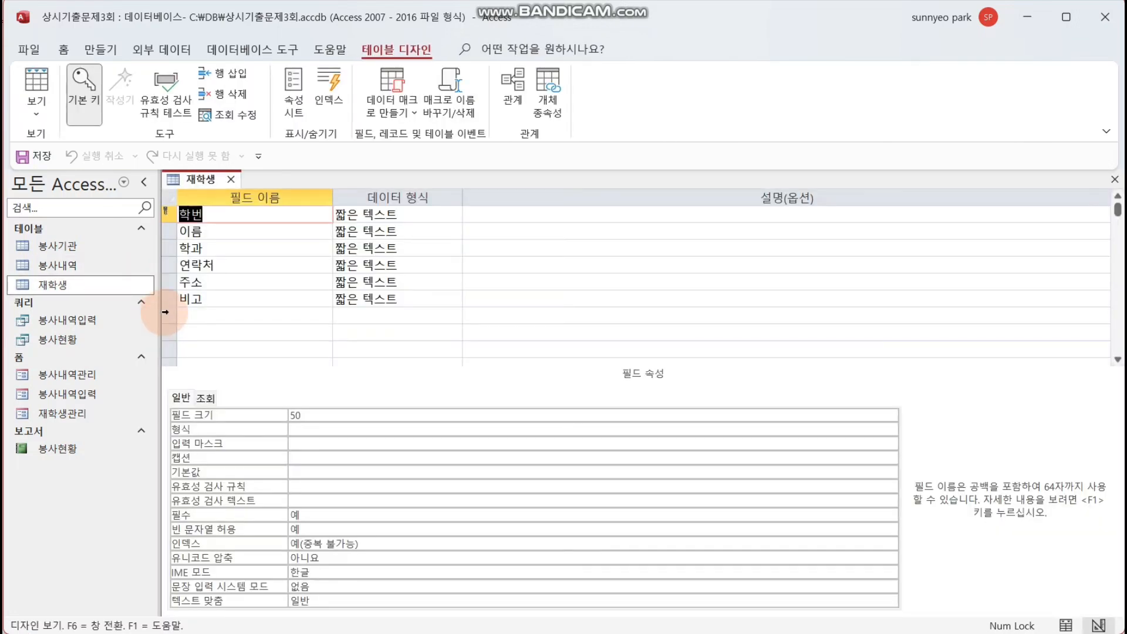
{"action": "left_click", "coordinate": [238, 247]}
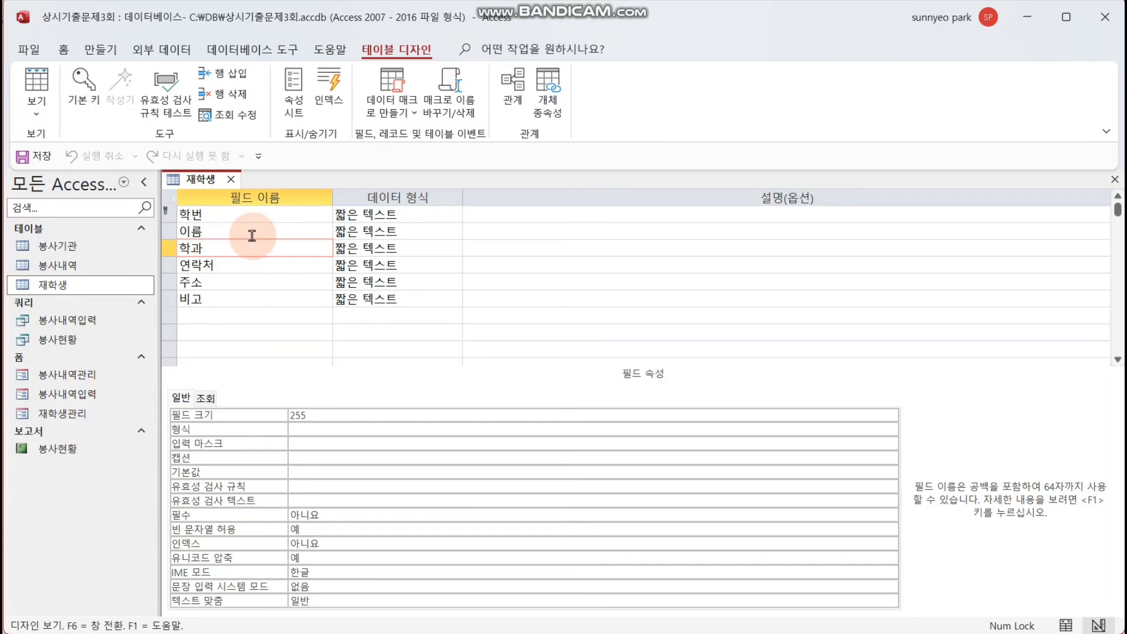
{"action": "left_click", "coordinate": [208, 545]}
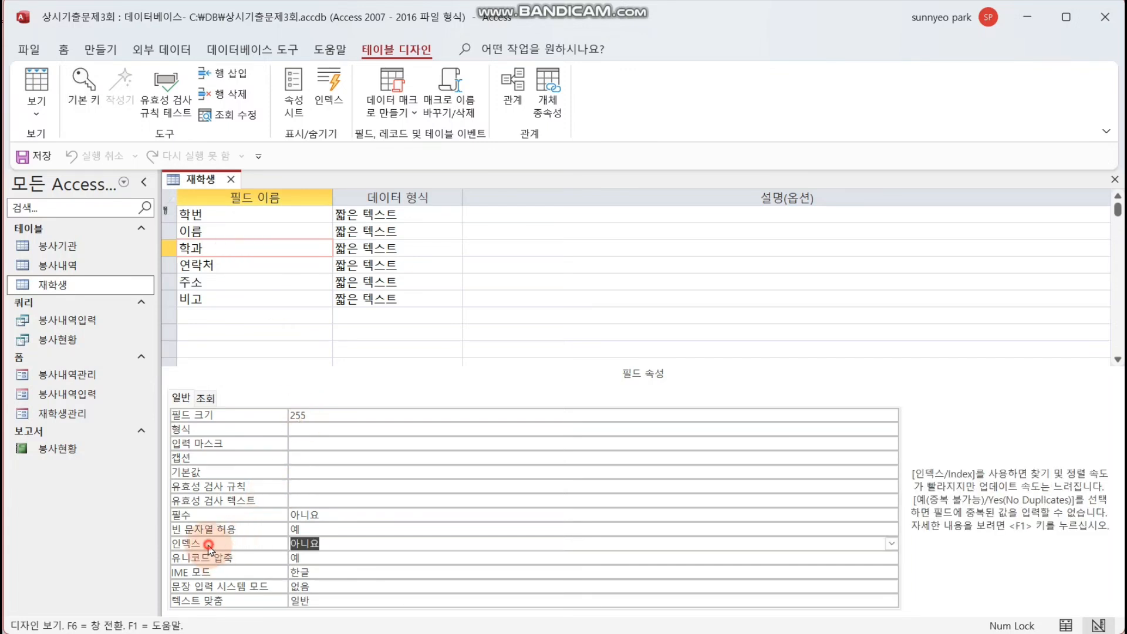
{"action": "double_click", "coordinate": [208, 545]}
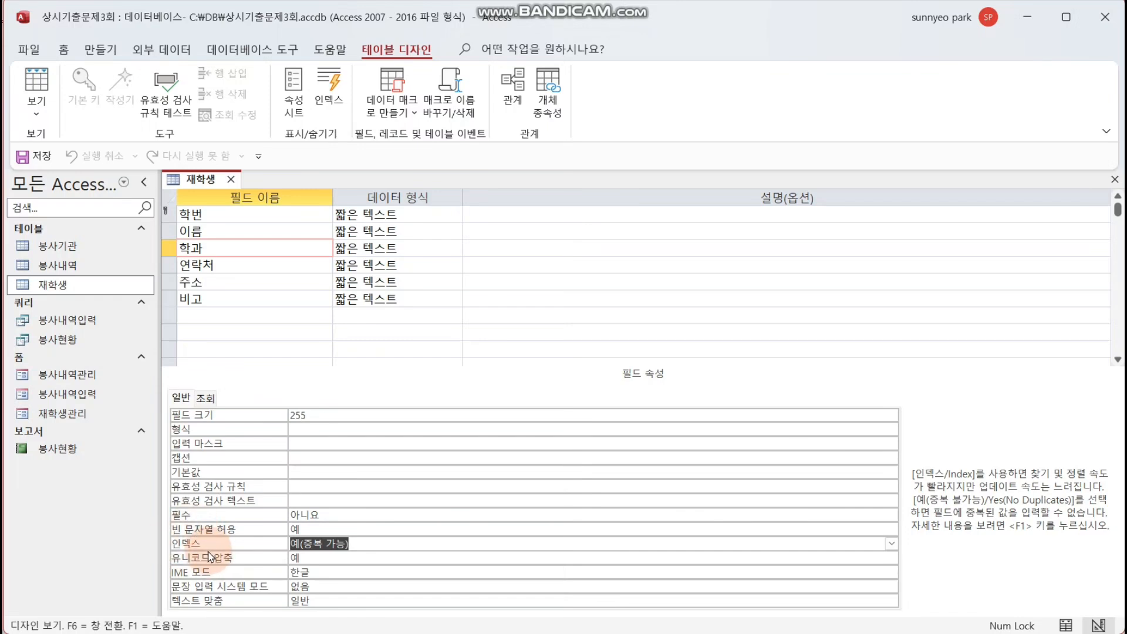
- Set the 연락처 field's 빈 문자열 허용 property to 예, save the 재학생 table and close it
{"action": "left_click", "coordinate": [244, 260]}
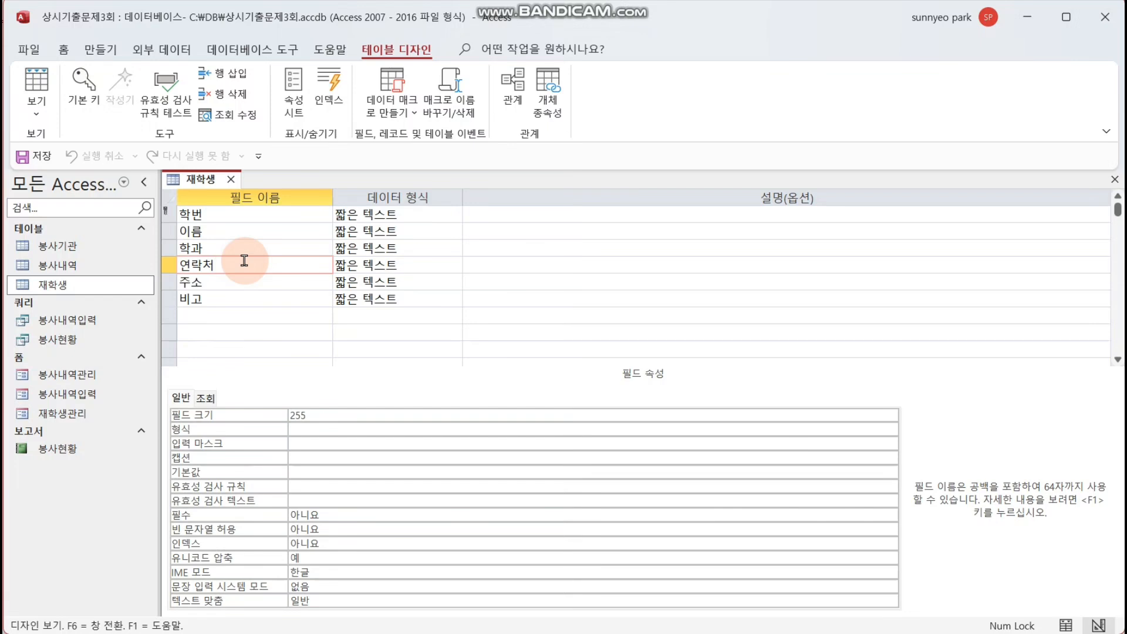
{"action": "double_click", "coordinate": [242, 533]}
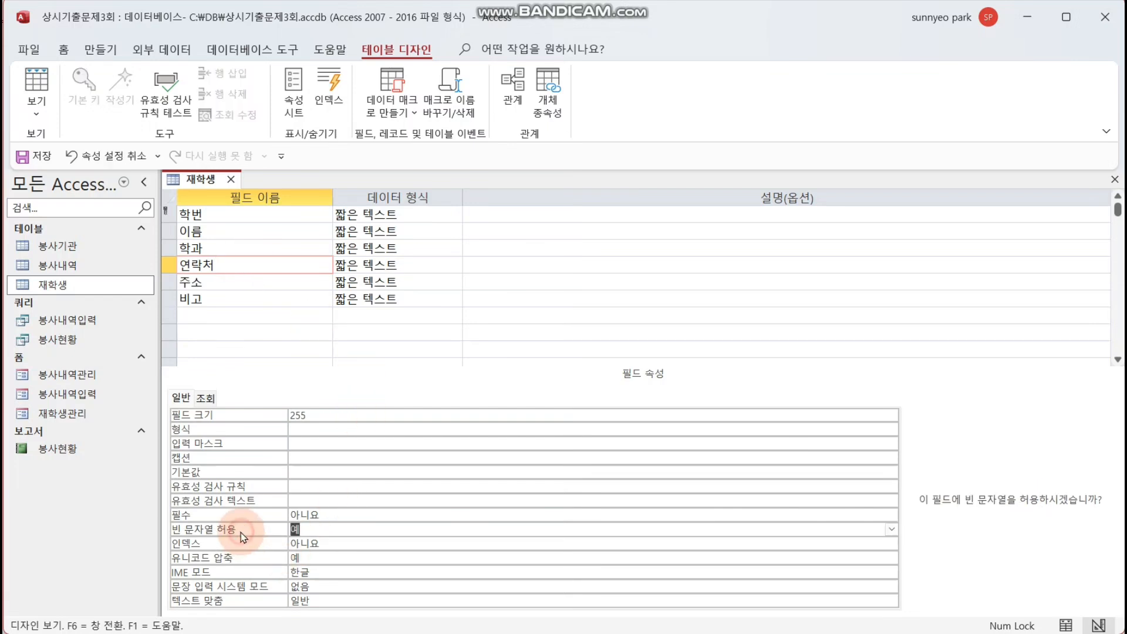
{"action": "left_click", "coordinate": [24, 155]}
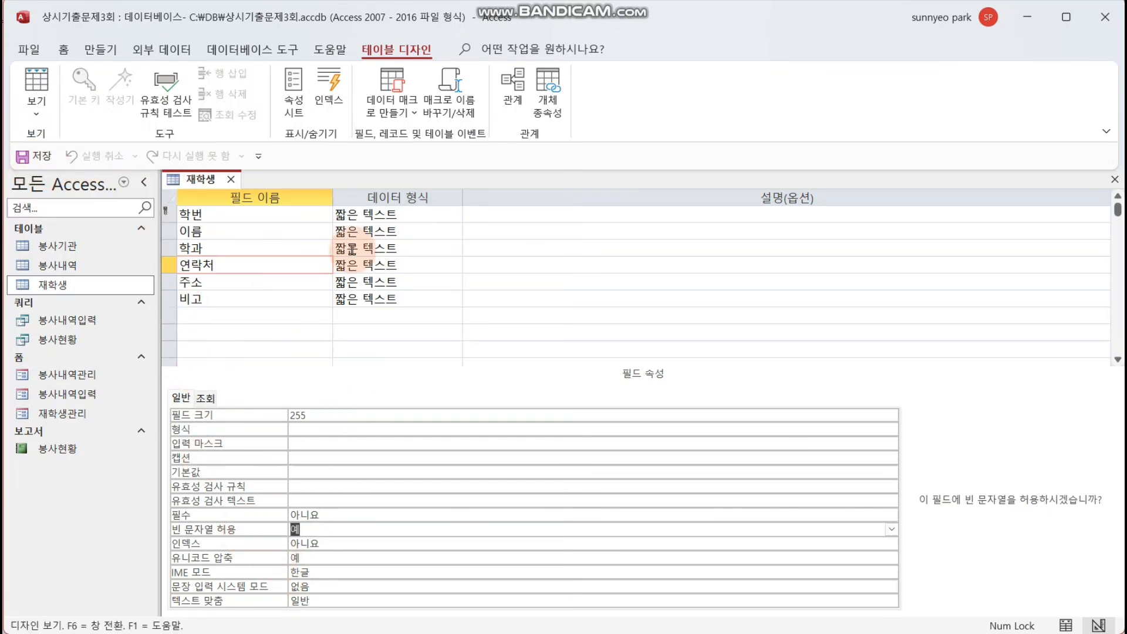
{"action": "left_click", "coordinate": [231, 179]}
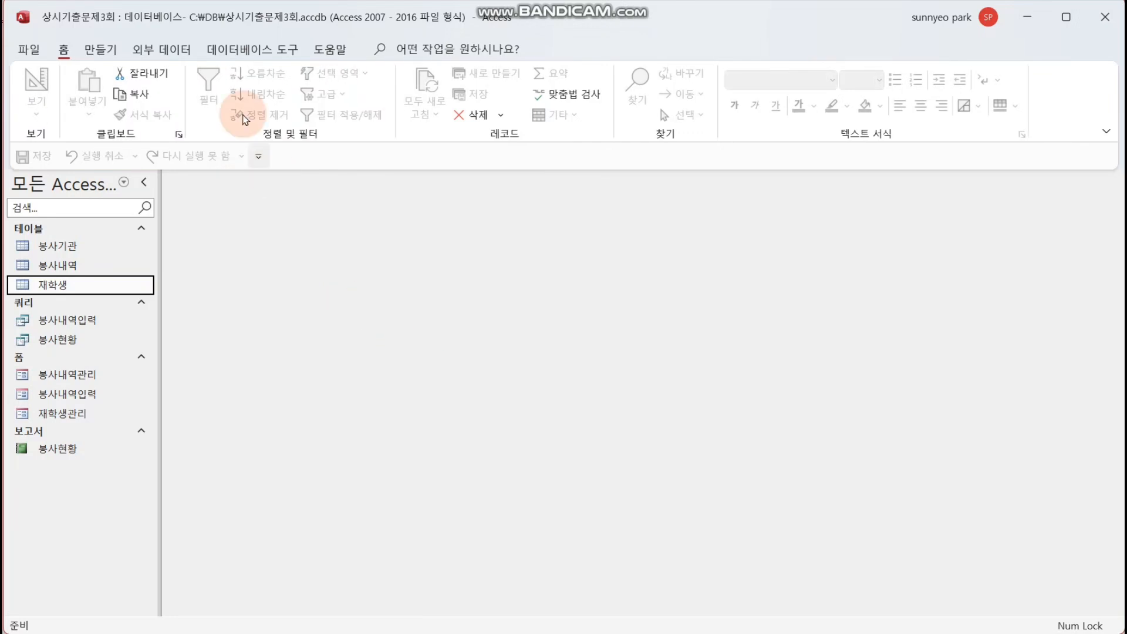
- Start an Excel import into a new table, using C:\DB\추가기관.xlsx as the source file
{"action": "left_click", "coordinate": [170, 52]}
{"action": "left_click", "coordinate": [42, 109]}
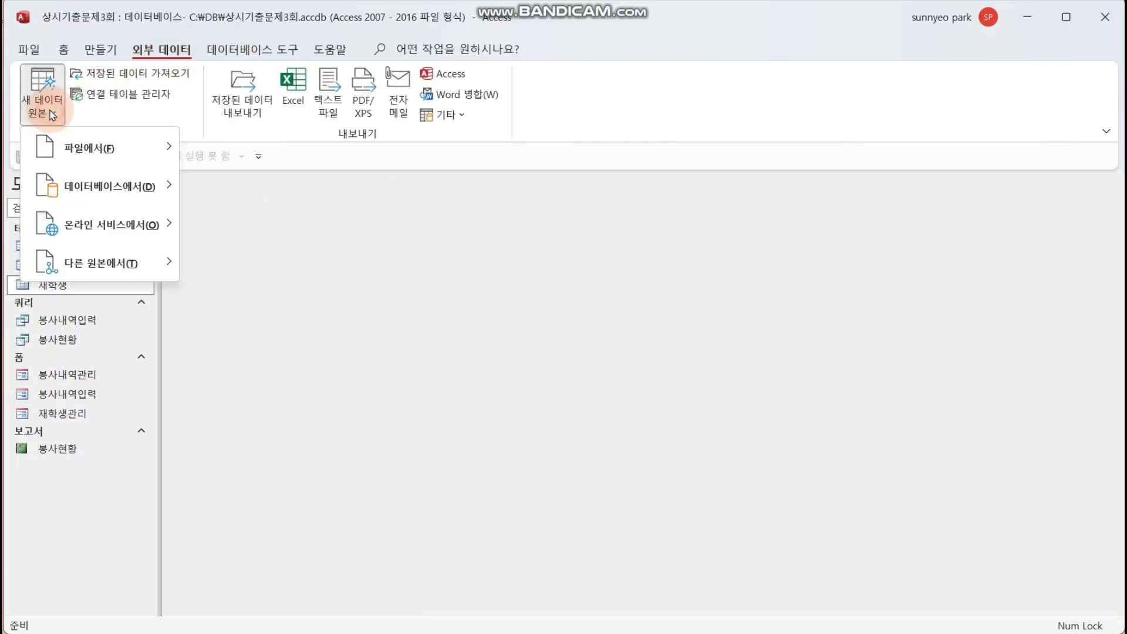
{"action": "left_click", "coordinate": [115, 148]}
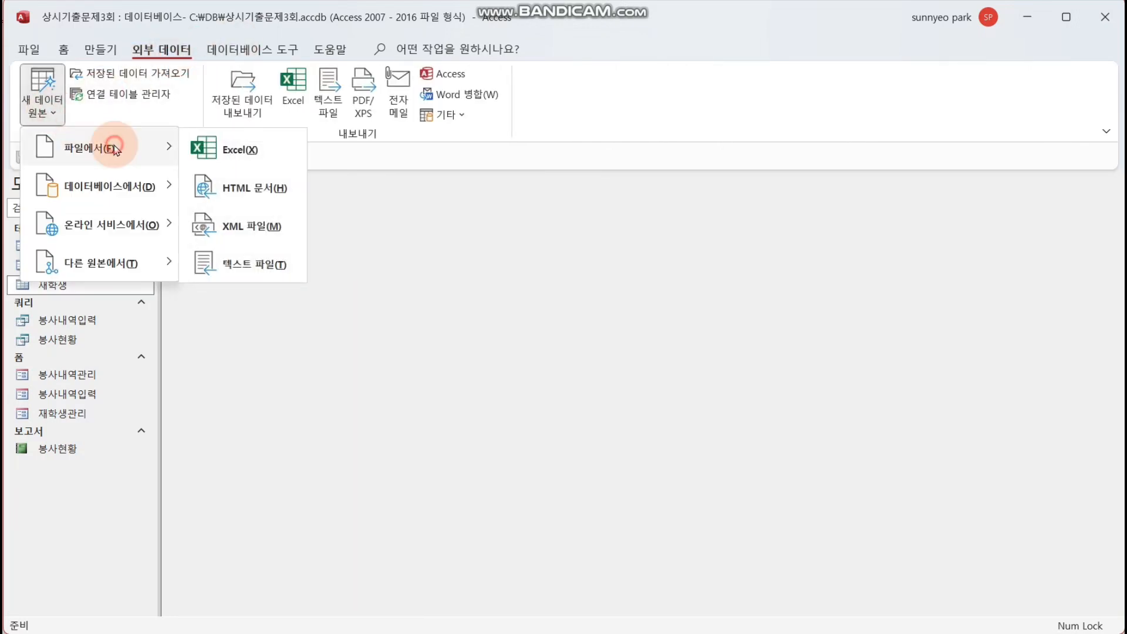
{"action": "left_click", "coordinate": [217, 154]}
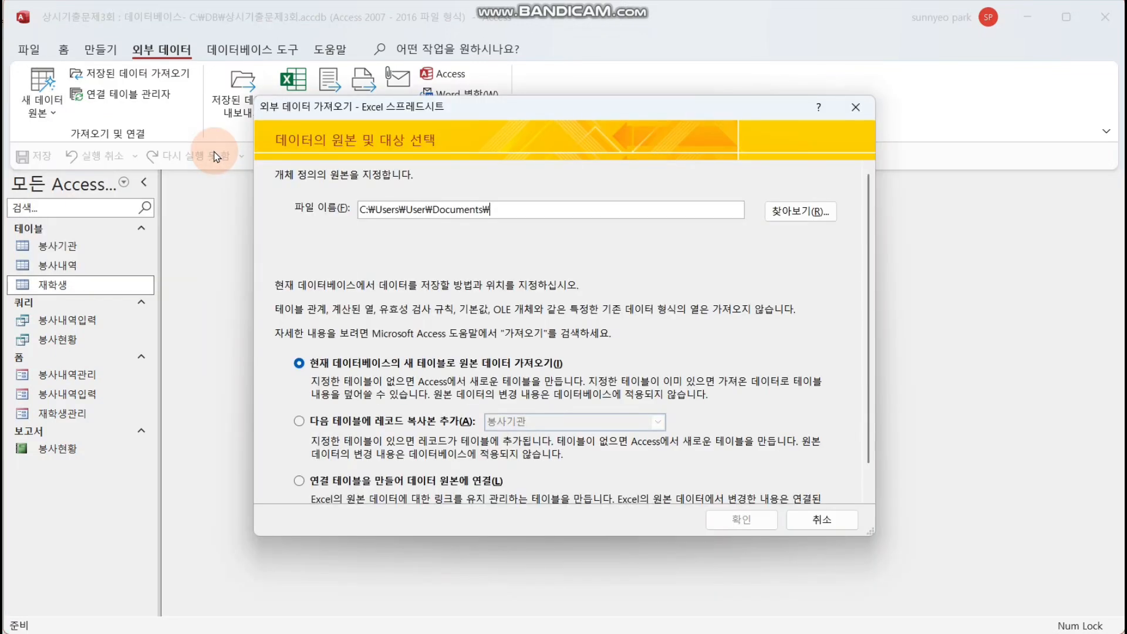
{"action": "left_click", "coordinate": [792, 212]}
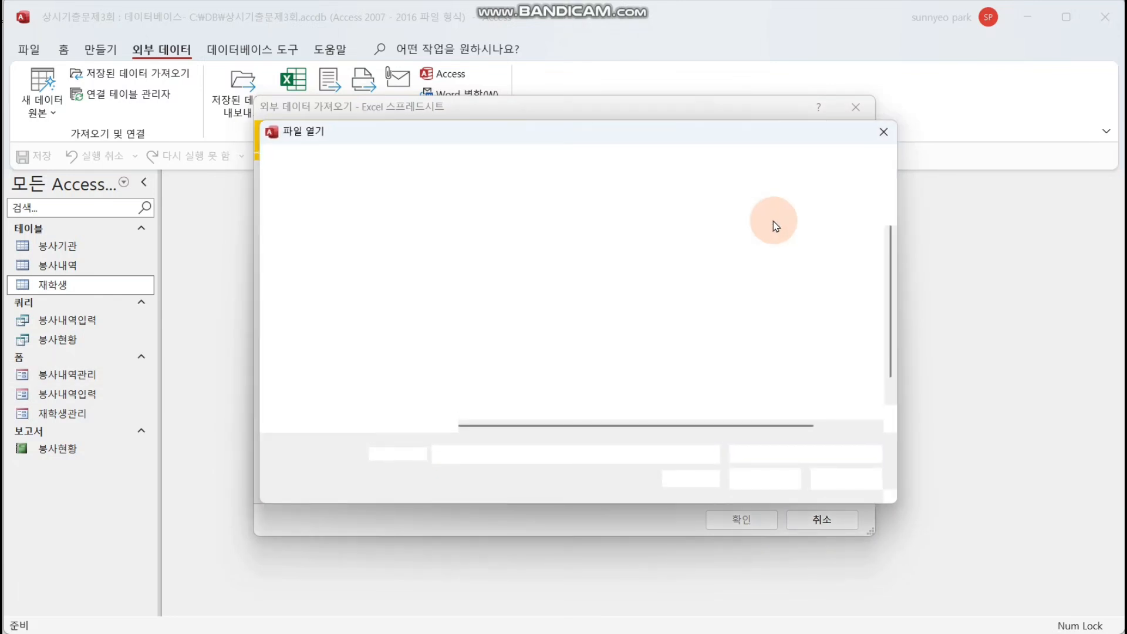
{"action": "left_click_drag", "start_coordinate": [436, 288], "coordinate": [438, 375]}
{"action": "left_click", "coordinate": [385, 329]}
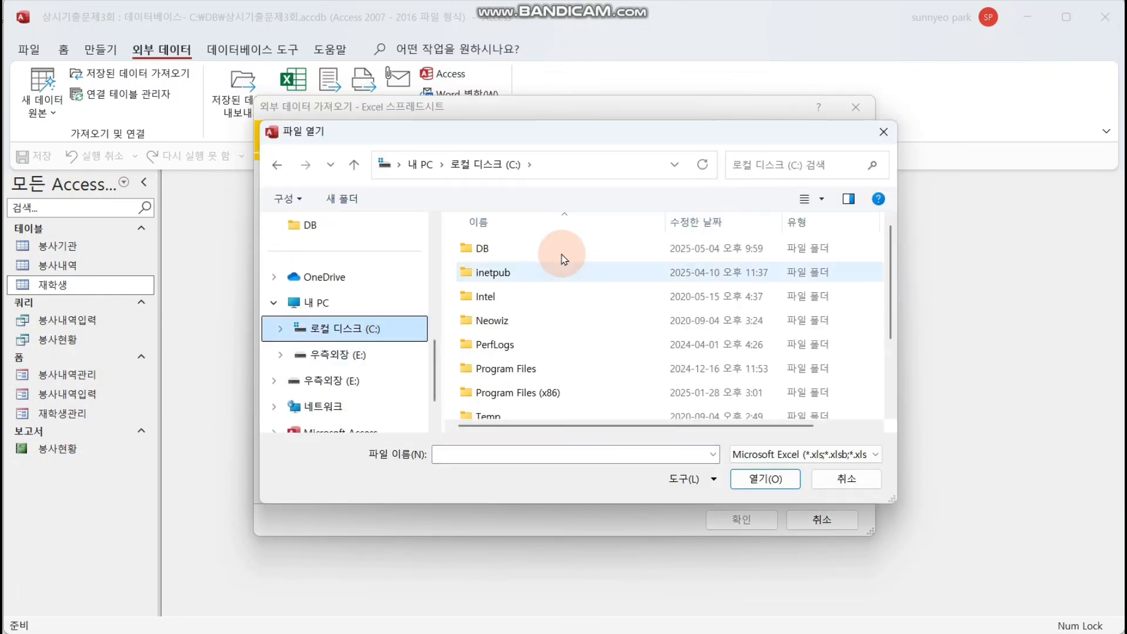
{"action": "left_click", "coordinate": [524, 247]}
{"action": "double_click", "coordinate": [495, 247]}
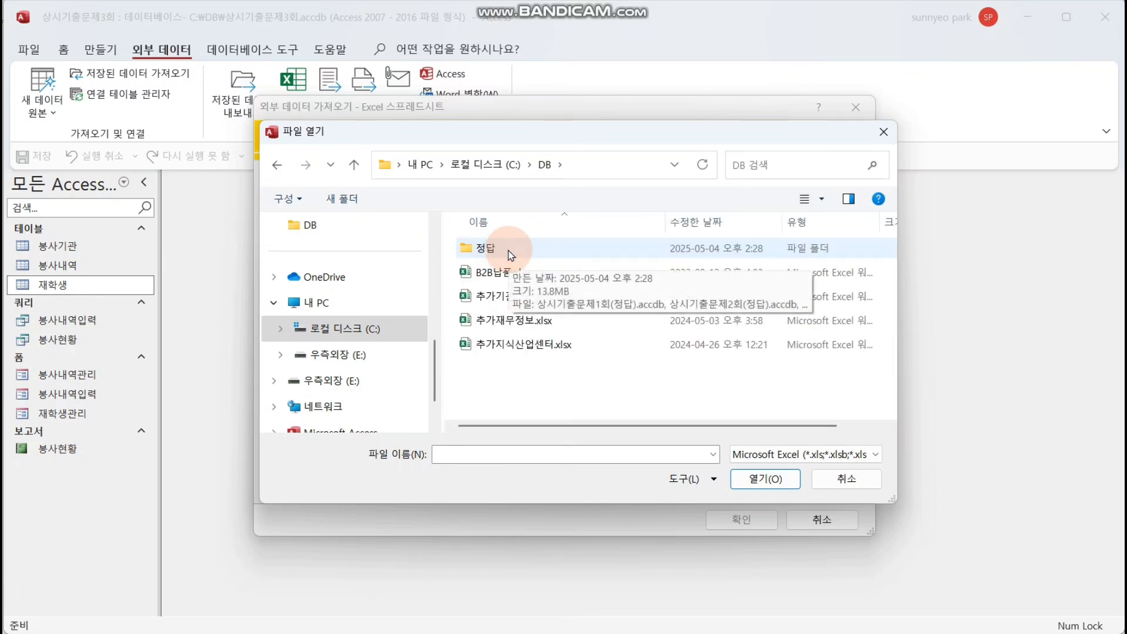
{"action": "left_click", "coordinate": [461, 296]}
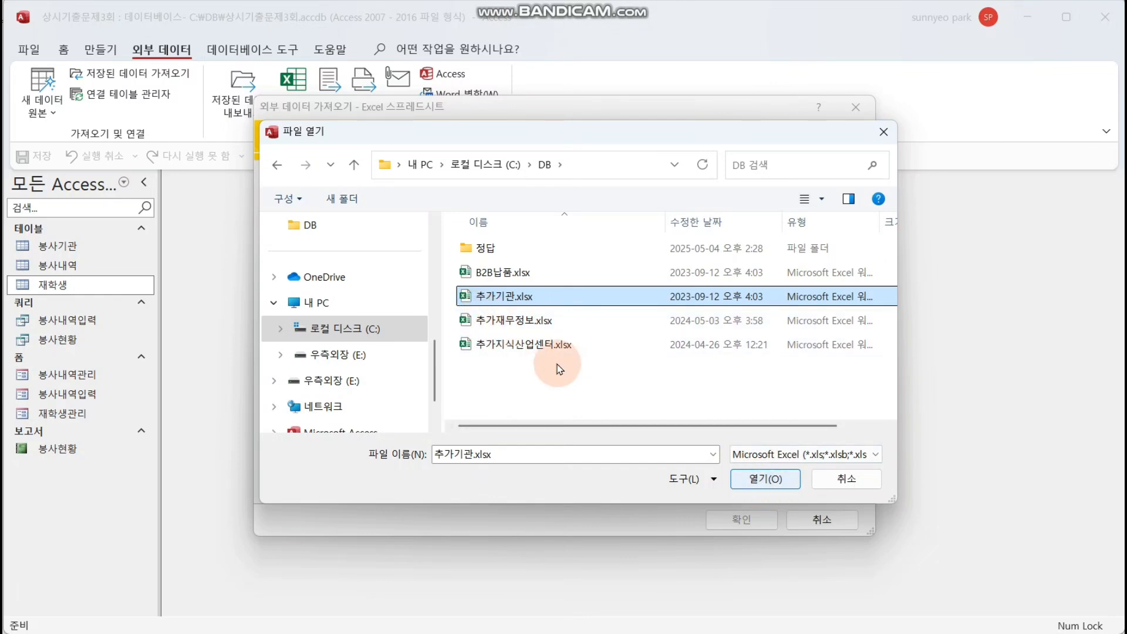
{"action": "left_click", "coordinate": [773, 479]}
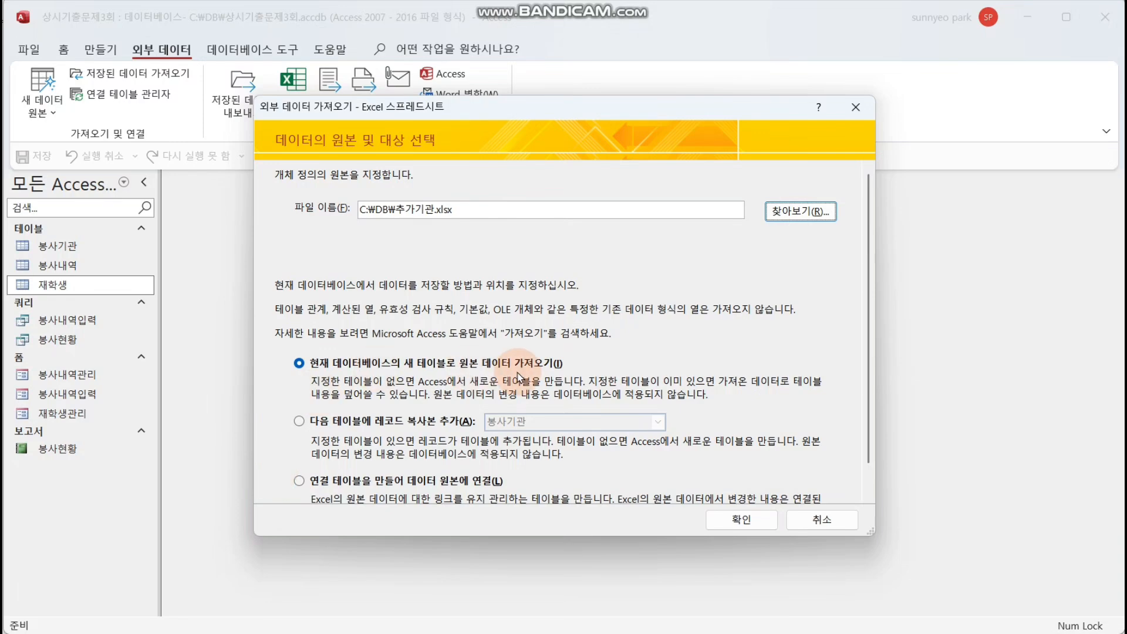
{"action": "left_click", "coordinate": [741, 519]}
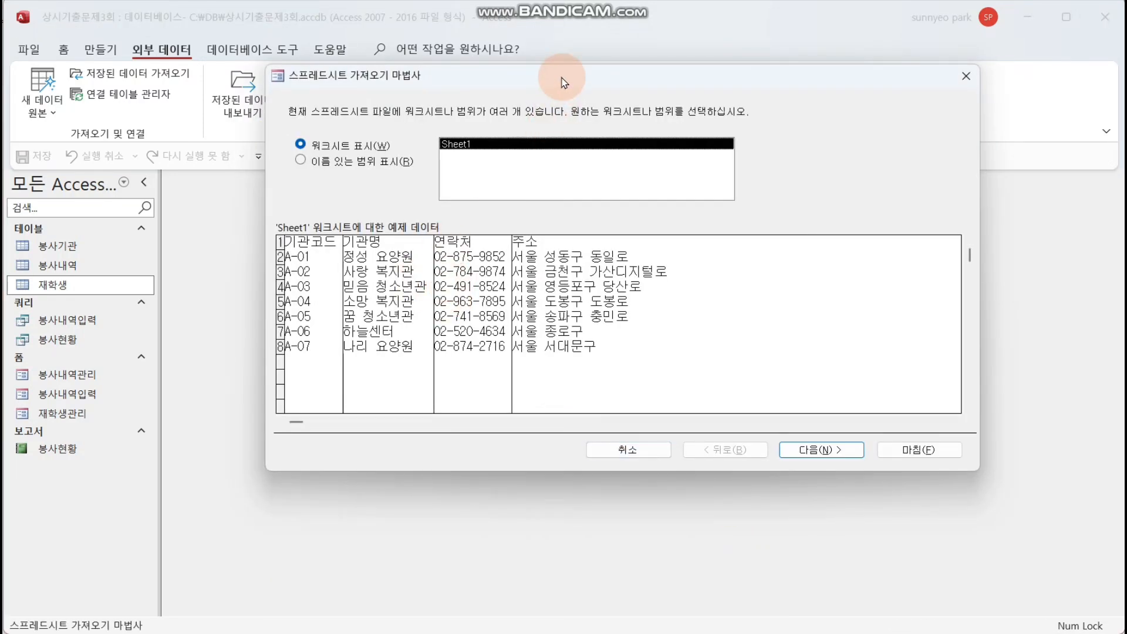
- Choose the named range 추가기관 for the import and treat its first row as column headings
{"action": "left_click_drag", "start_coordinate": [562, 76], "coordinate": [534, 175]}
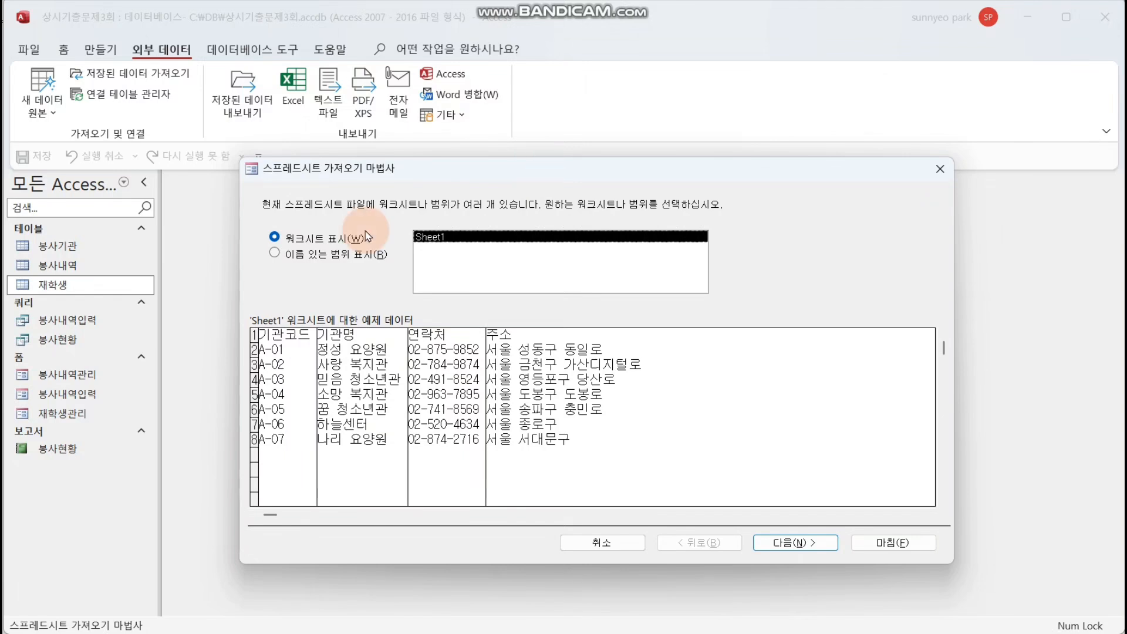
{"action": "left_click", "coordinate": [303, 257]}
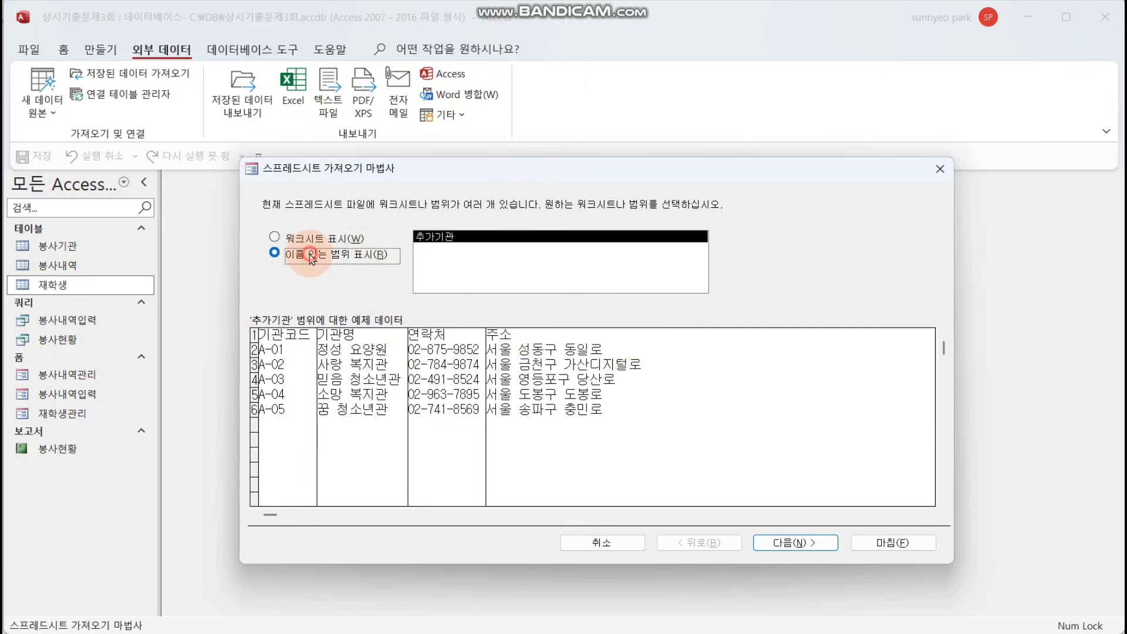
{"action": "left_click", "coordinate": [440, 238]}
{"action": "left_click", "coordinate": [795, 542]}
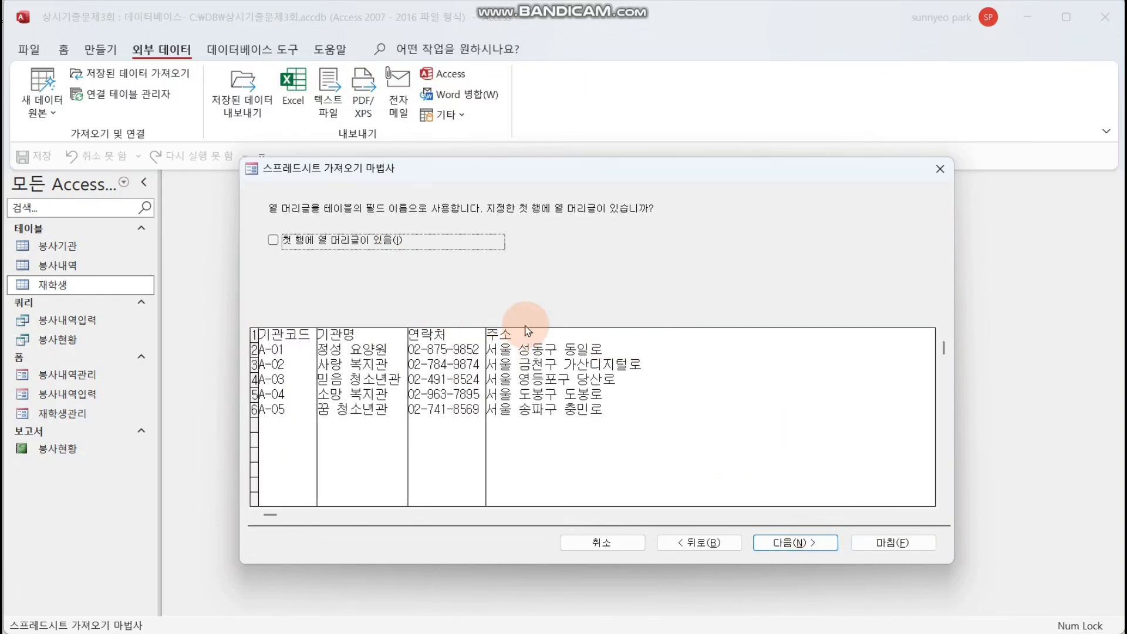
{"action": "left_click", "coordinate": [272, 239]}
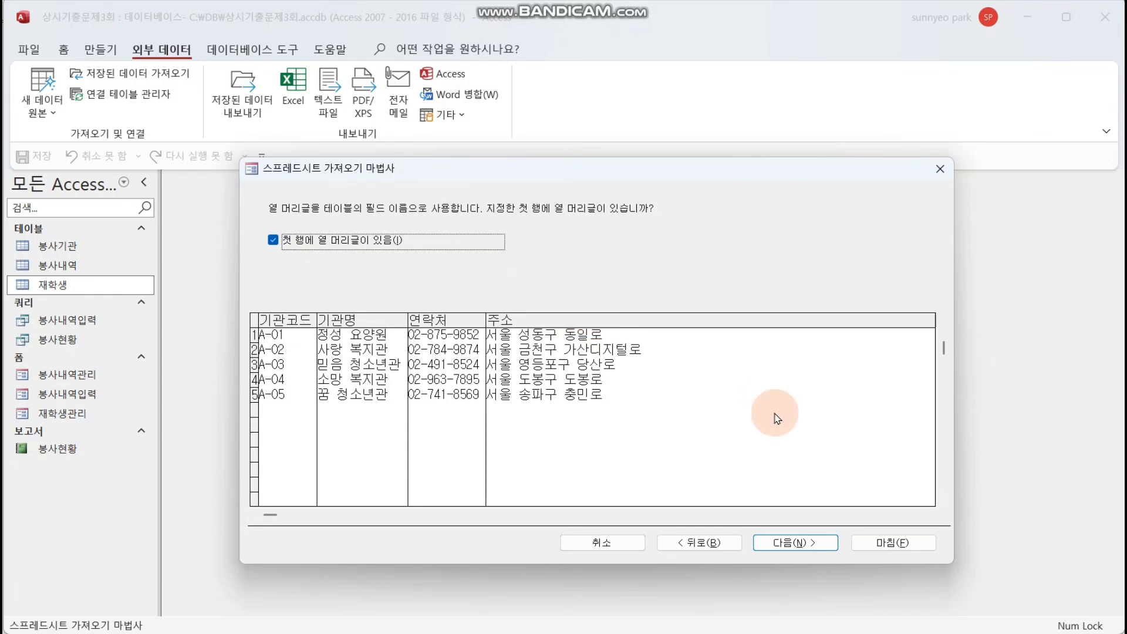
{"action": "left_click", "coordinate": [810, 544]}
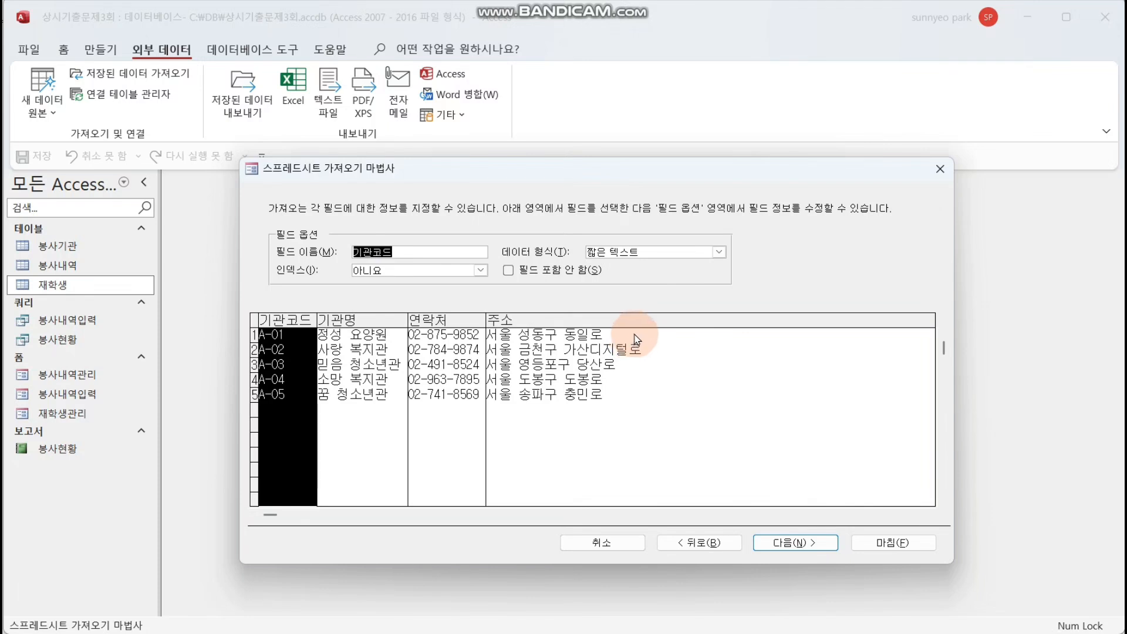
- Keep the default field options and import the new table without a primary key
{"action": "left_click", "coordinate": [769, 541]}
{"action": "left_click", "coordinate": [410, 283]}
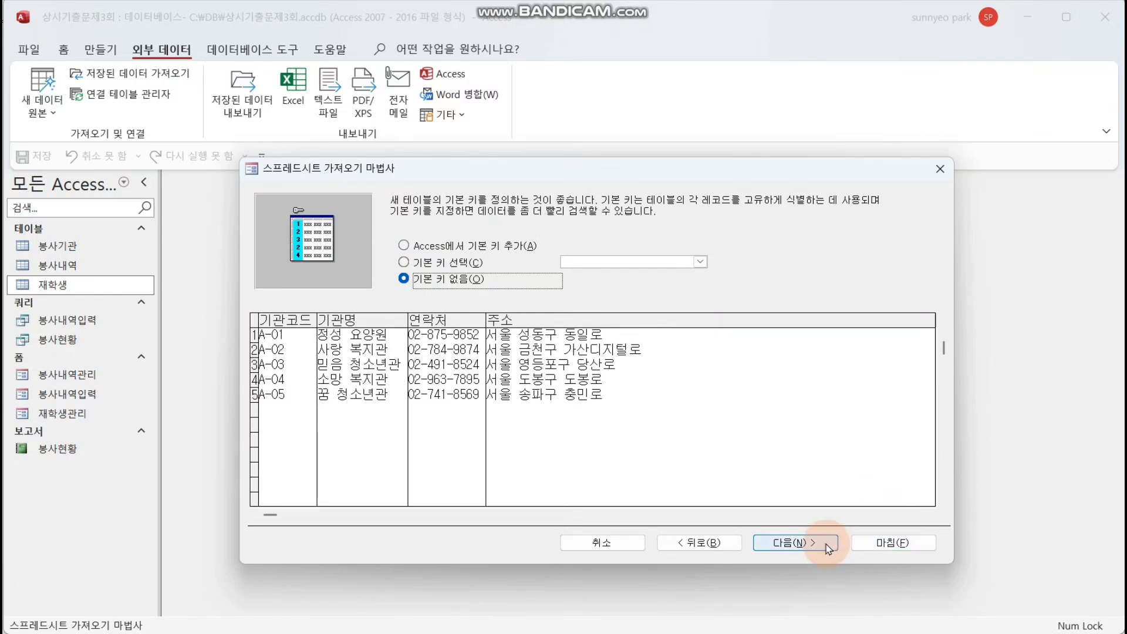
{"action": "left_click", "coordinate": [822, 542]}
- Name the imported table 봉사기관추가 and finish the import without saving the import steps
{"action": "left_click", "coordinate": [429, 287]}
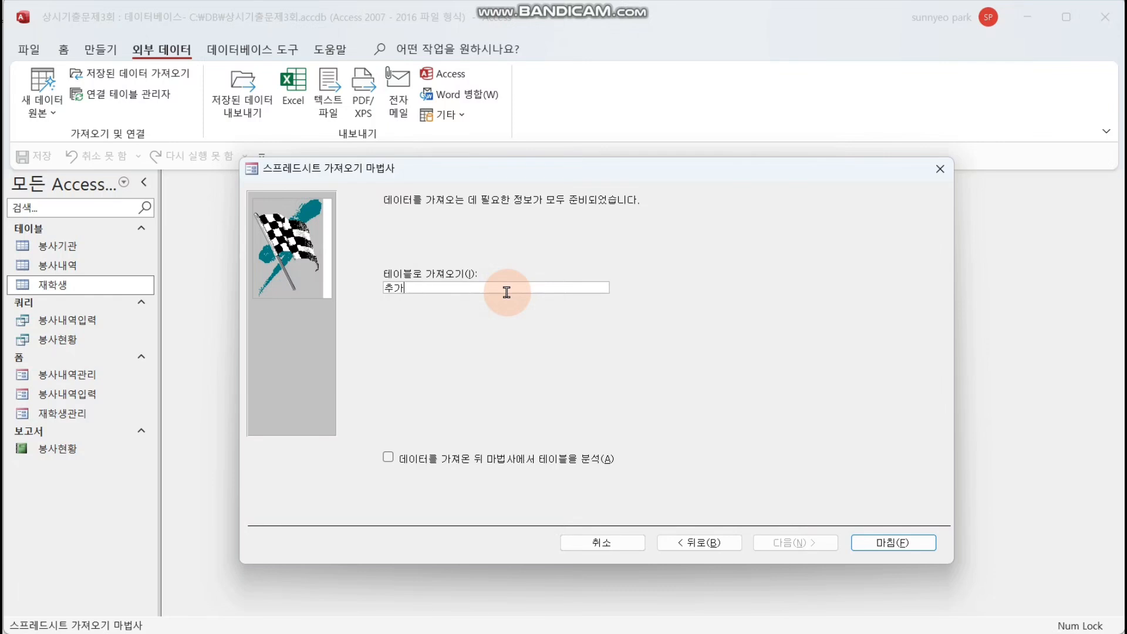
{"action": "key", "text": "Hangul_Hanja"}
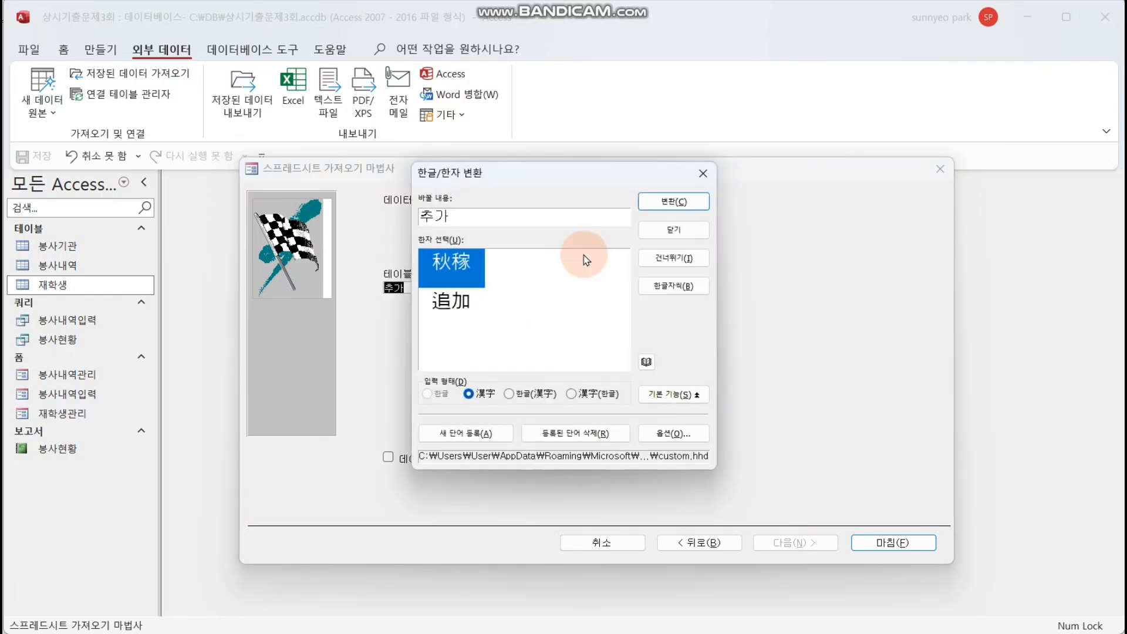
{"action": "left_click", "coordinate": [694, 229]}
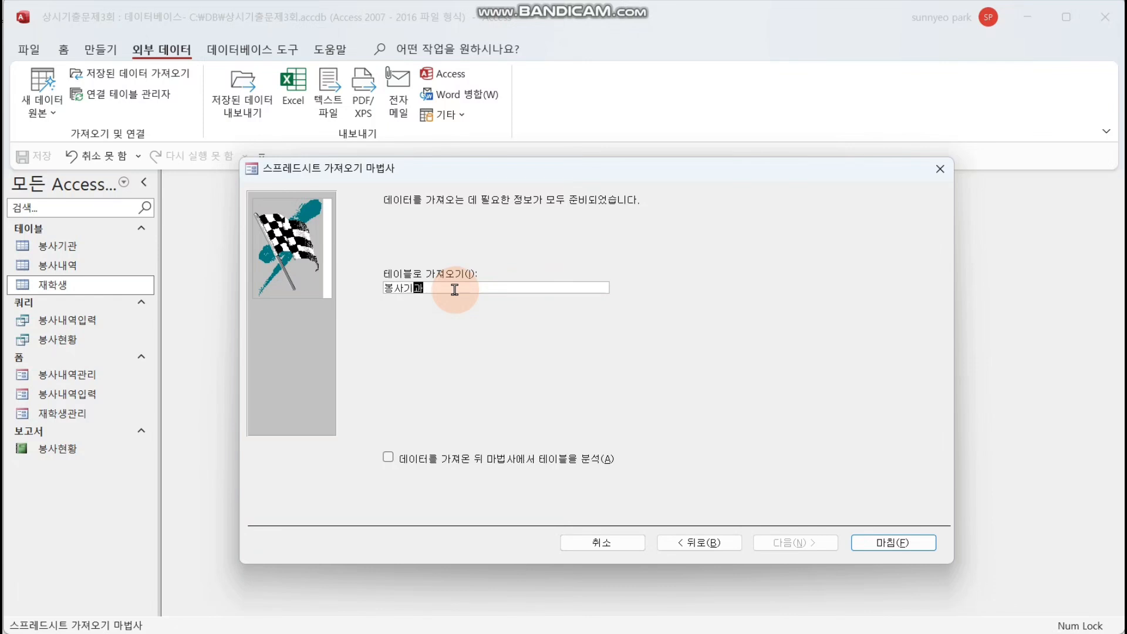
{"action": "left_click", "coordinate": [924, 541]}
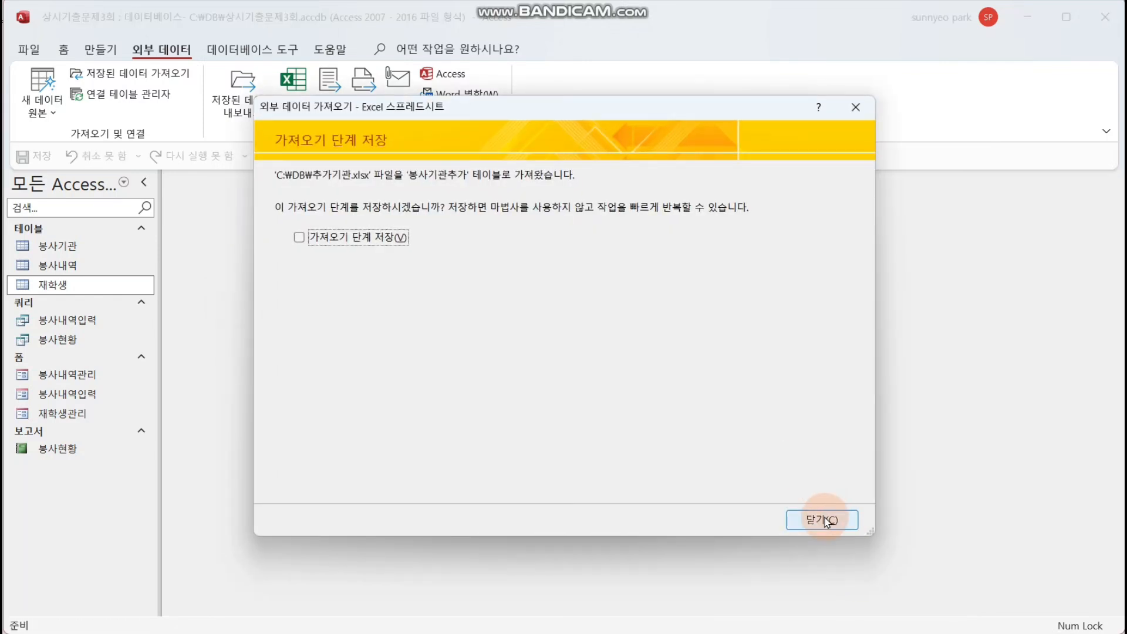
{"action": "left_click", "coordinate": [819, 521]}
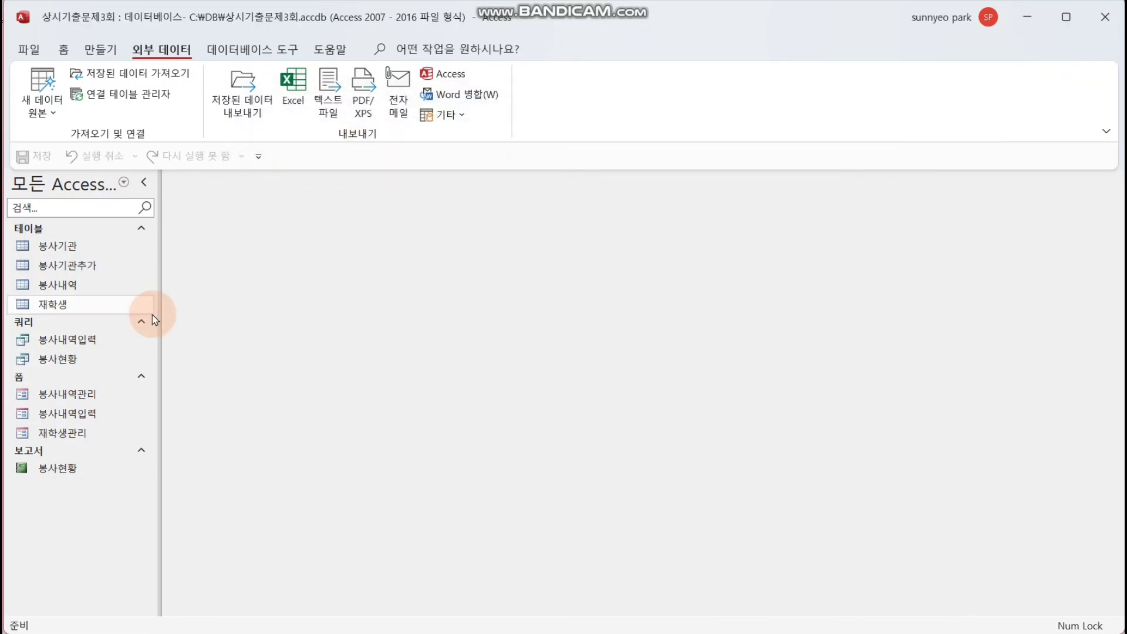
- Open the database relationships, enlarge the 봉사내역 table box to show all its fields, and add the 봉사기관 table
{"action": "left_click", "coordinate": [111, 271]}
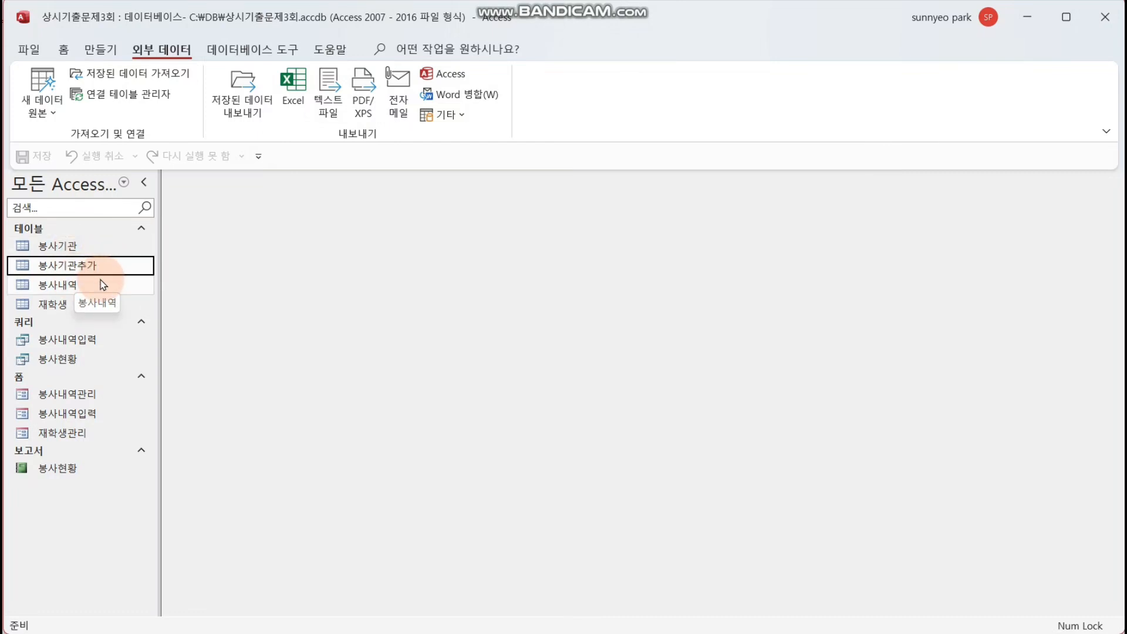
{"action": "left_click", "coordinate": [279, 53]}
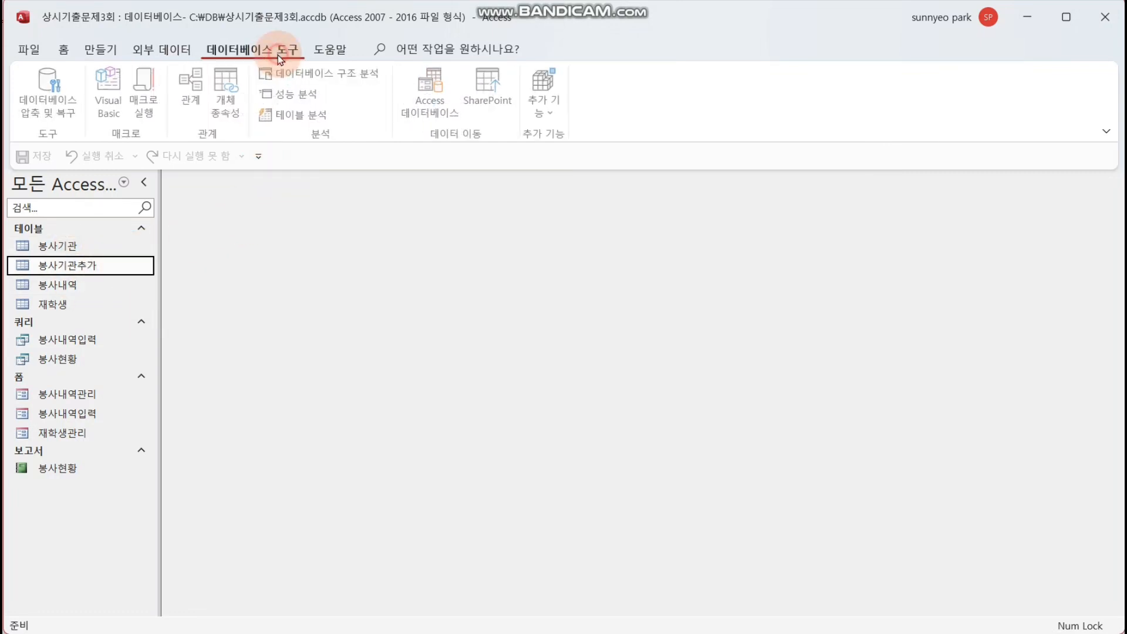
{"action": "left_click", "coordinate": [192, 91]}
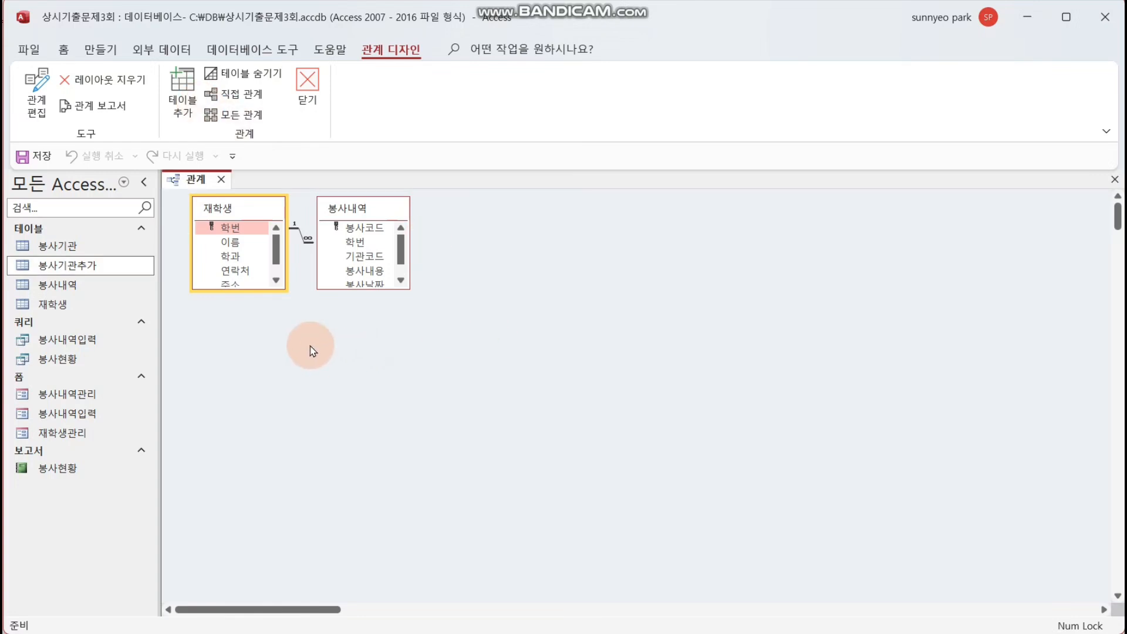
{"action": "left_click_drag", "start_coordinate": [395, 288], "coordinate": [393, 352]}
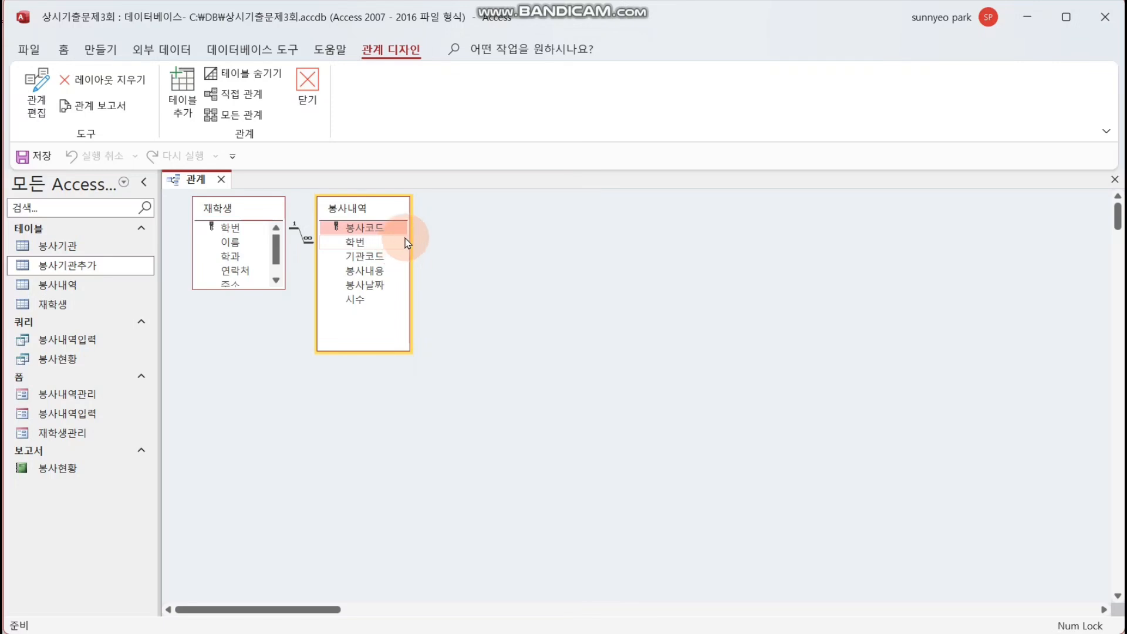
{"action": "left_click_drag", "start_coordinate": [85, 246], "coordinate": [534, 262]}
- Relate 봉사기관 to 봉사내역 on 기관코드 with referential integrity and cascading field updates, then save and close the relationships
{"action": "left_click", "coordinate": [381, 257]}
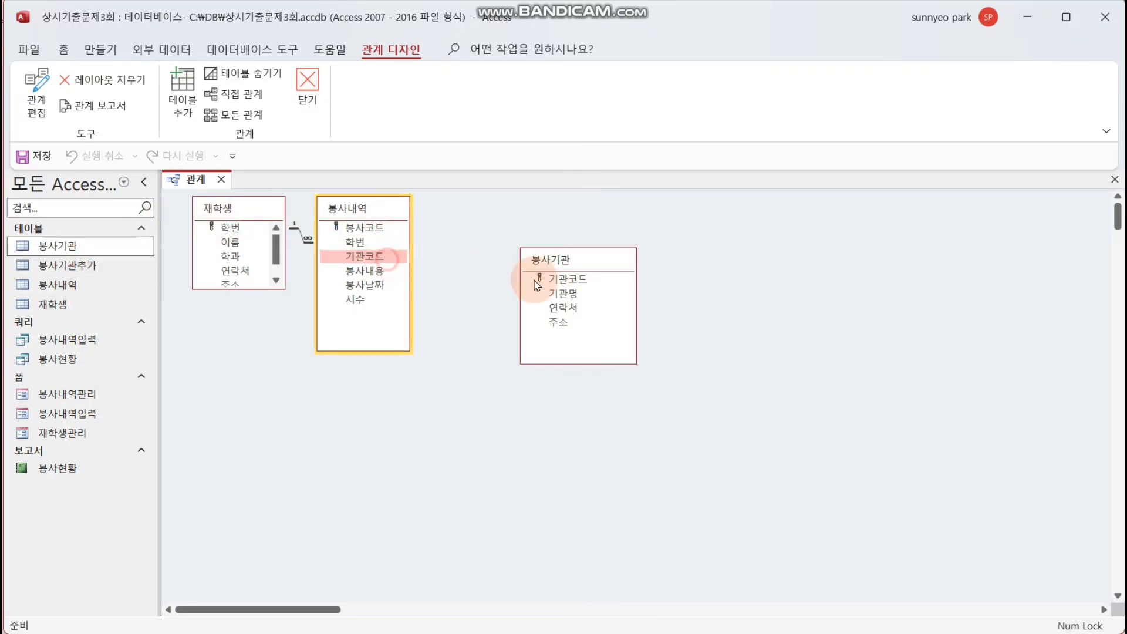
{"action": "left_click", "coordinate": [549, 281]}
{"action": "left_click_drag", "start_coordinate": [564, 281], "coordinate": [389, 262]}
{"action": "left_click", "coordinate": [512, 286]}
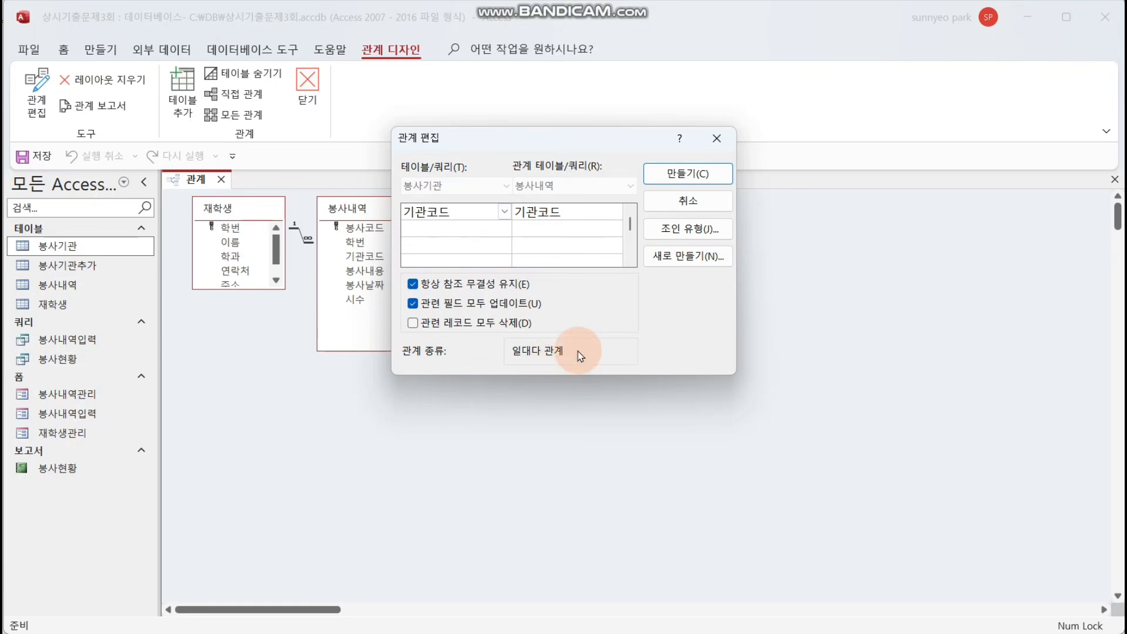
{"action": "left_click", "coordinate": [705, 176]}
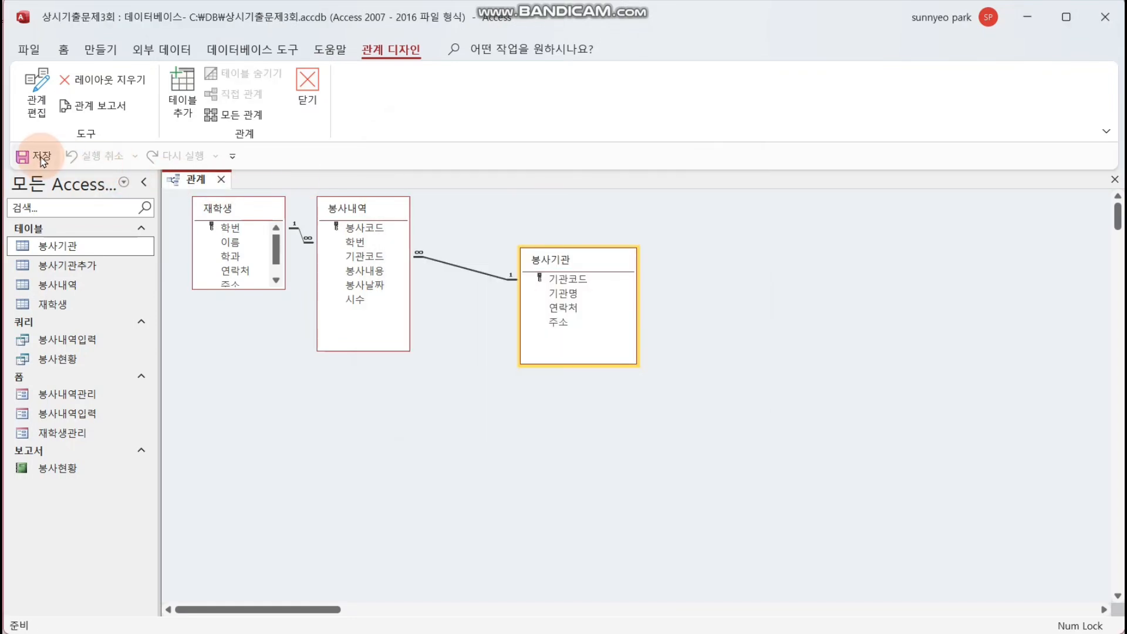
{"action": "left_click", "coordinate": [307, 87]}
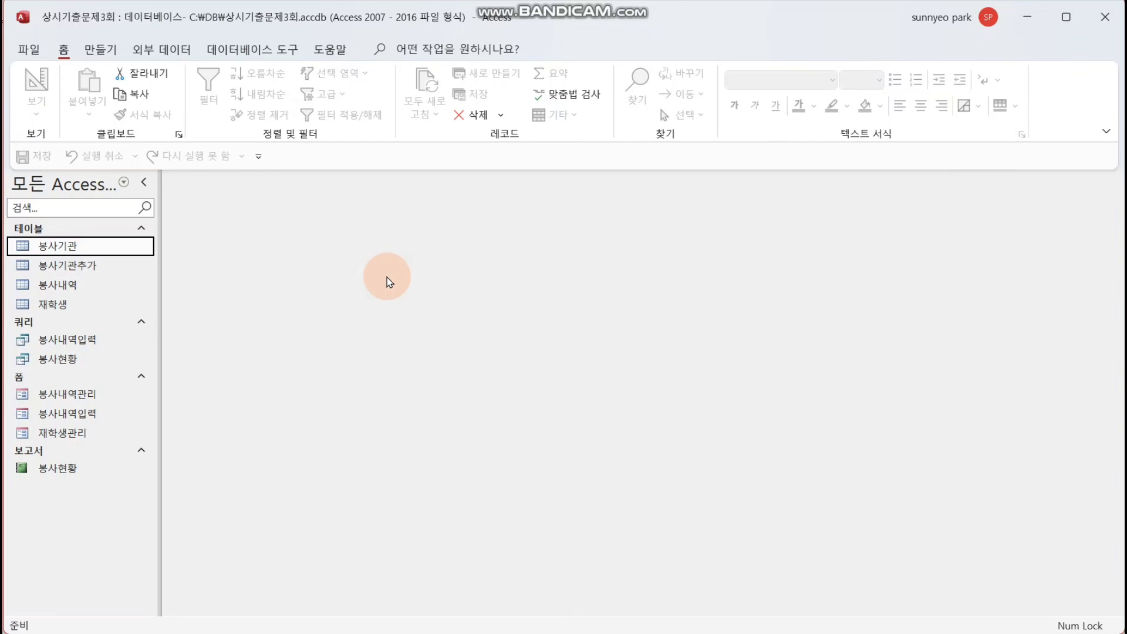
- Open the 봉사내역입력 form, try its 학생정보확인 button and switch the form to Design view
{"action": "double_click", "coordinate": [108, 418]}
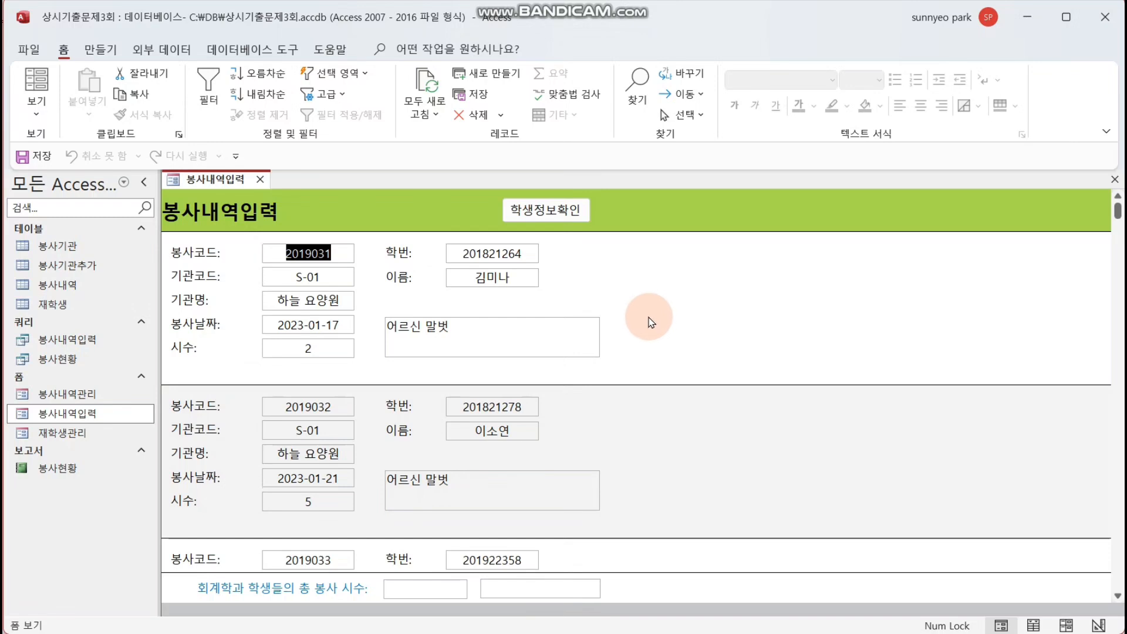
{"action": "left_click", "coordinate": [558, 211]}
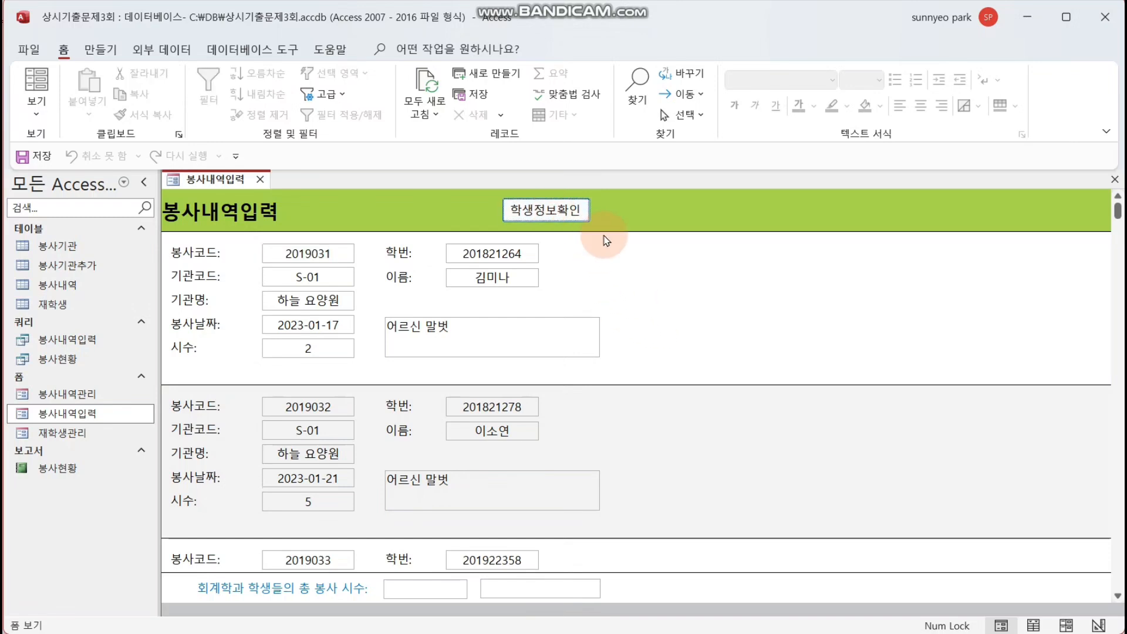
{"action": "right_click", "coordinate": [639, 261]}
{"action": "left_click", "coordinate": [717, 320]}
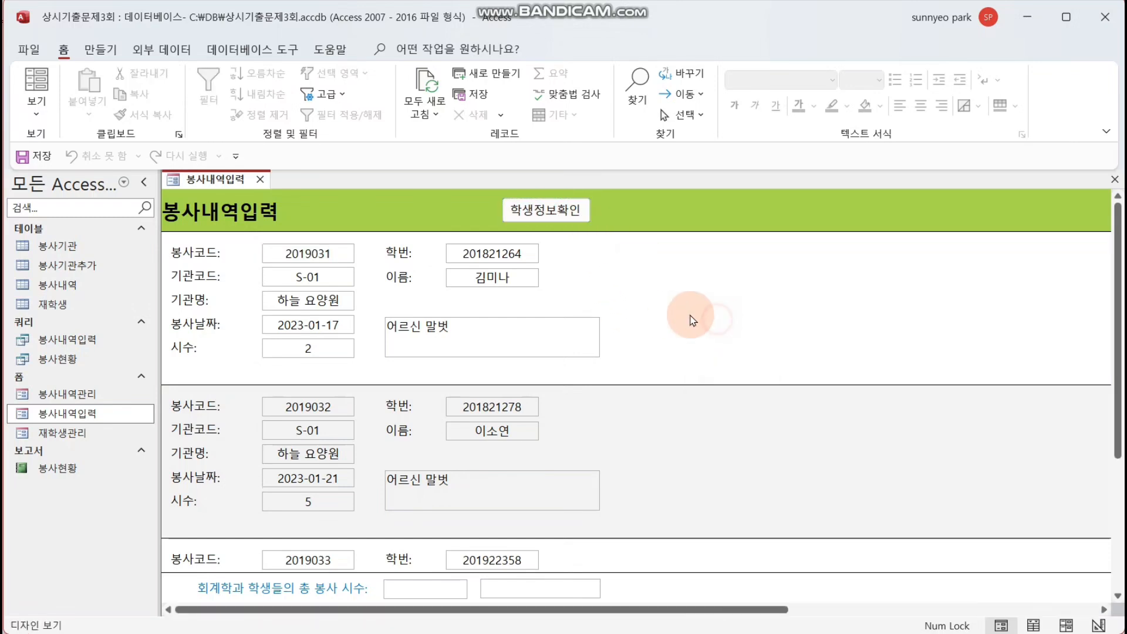
- Show the form's properties in a wider property sheet and set the default view to 단일 폼
{"action": "left_click", "coordinate": [821, 97]}
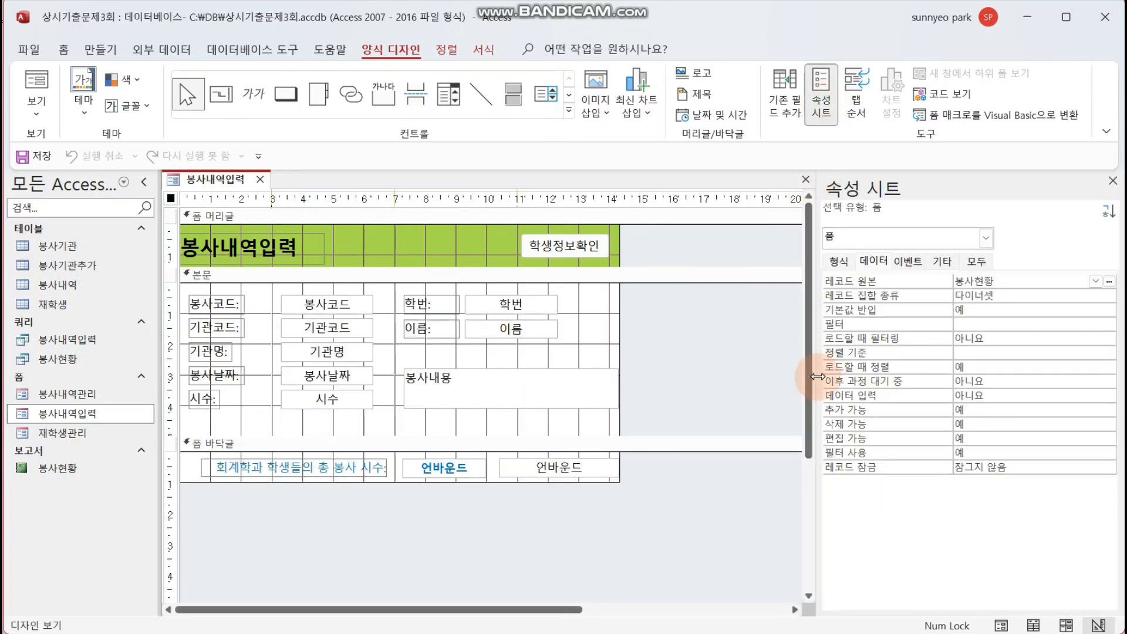
{"action": "left_click_drag", "start_coordinate": [818, 376], "coordinate": [770, 375]}
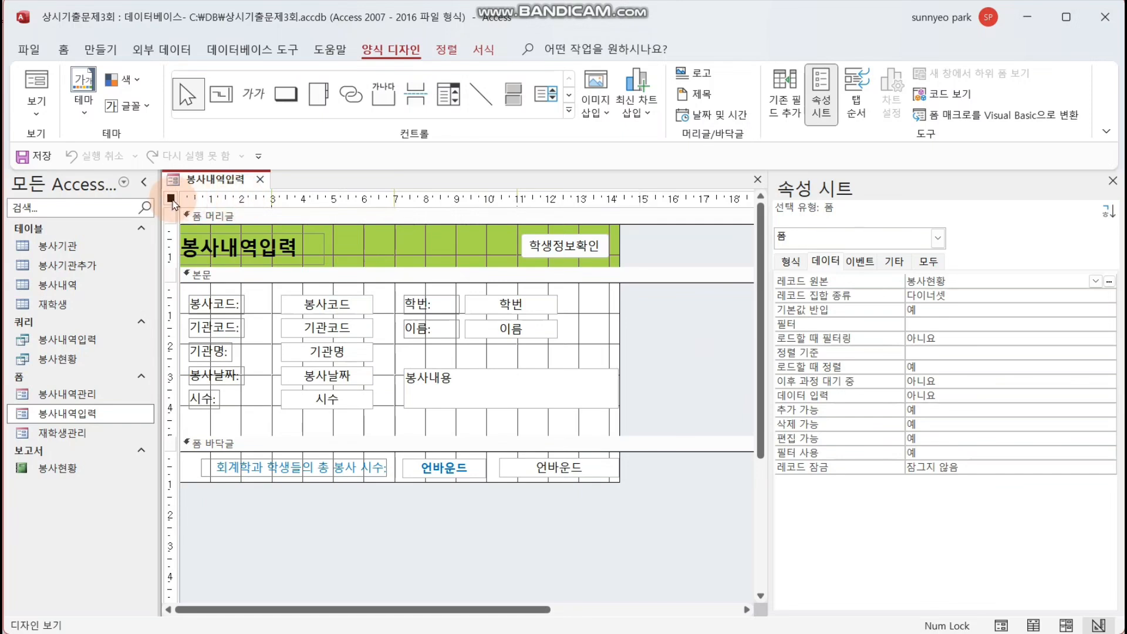
{"action": "left_click", "coordinate": [790, 261]}
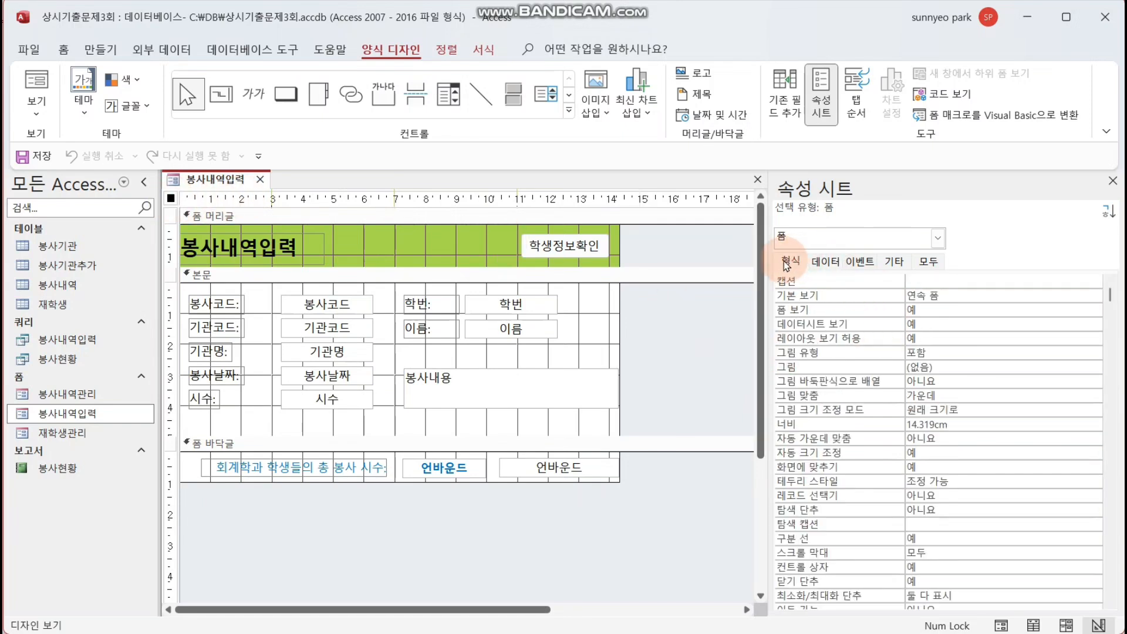
{"action": "left_click", "coordinate": [798, 295]}
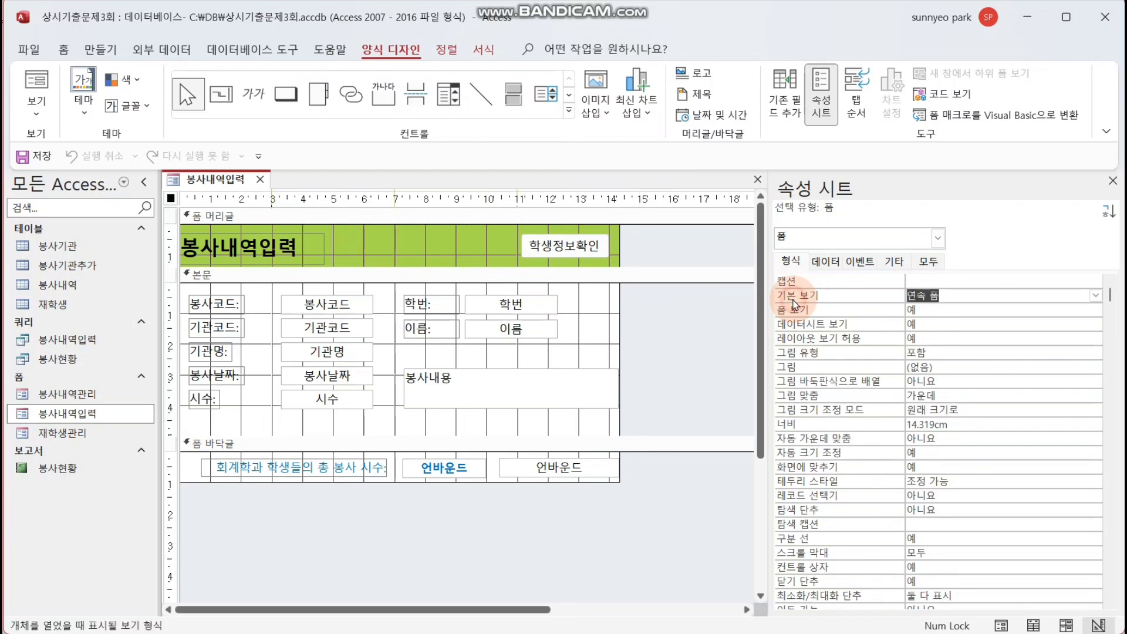
{"action": "left_click", "coordinate": [1095, 295]}
{"action": "left_click", "coordinate": [1008, 309]}
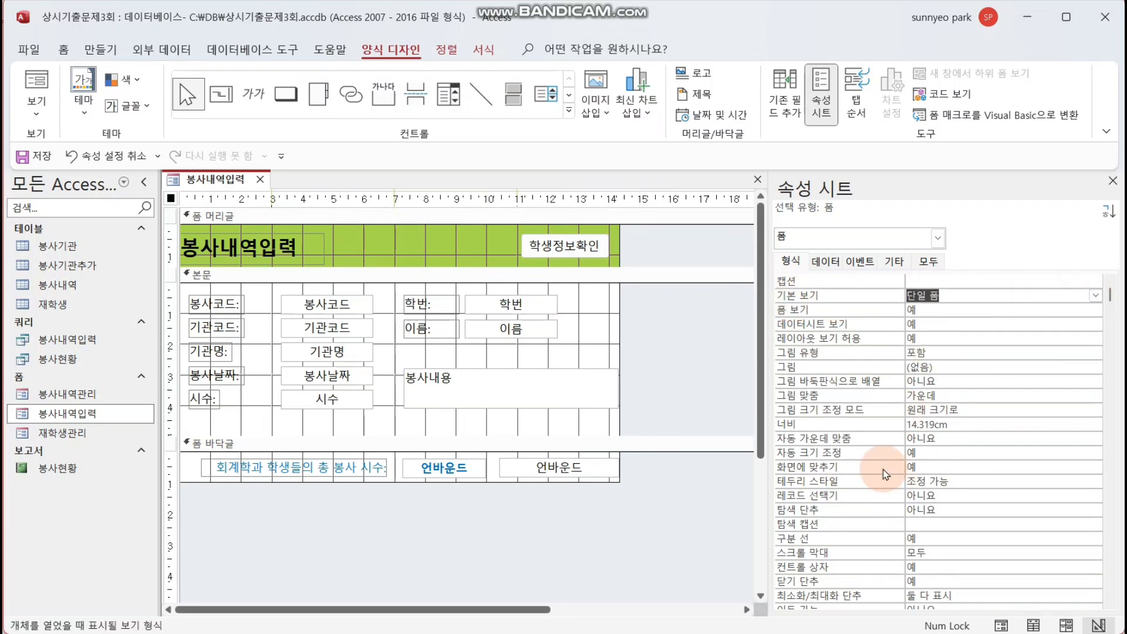
- Set the form's record selector and navigation buttons to 예, check them in Form view and return to Design view
{"action": "left_click", "coordinate": [798, 498]}
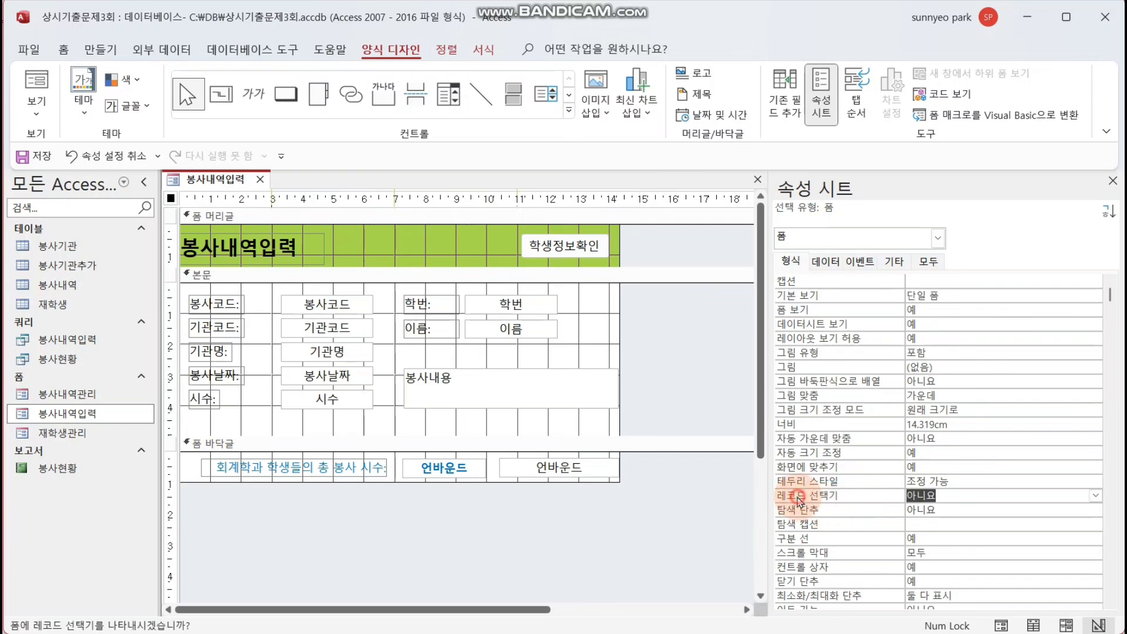
{"action": "left_click", "coordinate": [837, 515]}
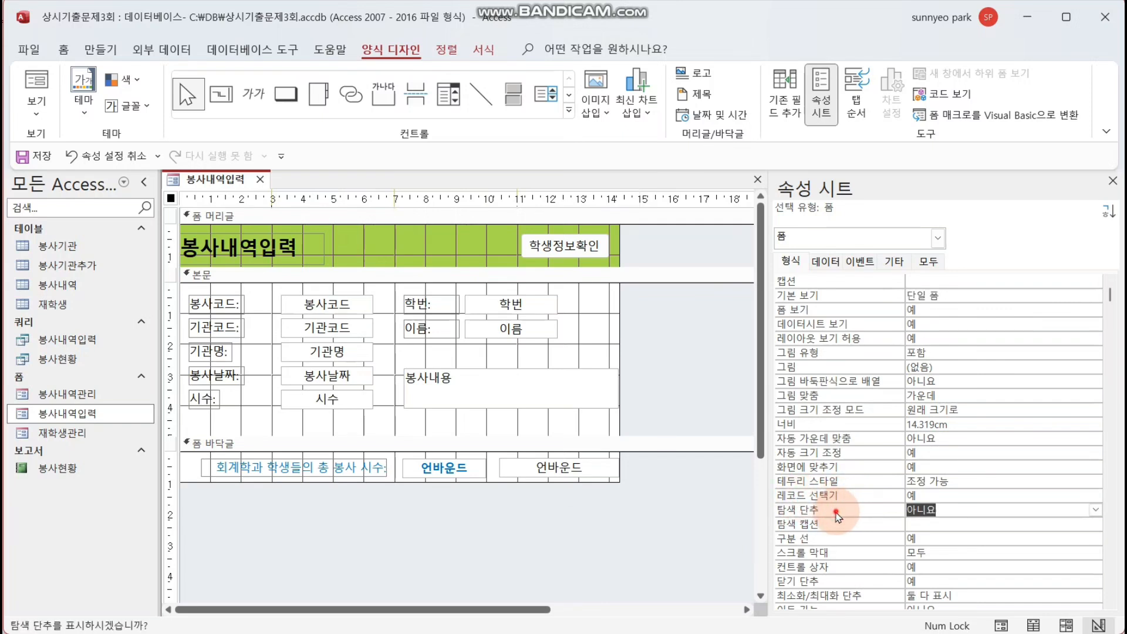
{"action": "double_click", "coordinate": [837, 515]}
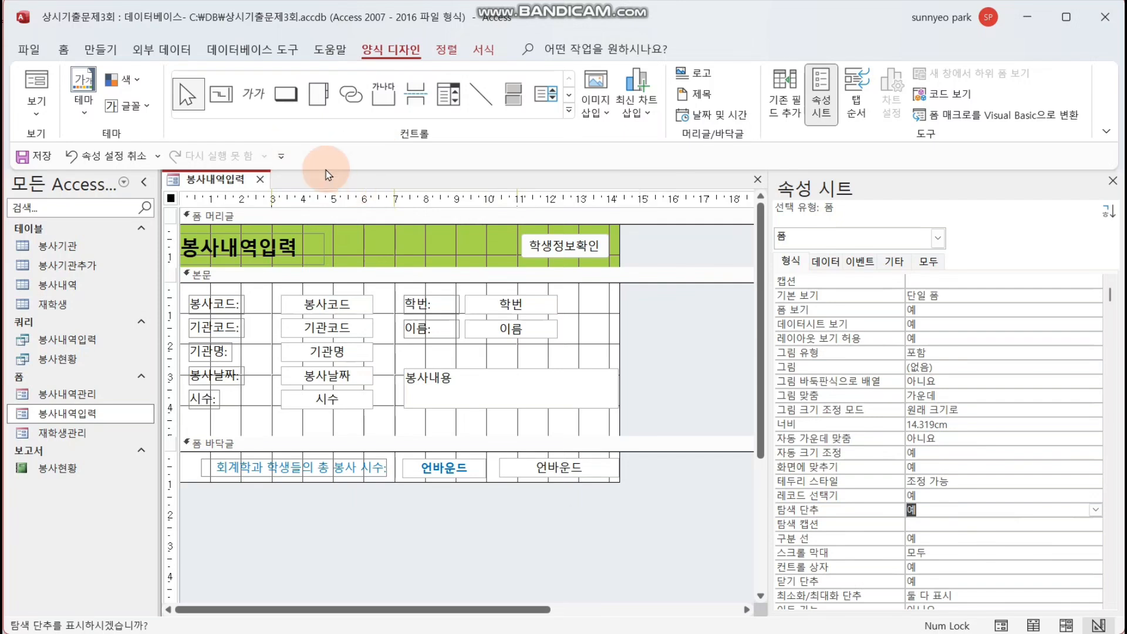
{"action": "left_click", "coordinate": [37, 85]}
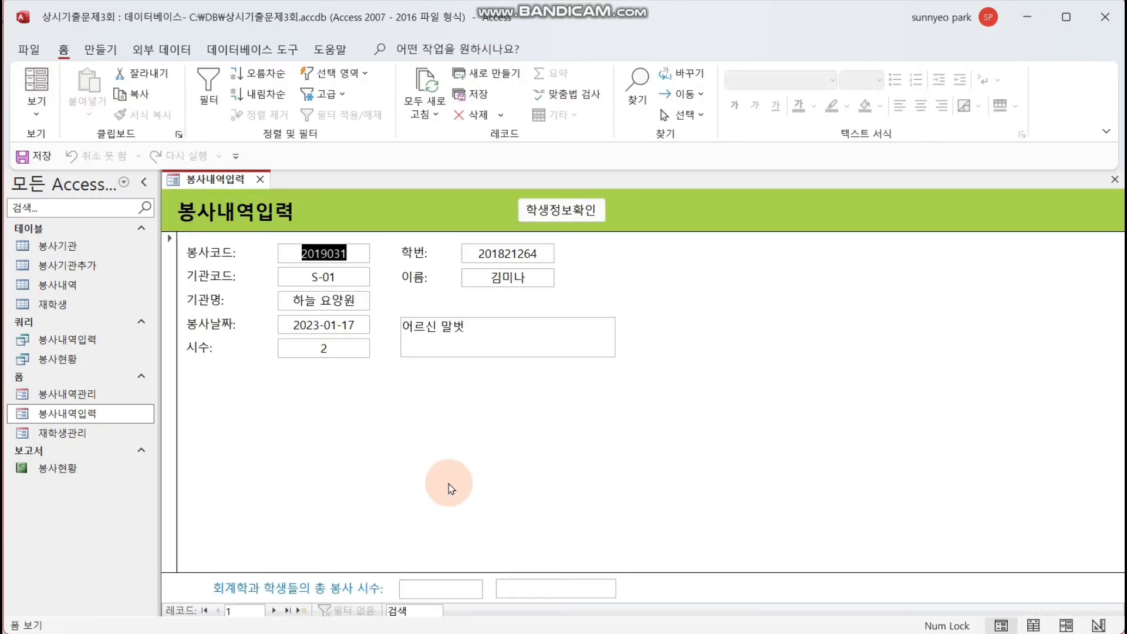
{"action": "left_click", "coordinate": [168, 458]}
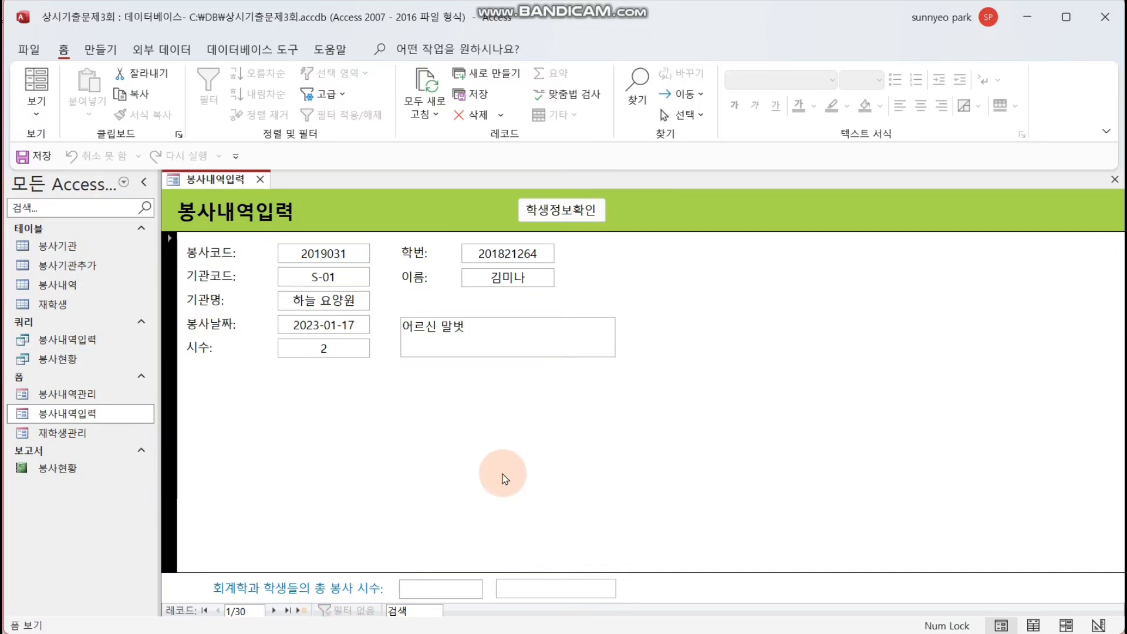
{"action": "right_click", "coordinate": [737, 320]}
{"action": "left_click", "coordinate": [842, 383]}
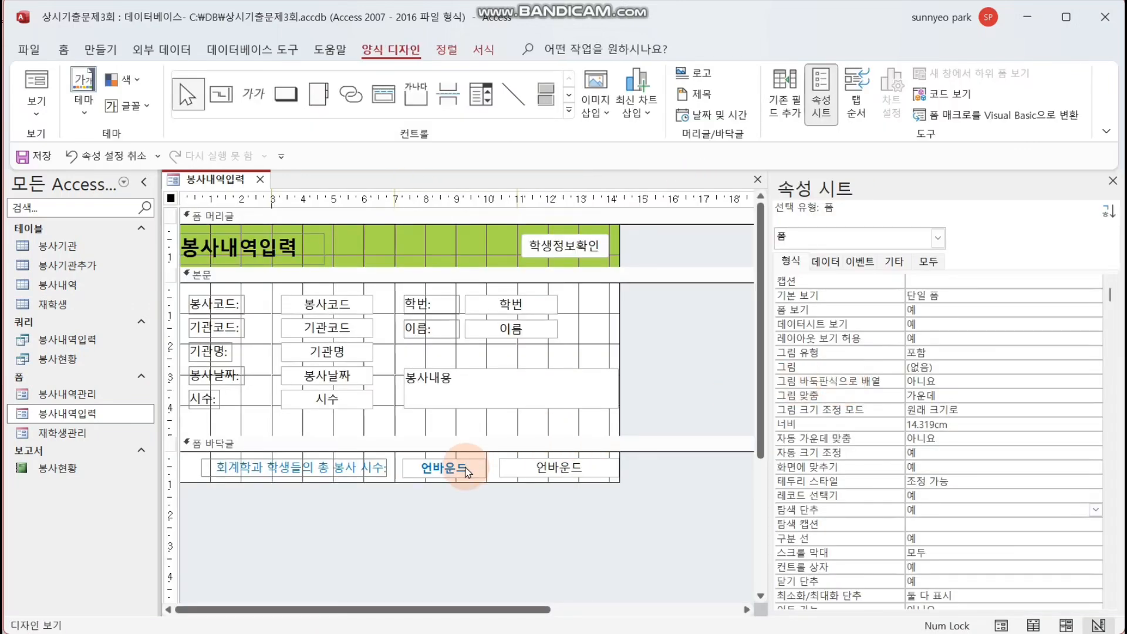
- Set the control source of the form footer's txt총시수 text box to =sum(시수)
{"action": "left_click", "coordinate": [467, 470]}
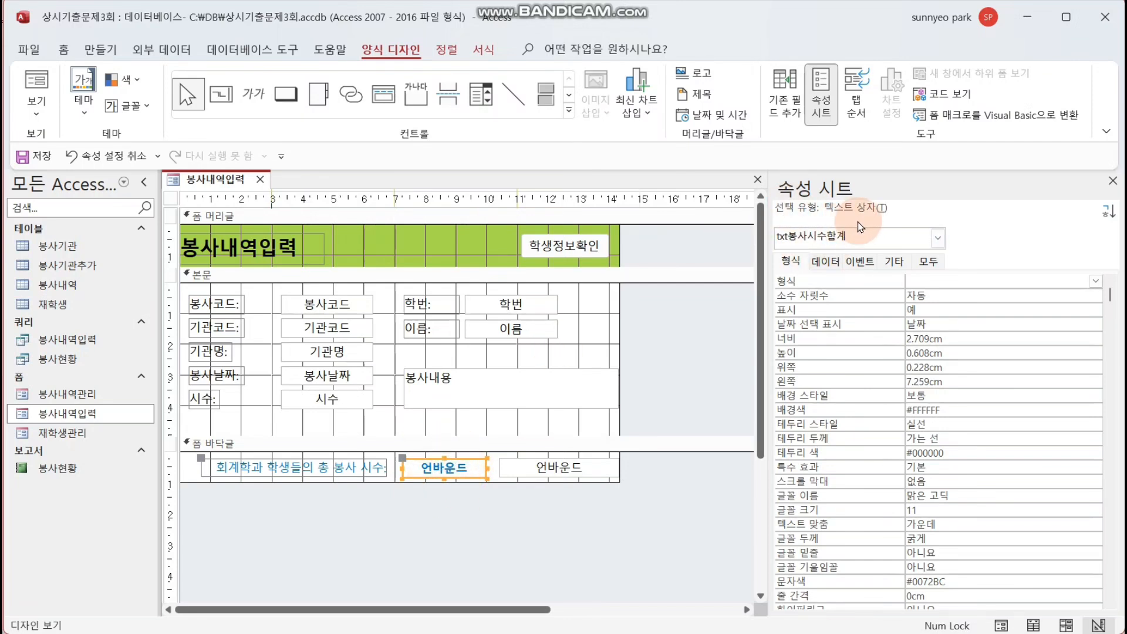
{"action": "left_click", "coordinate": [561, 467]}
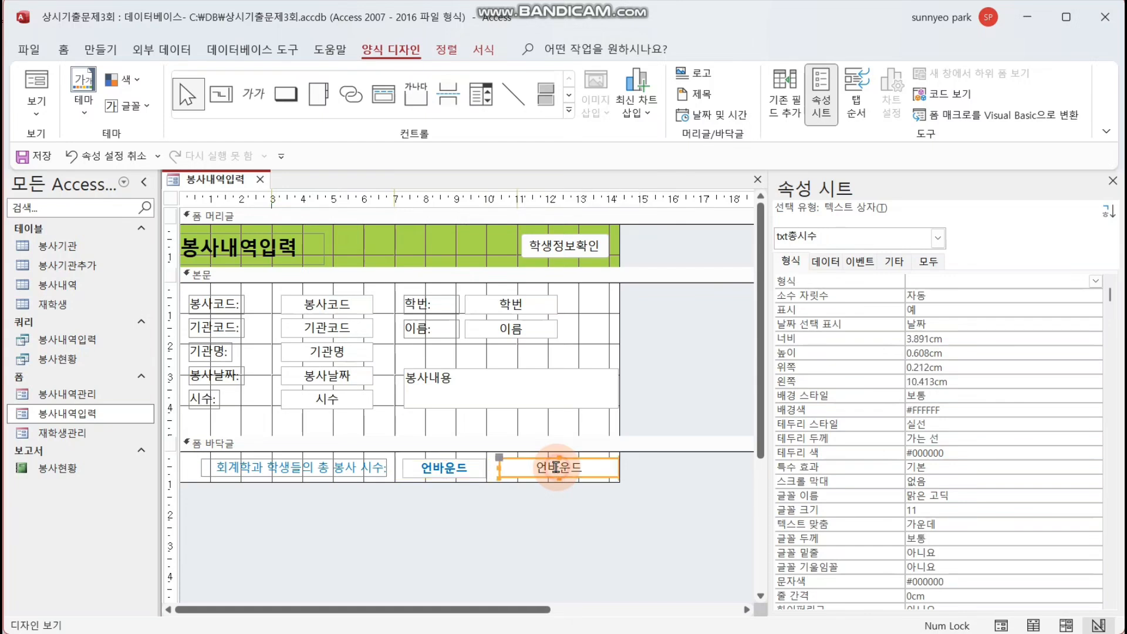
{"action": "left_click", "coordinate": [824, 260]}
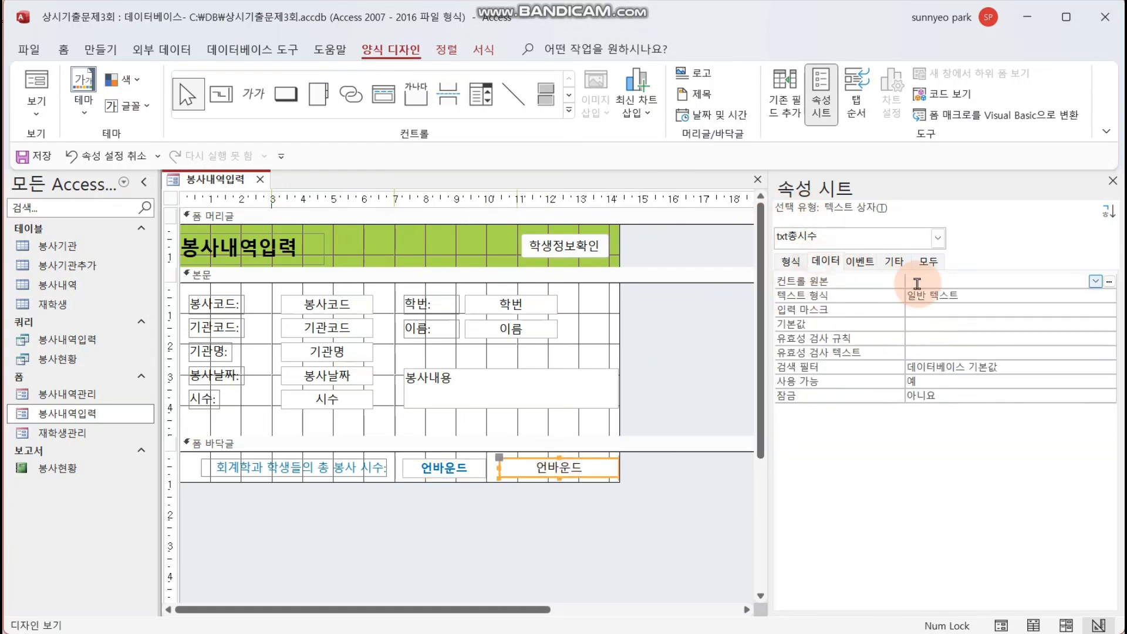
{"action": "right_click", "coordinate": [916, 284]}
{"action": "left_click", "coordinate": [983, 317]}
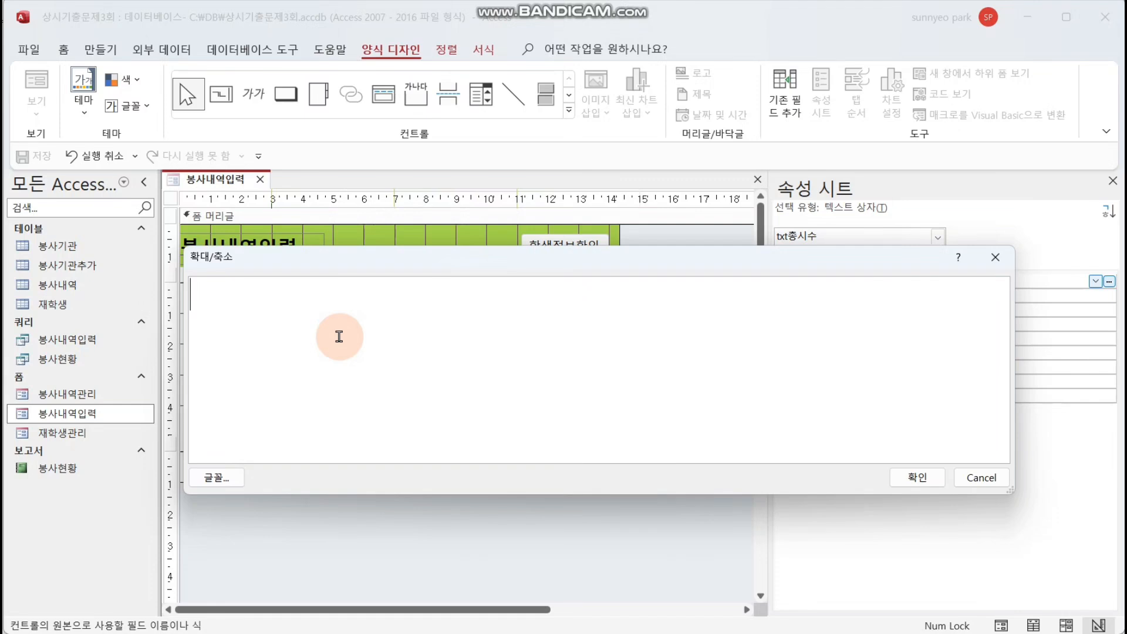
{"action": "type", "text": "=su"}
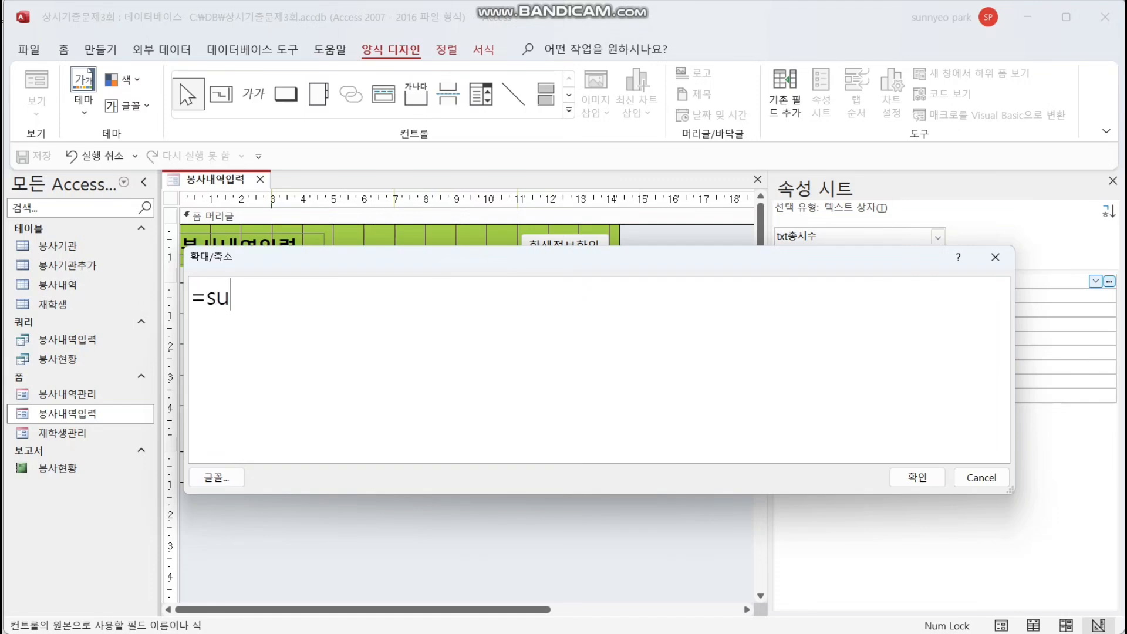
{"action": "type", "text": "m(시수)"}
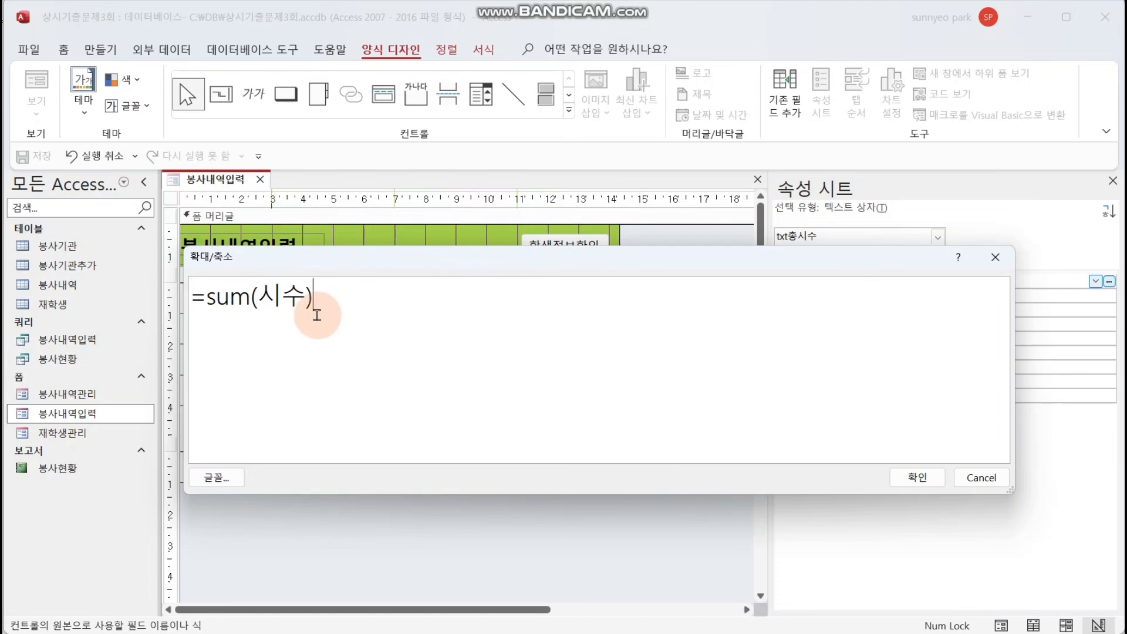
{"action": "left_click", "coordinate": [911, 478]}
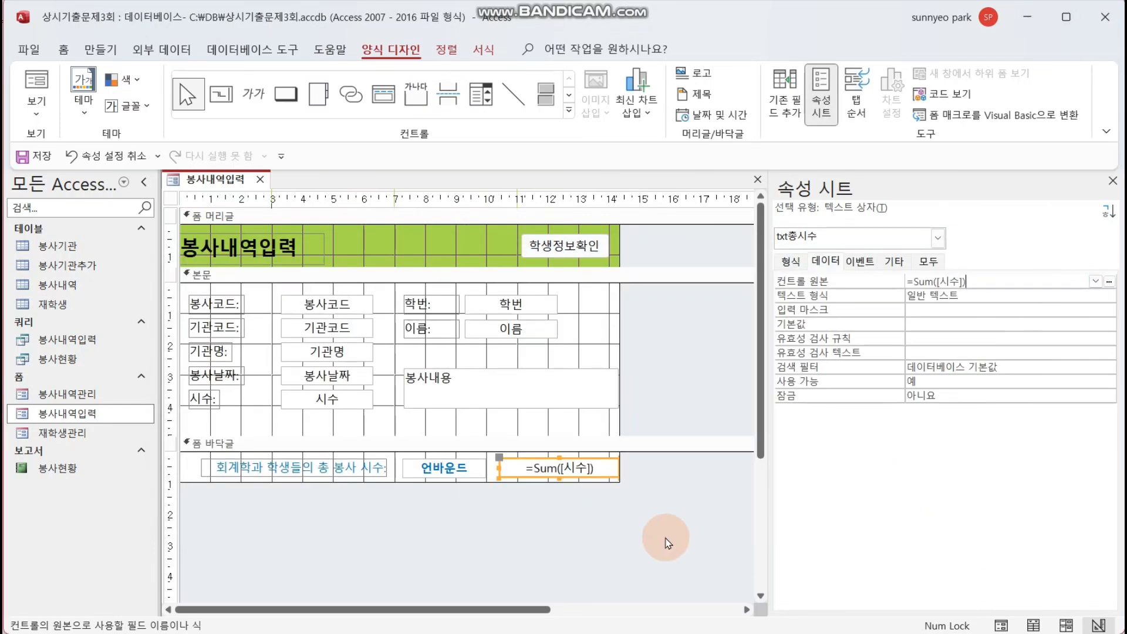
{"action": "key", "text": "Tab"}
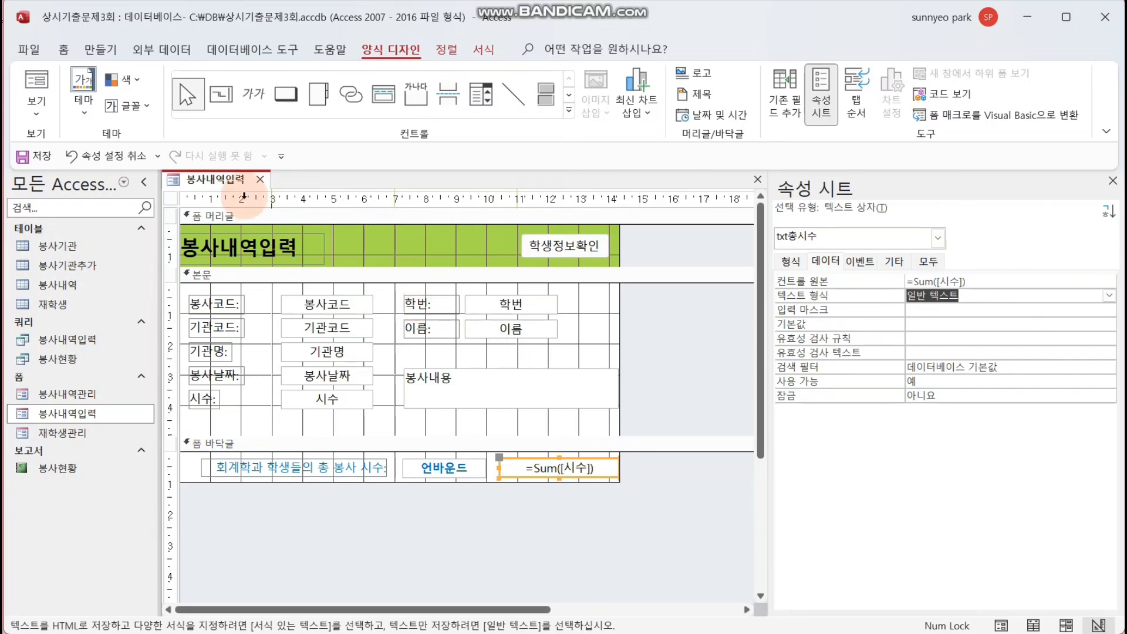
- Check the footer's summed hours in Form view and return to Design view
{"action": "left_click", "coordinate": [34, 82]}
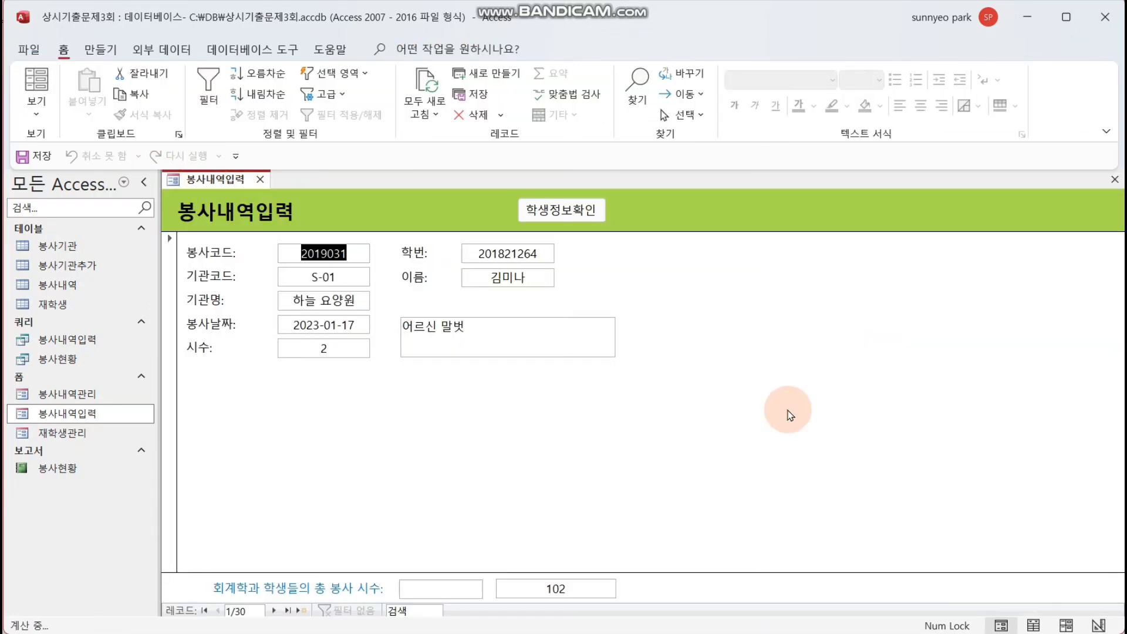
{"action": "right_click", "coordinate": [736, 389]}
{"action": "left_click", "coordinate": [819, 444]}
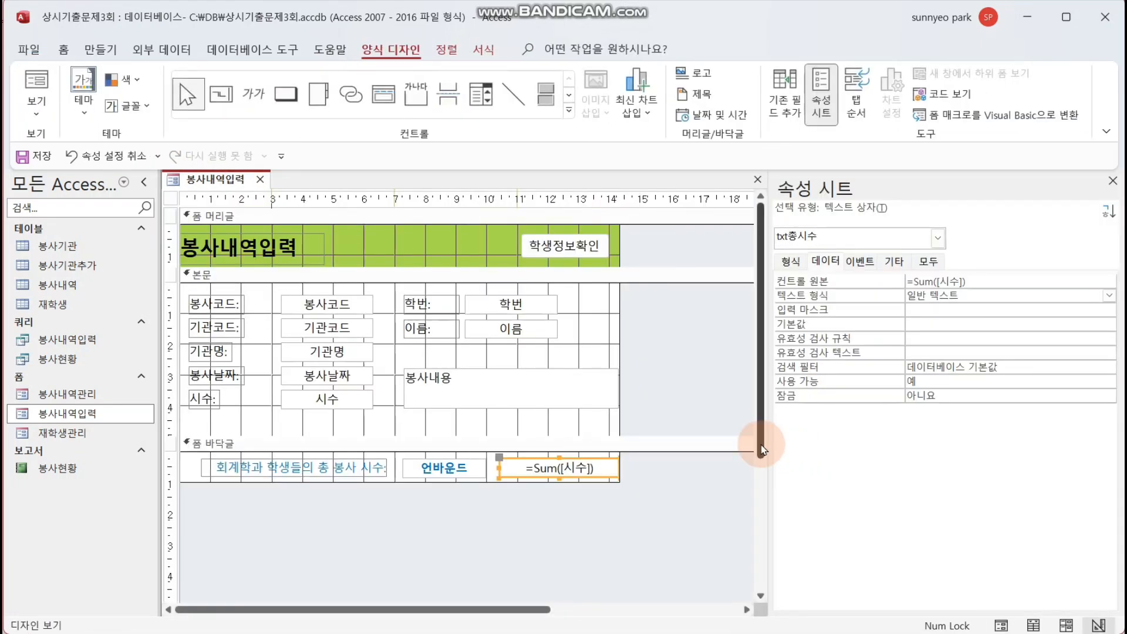
- Change the control source of txt총시수 to ="총 시수: " & Sum([시수]) so the sum gets a text prefix
{"action": "right_click", "coordinate": [965, 281]}
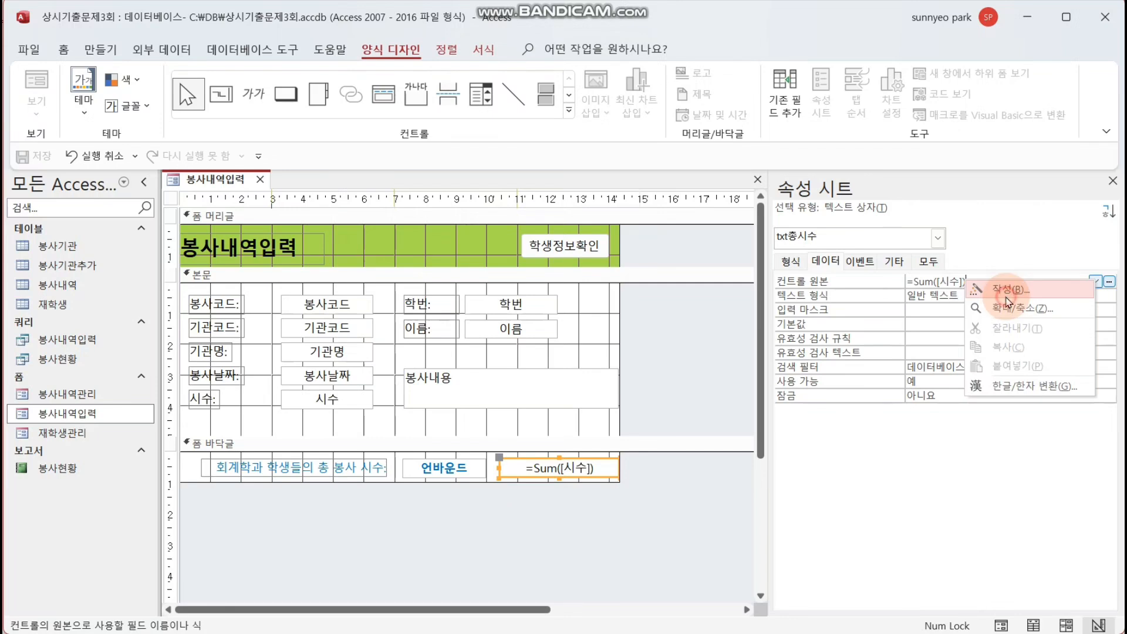
{"action": "left_click", "coordinate": [1024, 310]}
{"action": "left_click", "coordinate": [170, 241]}
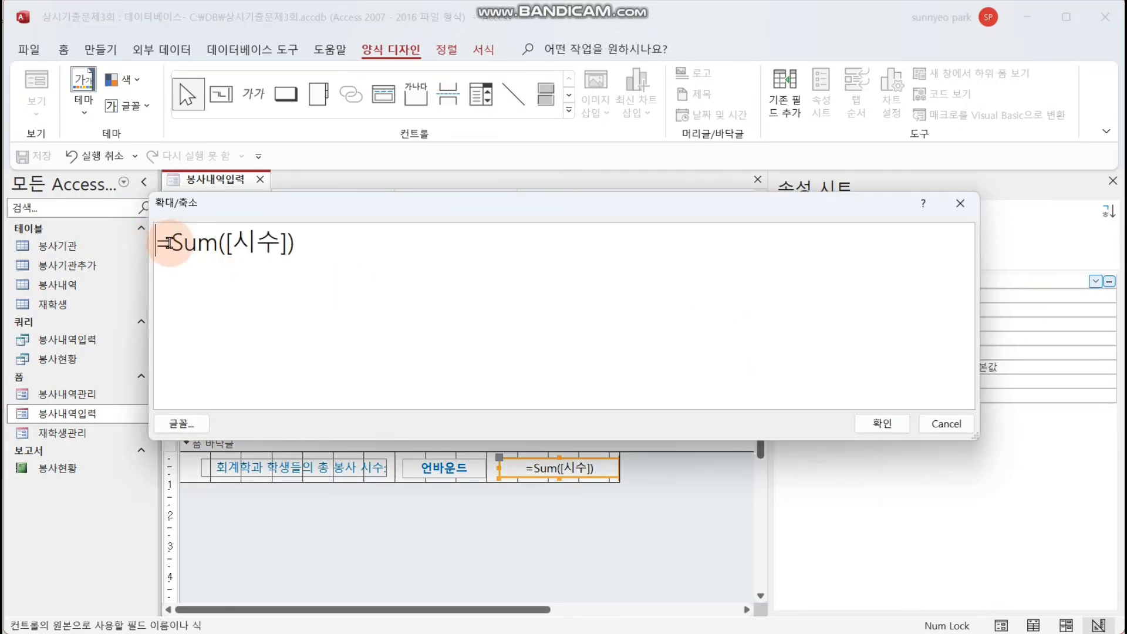
{"action": "type", "text": "\""}
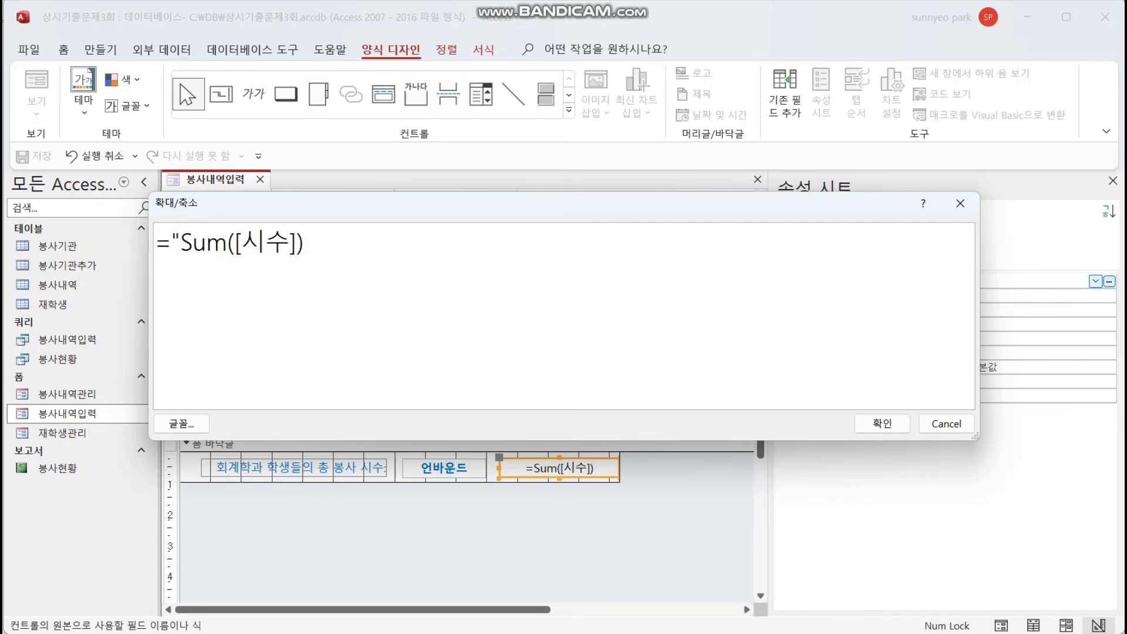
{"action": "type", "text": "총 시수"}
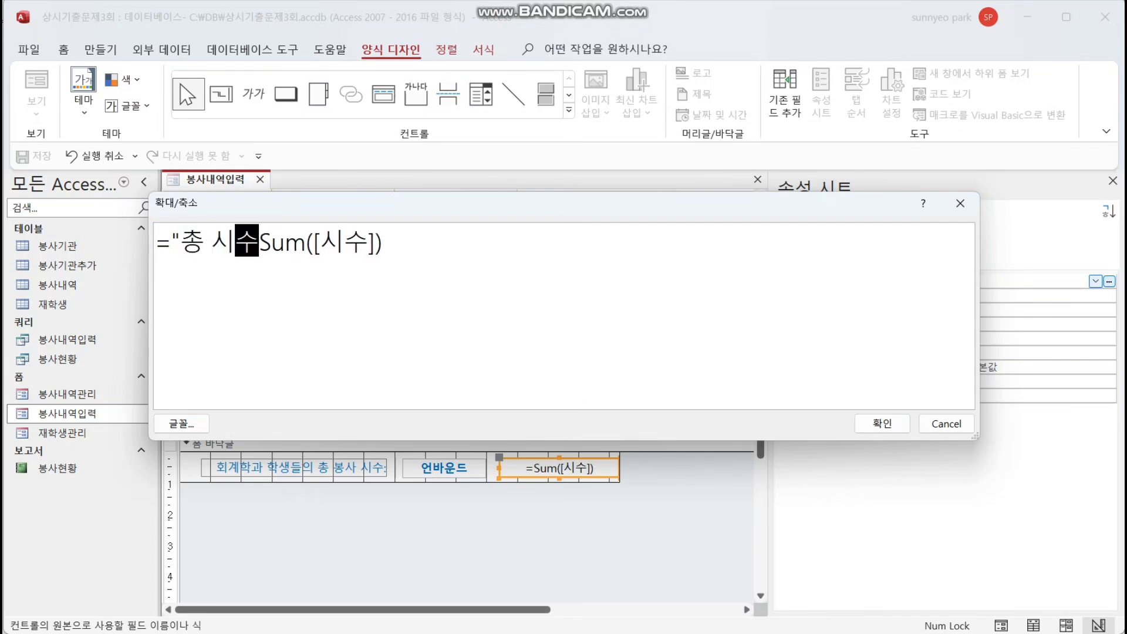
{"action": "type", "text": ": \""}
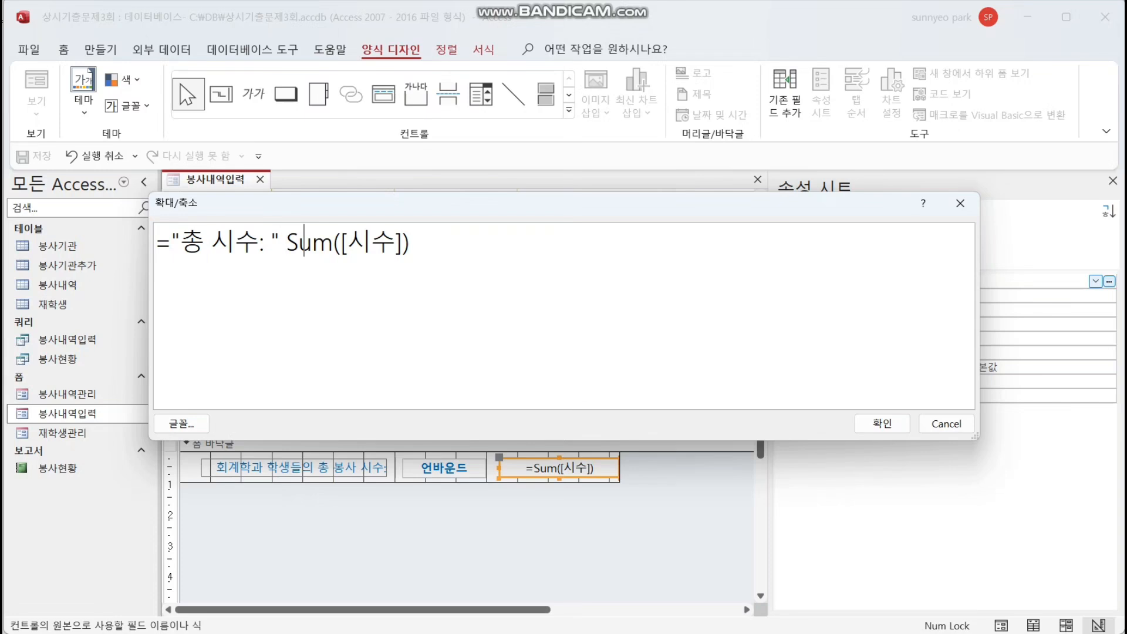
{"action": "type", "text": " &"}
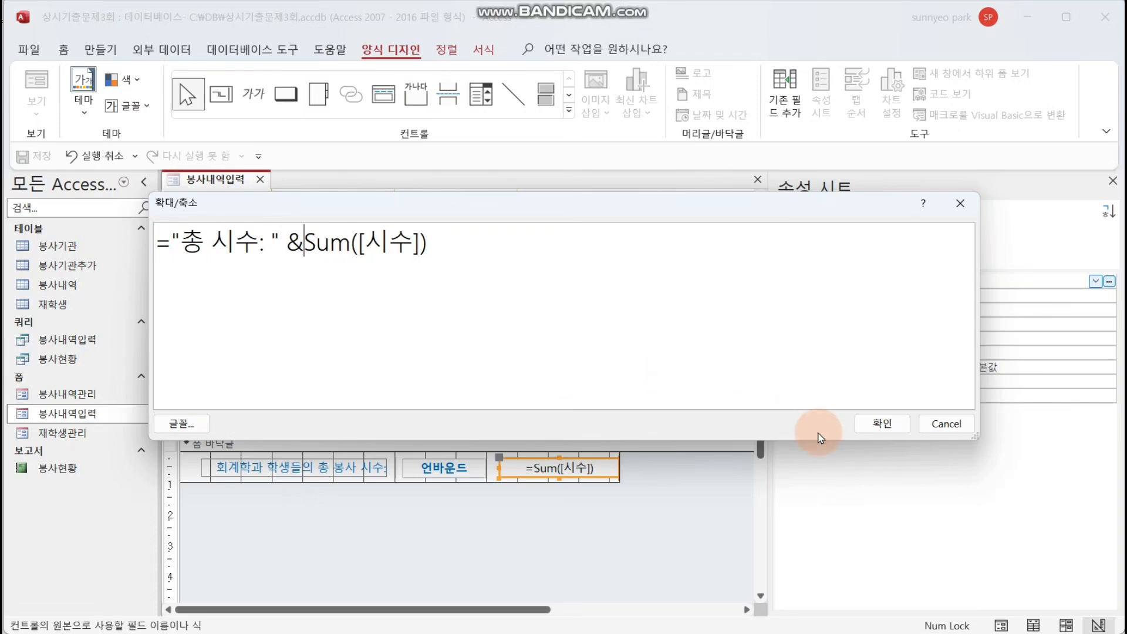
{"action": "left_click_drag", "start_coordinate": [303, 243], "coordinate": [291, 241]}
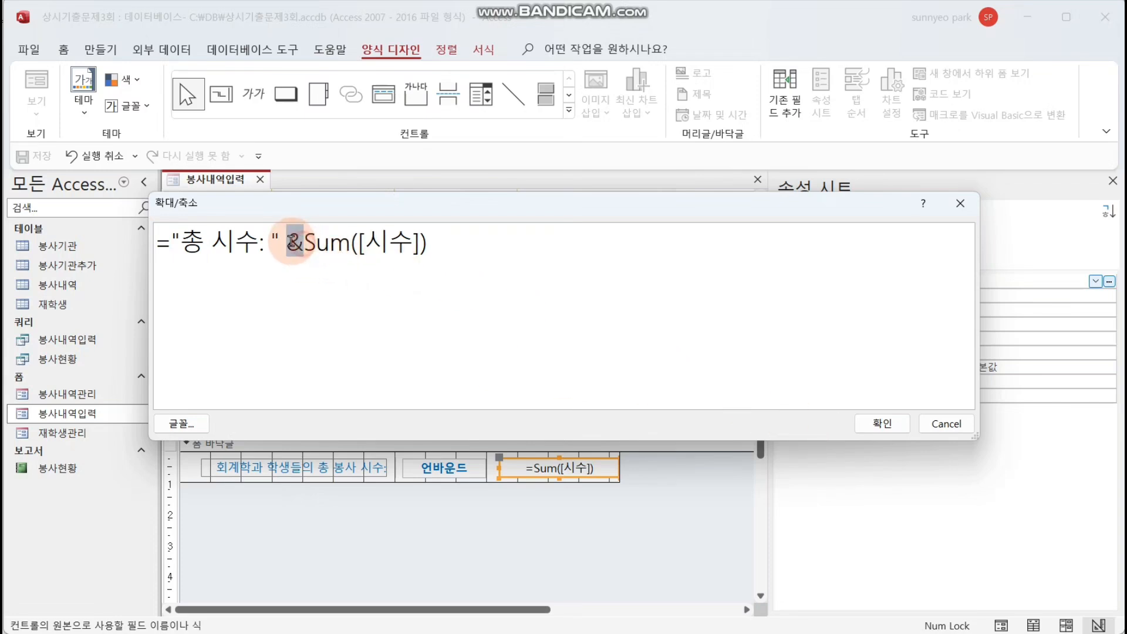
{"action": "left_click", "coordinate": [285, 241]}
{"action": "left_click", "coordinate": [307, 243]}
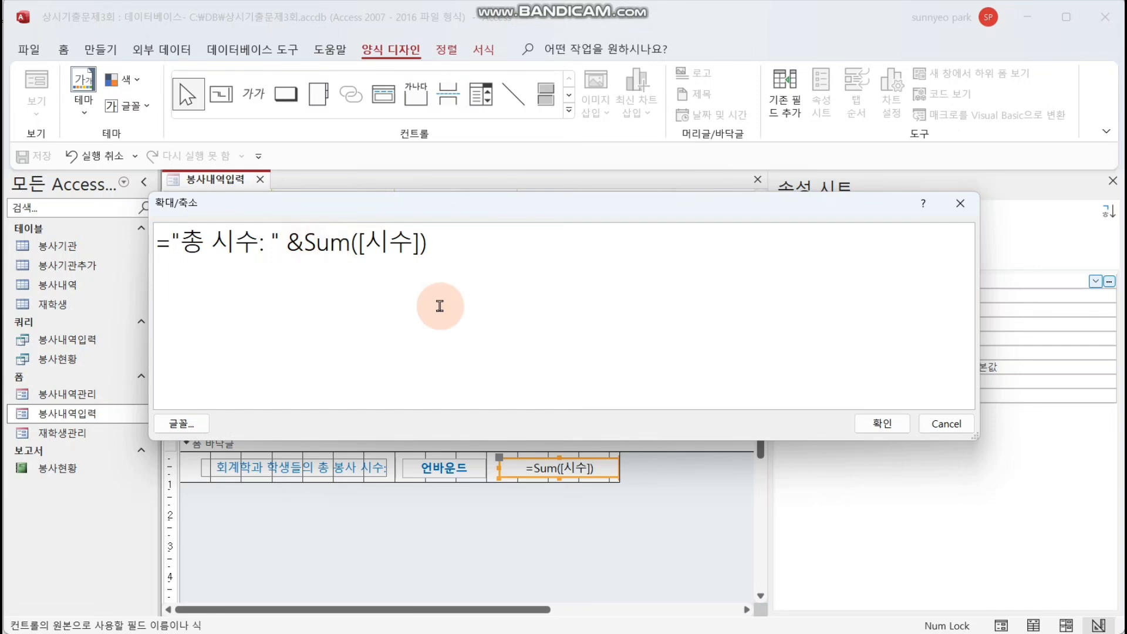
{"action": "left_click", "coordinate": [884, 424]}
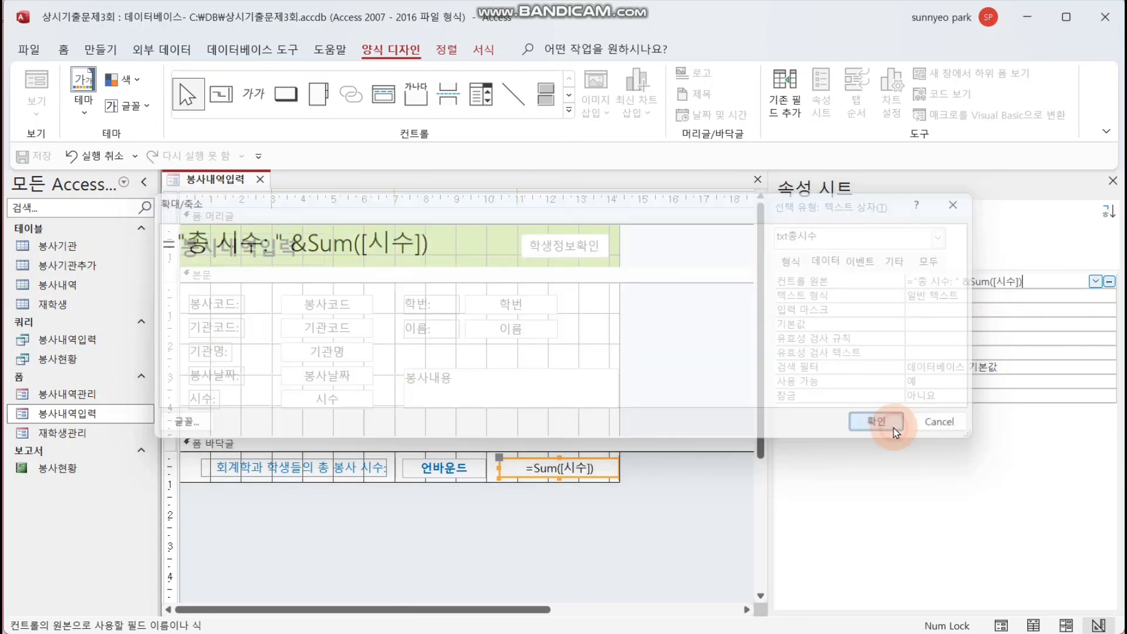
{"action": "key", "text": "Return"}
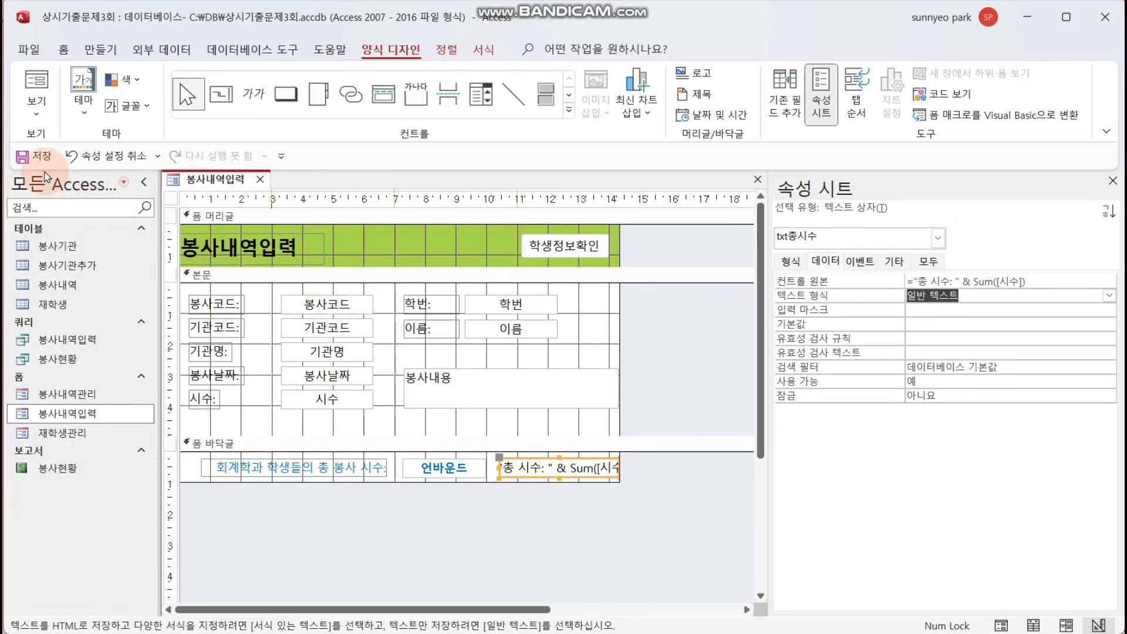
- Save the 봉사내역입력 form, check the prefixed total in Form view and return to Design view
{"action": "left_click", "coordinate": [41, 152]}
{"action": "left_click", "coordinate": [36, 85]}
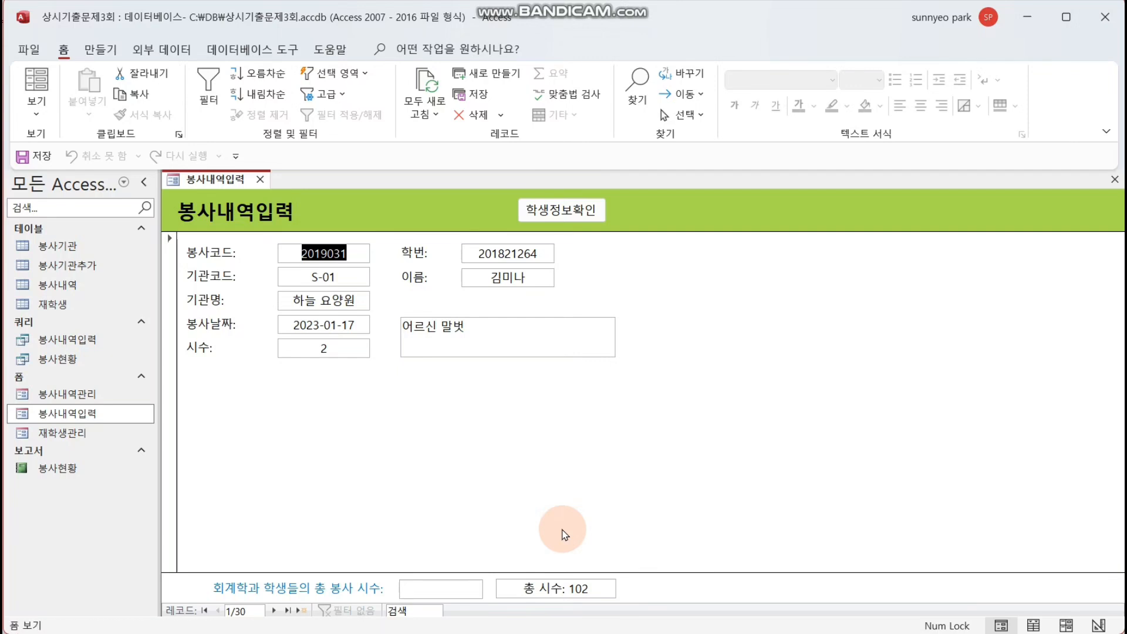
{"action": "right_click", "coordinate": [562, 431]}
{"action": "left_click", "coordinate": [616, 256]}
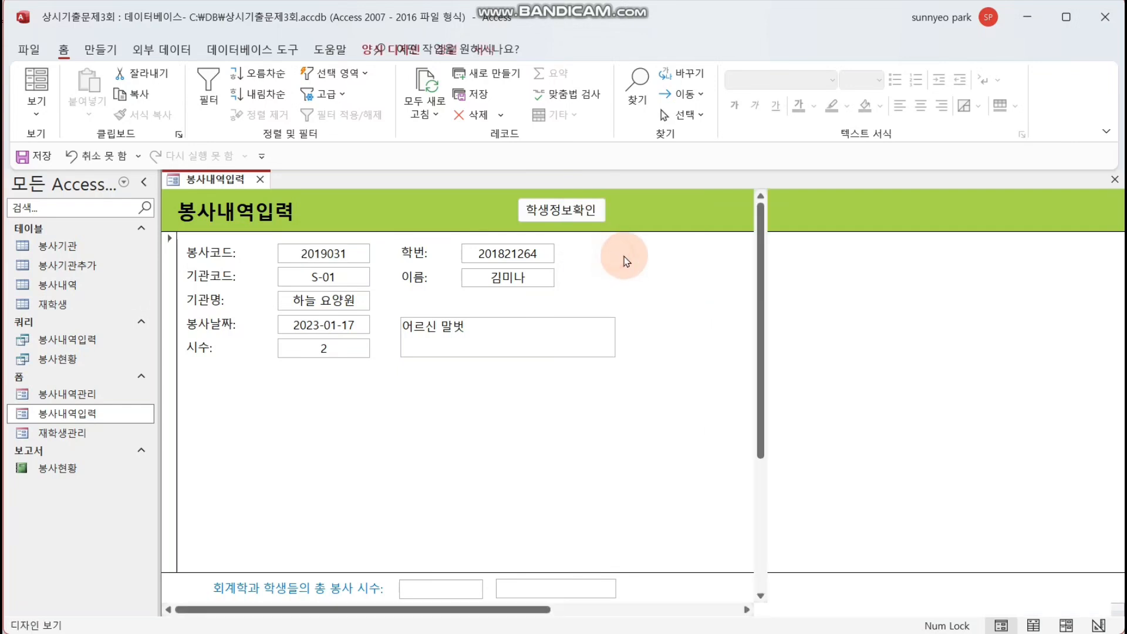
- Set the control source of the footer's txt봉사시수합계 text box to =dsum("시수","봉사내역입력","학과=회계학과")
{"action": "left_click", "coordinate": [444, 464]}
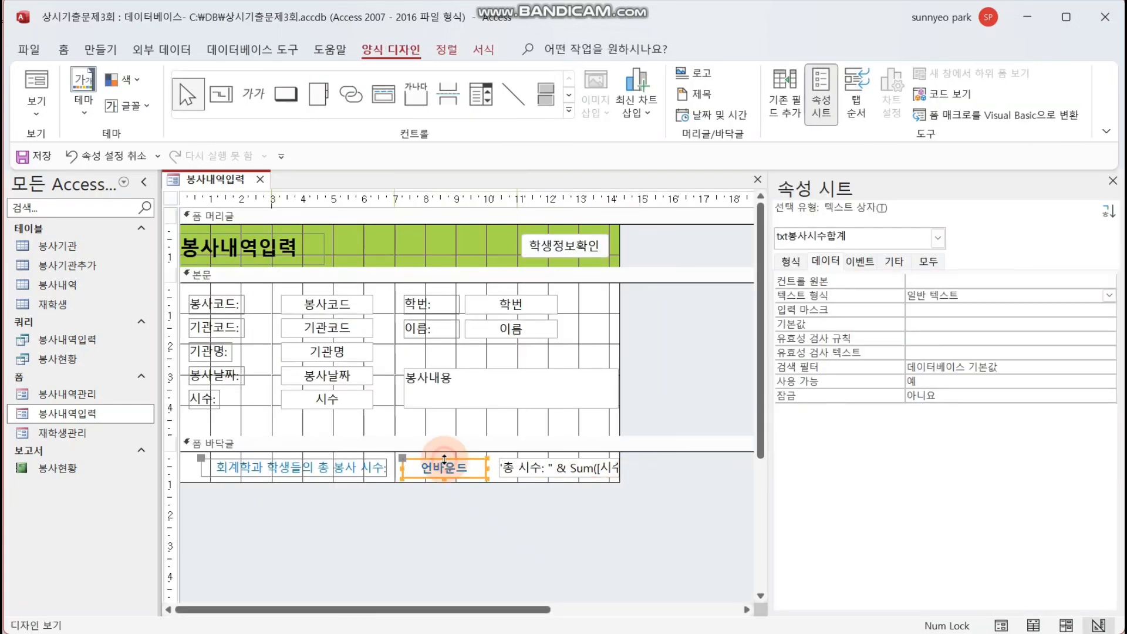
{"action": "left_click", "coordinate": [948, 295]}
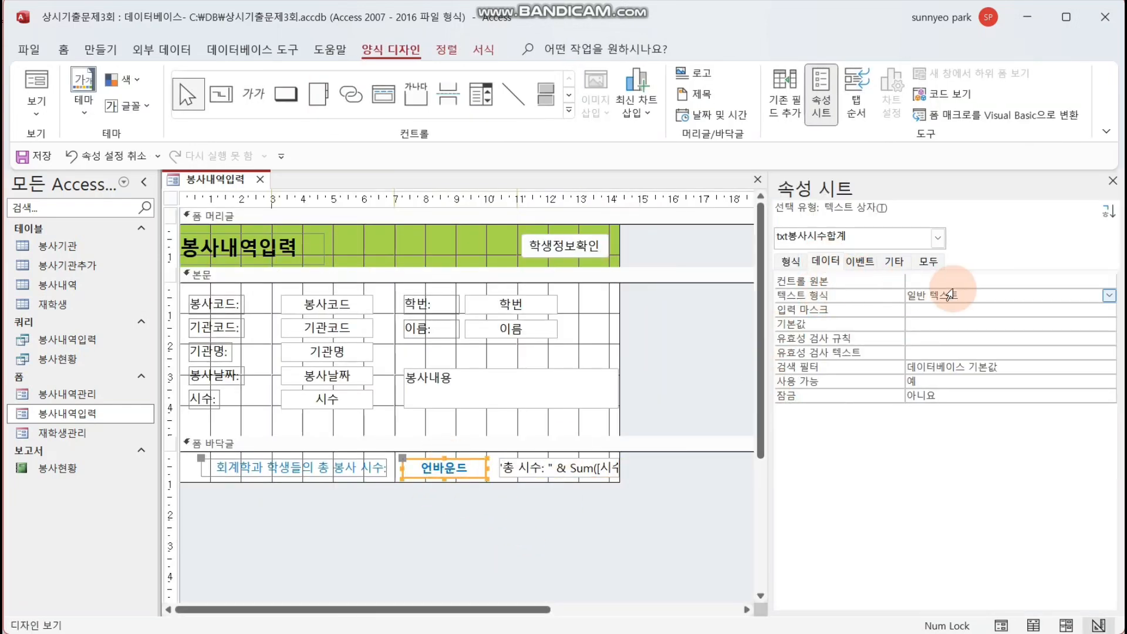
{"action": "right_click", "coordinate": [966, 279]}
{"action": "left_click", "coordinate": [998, 306]}
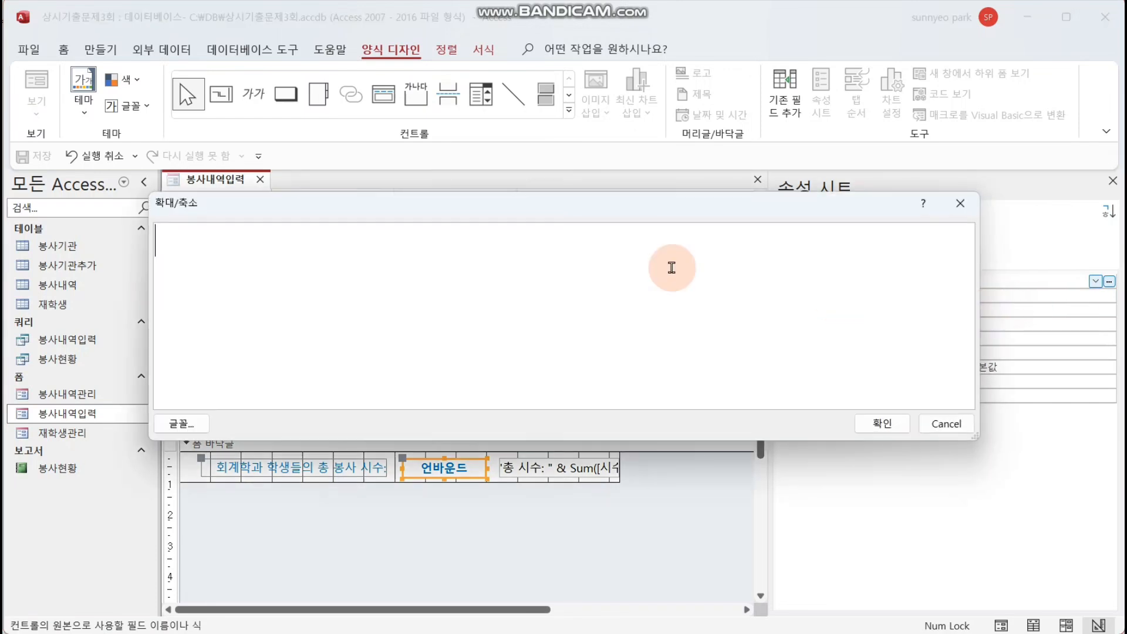
{"action": "left_click_drag", "start_coordinate": [503, 213], "coordinate": [563, 238]}
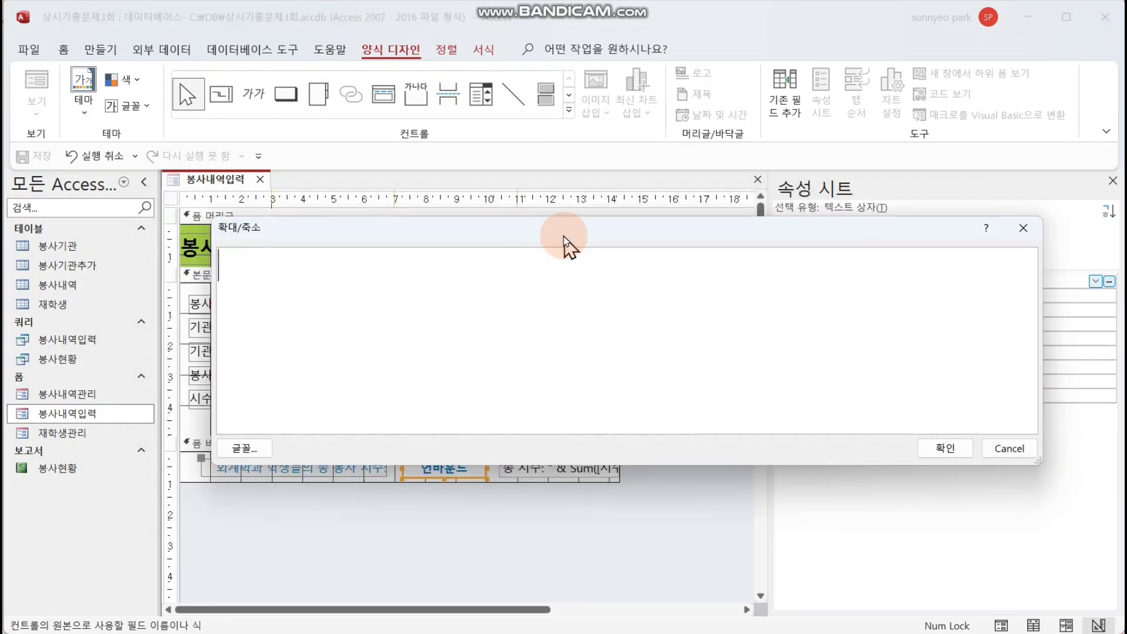
{"action": "left_click", "coordinate": [546, 334]}
{"action": "type", "text": "="}
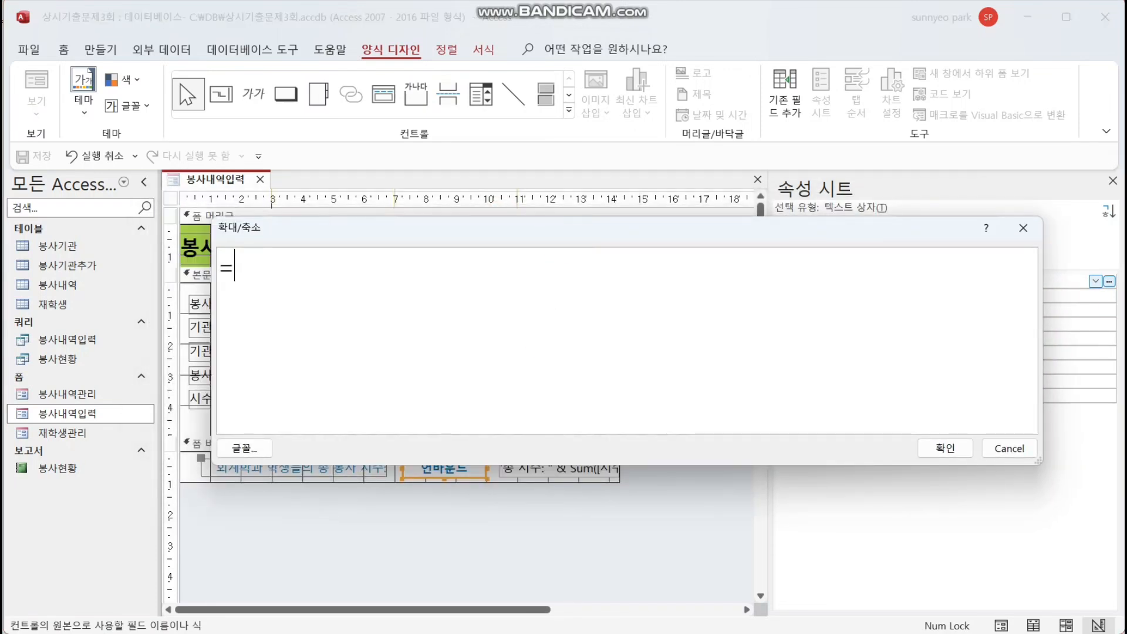
{"action": "type", "text": "dsum(\"시수\""}
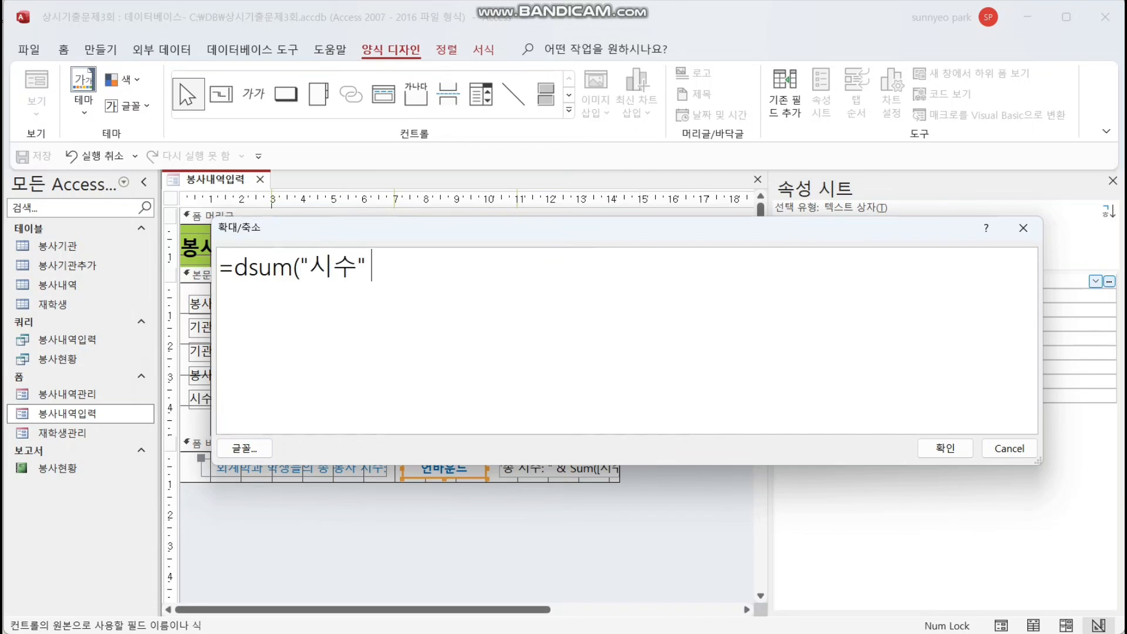
{"action": "type", "text": ", "}
{"action": "type", "text": "봉사내역입력"}
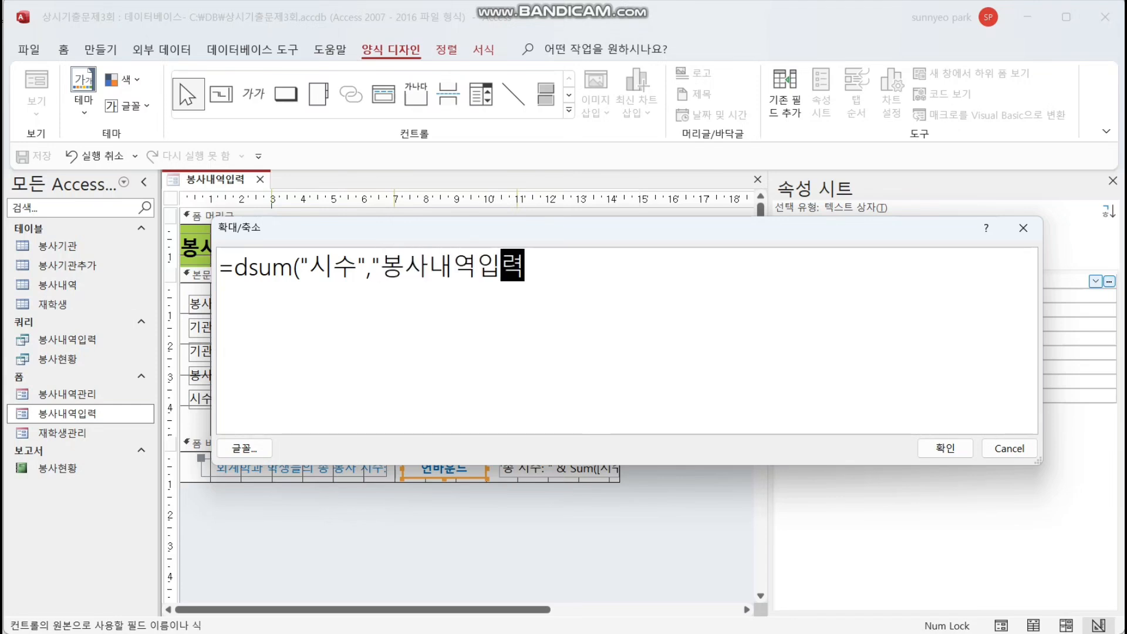
{"action": "type", "text": "\","}
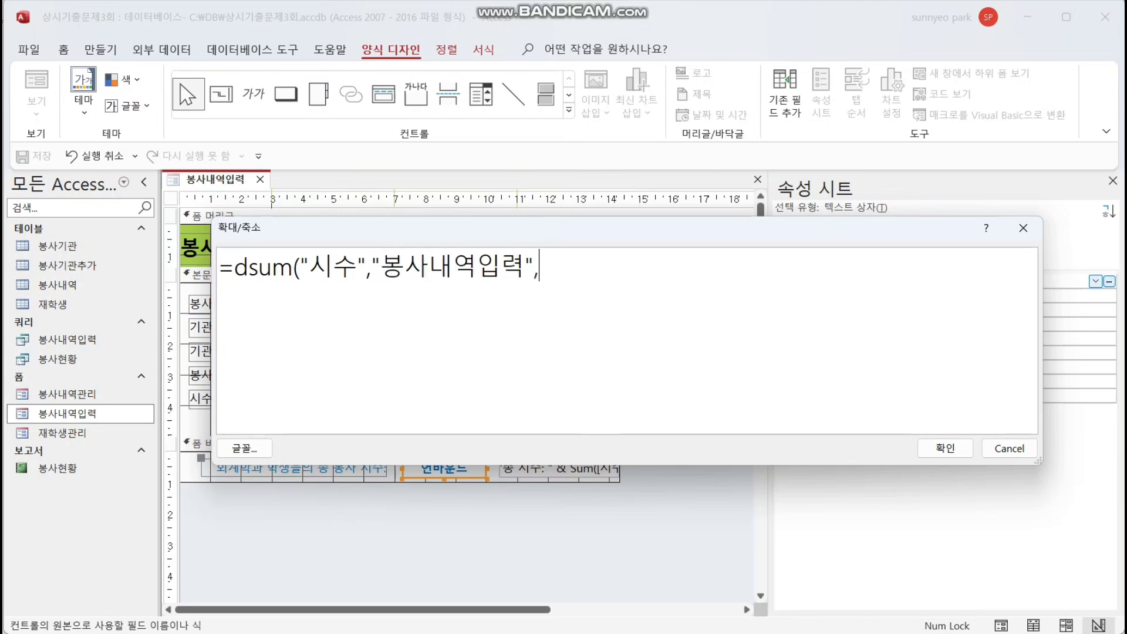
{"action": "type", "text": "\"학과=회"}
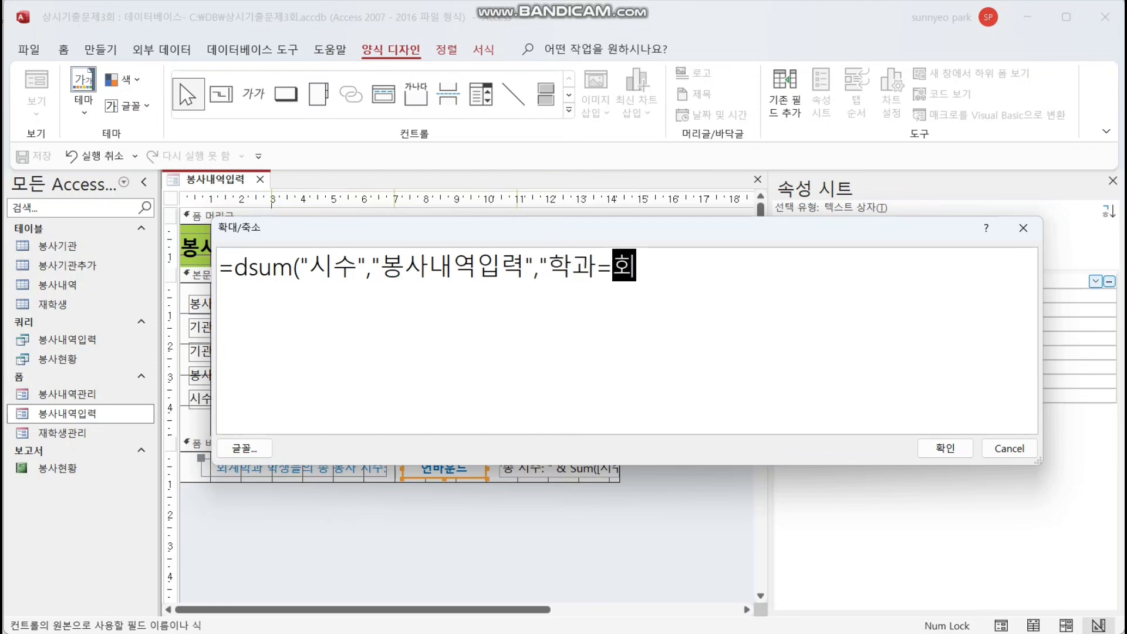
{"action": "type", "text": "계ㅎ학과\""}
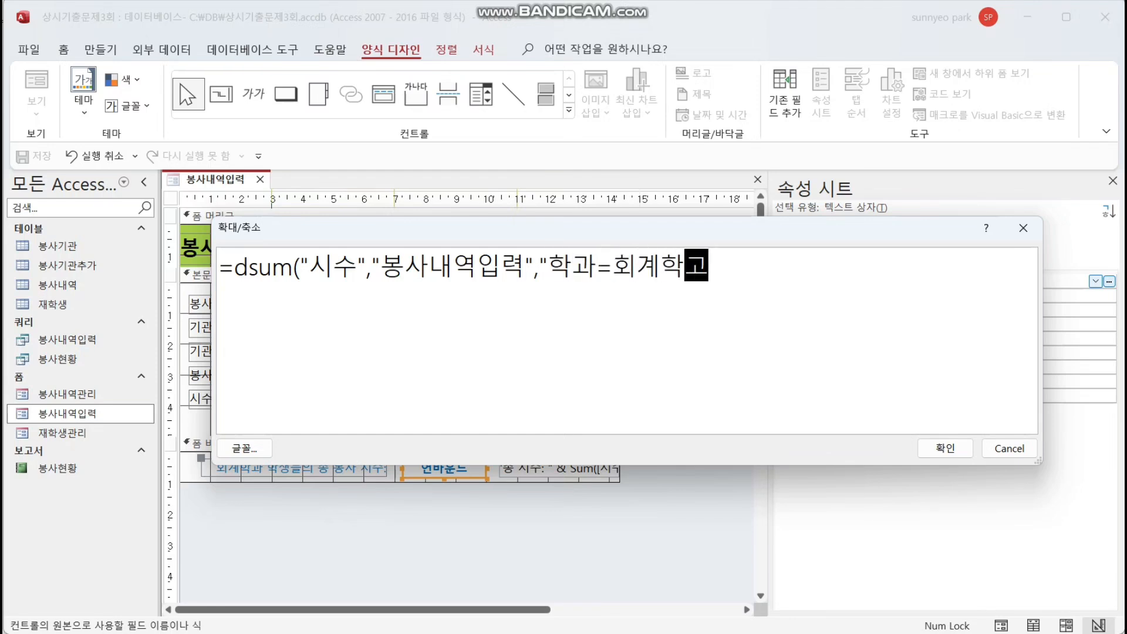
{"action": "type", "text": ")"}
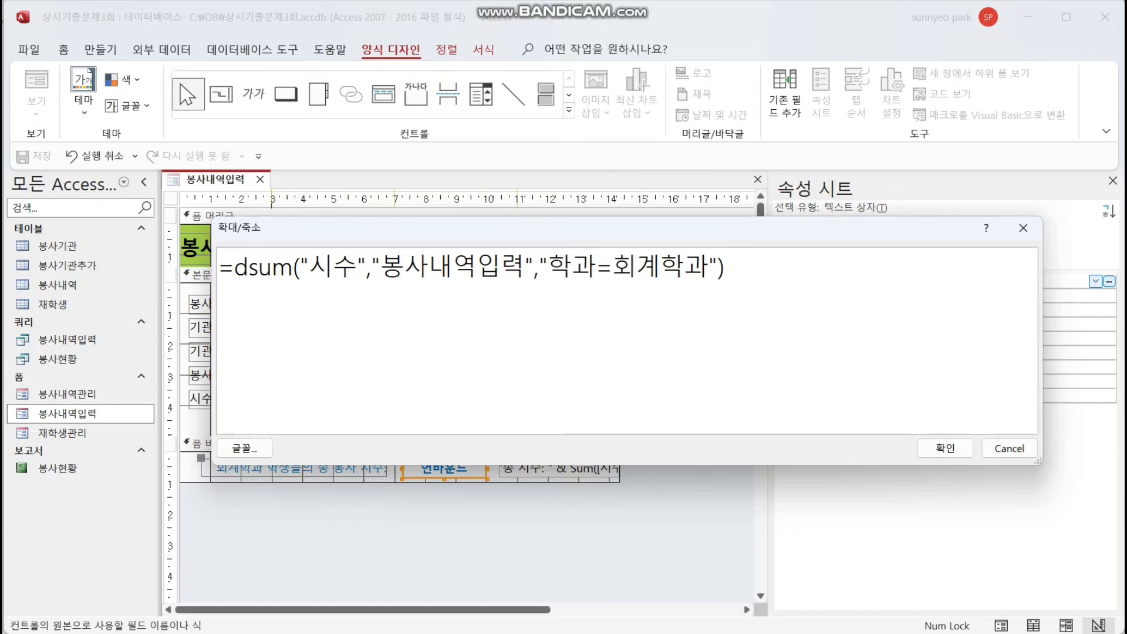
{"action": "left_click", "coordinate": [933, 450]}
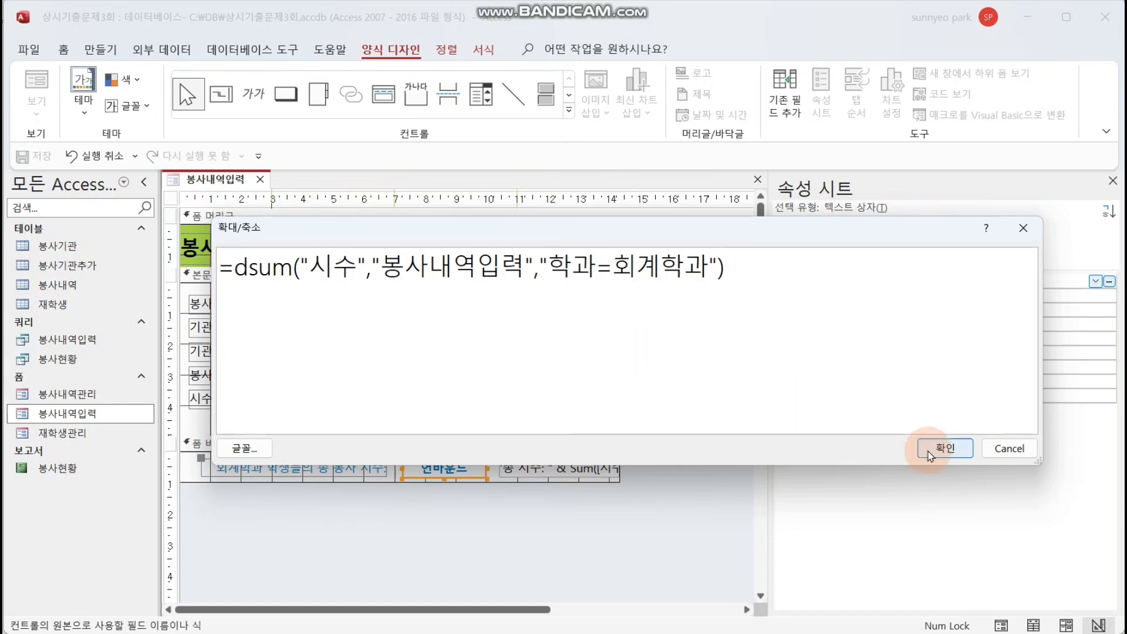
{"action": "key", "text": "Return"}
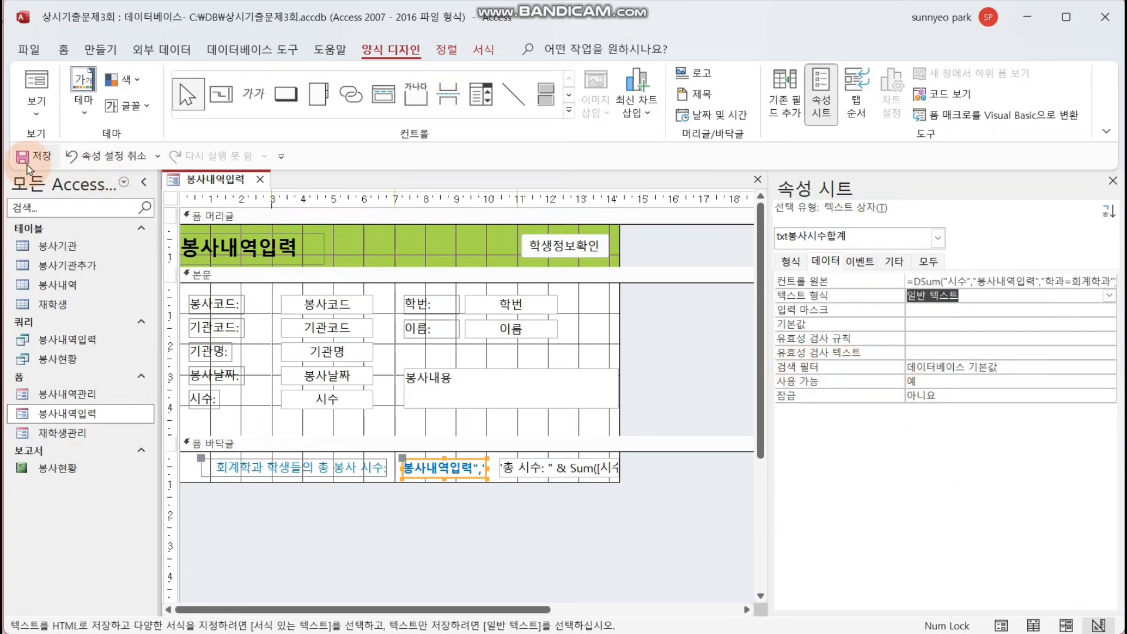
- Check the footer's 회계학과 volunteer-hours total in Form view and return to Design view
{"action": "left_click", "coordinate": [37, 94]}
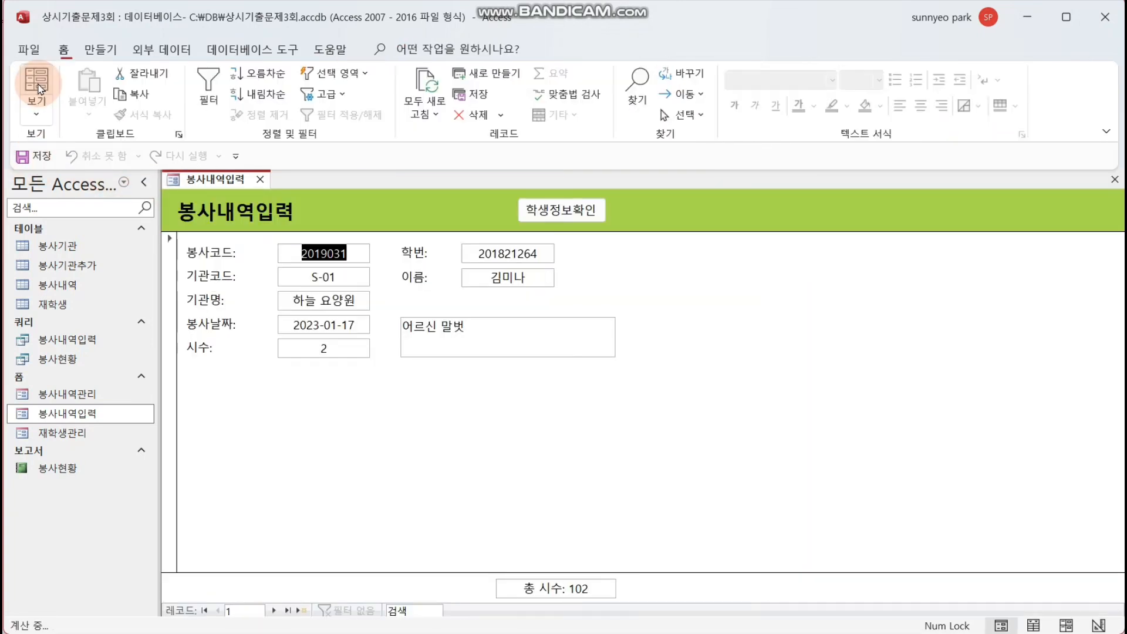
{"action": "right_click", "coordinate": [679, 392]}
{"action": "left_click", "coordinate": [713, 450]}
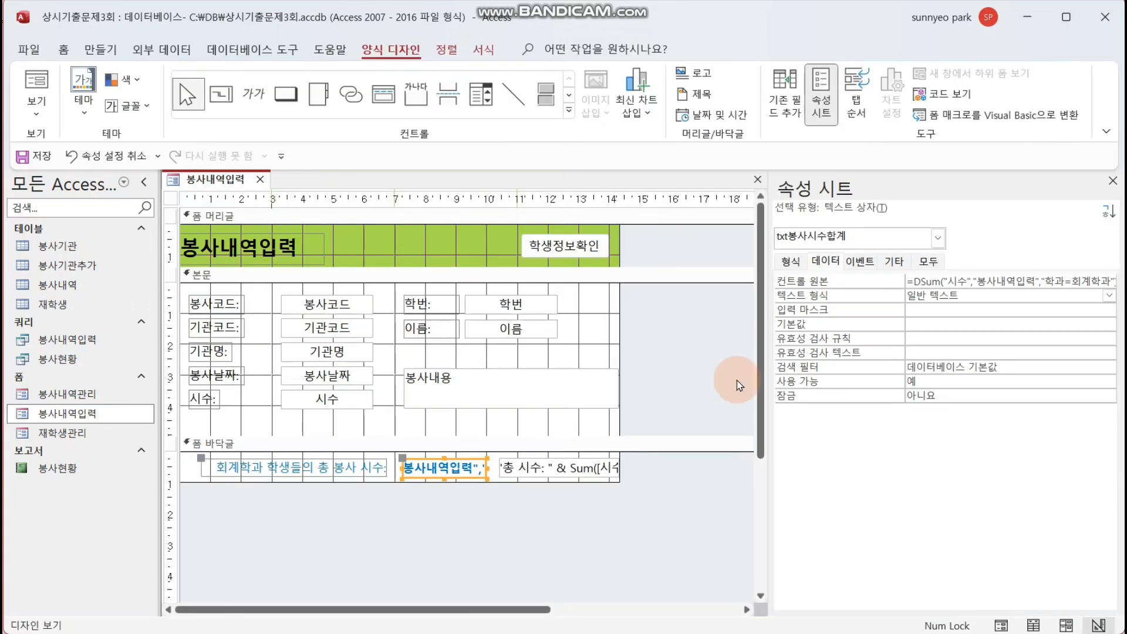
- Widen the property sheet and open the control source of txt봉사시수합계 in the Zoom editor
{"action": "left_click_drag", "start_coordinate": [770, 382], "coordinate": [734, 382]}
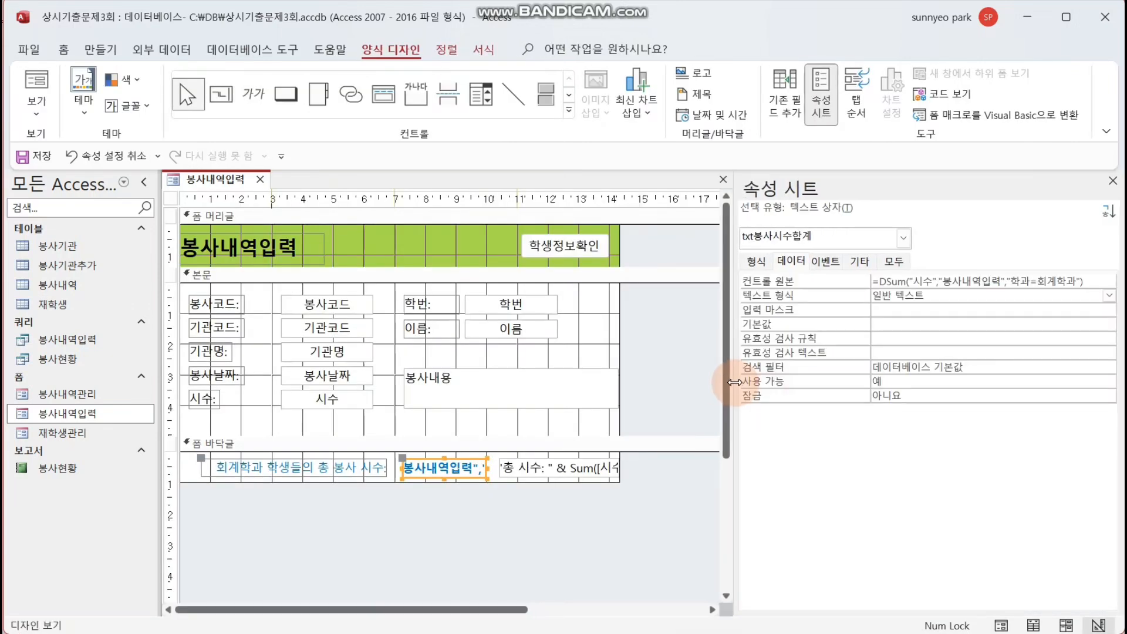
{"action": "left_click", "coordinate": [977, 281]}
{"action": "right_click", "coordinate": [986, 286]}
{"action": "left_click", "coordinate": [1001, 313]}
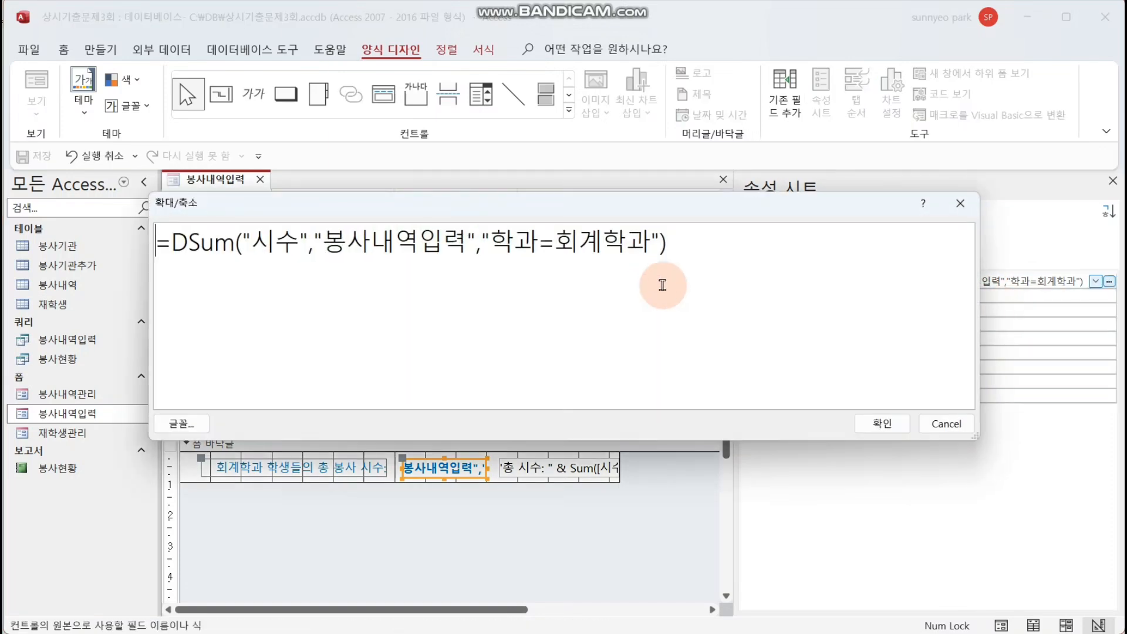
{"action": "left_click_drag", "start_coordinate": [587, 207], "coordinate": [616, 311]}
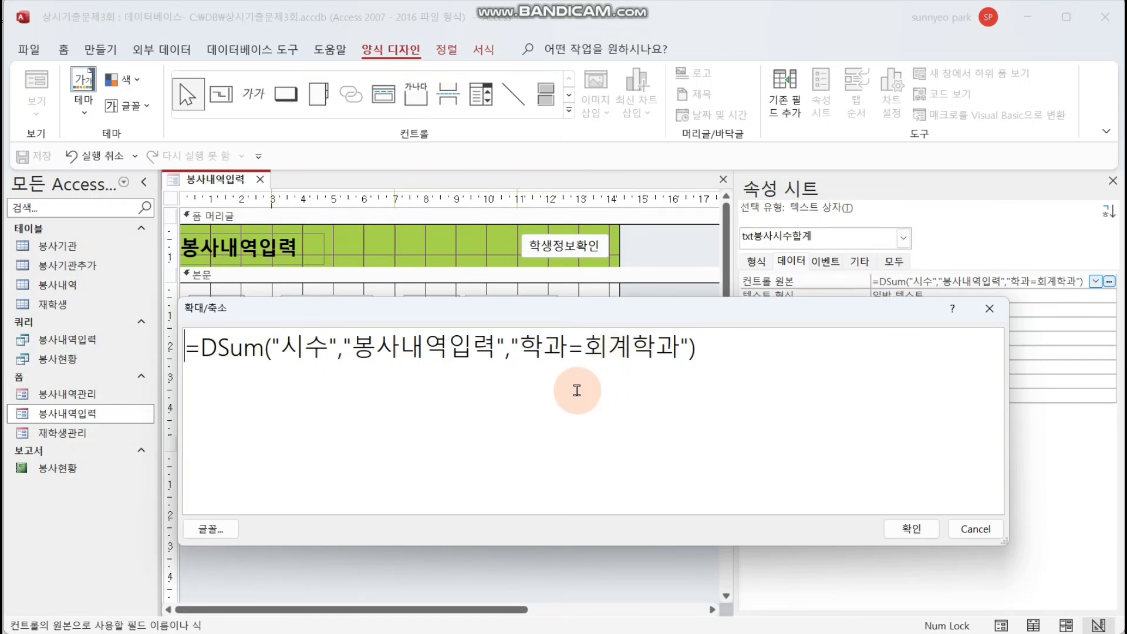
- Examine the 학과=회계학과 criterion in the DSum expression and how its text value is quoted
{"action": "left_click_drag", "start_coordinate": [544, 348], "coordinate": [632, 350]}
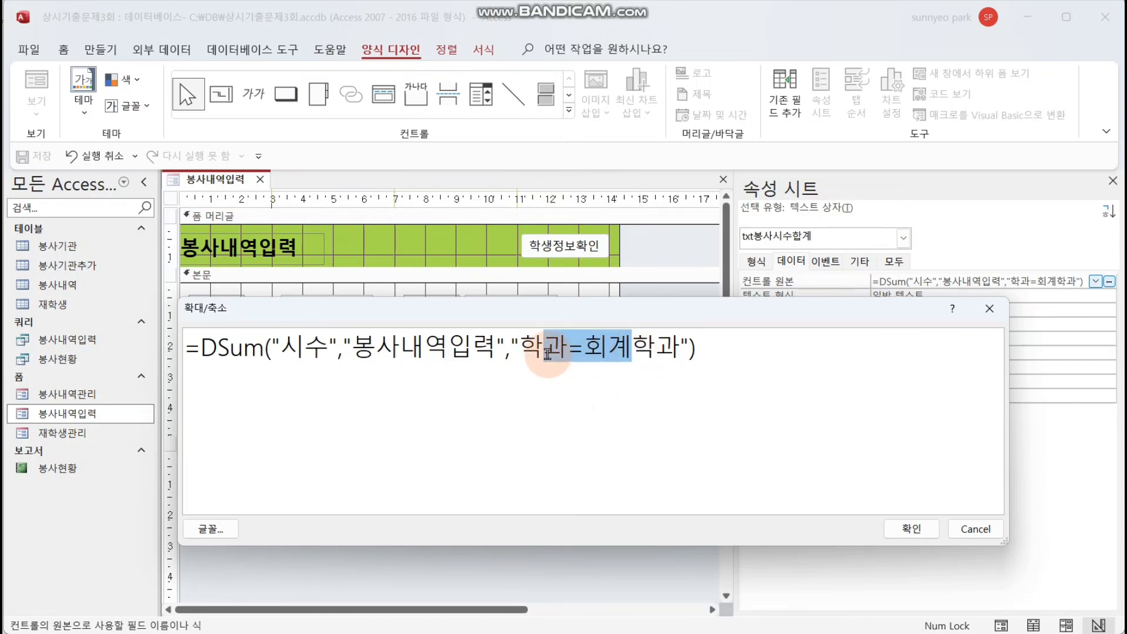
{"action": "left_click", "coordinate": [534, 352]}
{"action": "left_click", "coordinate": [633, 346]}
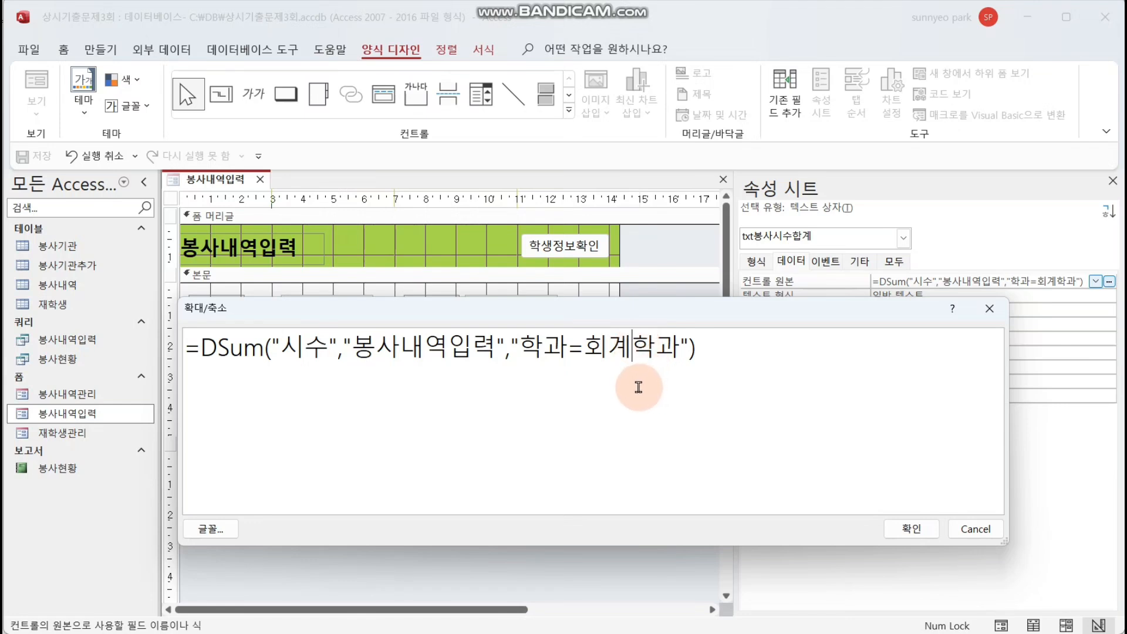
{"action": "left_click", "coordinate": [615, 361]}
{"action": "left_click_drag", "start_coordinate": [610, 346], "coordinate": [684, 345]}
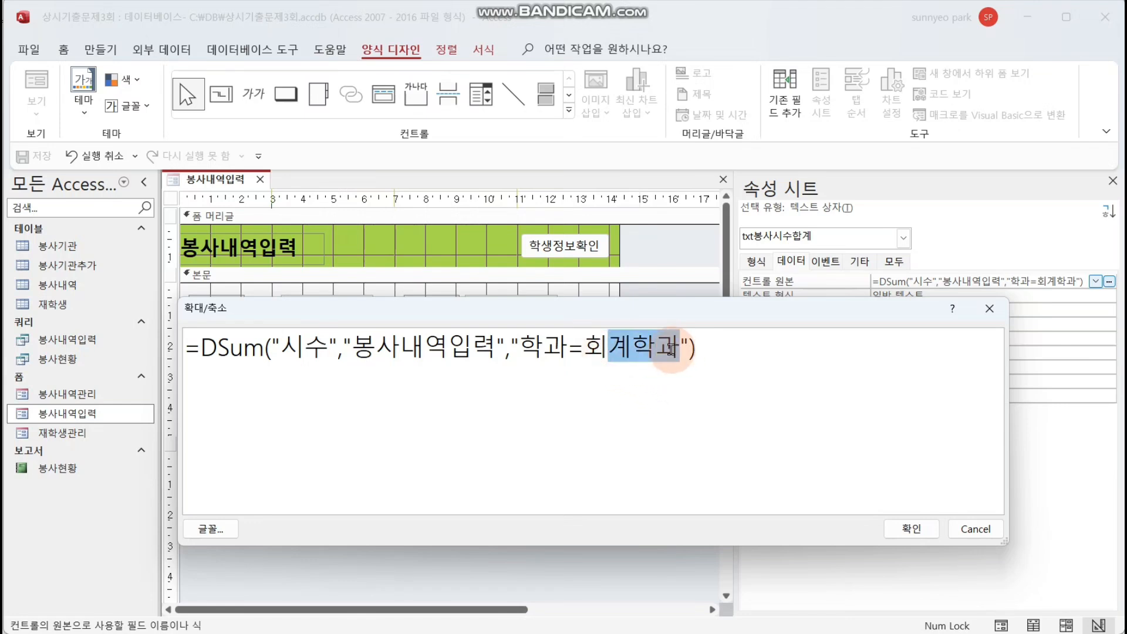
{"action": "left_click", "coordinate": [660, 348]}
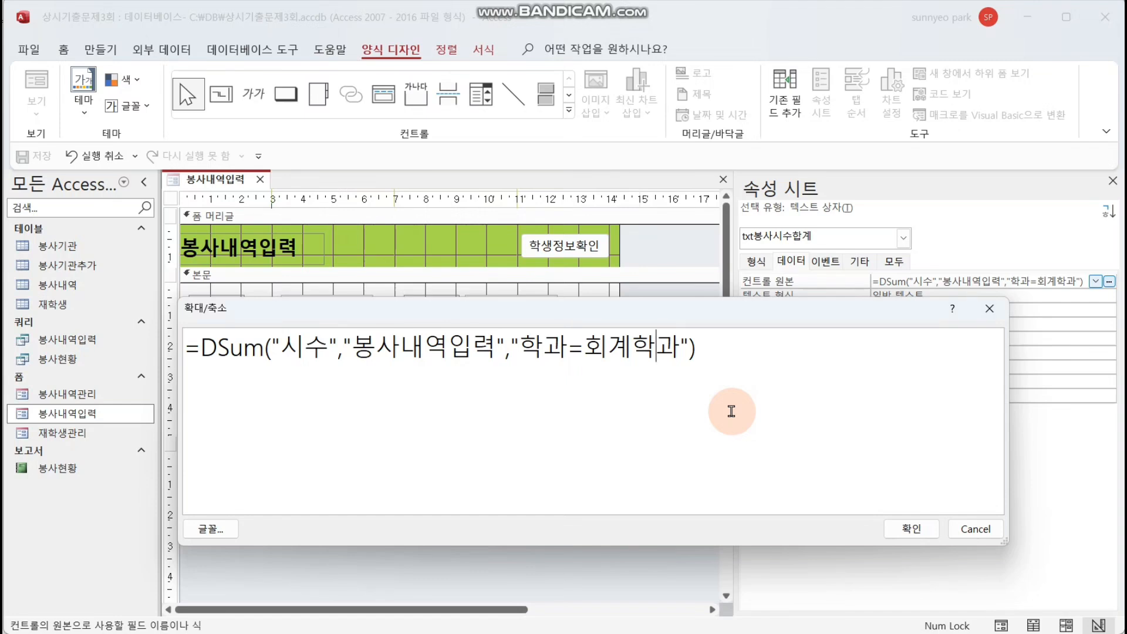
{"action": "left_click_drag", "start_coordinate": [679, 312], "coordinate": [624, 443]}
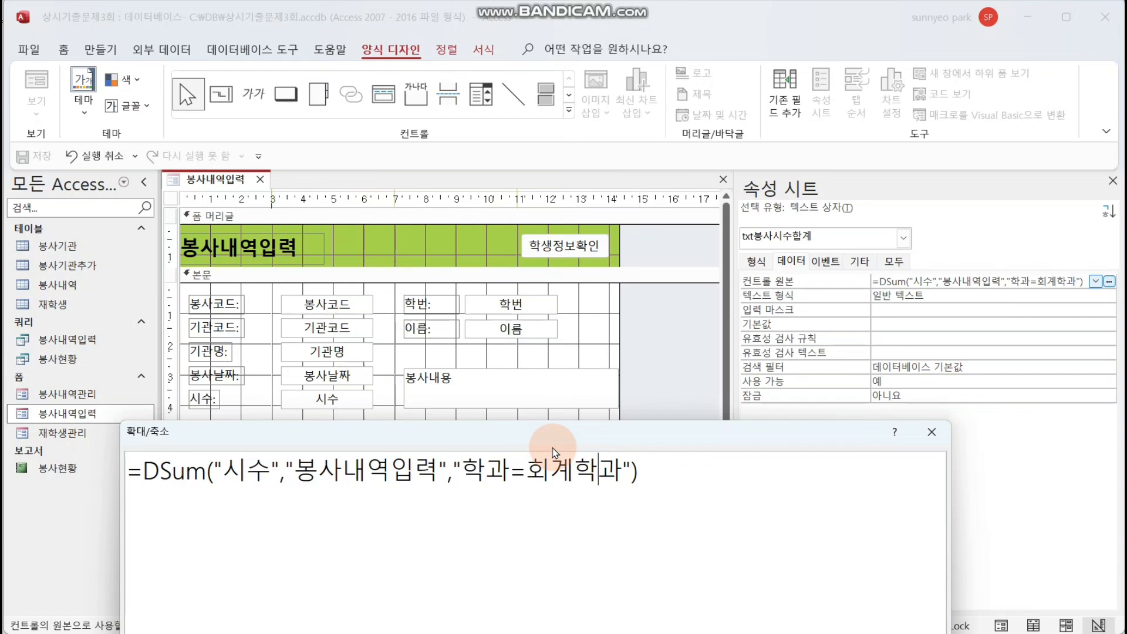
{"action": "left_click", "coordinate": [572, 445]}
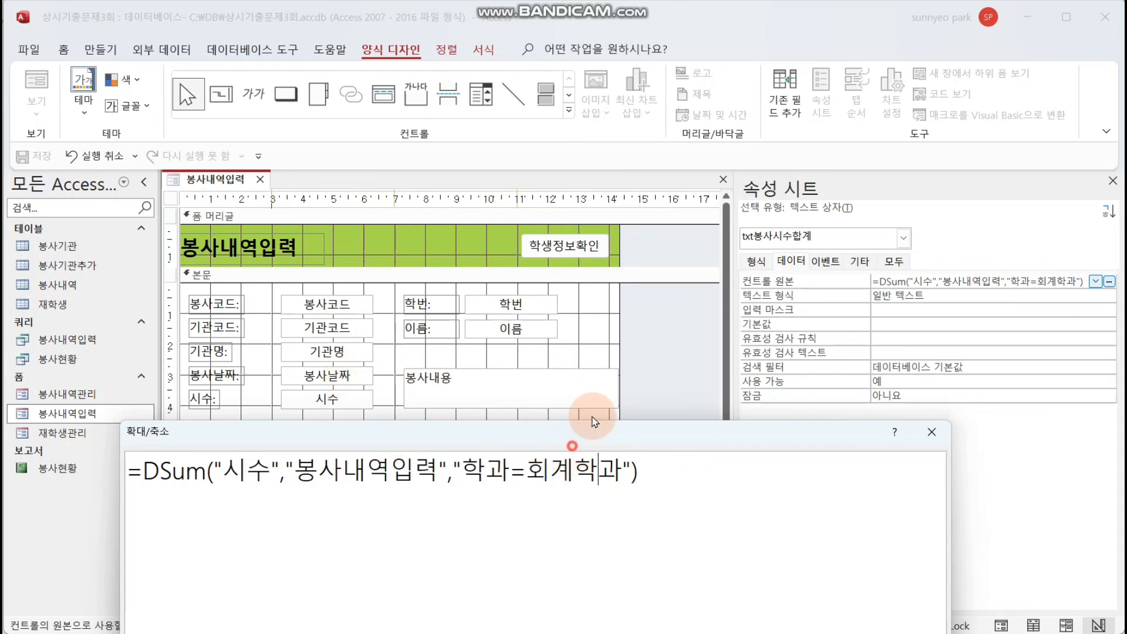
{"action": "left_click_drag", "start_coordinate": [590, 431], "coordinate": [737, 320]}
{"action": "left_click_drag", "start_coordinate": [697, 359], "coordinate": [735, 363]}
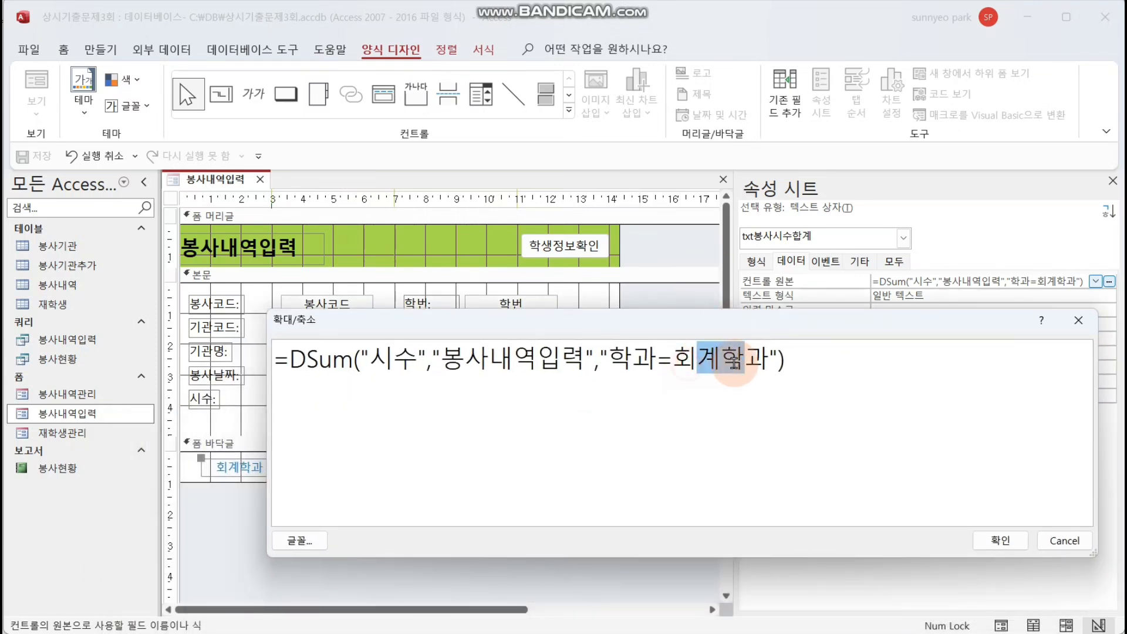
{"action": "left_click", "coordinate": [793, 358]}
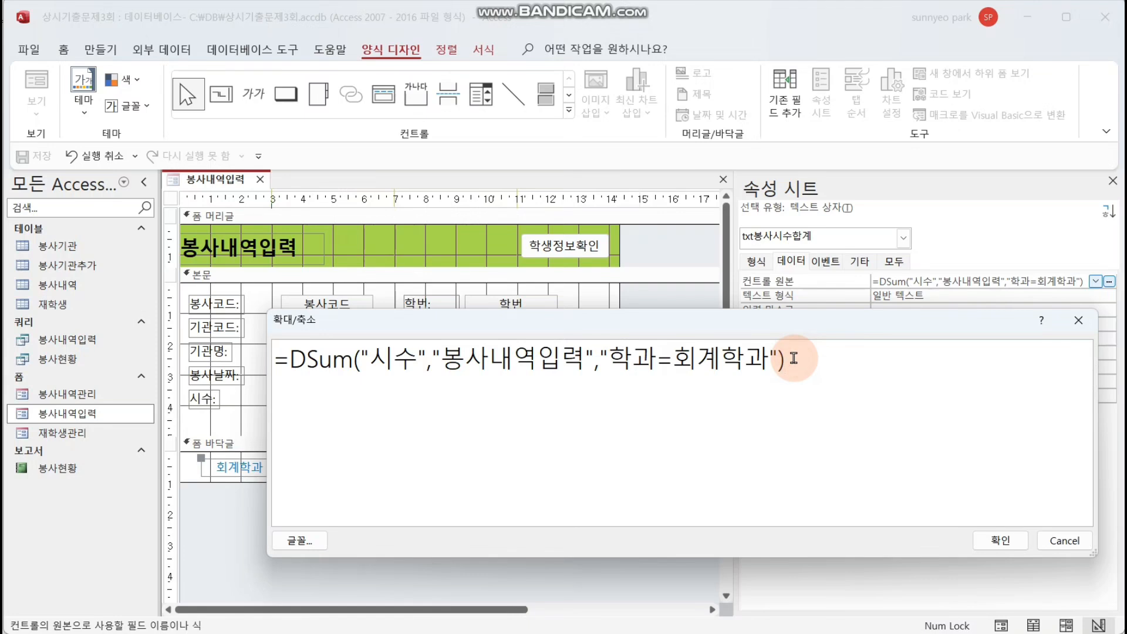
{"action": "left_click", "coordinate": [633, 359]}
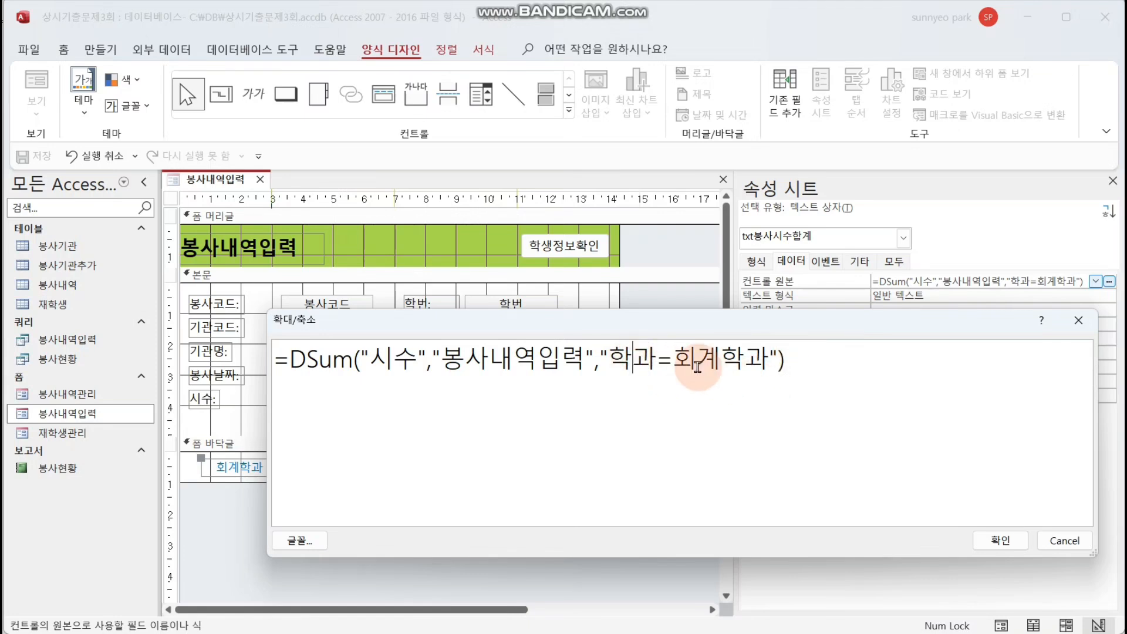
{"action": "left_click", "coordinate": [741, 359]}
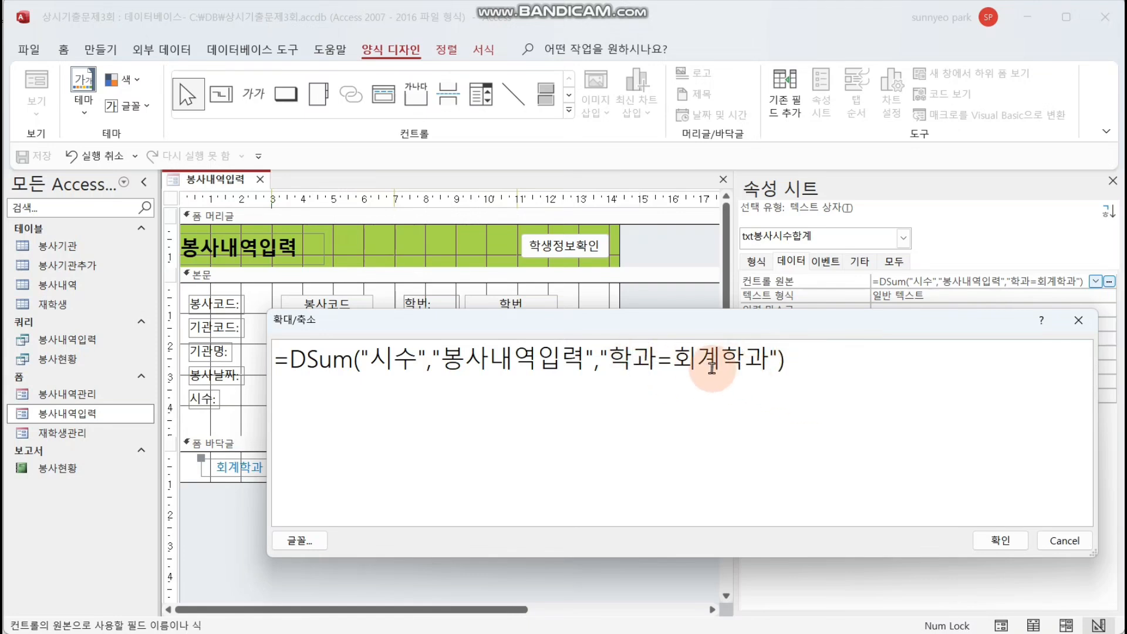
{"action": "left_click_drag", "start_coordinate": [697, 360], "coordinate": [733, 361]}
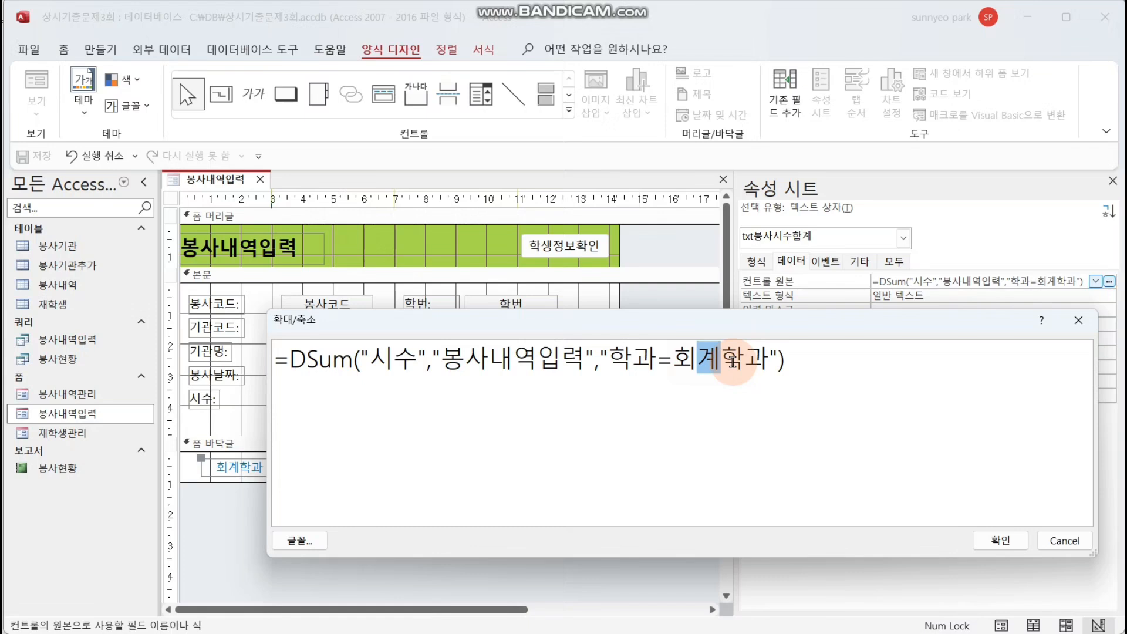
{"action": "left_click", "coordinate": [823, 366]}
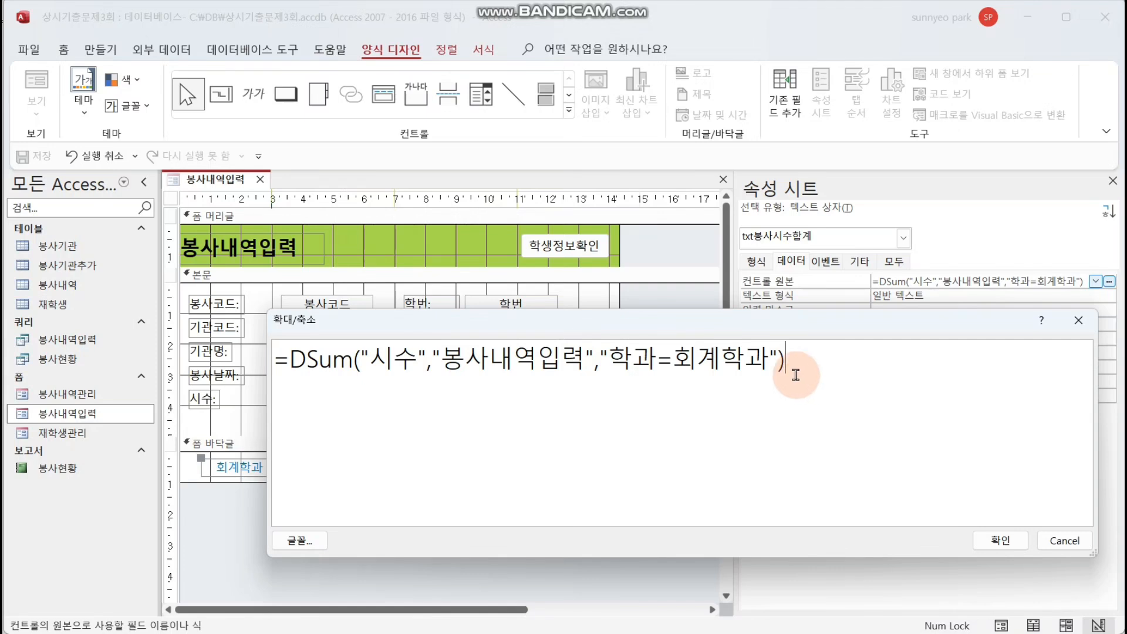
{"action": "left_click_drag", "start_coordinate": [698, 360], "coordinate": [744, 360]}
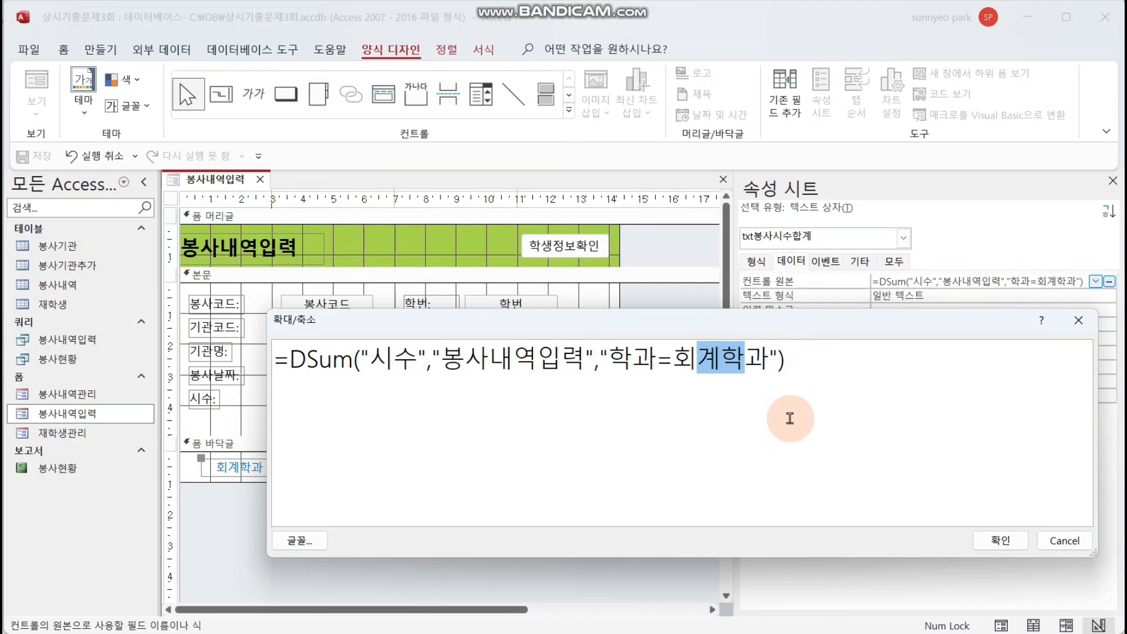
- Enclose 회계학과 in its own double quotes inside the DSum criterion
{"action": "left_click", "coordinate": [673, 360]}
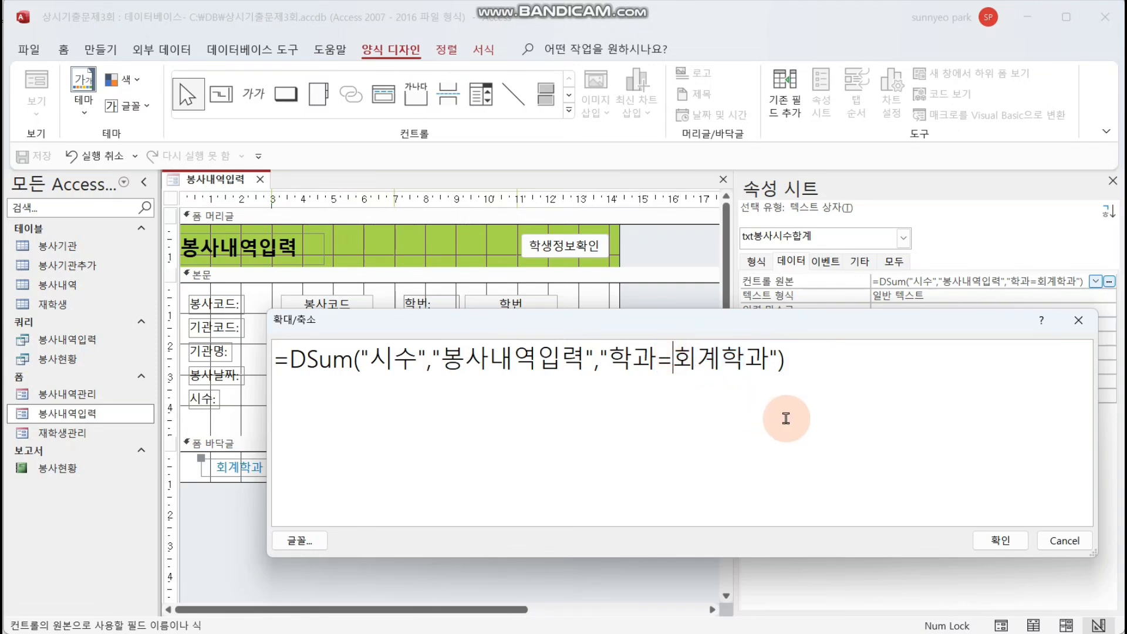
{"action": "type", "text": "\""}
{"action": "left_click", "coordinate": [778, 358]}
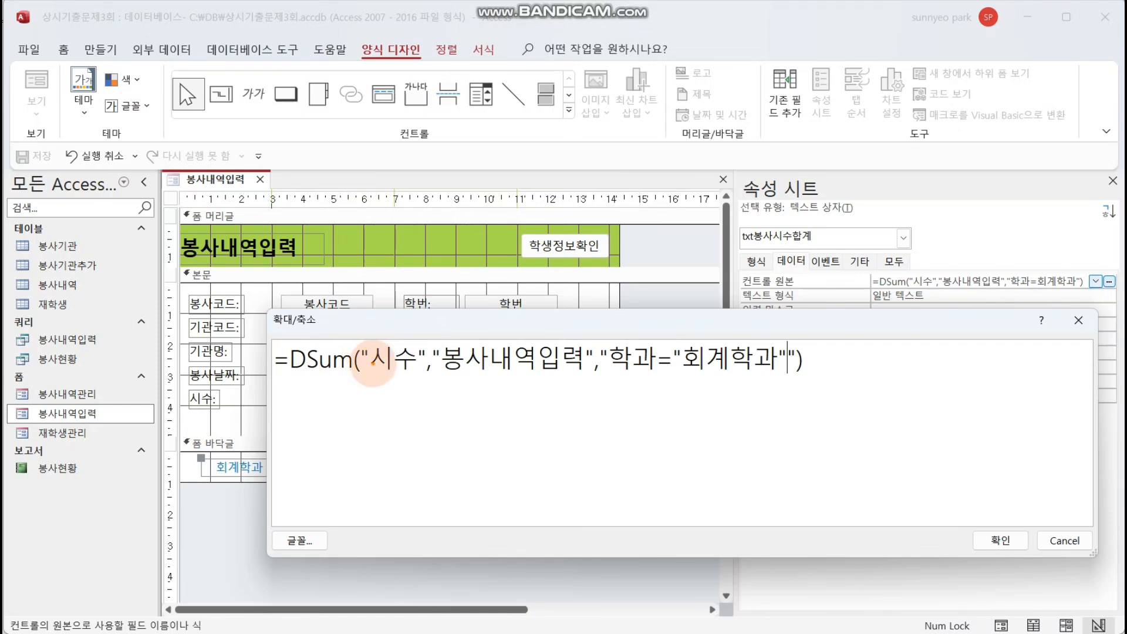
{"action": "mouse_move", "coordinate": [360, 340]}
{"action": "left_mouse_down"}
{"action": "mouse_move", "coordinate": [399, 330]}
{"action": "mouse_move", "coordinate": [417, 340]}
{"action": "mouse_move", "coordinate": [584, 339]}
{"action": "mouse_move", "coordinate": [659, 322]}
{"action": "mouse_move", "coordinate": [679, 342]}
{"action": "left_mouse_up"}
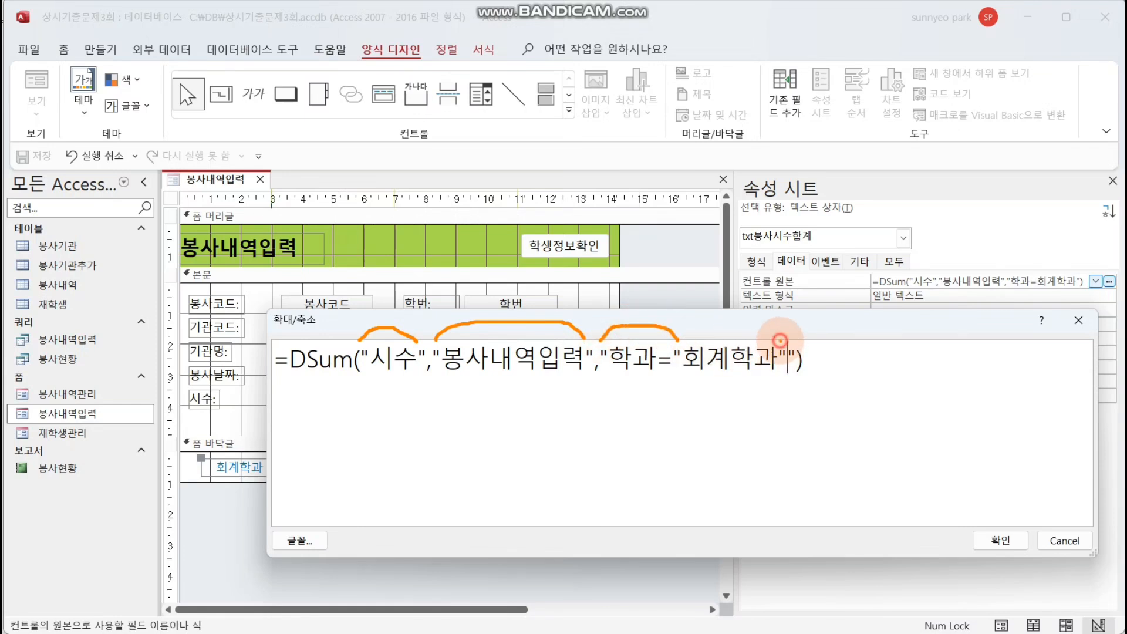
{"action": "mouse_move", "coordinate": [781, 340]}
{"action": "left_mouse_down"}
{"action": "mouse_move", "coordinate": [785, 331]}
{"action": "mouse_move", "coordinate": [794, 346]}
{"action": "left_mouse_up"}
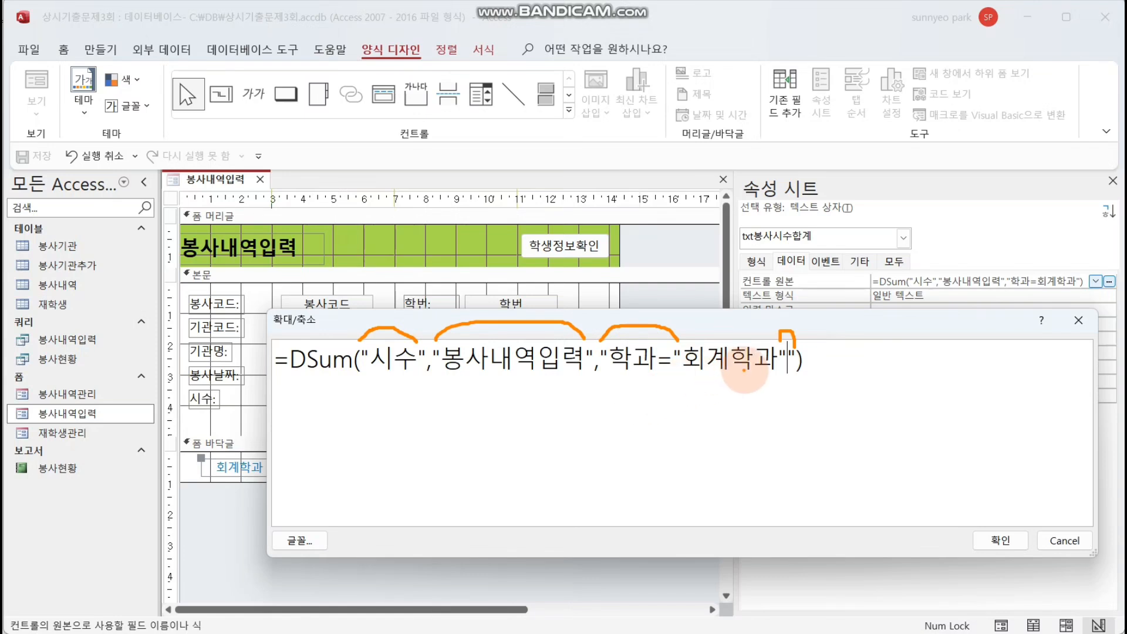
- Replace the double quotes around 회계학과 in the DSum criterion with single quotes
{"action": "left_click_drag", "start_coordinate": [780, 380], "coordinate": [695, 379]}
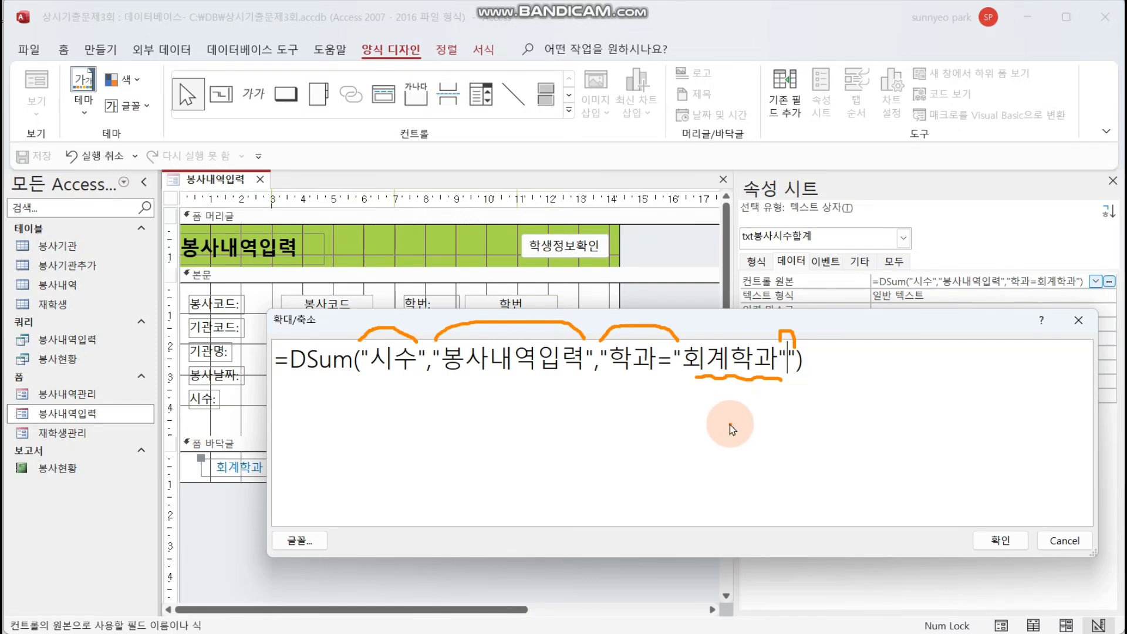
{"action": "left_click", "coordinate": [683, 360]}
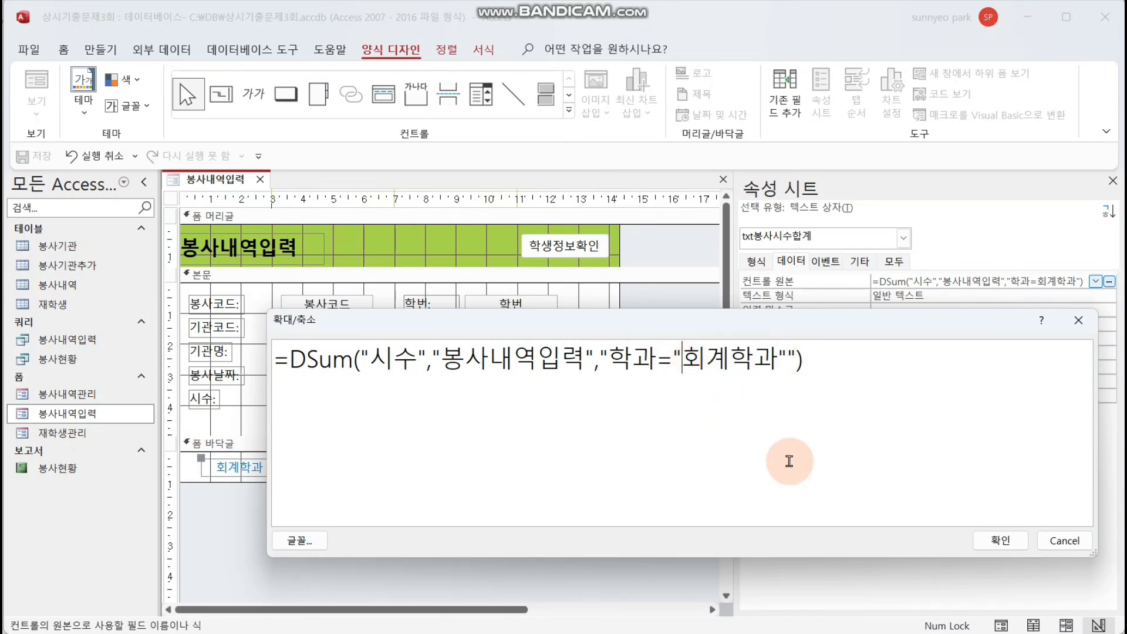
{"action": "key", "text": "BackSpace"}
{"action": "type", "text": "'"}
{"action": "left_click", "coordinate": [788, 362]}
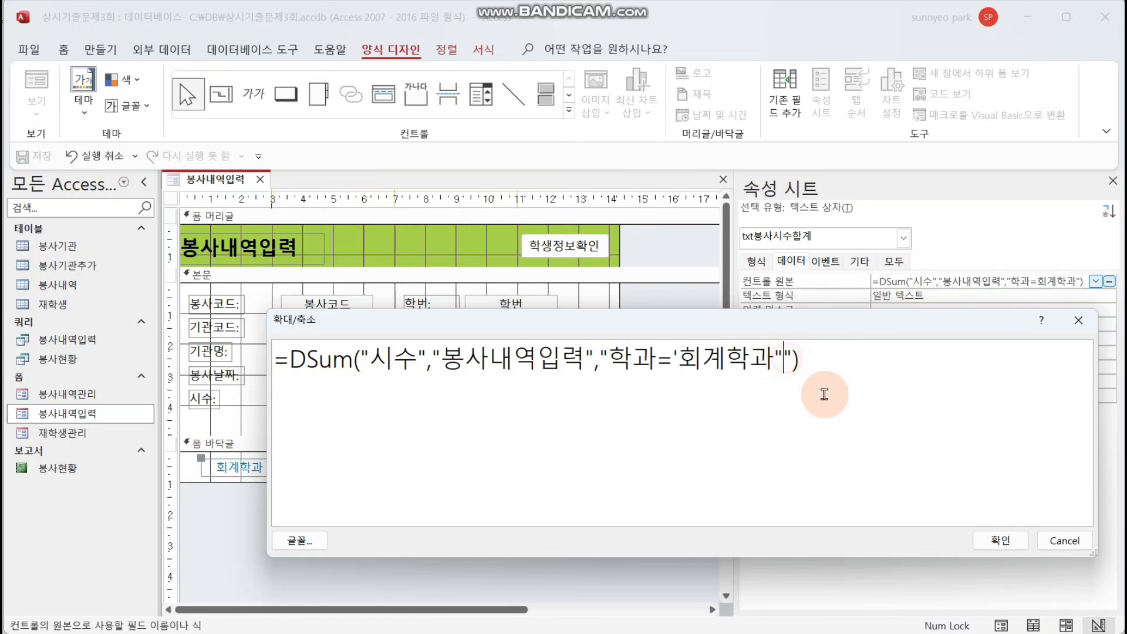
{"action": "key", "text": "BackSpace"}
{"action": "type", "text": "'"}
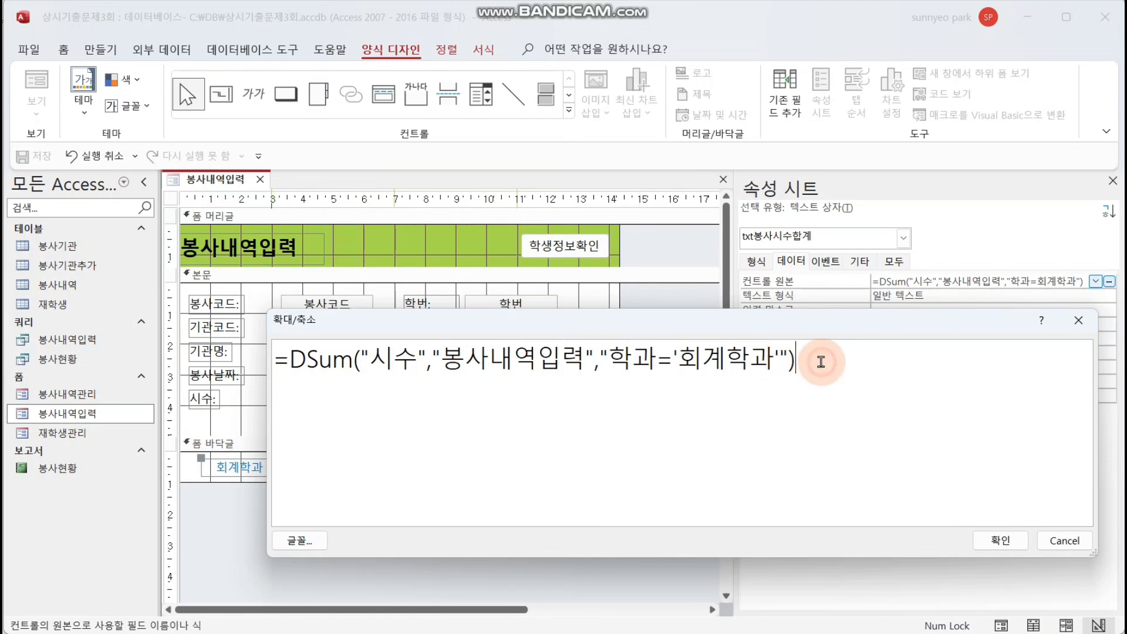
- Examine how the DSum arguments are enclosed in double quotes and the 회계학과 text inside the criterion in single quotes
{"action": "left_click_drag", "start_coordinate": [543, 400], "coordinate": [554, 406]}
{"action": "left_click_drag", "start_coordinate": [571, 387], "coordinate": [572, 404]}
{"action": "left_click_drag", "start_coordinate": [831, 381], "coordinate": [834, 397]}
{"action": "left_click_drag", "start_coordinate": [875, 363], "coordinate": [877, 401]}
{"action": "left_click_drag", "start_coordinate": [583, 485], "coordinate": [583, 496]}
{"action": "left_click_drag", "start_coordinate": [862, 463], "coordinate": [862, 492]}
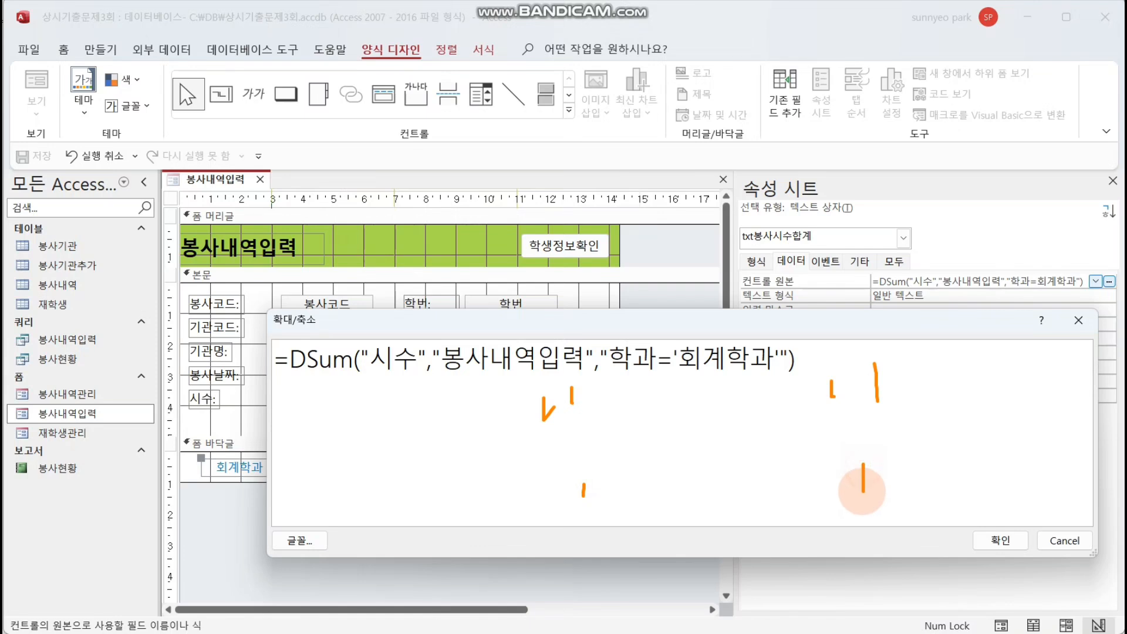
{"action": "left_click_drag", "start_coordinate": [627, 397], "coordinate": [646, 461]}
{"action": "mouse_move", "coordinate": [601, 432]}
{"action": "left_mouse_down"}
{"action": "mouse_move", "coordinate": [666, 423]}
{"action": "mouse_move", "coordinate": [744, 474]}
{"action": "left_mouse_up"}
{"action": "left_click_drag", "start_coordinate": [740, 437], "coordinate": [713, 475]}
{"action": "mouse_move", "coordinate": [763, 410]}
{"action": "left_mouse_down"}
{"action": "mouse_move", "coordinate": [793, 438]}
{"action": "mouse_move", "coordinate": [792, 423]}
{"action": "left_mouse_up"}
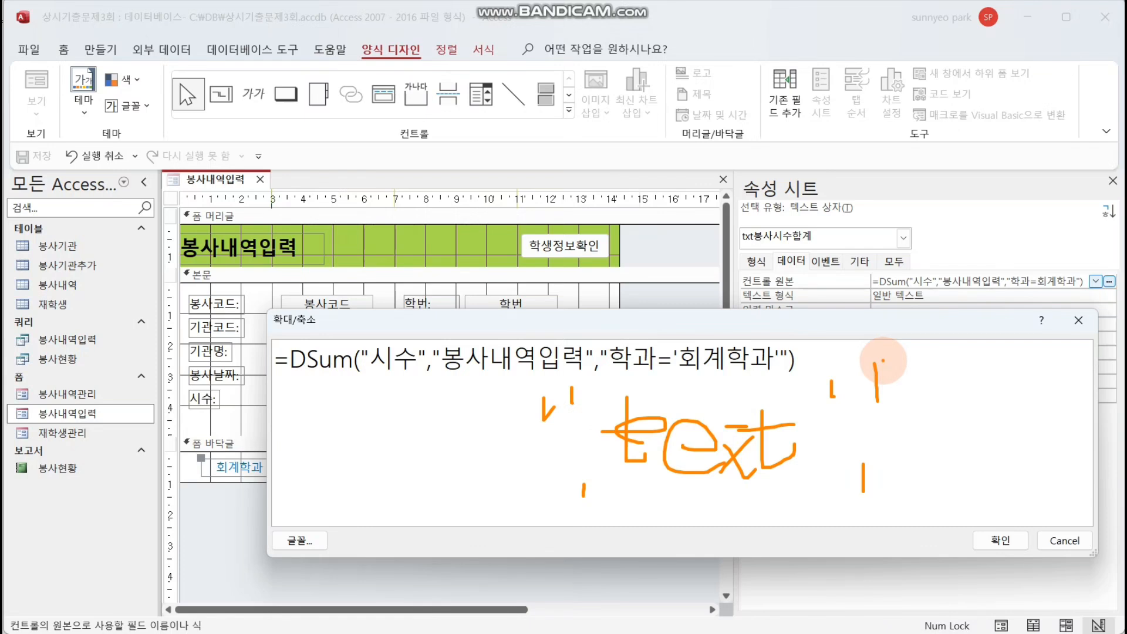
{"action": "mouse_move", "coordinate": [537, 365]}
{"action": "left_mouse_down"}
{"action": "mouse_move", "coordinate": [770, 314]}
{"action": "mouse_move", "coordinate": [848, 358]}
{"action": "left_mouse_up"}
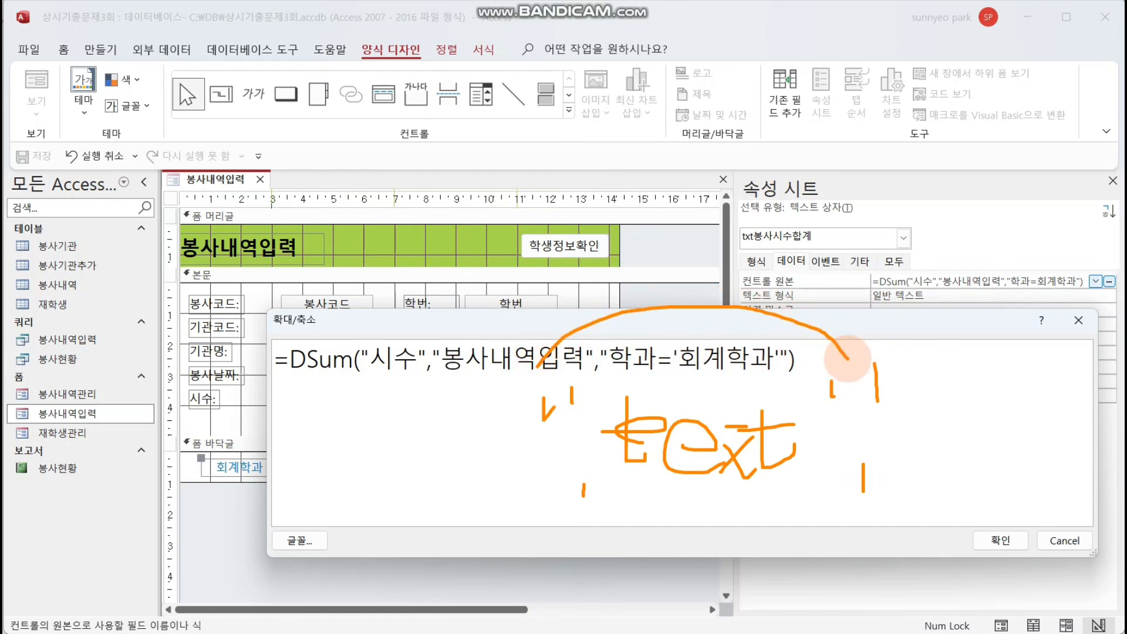
{"action": "mouse_move", "coordinate": [666, 408]}
{"action": "left_mouse_down"}
{"action": "mouse_move", "coordinate": [695, 385]}
{"action": "mouse_move", "coordinate": [727, 405]}
{"action": "left_mouse_up"}
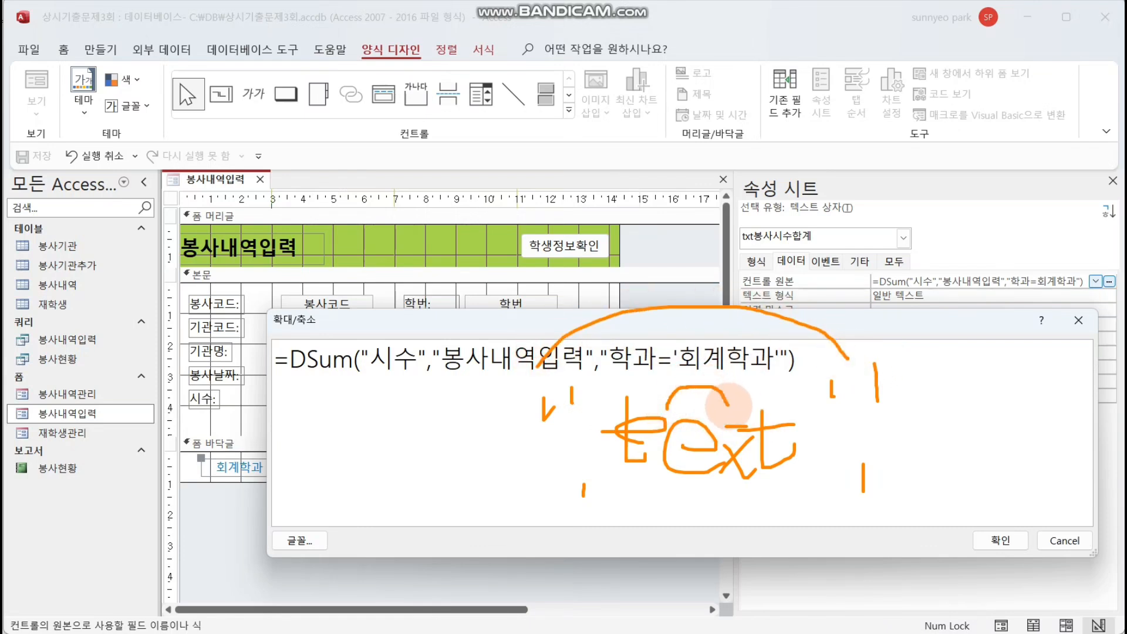
{"action": "key", "text": "Escape"}
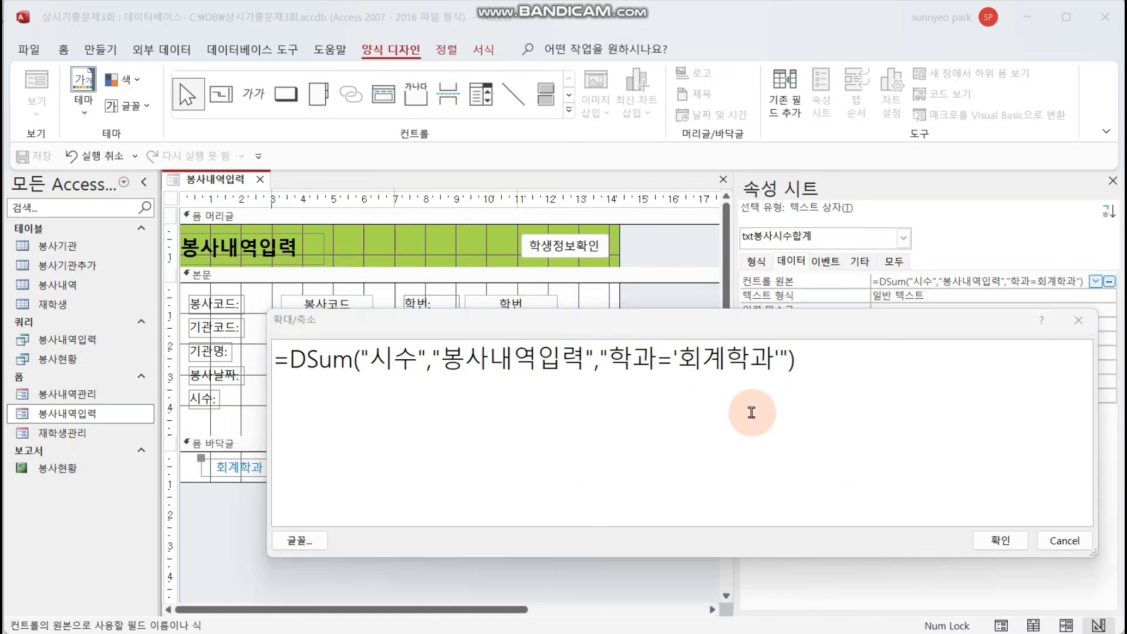
{"action": "left_click", "coordinate": [839, 362]}
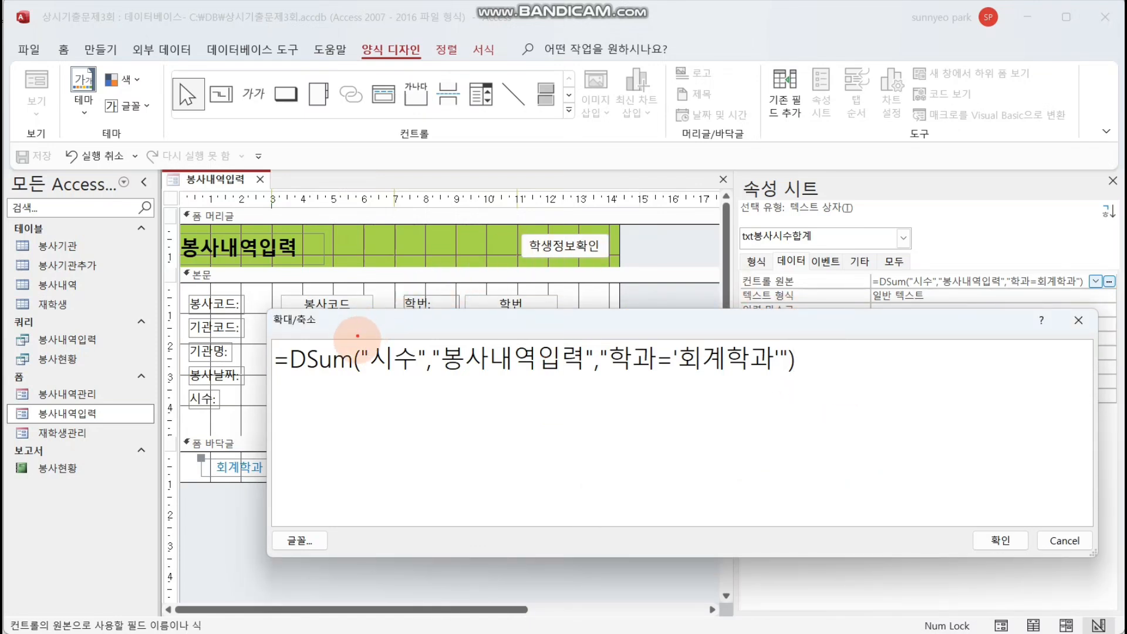
{"action": "mouse_move", "coordinate": [357, 336]}
{"action": "left_mouse_down"}
{"action": "mouse_move", "coordinate": [399, 323]}
{"action": "mouse_move", "coordinate": [437, 339]}
{"action": "mouse_move", "coordinate": [493, 321]}
{"action": "mouse_move", "coordinate": [572, 321]}
{"action": "mouse_move", "coordinate": [597, 339]}
{"action": "mouse_move", "coordinate": [692, 320]}
{"action": "mouse_move", "coordinate": [776, 322]}
{"action": "mouse_move", "coordinate": [791, 347]}
{"action": "left_mouse_up"}
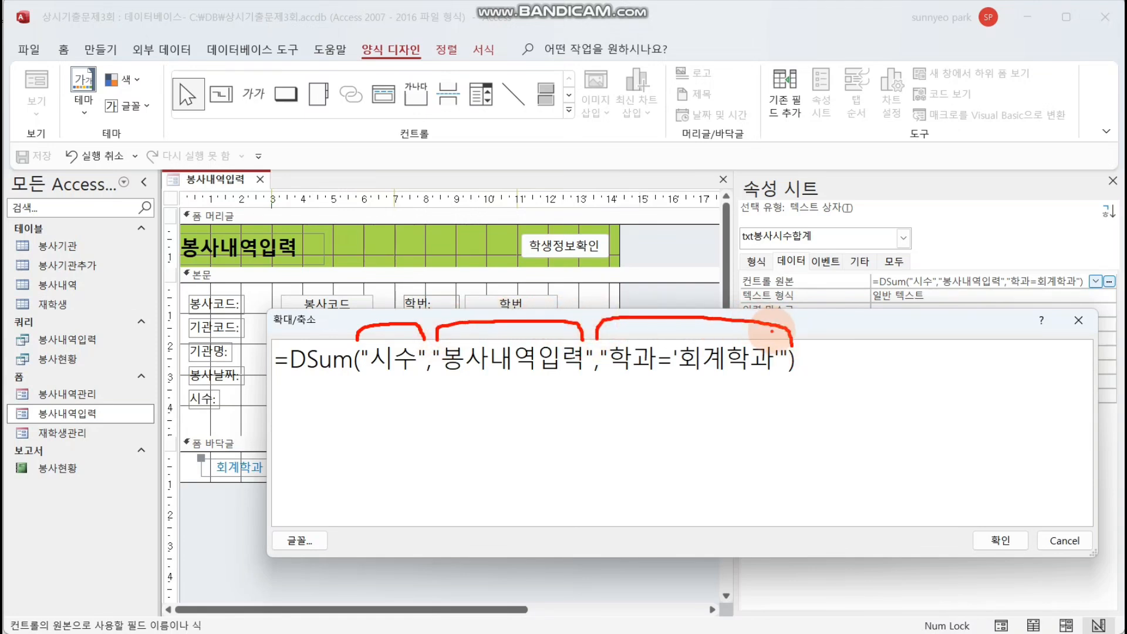
{"action": "mouse_move", "coordinate": [674, 343]}
{"action": "left_mouse_down"}
{"action": "mouse_move", "coordinate": [740, 333]}
{"action": "mouse_move", "coordinate": [780, 342]}
{"action": "left_mouse_up"}
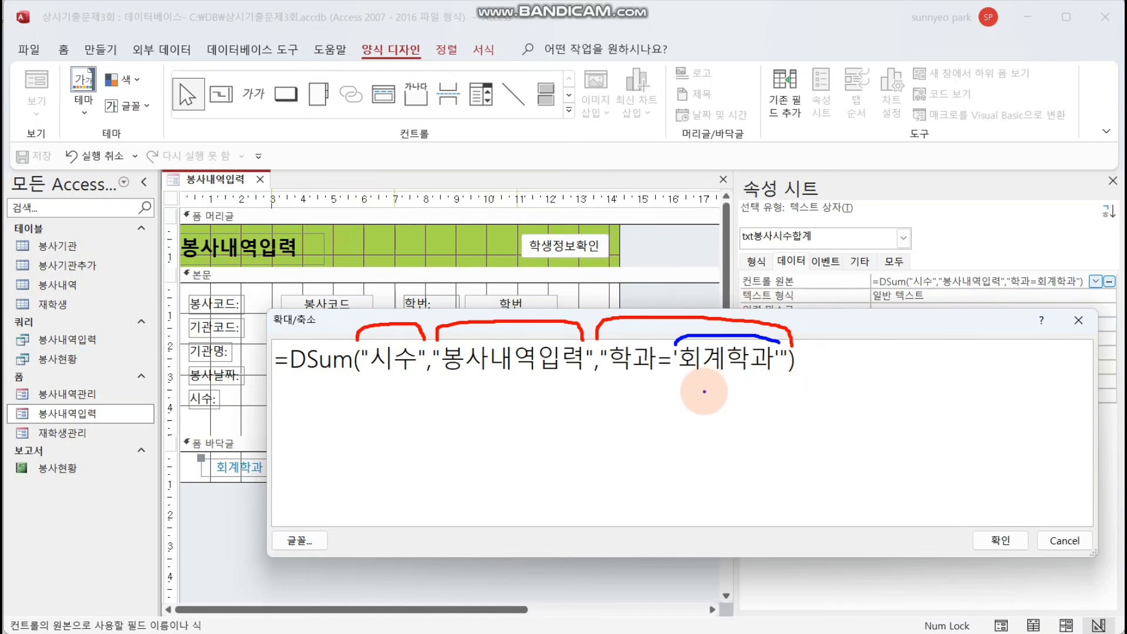
{"action": "left_click_drag", "start_coordinate": [683, 399], "coordinate": [779, 402]}
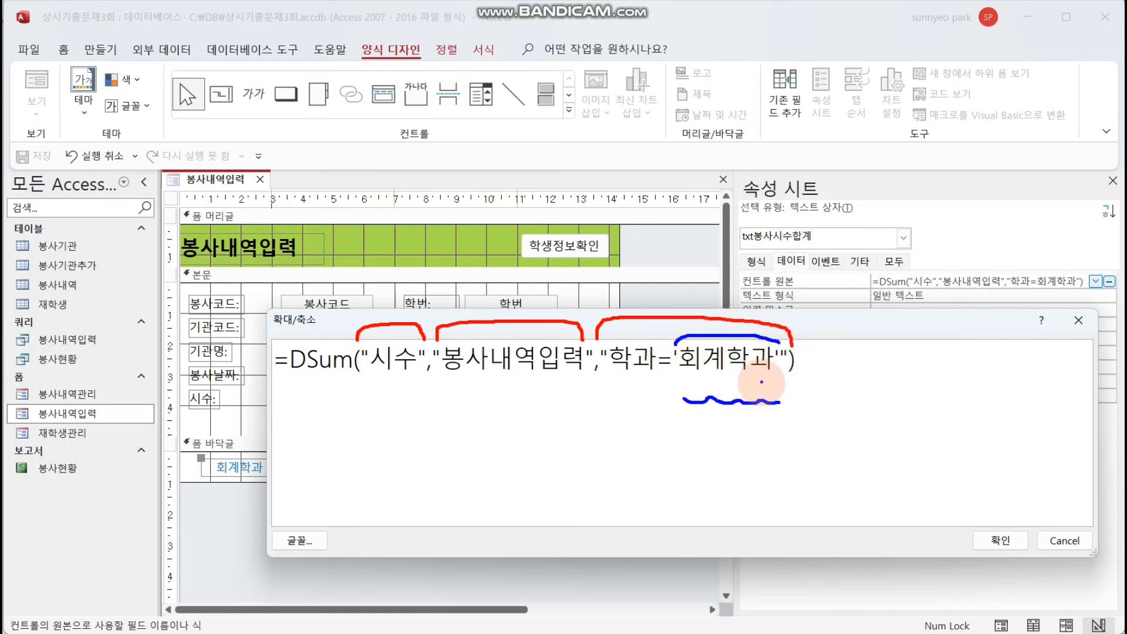
{"action": "key", "text": "Escape"}
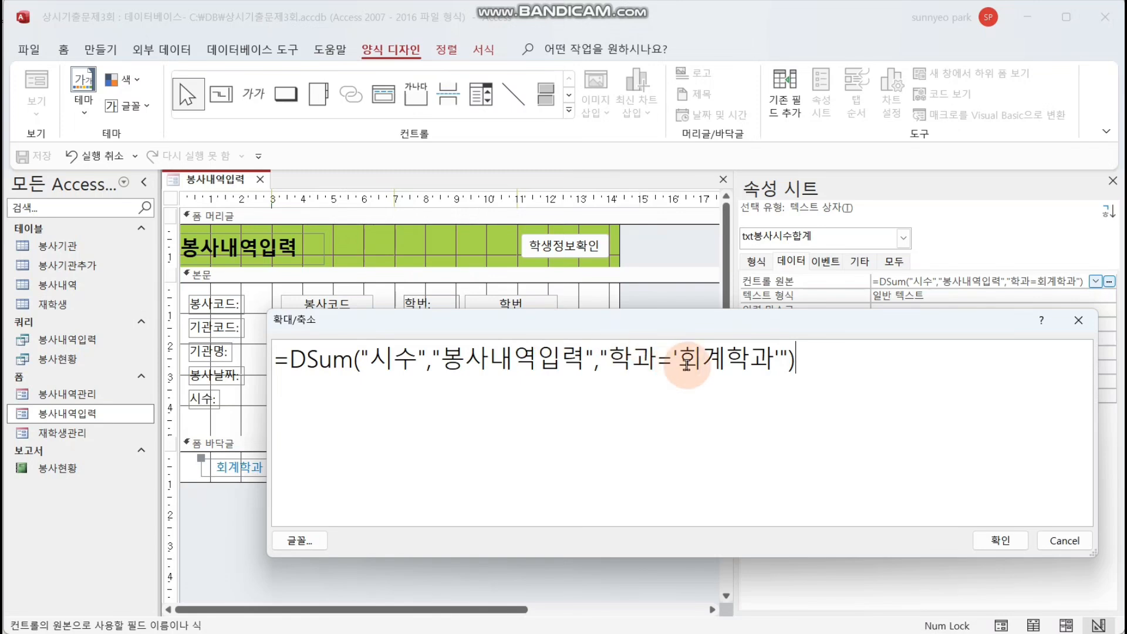
{"action": "left_click_drag", "start_coordinate": [633, 359], "coordinate": [749, 359]}
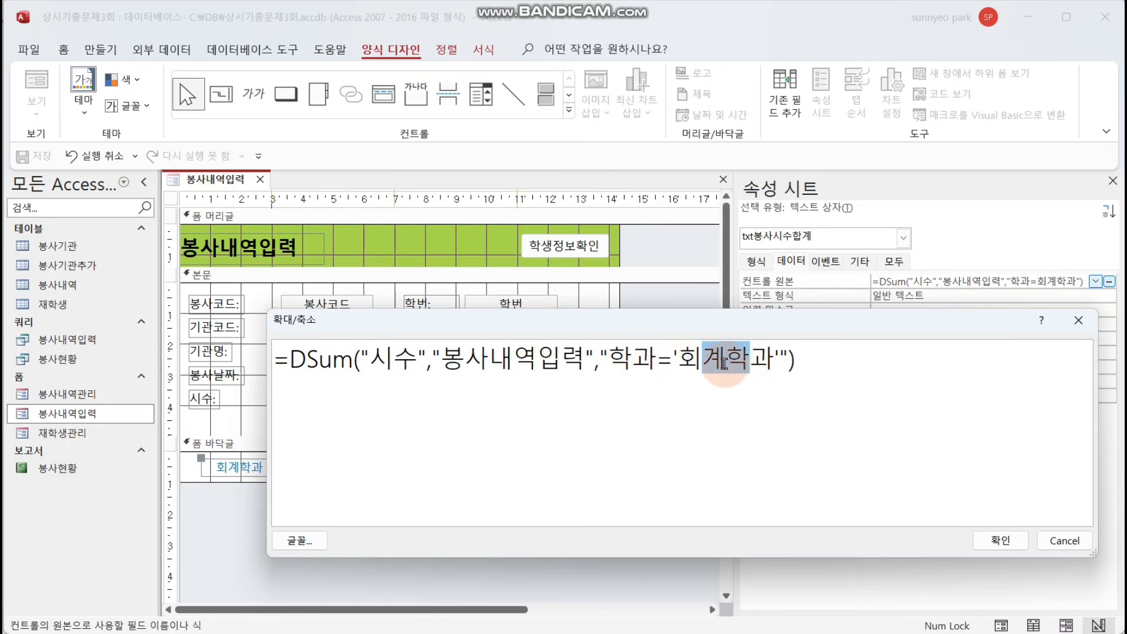
{"action": "left_click", "coordinate": [724, 362]}
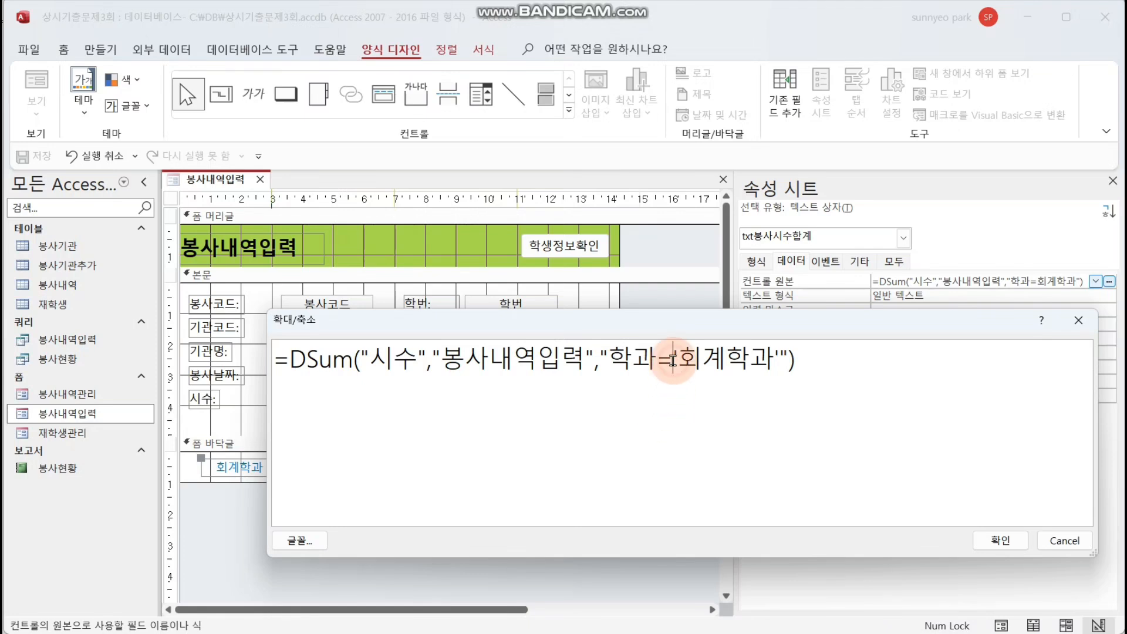
- Apply =DSum("시수","봉사내역입력","학과='회계학과'") as the control source of txt봉사시수합계 and save the form in Form view
{"action": "left_click_drag", "start_coordinate": [671, 359], "coordinate": [678, 359]}
{"action": "type", "text": "'"}
{"action": "left_click_drag", "start_coordinate": [770, 359], "coordinate": [780, 360]}
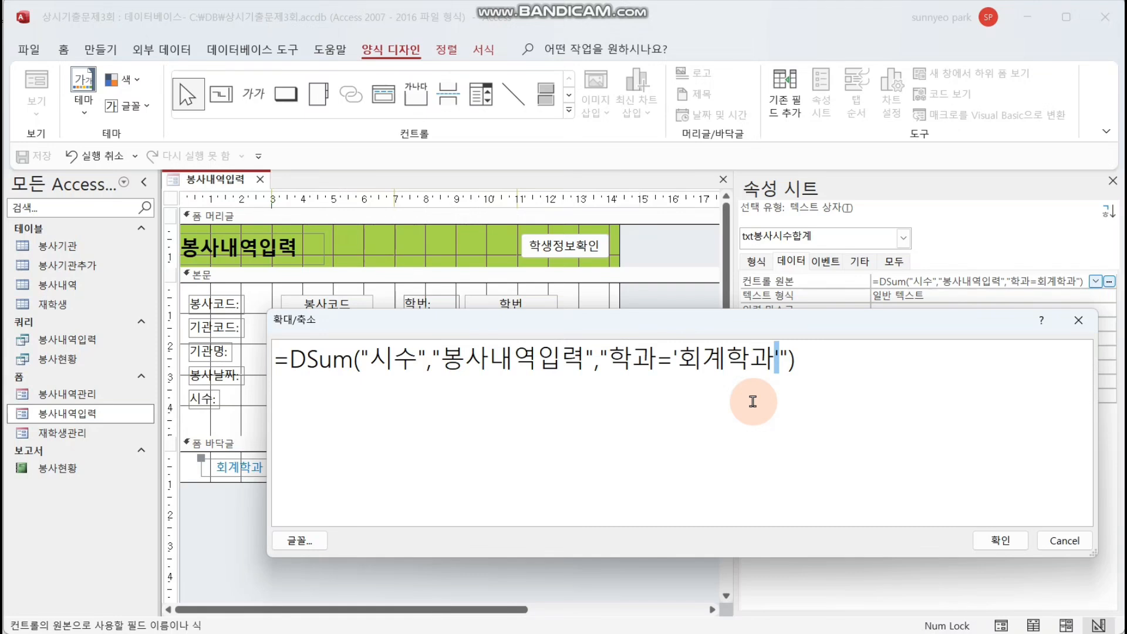
{"action": "left_click", "coordinate": [813, 367]}
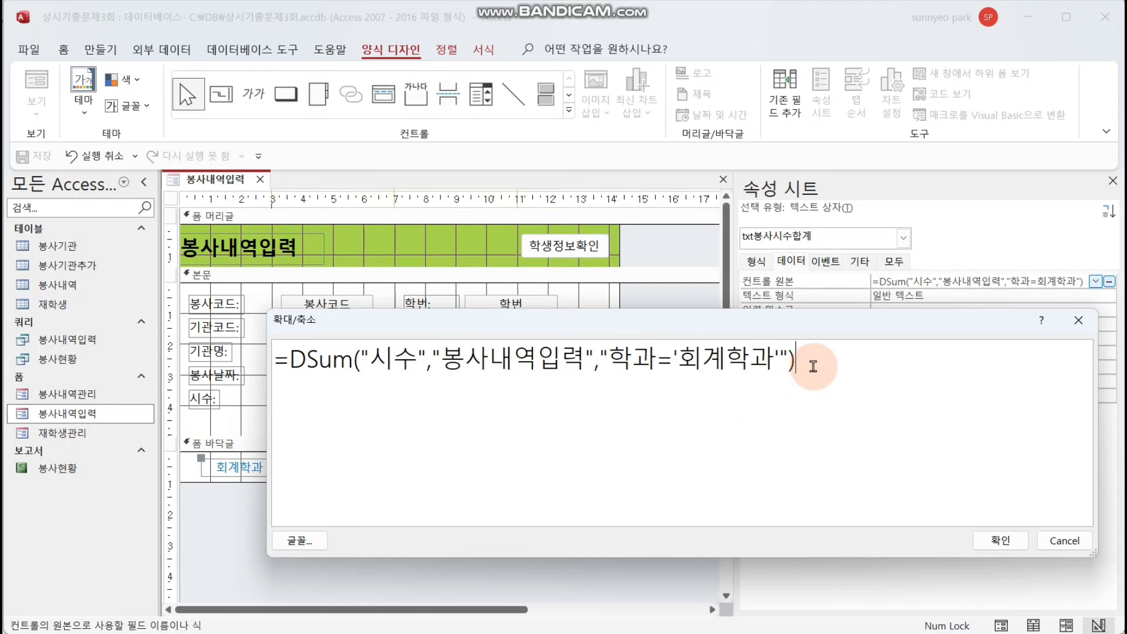
{"action": "left_click", "coordinate": [993, 539]}
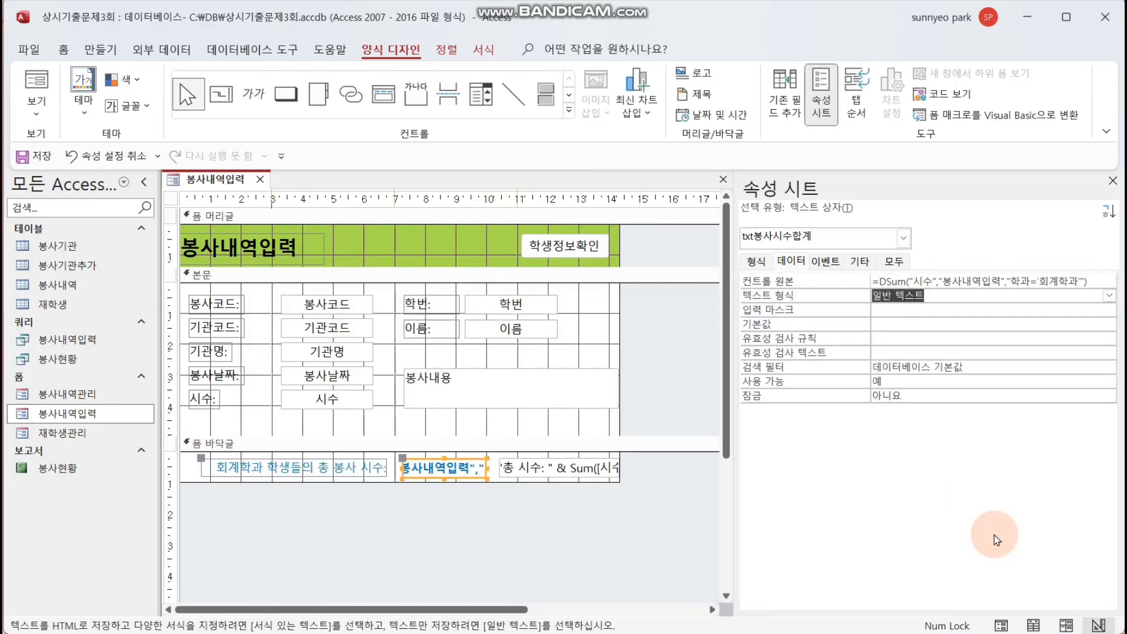
{"action": "left_click", "coordinate": [36, 88]}
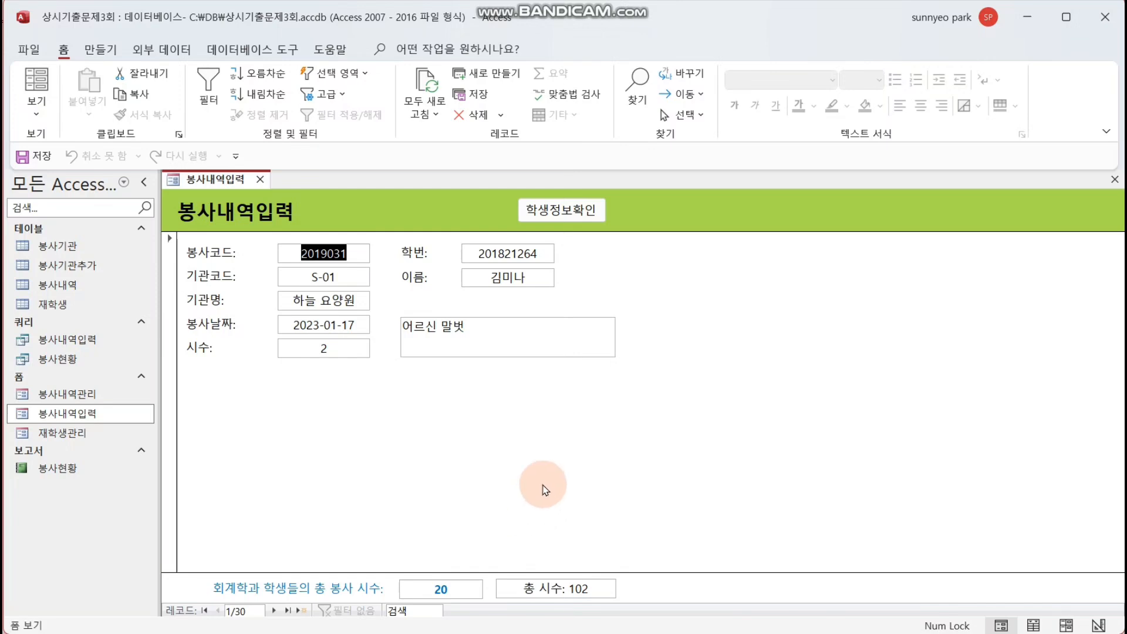
{"action": "left_click", "coordinate": [35, 157]}
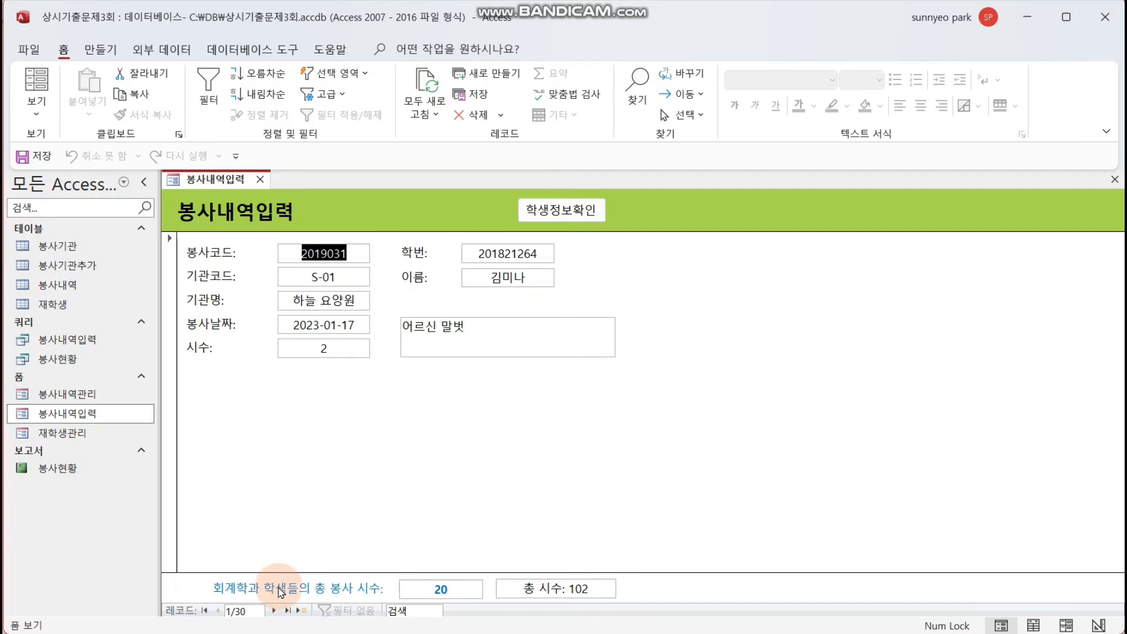
- Browse the form's records and try the 학생정보확인 button on records 9 and 13
{"action": "left_click", "coordinate": [273, 611]}
{"action": "left_click", "coordinate": [273, 610]}
{"action": "left_click", "coordinate": [273, 610]}
{"action": "left_click", "coordinate": [273, 611]}
{"action": "left_click", "coordinate": [273, 611]}
{"action": "left_click", "coordinate": [274, 610]}
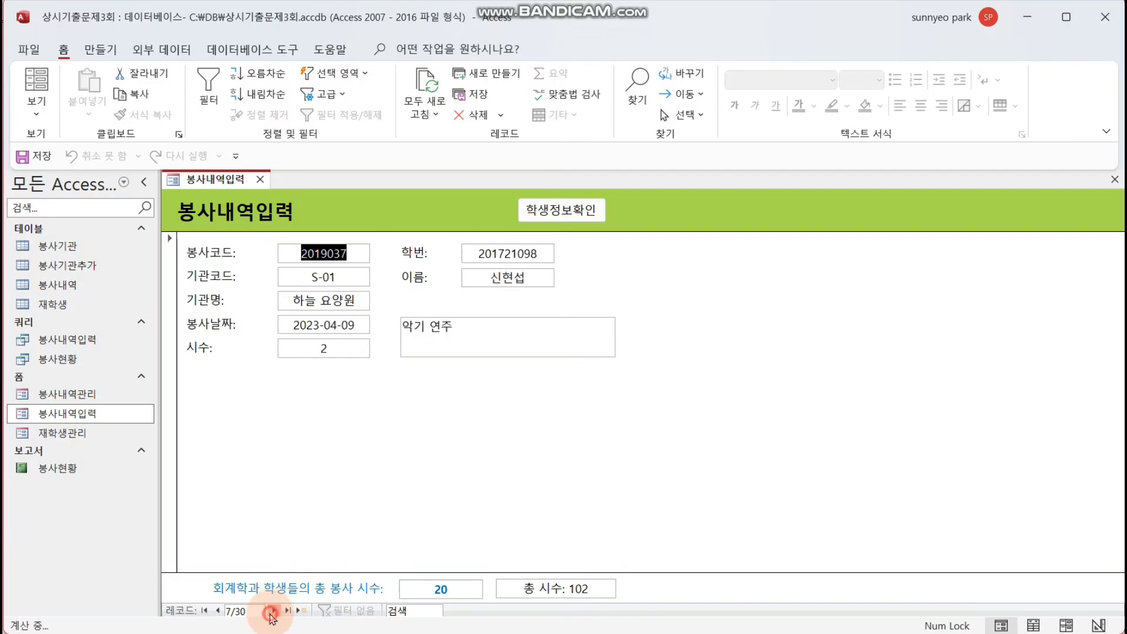
{"action": "left_click", "coordinate": [273, 610]}
{"action": "left_click", "coordinate": [274, 610]}
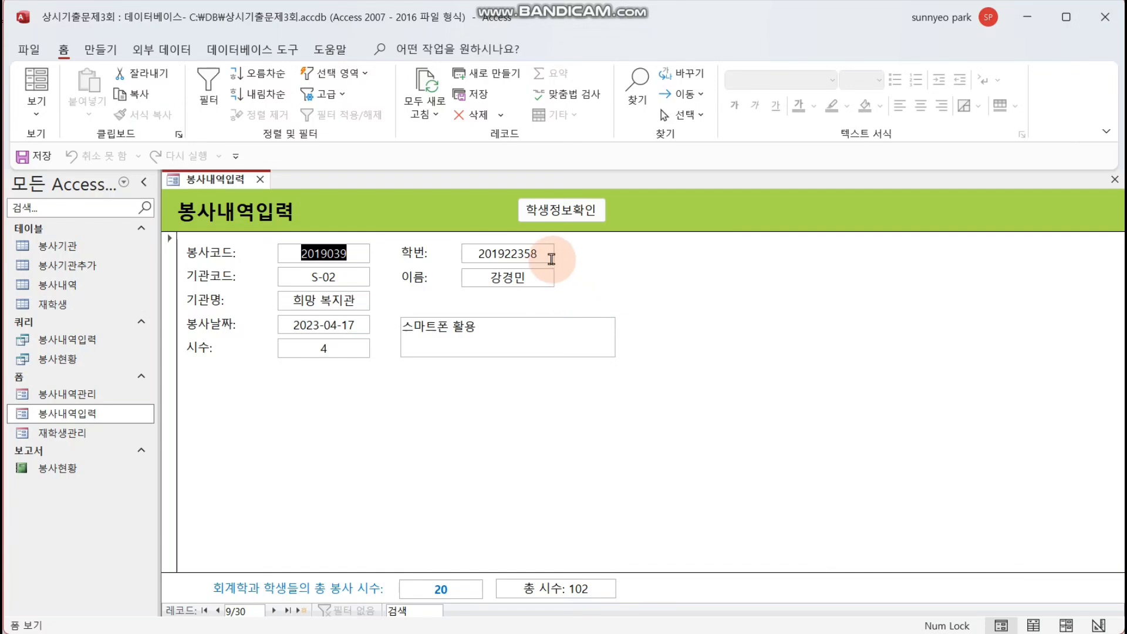
{"action": "left_click", "coordinate": [587, 215]}
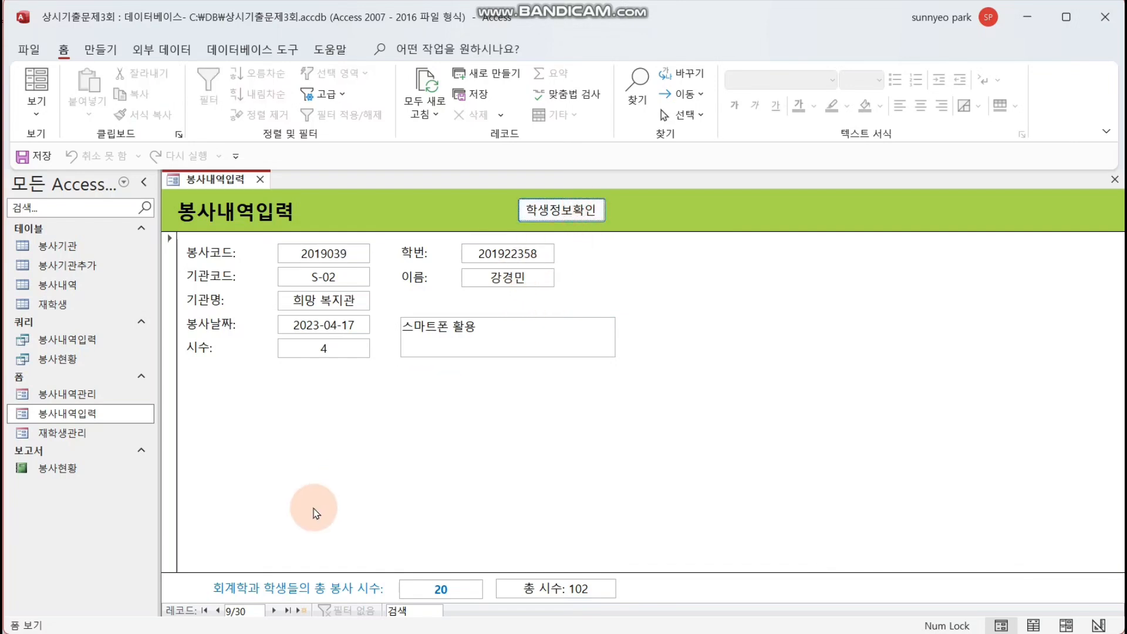
{"action": "left_click", "coordinate": [274, 611]}
{"action": "left_click", "coordinate": [273, 611]}
{"action": "left_click", "coordinate": [273, 611]}
{"action": "left_click", "coordinate": [274, 611]}
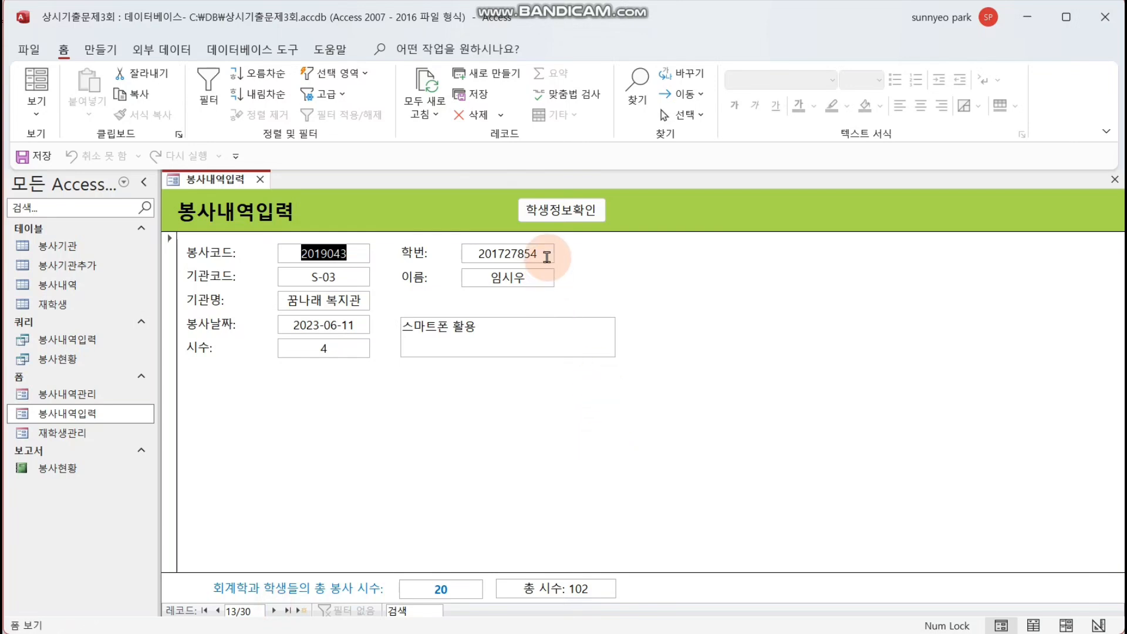
{"action": "left_click", "coordinate": [576, 223]}
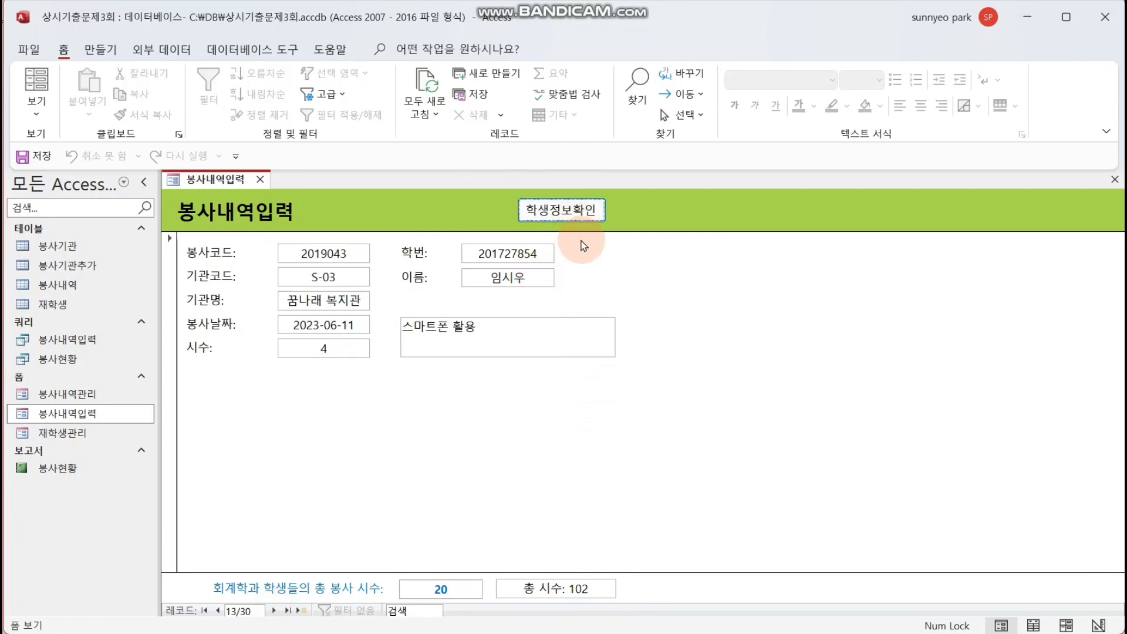
- Return the form to Design view and check the control names of the 학번 text box and the 학생정보확인 button
{"action": "left_click", "coordinate": [117, 435]}
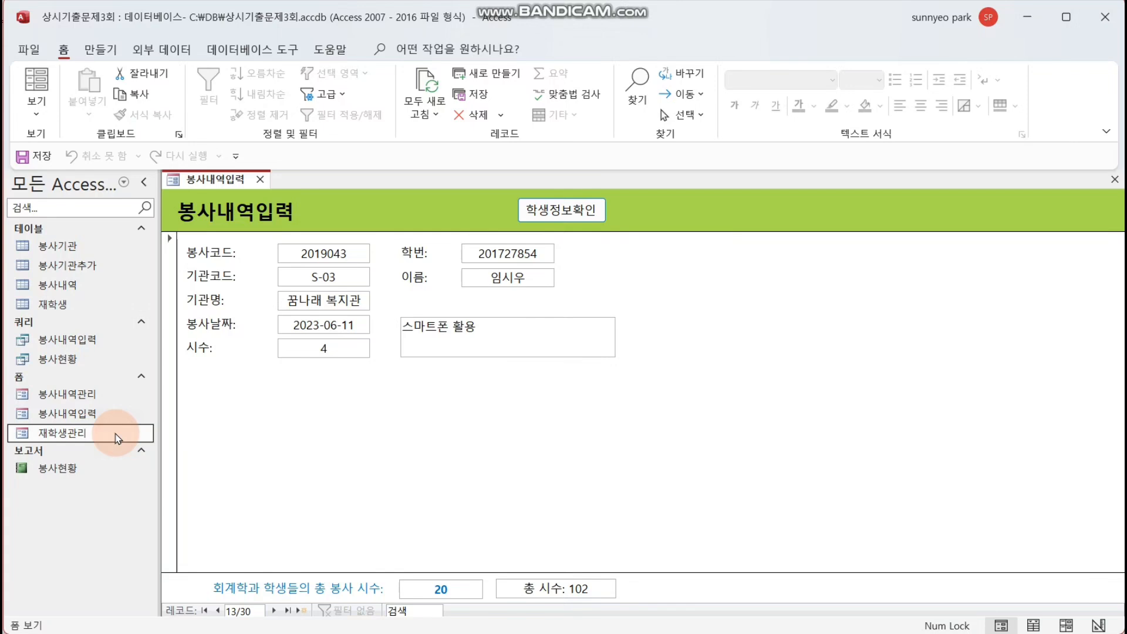
{"action": "right_click", "coordinate": [670, 332]}
{"action": "left_click", "coordinate": [763, 395]}
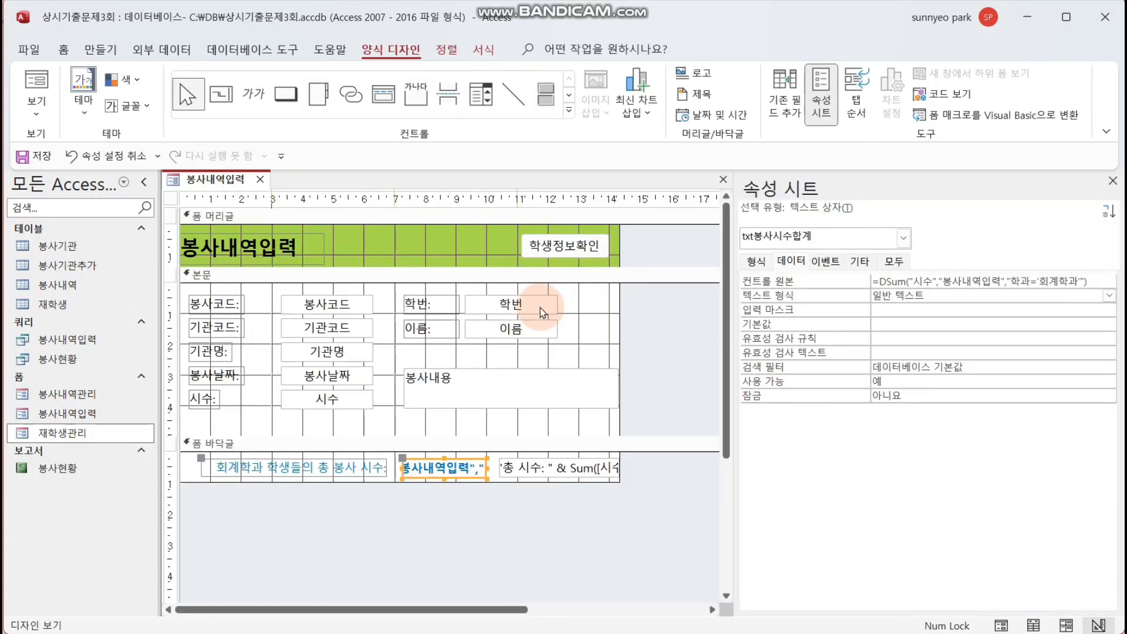
{"action": "left_click", "coordinate": [543, 307]}
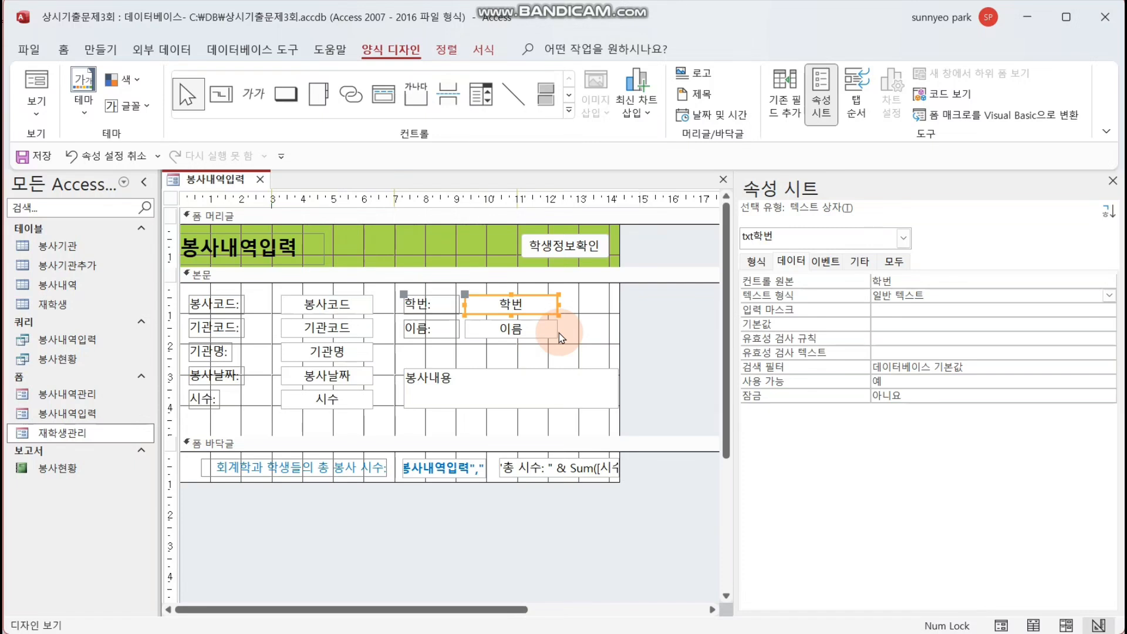
{"action": "left_click", "coordinate": [595, 250]}
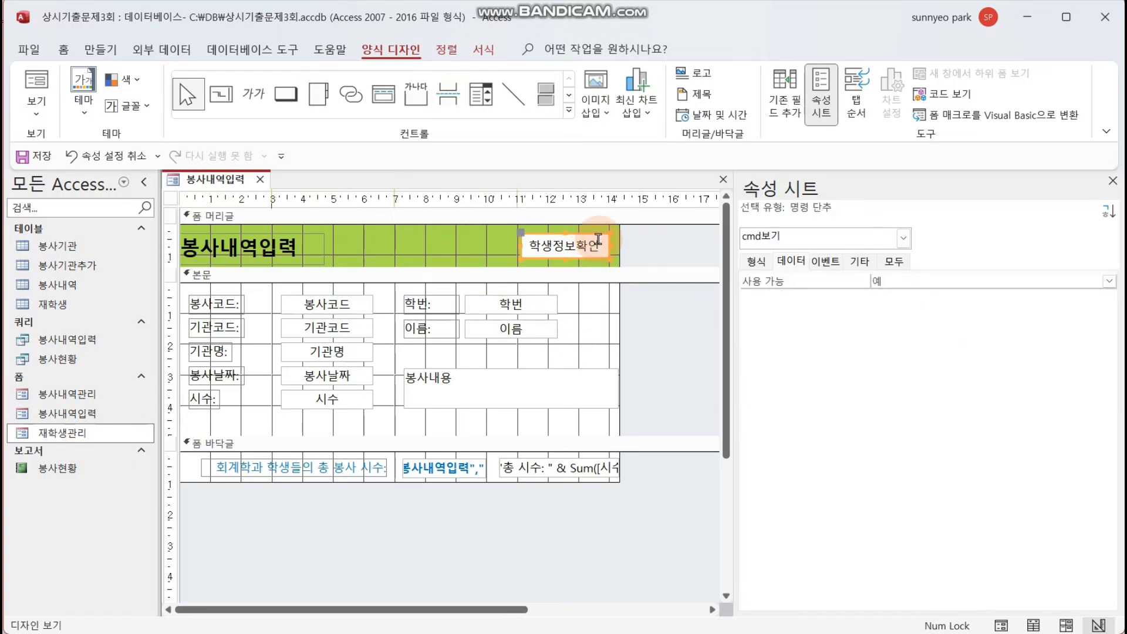
- Create a new macro with an OpenForm action whose form name is 재학생관리
{"action": "left_click", "coordinate": [99, 50]}
{"action": "left_click", "coordinate": [828, 93]}
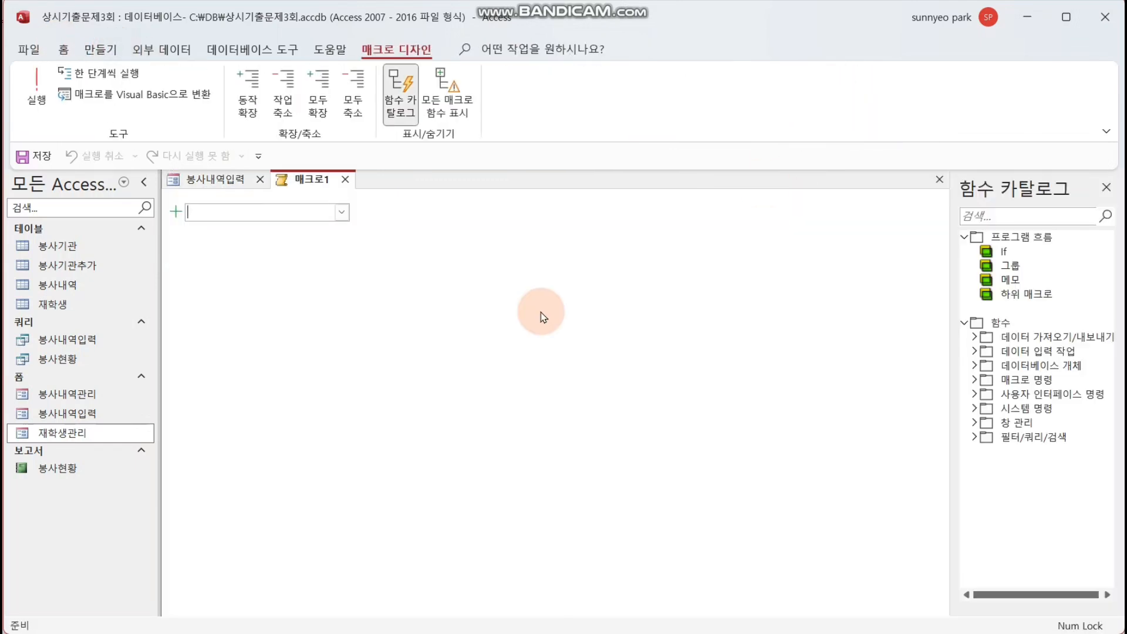
{"action": "left_click", "coordinate": [341, 214]}
{"action": "left_click_drag", "start_coordinate": [339, 252], "coordinate": [352, 371]}
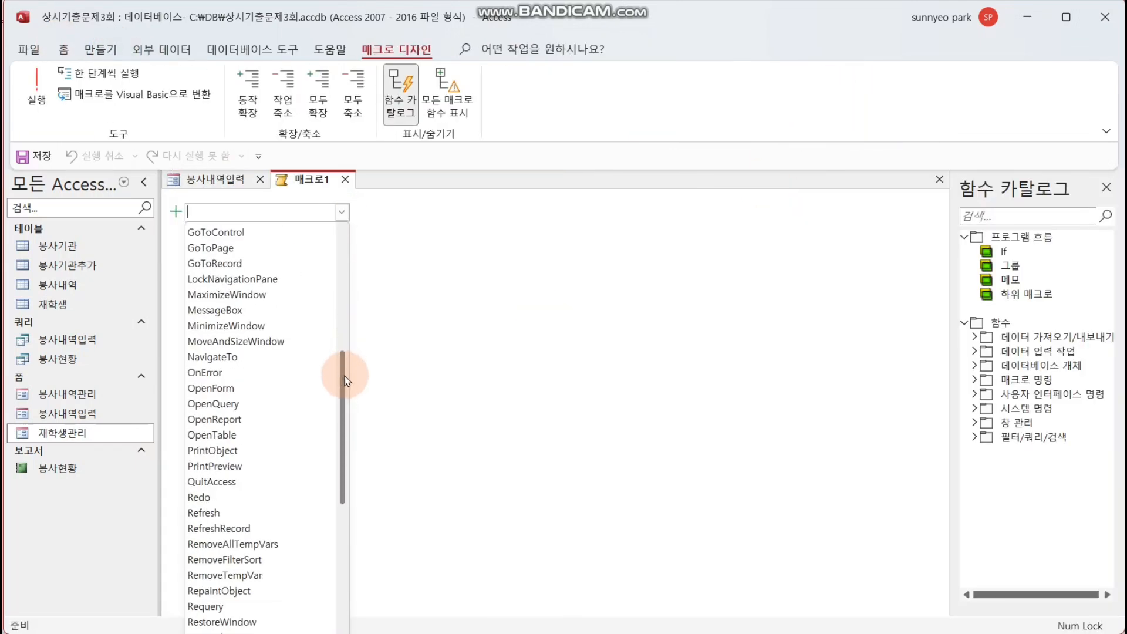
{"action": "left_click", "coordinate": [305, 384]}
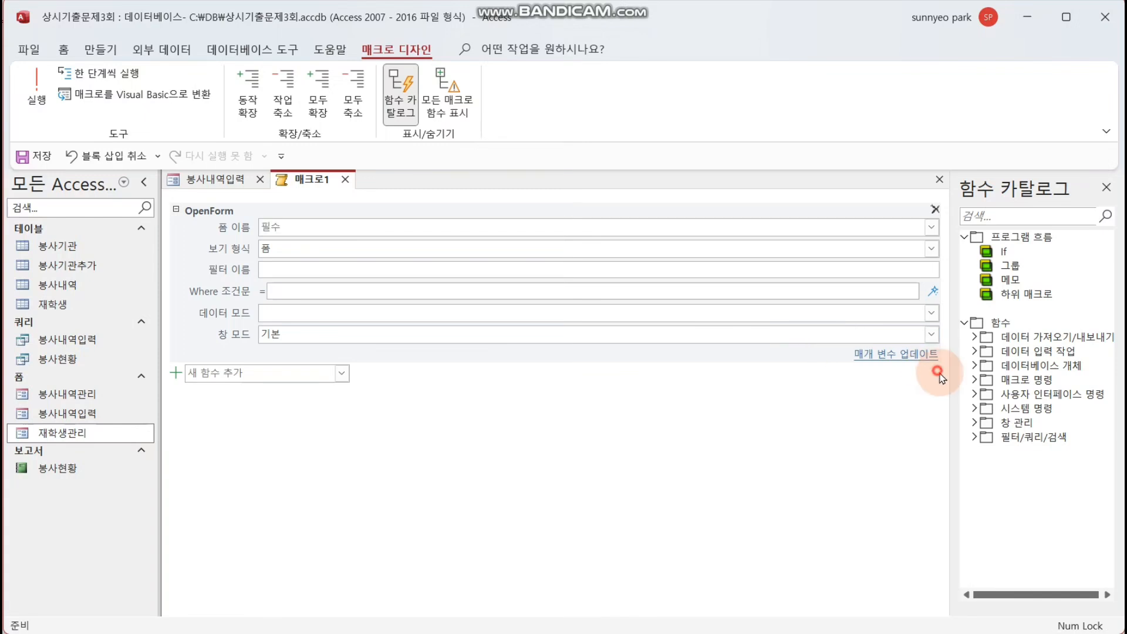
{"action": "left_click_drag", "start_coordinate": [950, 372], "coordinate": [616, 376]}
{"action": "left_click", "coordinate": [599, 227]}
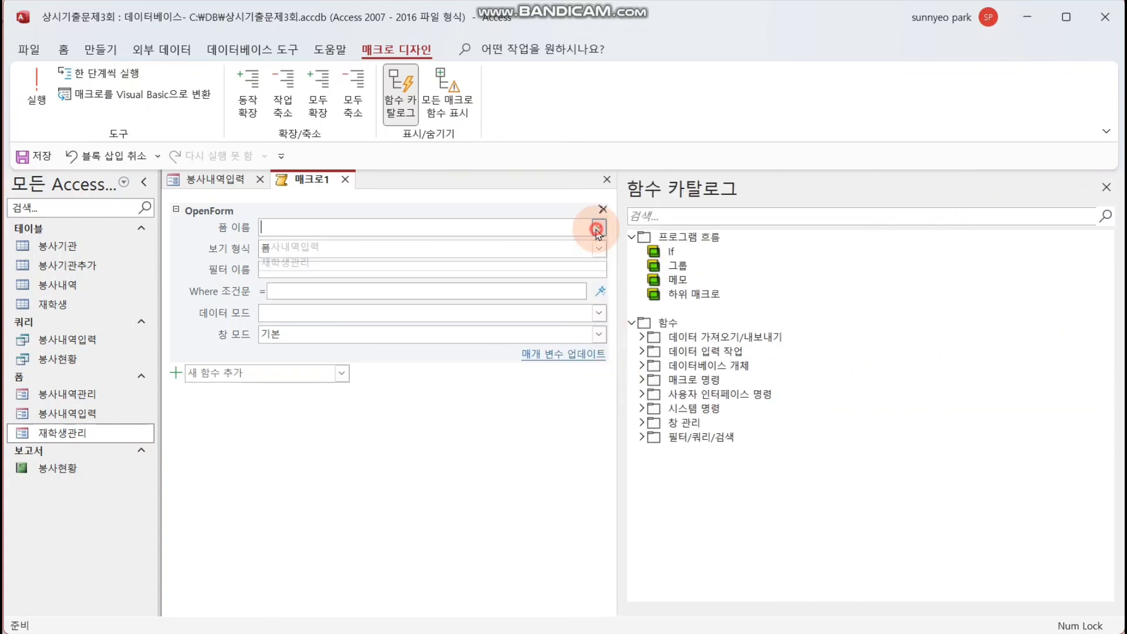
{"action": "left_click", "coordinate": [352, 275]}
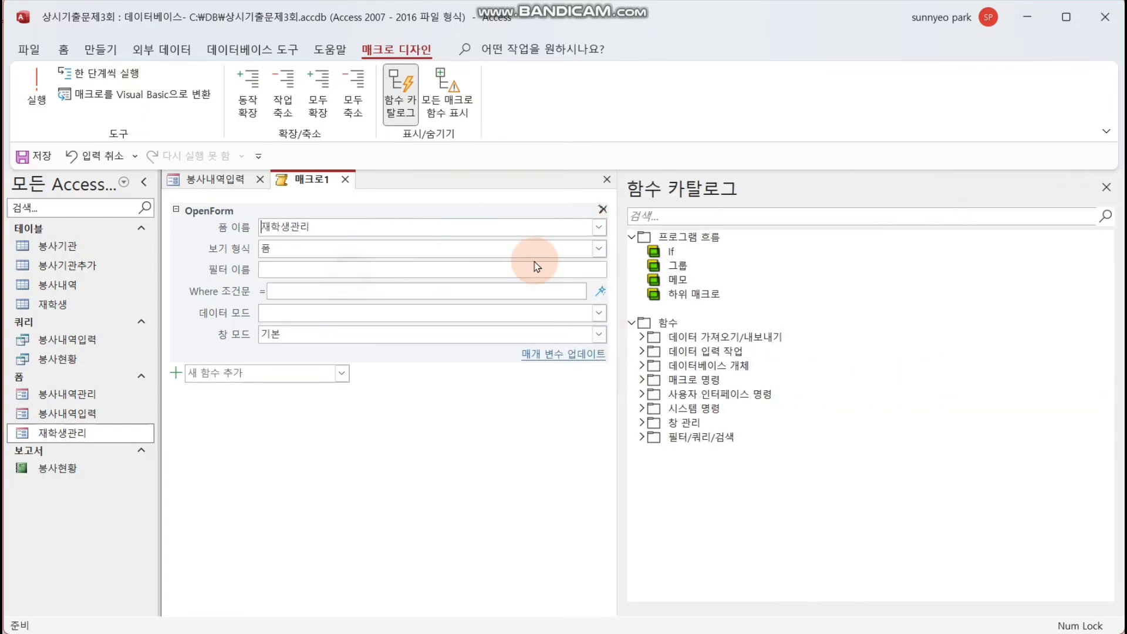
- Open the expression builder for the OpenForm action's Where condition and begin the expression with 학번=
{"action": "left_click", "coordinate": [600, 249]}
{"action": "left_click", "coordinate": [600, 250]}
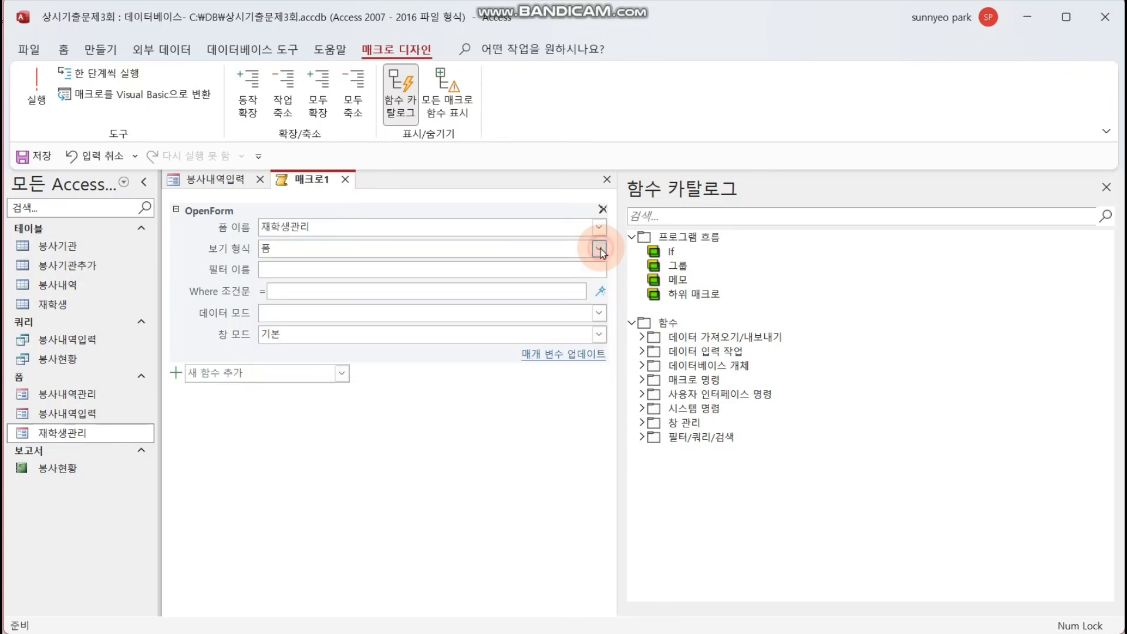
{"action": "mouse_move", "coordinate": [583, 263]}
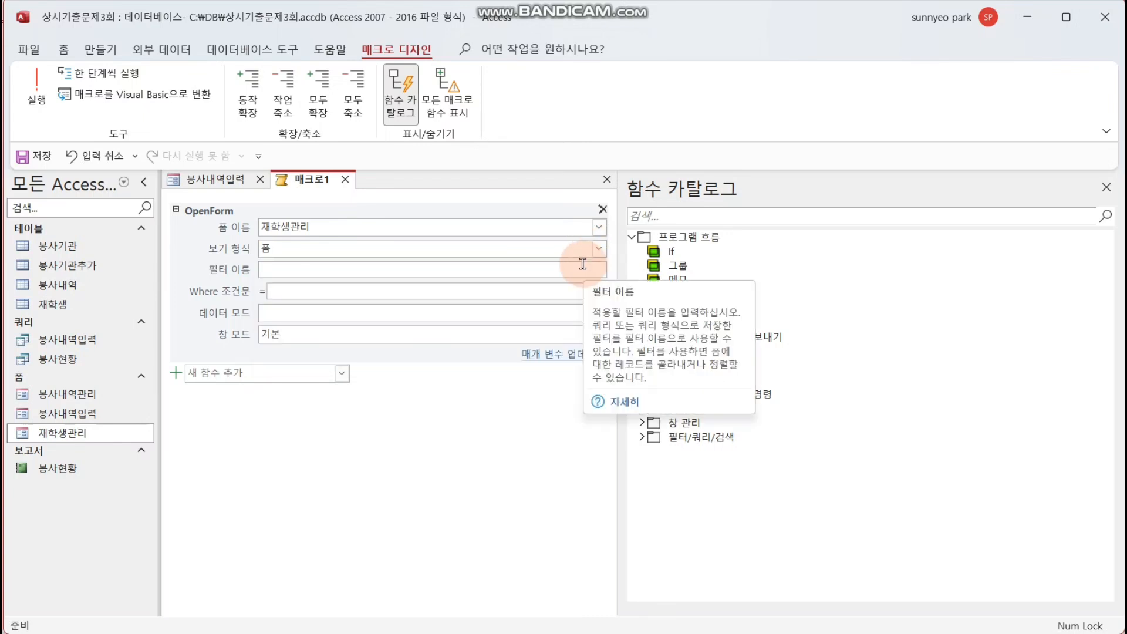
{"action": "left_click", "coordinate": [456, 290]}
{"action": "left_click", "coordinate": [597, 292]}
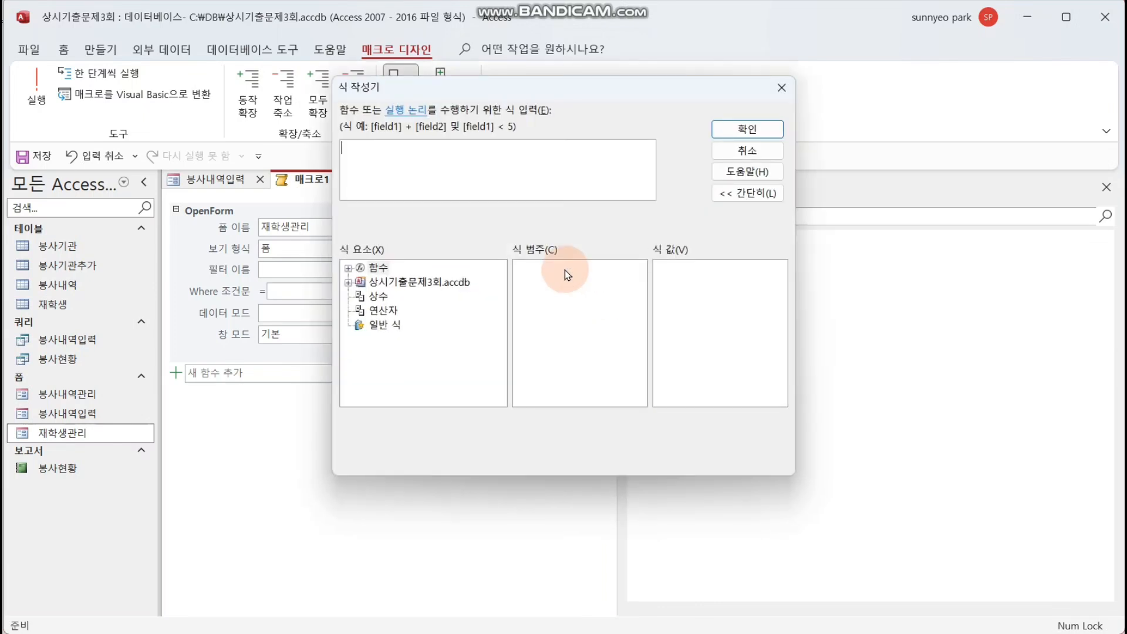
{"action": "left_click_drag", "start_coordinate": [528, 100], "coordinate": [590, 201]}
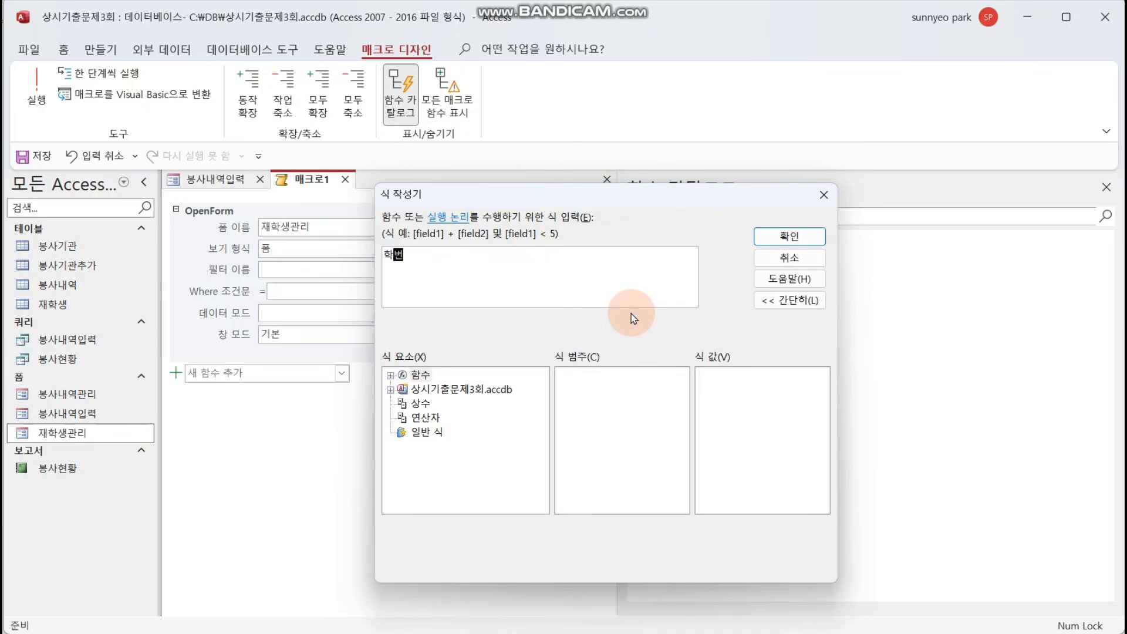
{"action": "type", "text": "학번="}
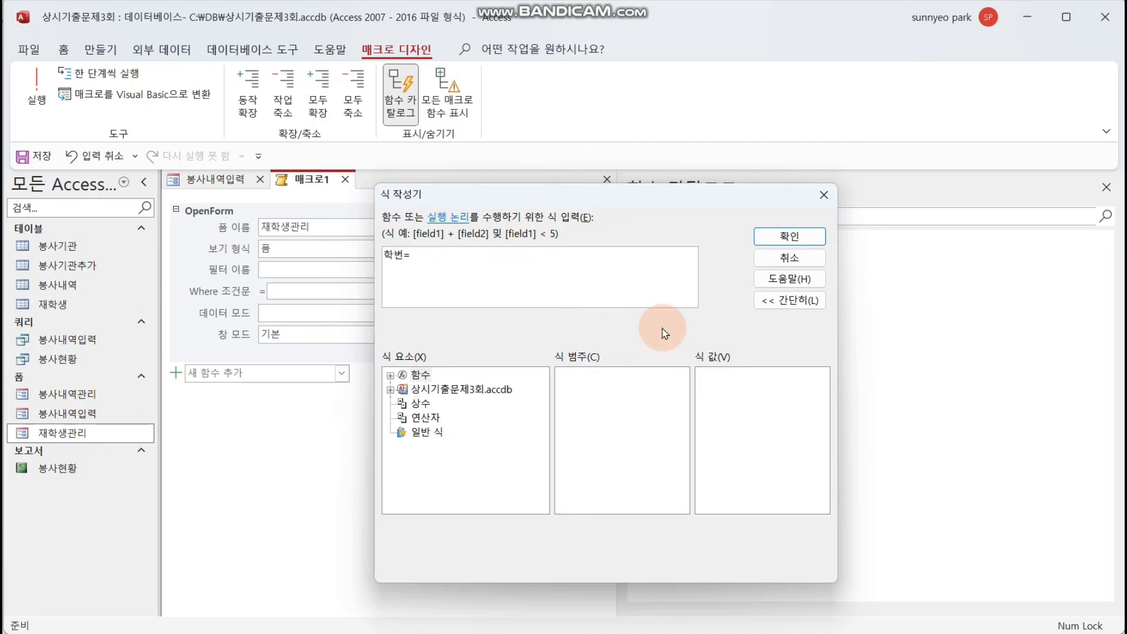
- Complete the Where condition with the txt학번 control of the loaded form 봉사내역입력, giving 학번= Forms![봉사내역입력]![txt학번], and apply it
{"action": "left_click", "coordinate": [471, 390]}
{"action": "double_click", "coordinate": [472, 390]}
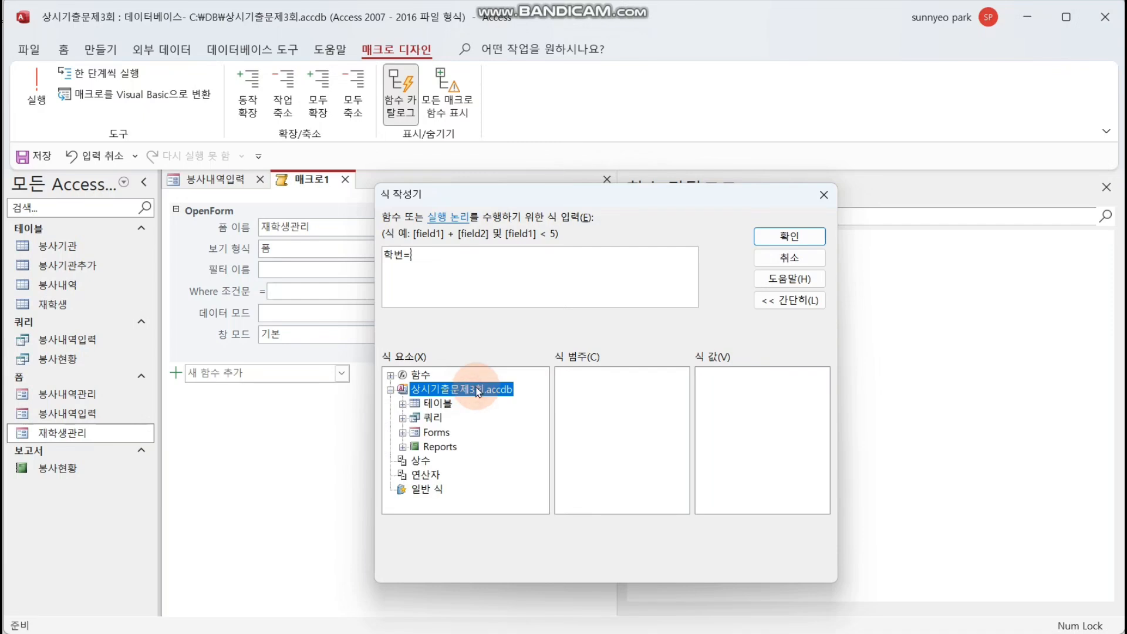
{"action": "double_click", "coordinate": [436, 432]}
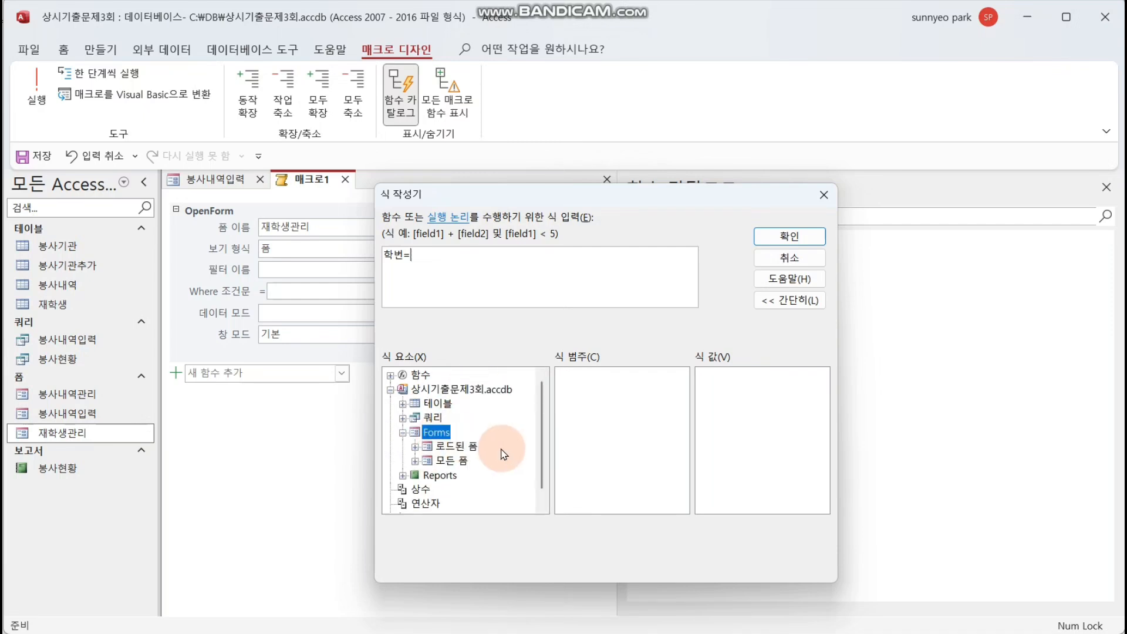
{"action": "double_click", "coordinate": [461, 446]}
{"action": "left_click", "coordinate": [471, 460]}
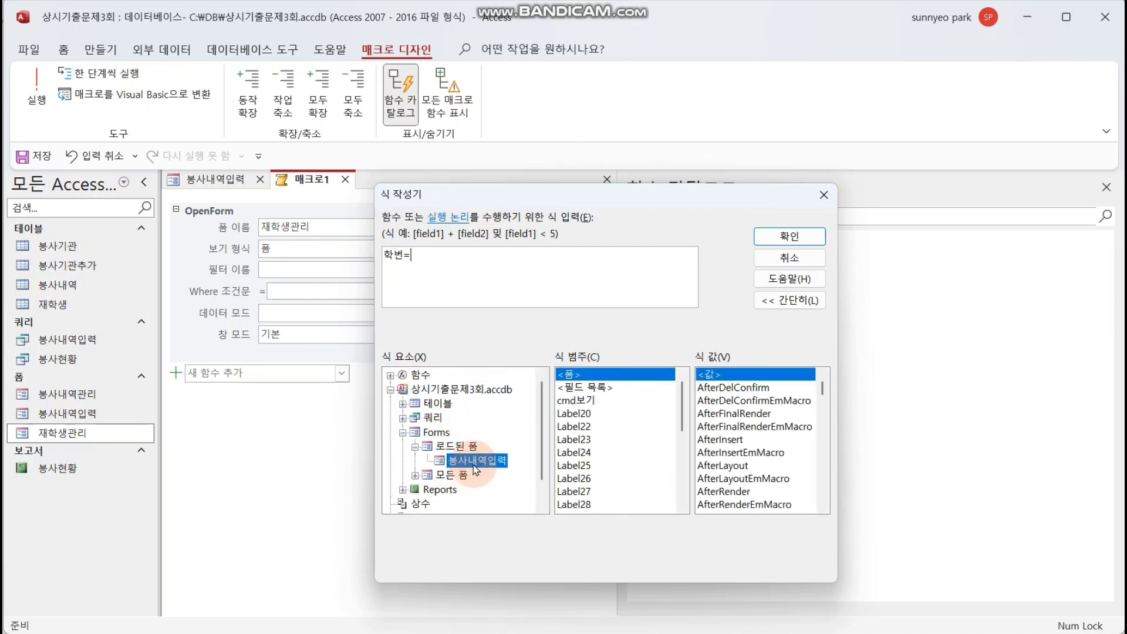
{"action": "left_click_drag", "start_coordinate": [682, 392], "coordinate": [683, 468]}
{"action": "left_click", "coordinate": [588, 465]}
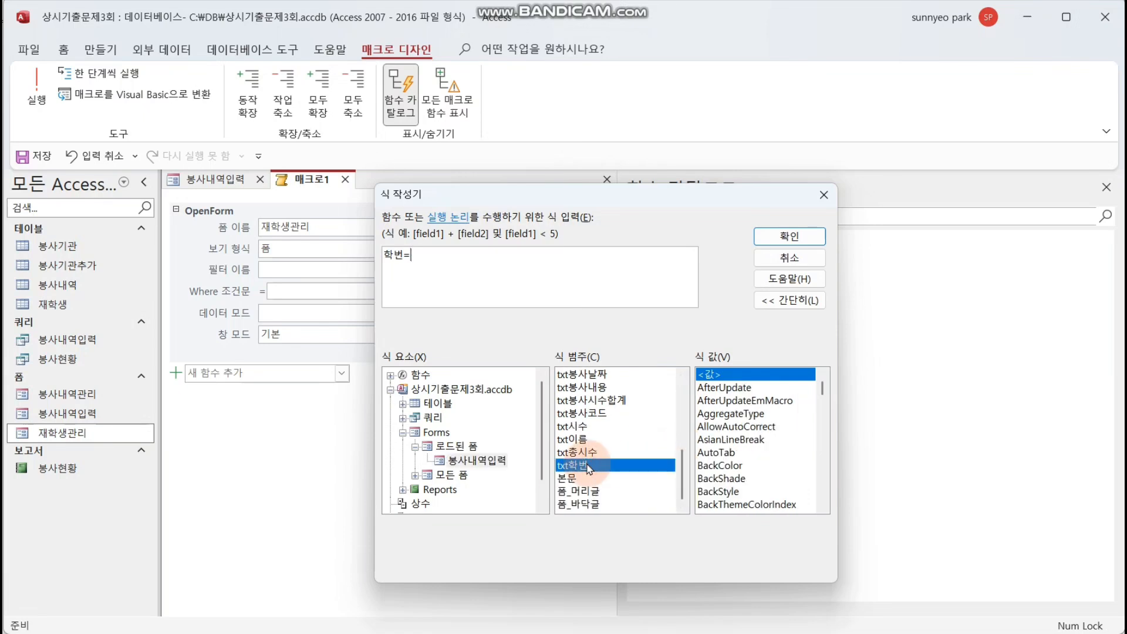
{"action": "double_click", "coordinate": [587, 464]}
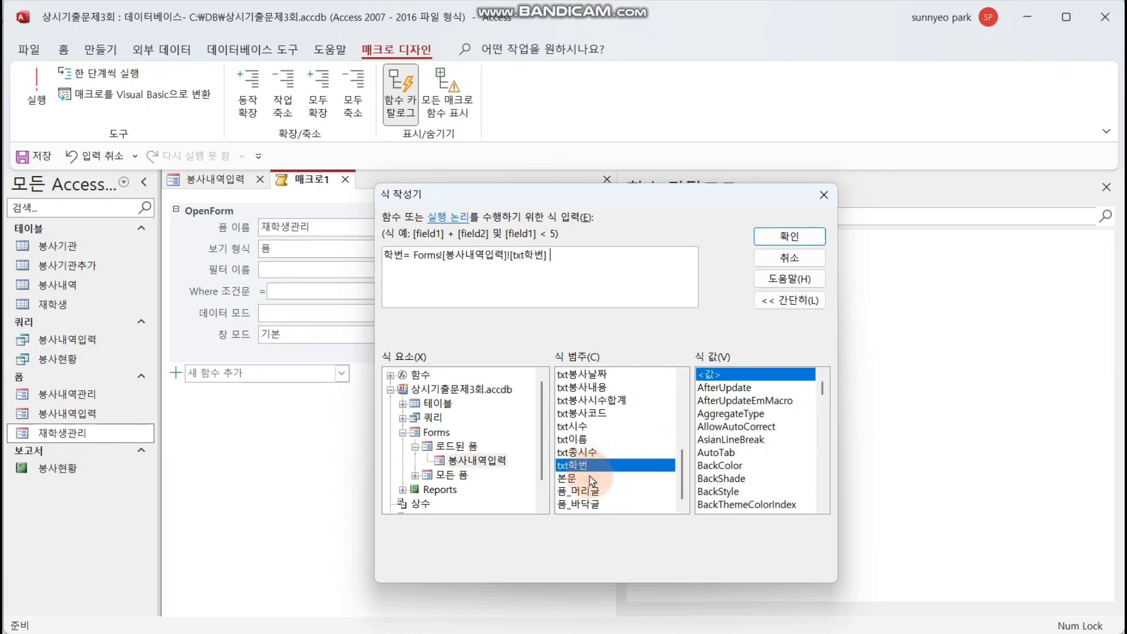
{"action": "left_click", "coordinate": [801, 236]}
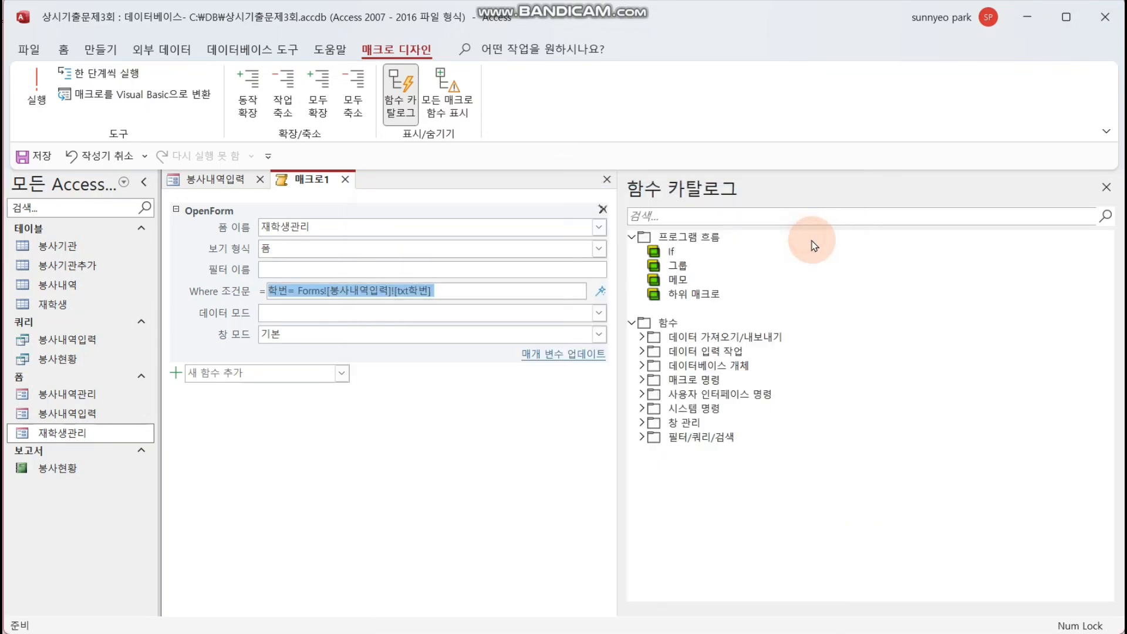
- Review the available data mode and window mode options of the OpenForm action without changing them
{"action": "left_click", "coordinate": [599, 313]}
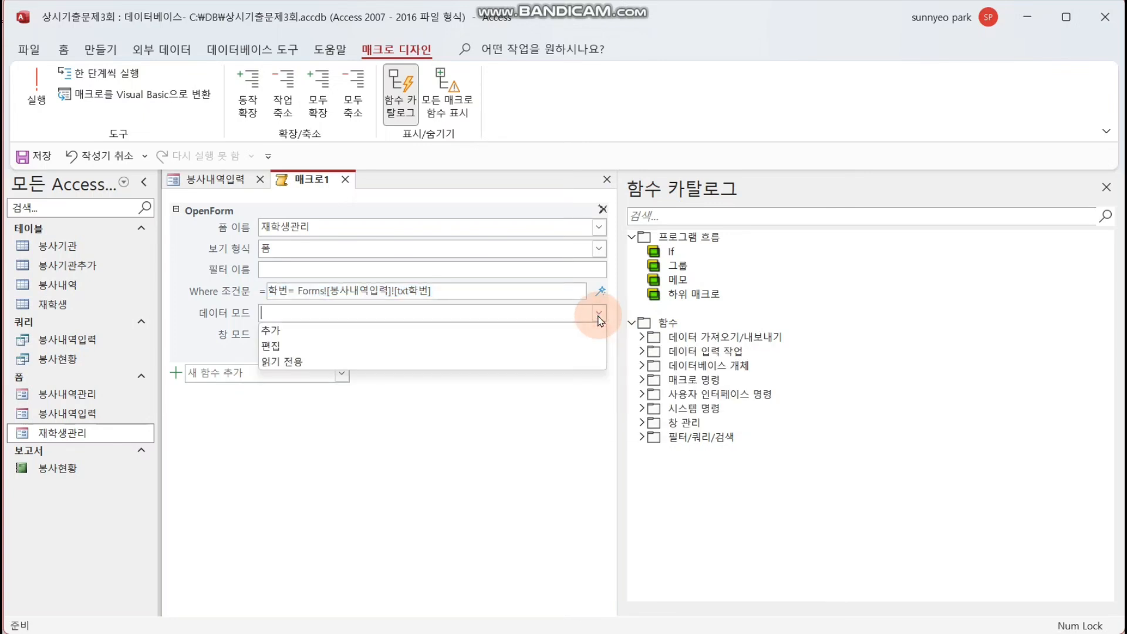
{"action": "left_click", "coordinate": [599, 315]}
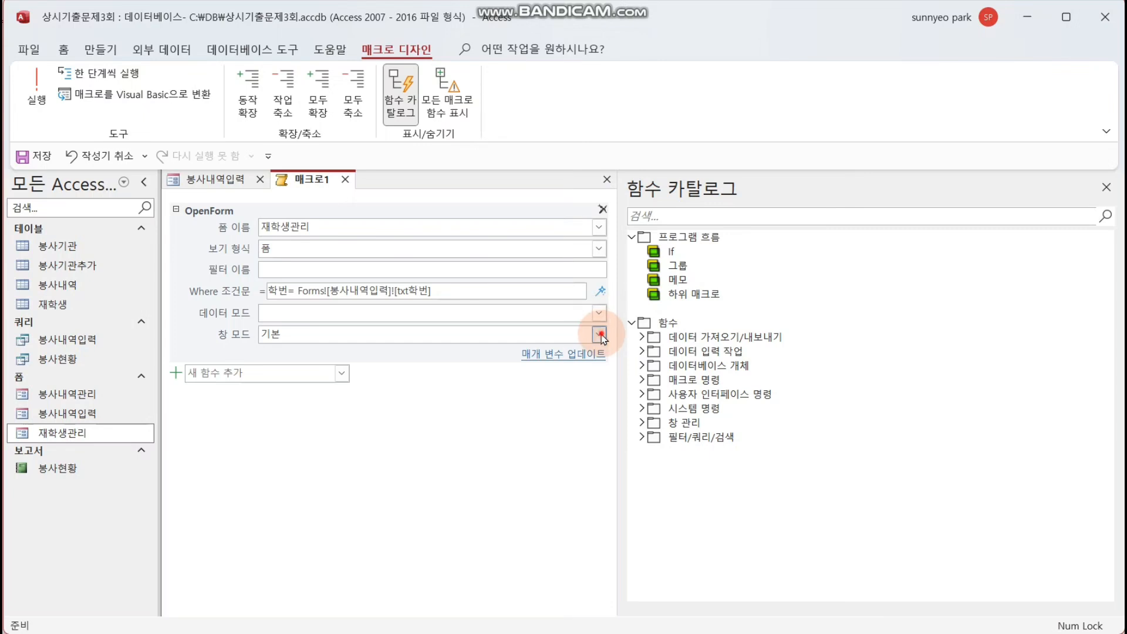
{"action": "left_click", "coordinate": [600, 334]}
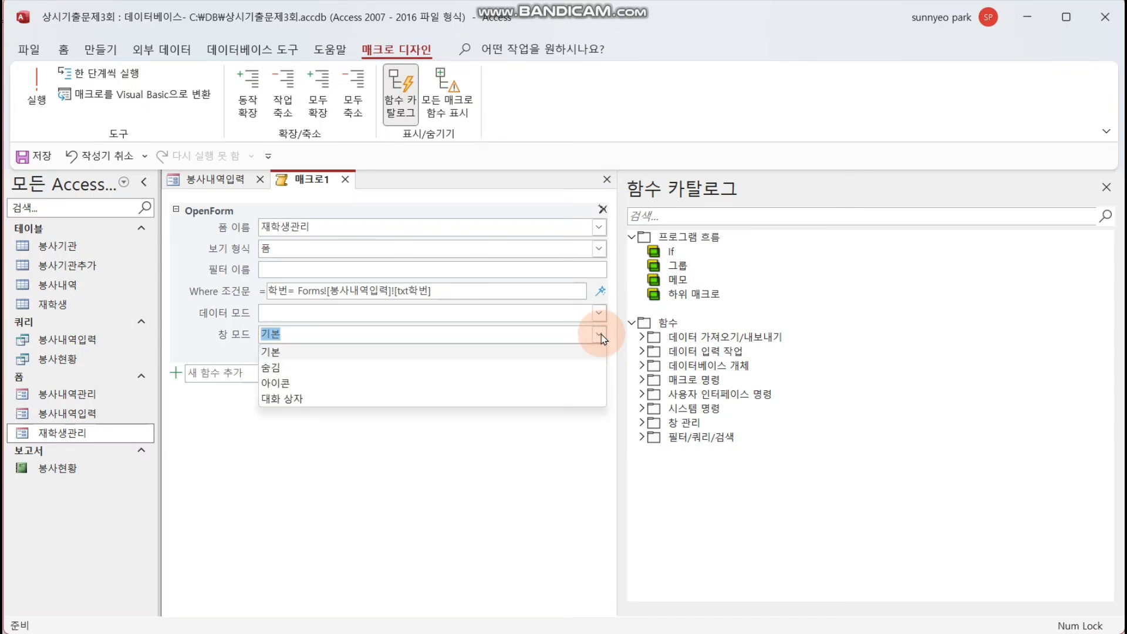
{"action": "left_click", "coordinate": [599, 334]}
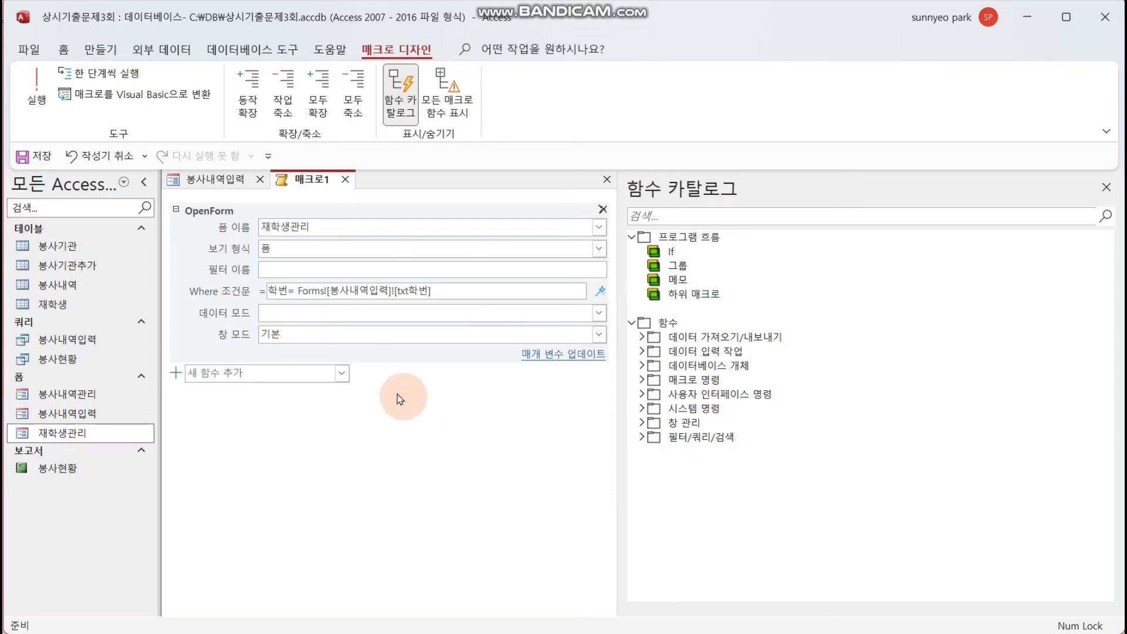
- Save the macro as 재학생보기 and close it
{"action": "left_click", "coordinate": [23, 155]}
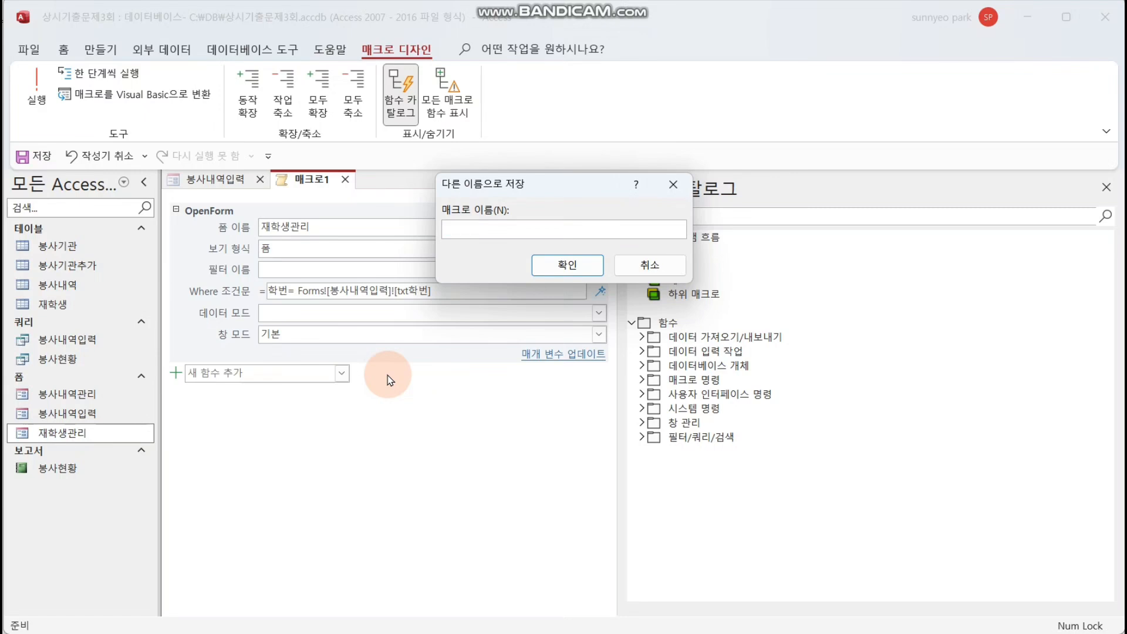
{"action": "key", "text": "BackSpace"}
{"action": "key", "text": "BackSpace"}
{"action": "key", "text": "BackSpace"}
{"action": "key", "text": "BackSpace"}
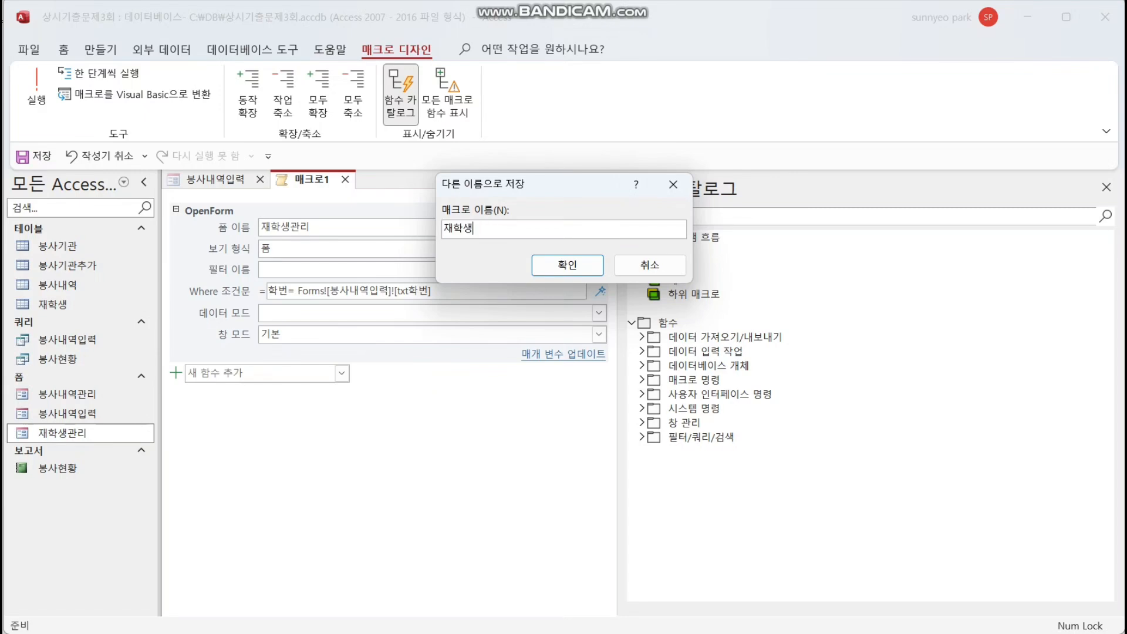
{"action": "type", "text": "보기"}
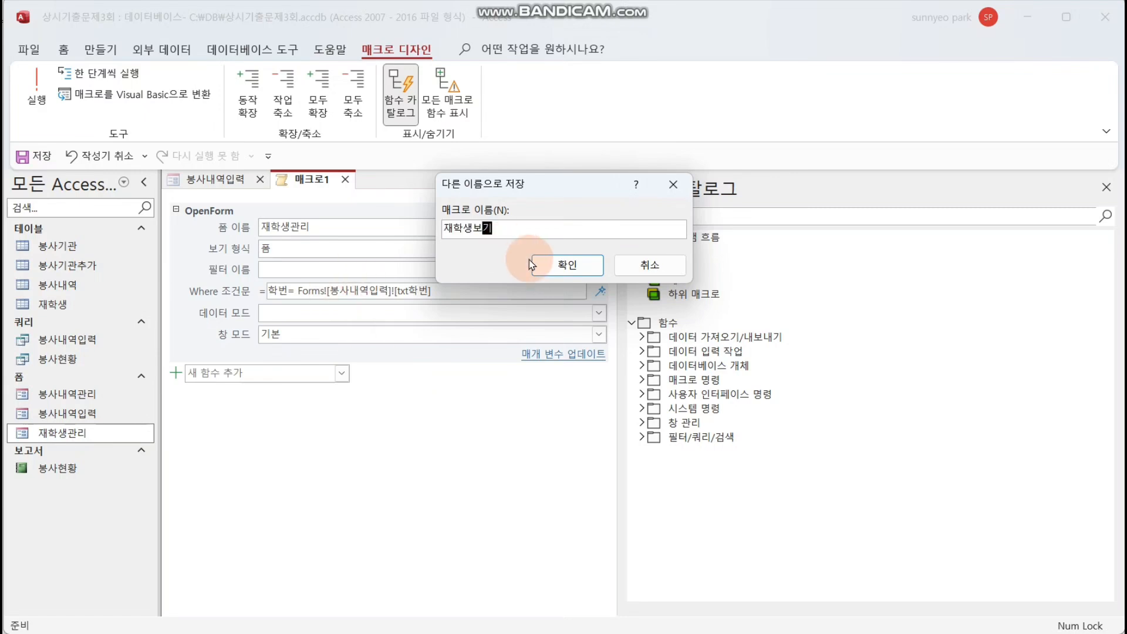
{"action": "left_click", "coordinate": [535, 266]}
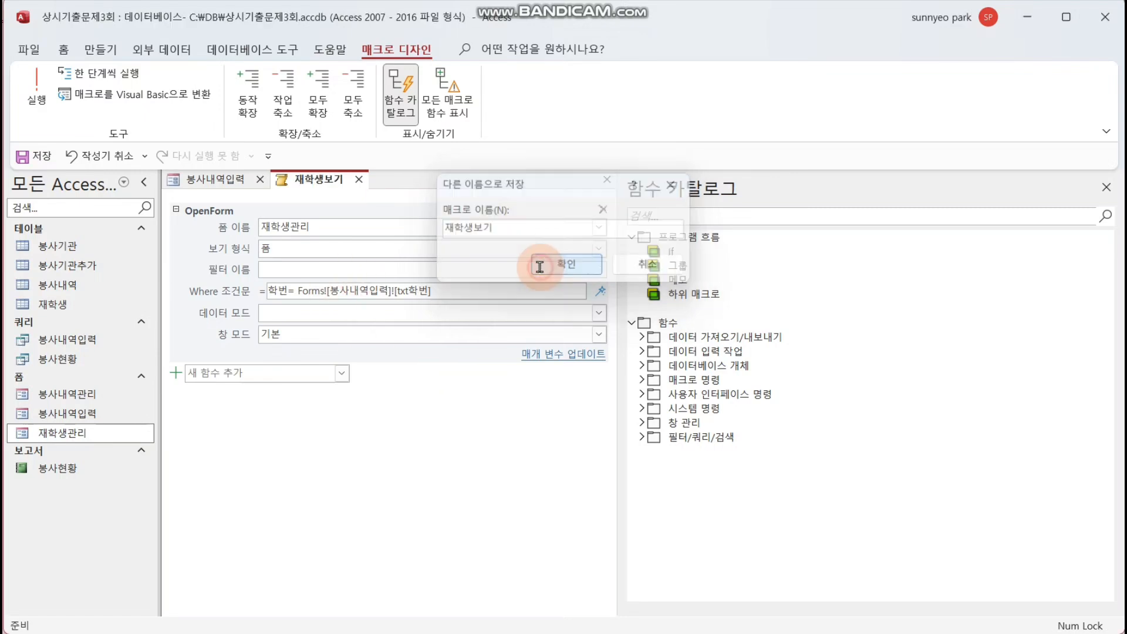
{"action": "left_click", "coordinate": [358, 180]}
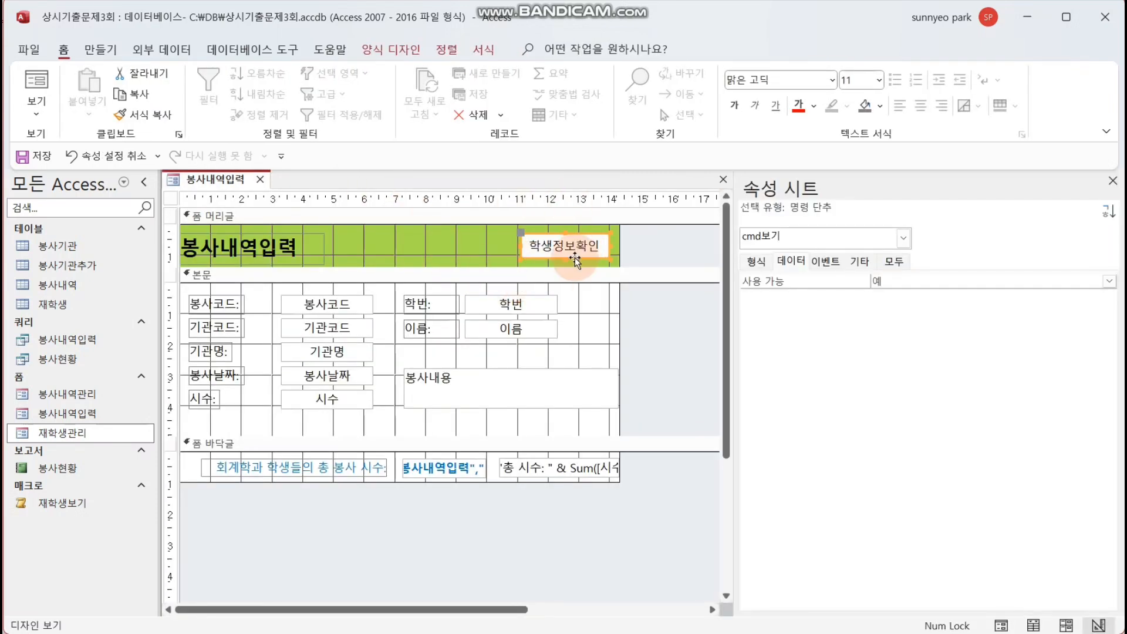
- Assign the 재학생보기 macro to the On Click event of the cmd보기 button, save the form and show it in Form view
{"action": "left_click", "coordinate": [825, 261]}
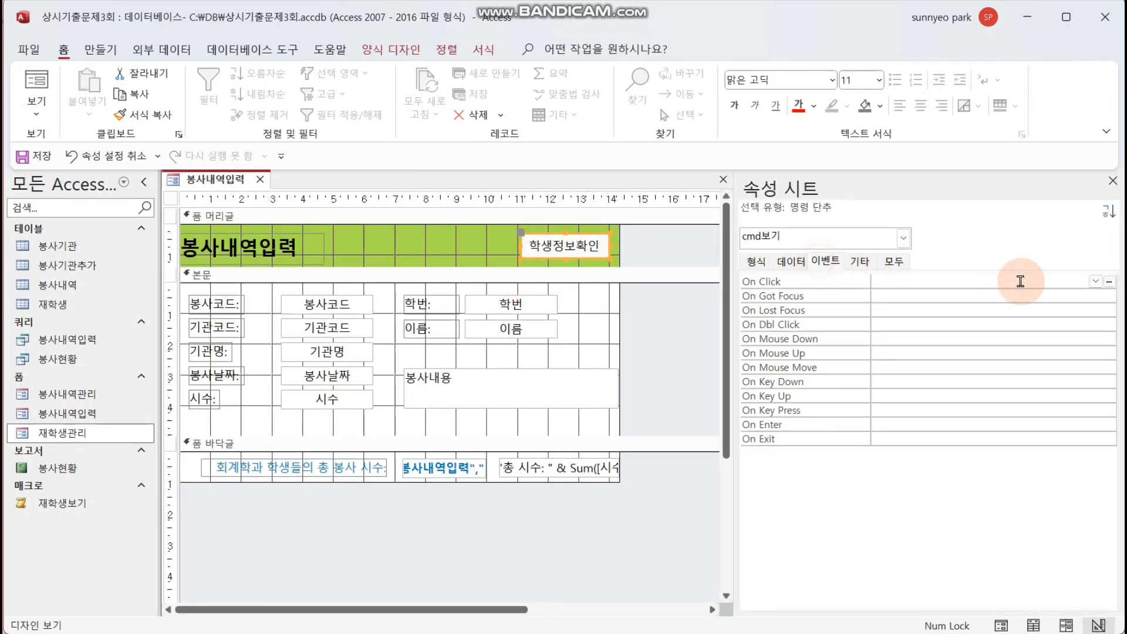
{"action": "left_click", "coordinate": [1095, 281]}
{"action": "left_click", "coordinate": [915, 292]}
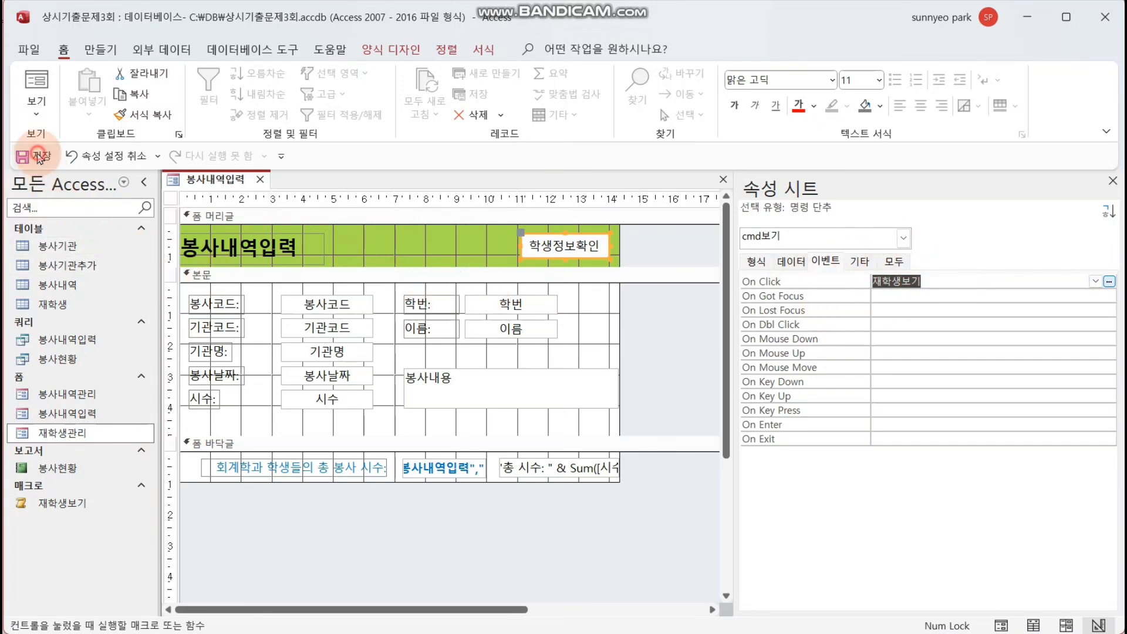
{"action": "left_click", "coordinate": [36, 88]}
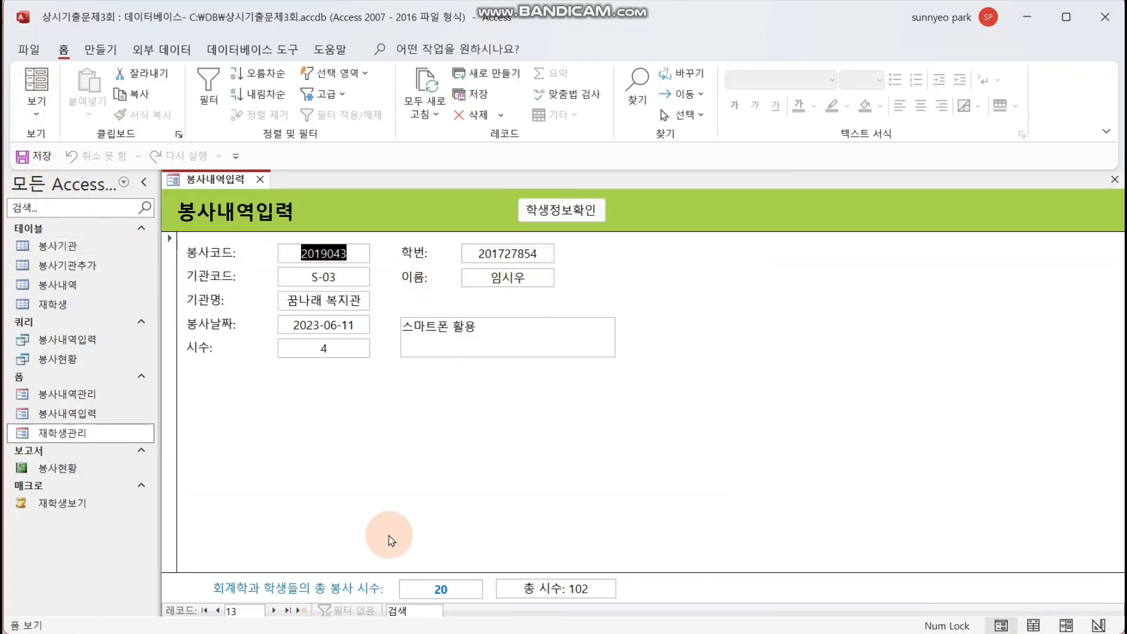
- Go to record 16, test the 학생정보확인 button, inspect the student form it opens and close that form
{"action": "triple_click", "coordinate": [274, 611]}
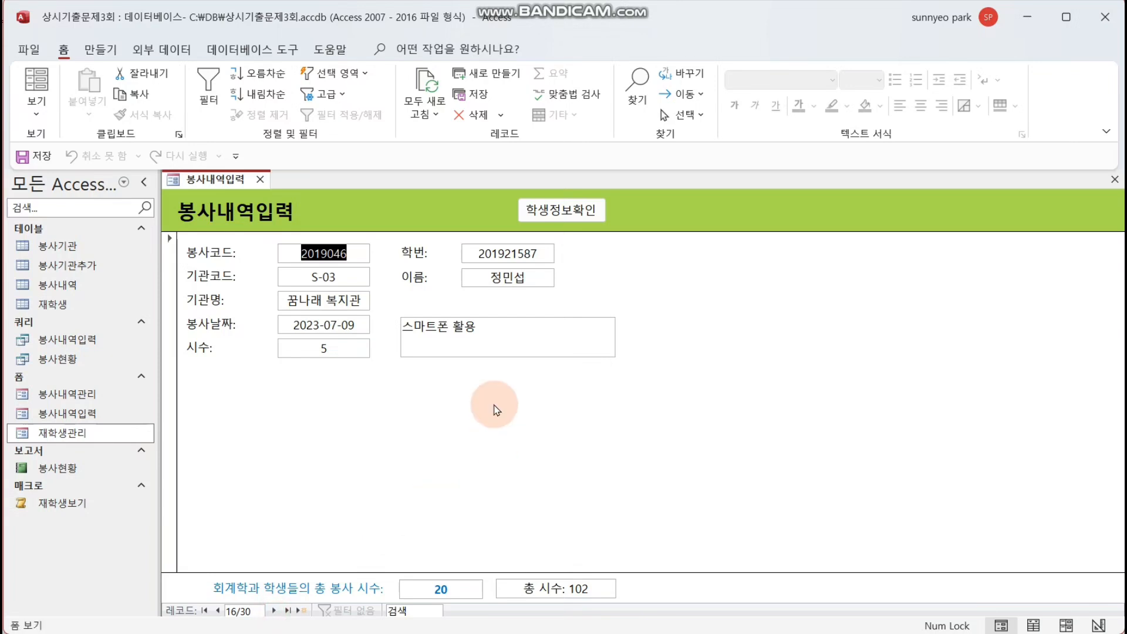
{"action": "left_click", "coordinate": [561, 211]}
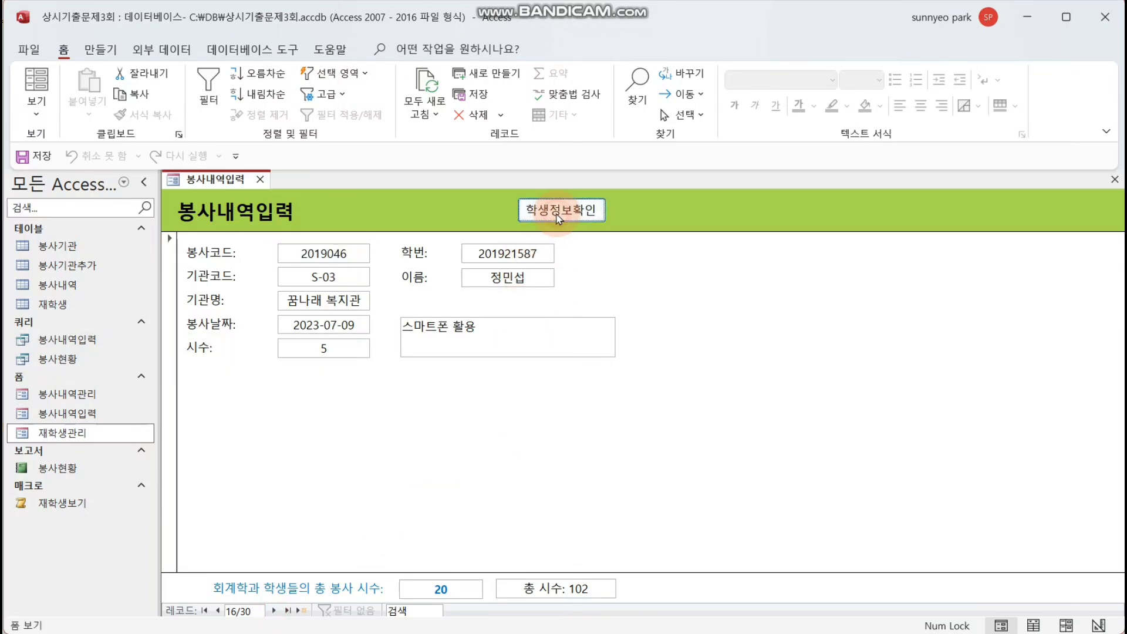
{"action": "left_click_drag", "start_coordinate": [1126, 1], "coordinate": [672, 133]}
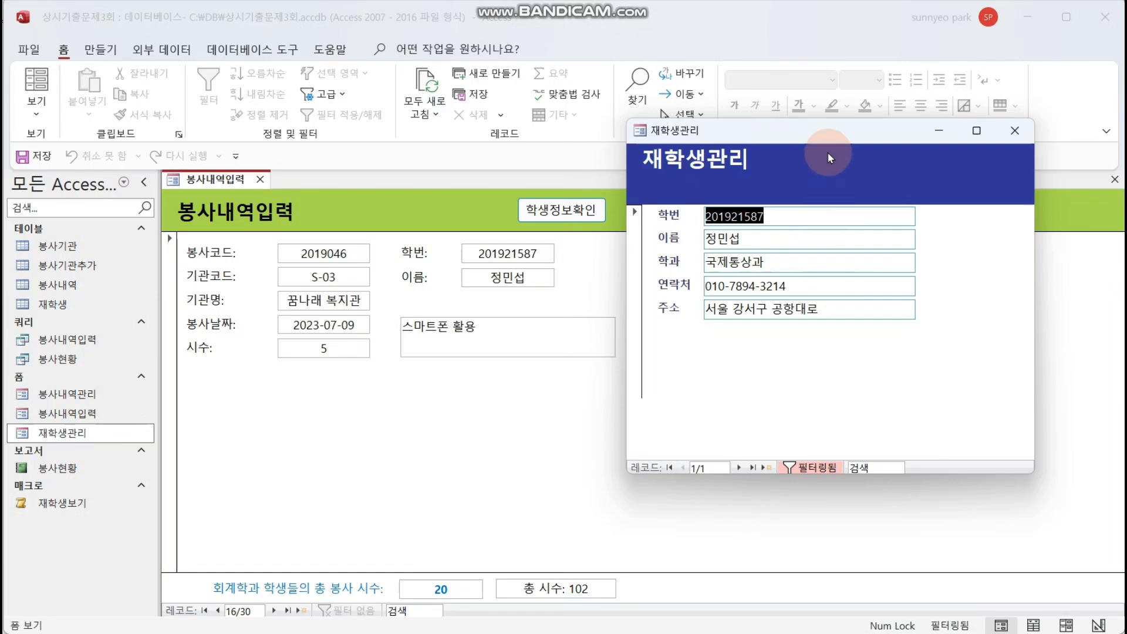
{"action": "left_click_drag", "start_coordinate": [841, 140], "coordinate": [188, 107]}
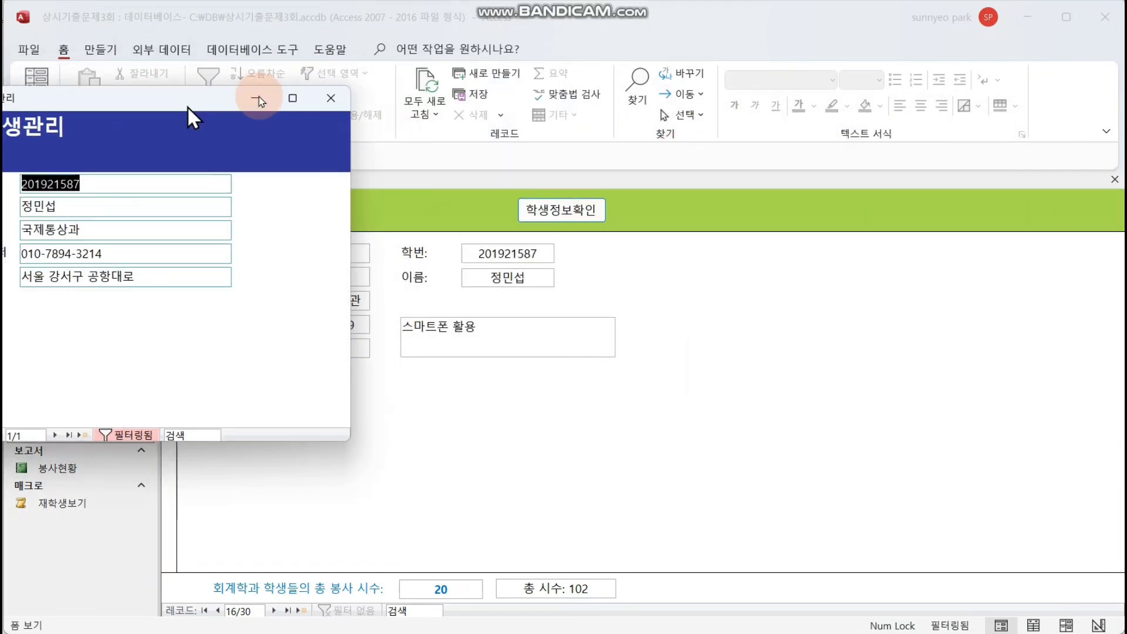
{"action": "left_click_drag", "start_coordinate": [258, 99], "coordinate": [692, 154]}
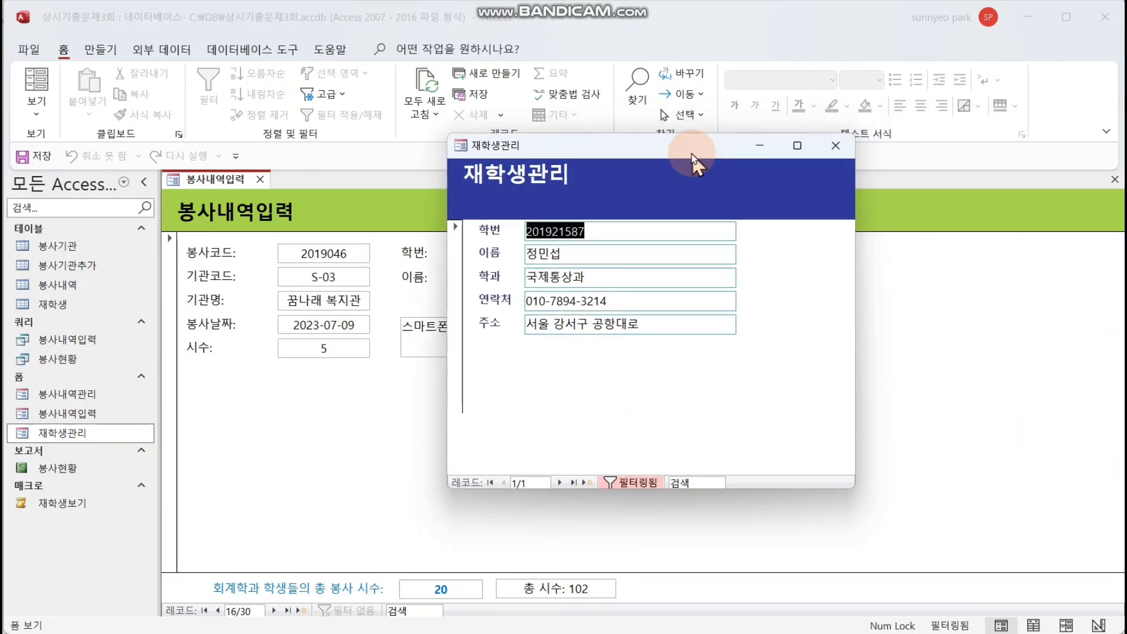
{"action": "left_click", "coordinate": [836, 147]}
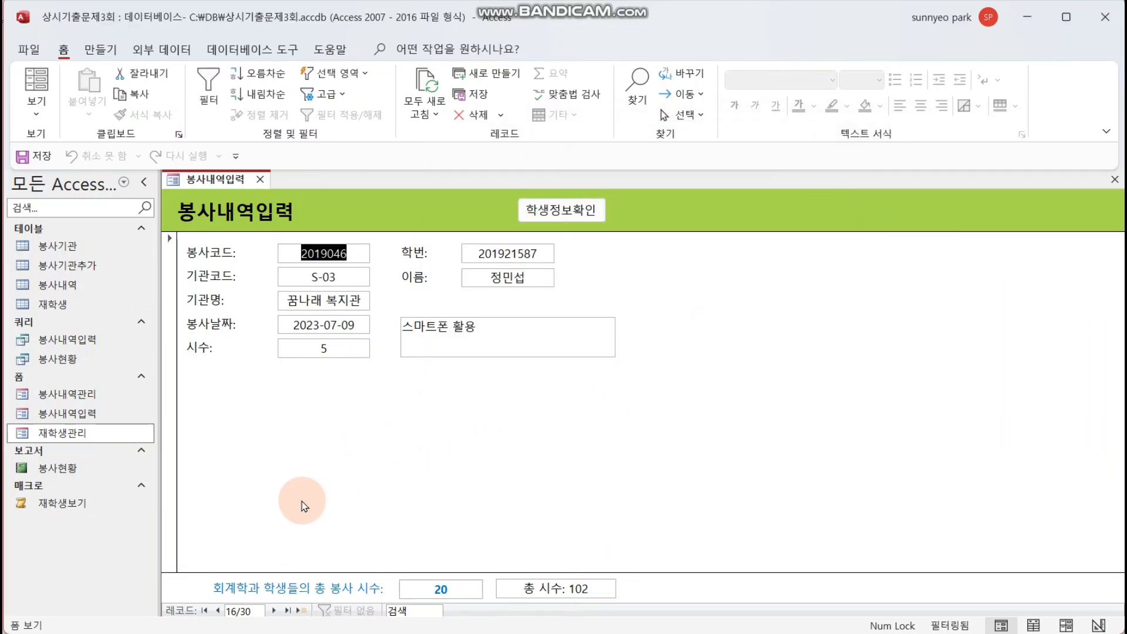
- Repeat the 학생정보확인 button test on record 22, then close both the student form and the 봉사내역입력 form
{"action": "left_click", "coordinate": [273, 610]}
{"action": "left_click", "coordinate": [273, 610]}
{"action": "left_click", "coordinate": [274, 610]}
{"action": "left_click", "coordinate": [274, 610]}
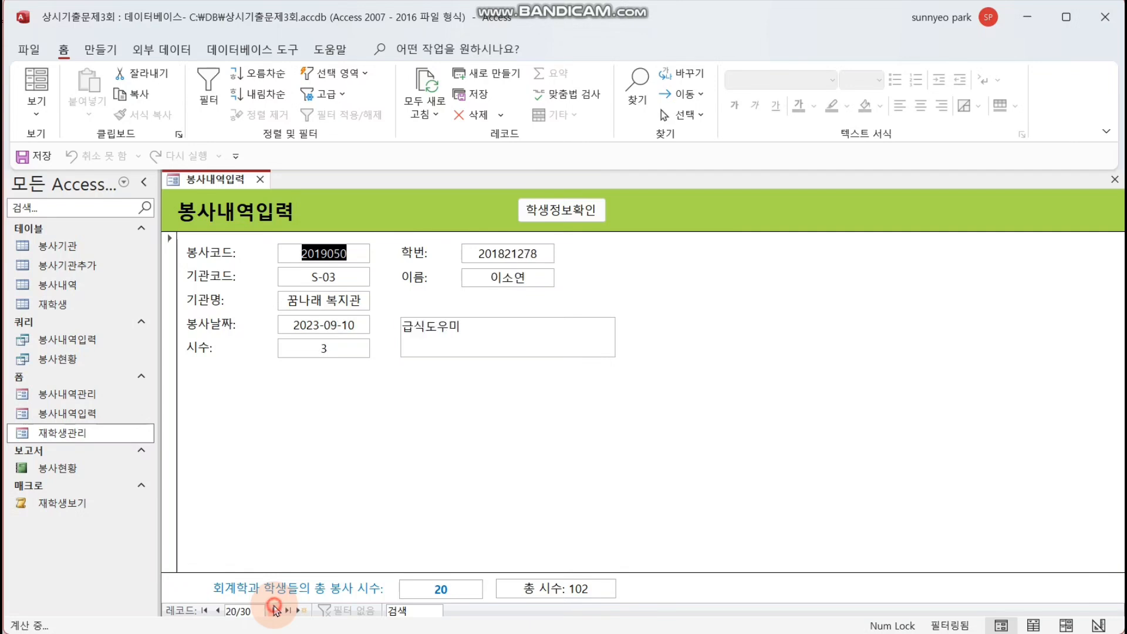
{"action": "left_click", "coordinate": [273, 610]}
{"action": "left_click", "coordinate": [273, 610]}
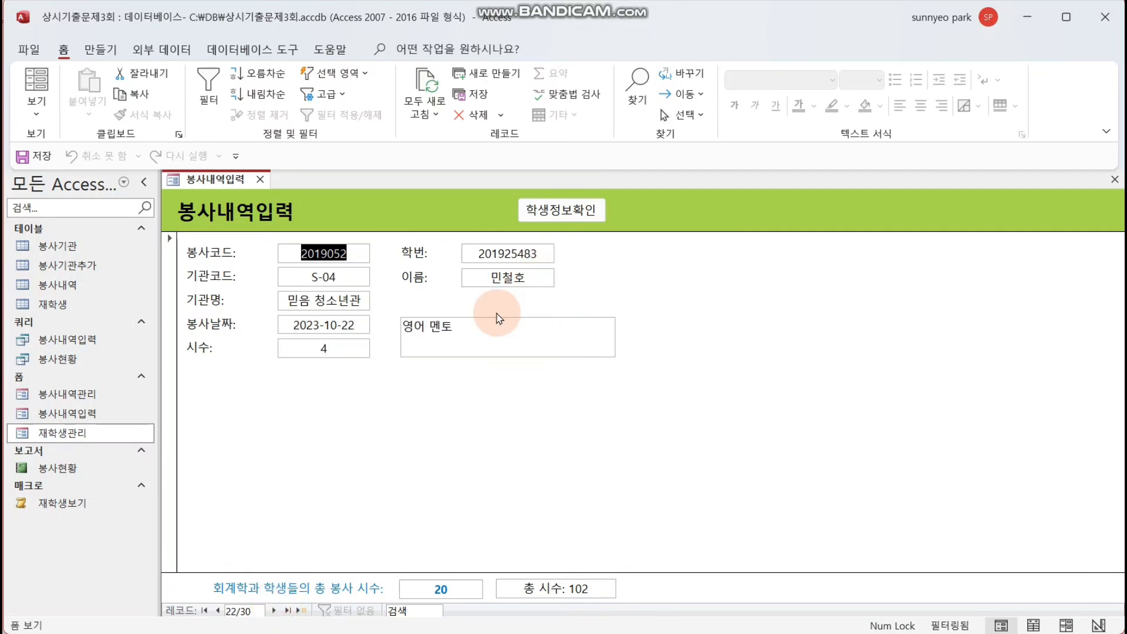
{"action": "left_click", "coordinate": [560, 210]}
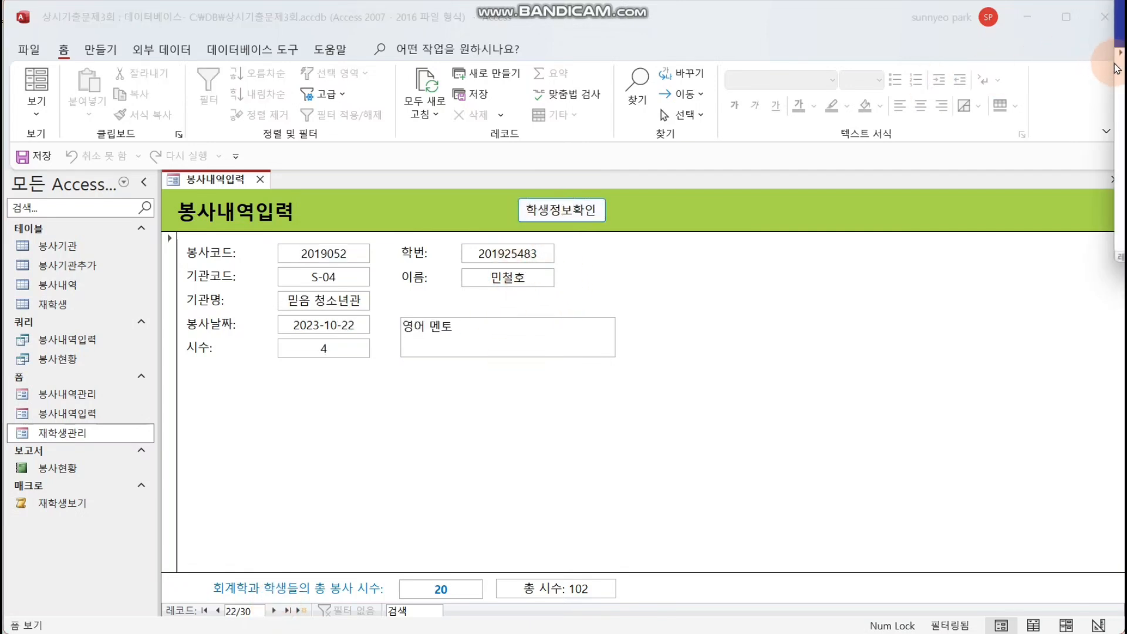
{"action": "left_click_drag", "start_coordinate": [1126, 2], "coordinate": [644, 128]}
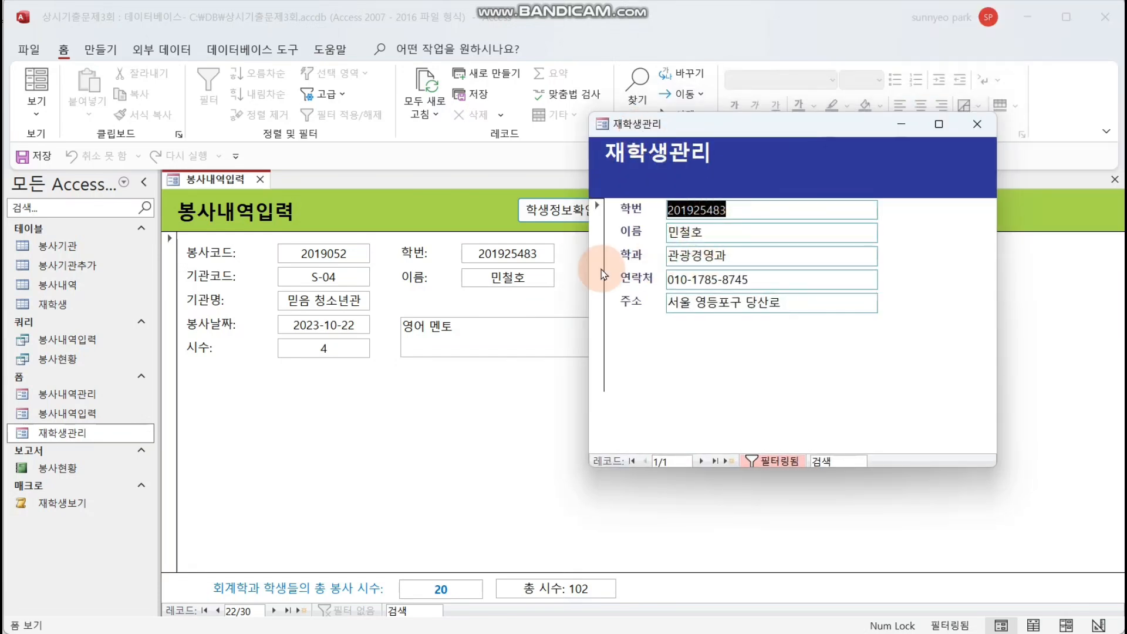
{"action": "left_click", "coordinate": [977, 125]}
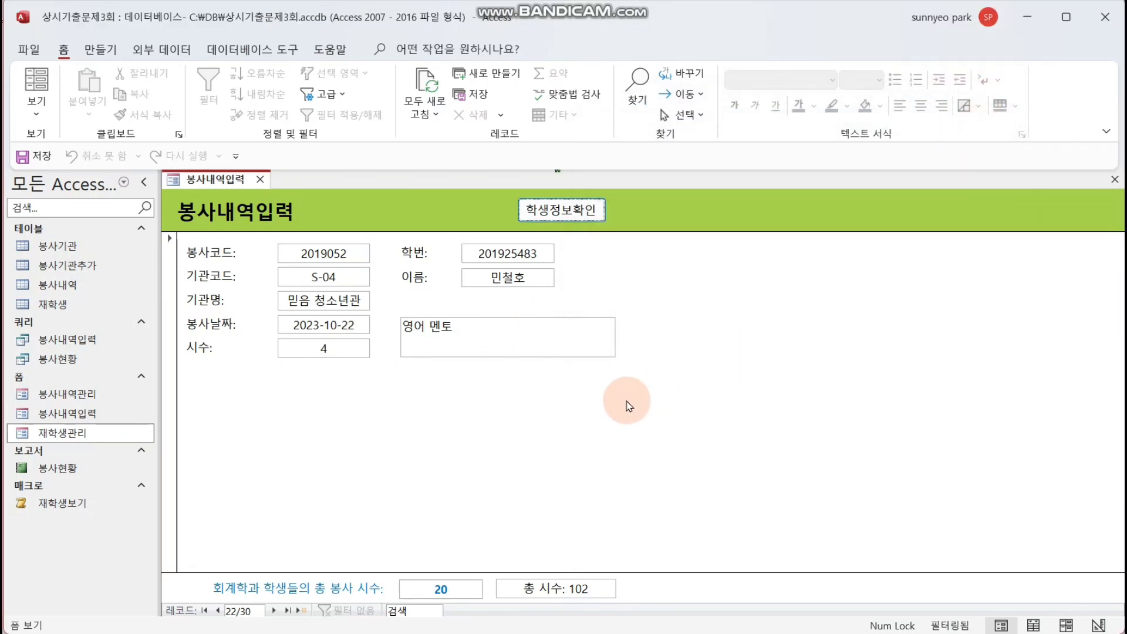
{"action": "left_click", "coordinate": [260, 179]}
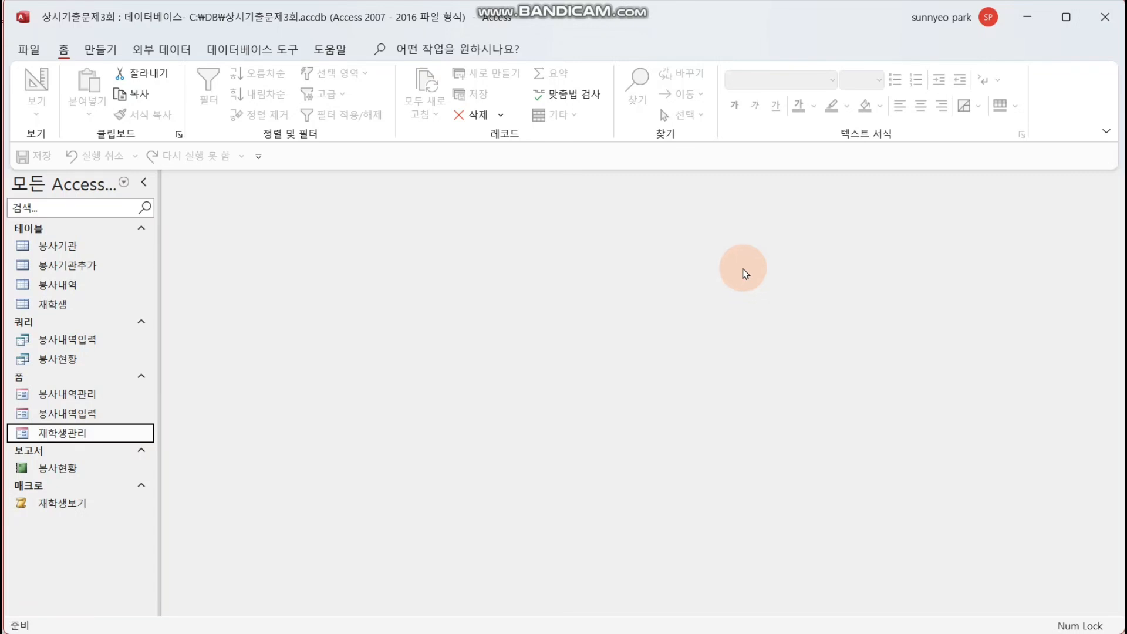
- Open the 봉사현황 report in print preview and examine its date, column headings and 기관명 groups at 100%
{"action": "left_click", "coordinate": [108, 468]}
{"action": "double_click", "coordinate": [108, 469]}
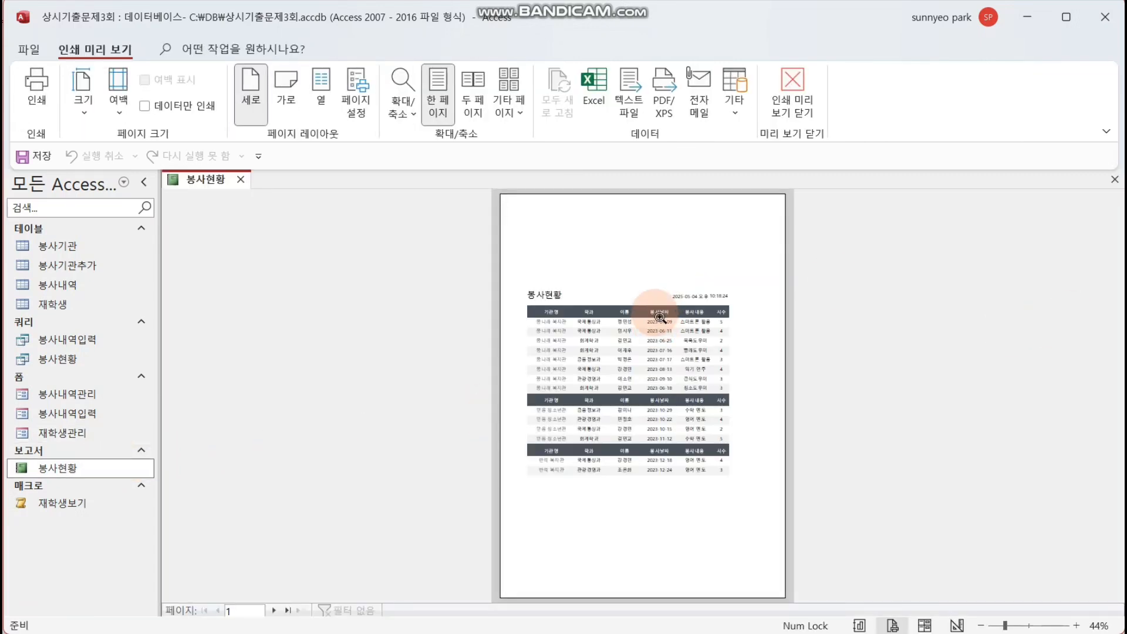
{"action": "left_click", "coordinate": [600, 334]}
{"action": "left_click", "coordinate": [604, 340]}
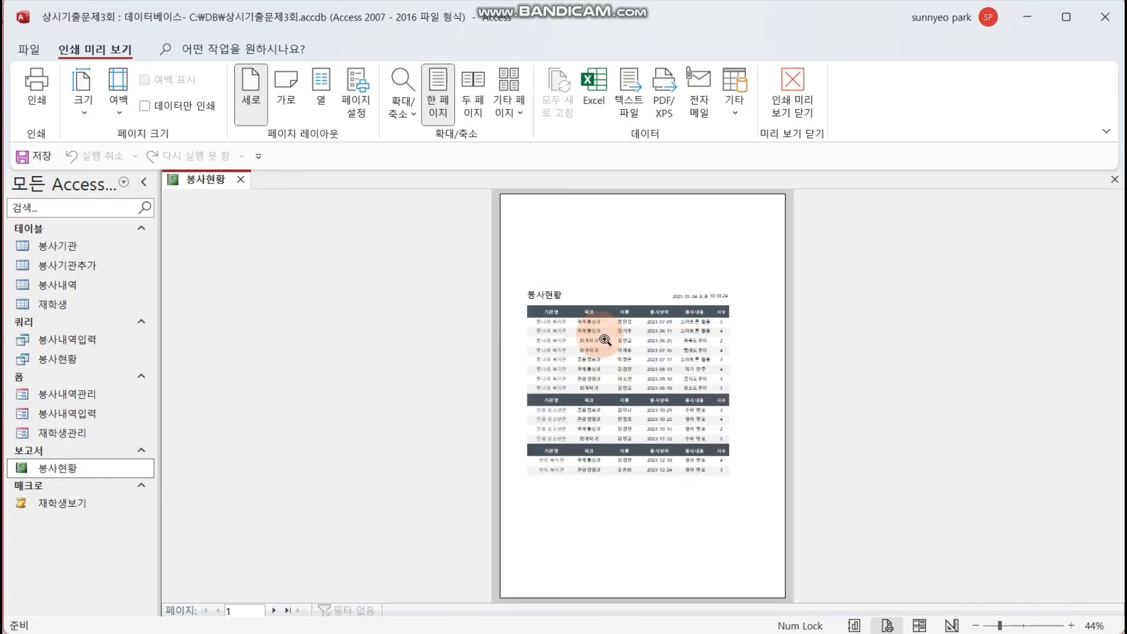
{"action": "left_click", "coordinate": [590, 336]}
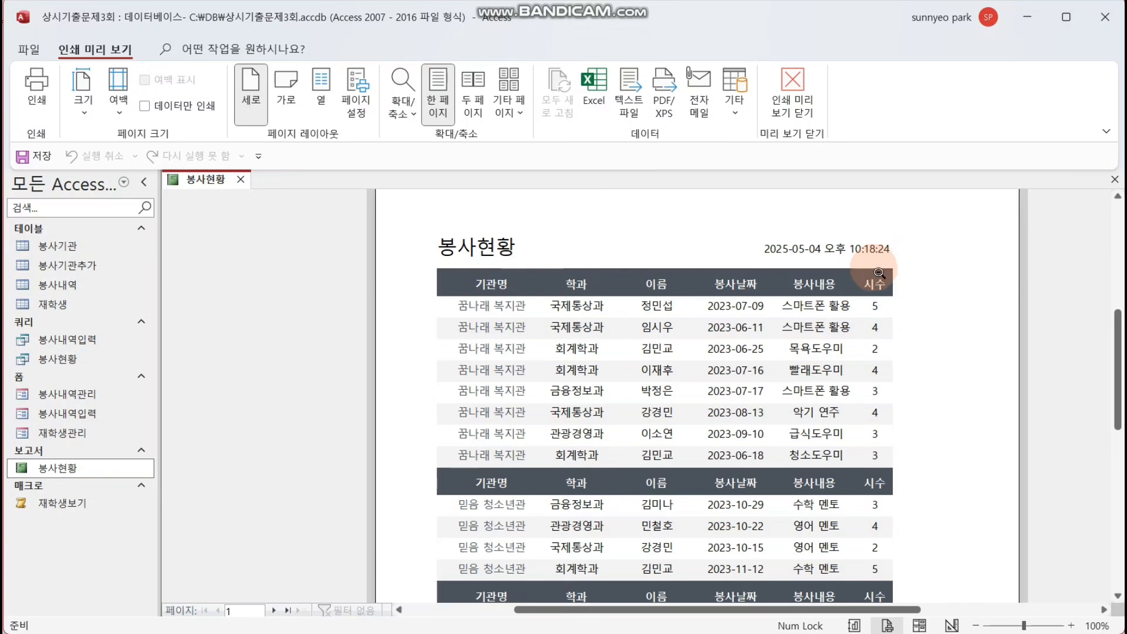
{"action": "scroll", "coordinate": [794, 346], "scroll_direction": "down", "scroll_amount": 3}
{"action": "scroll", "coordinate": [798, 355], "scroll_direction": "down", "scroll_amount": 2}
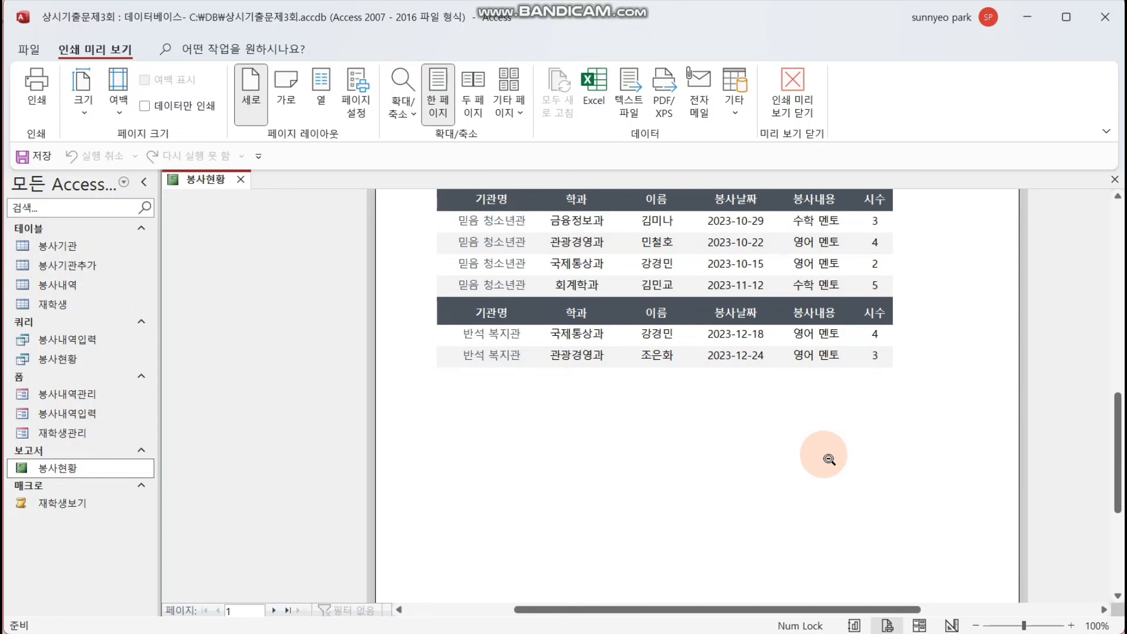
- In the report's Design view, add a descending sort on 학과 within the 기관명 group and close the grouping settings
{"action": "right_click", "coordinate": [635, 388]}
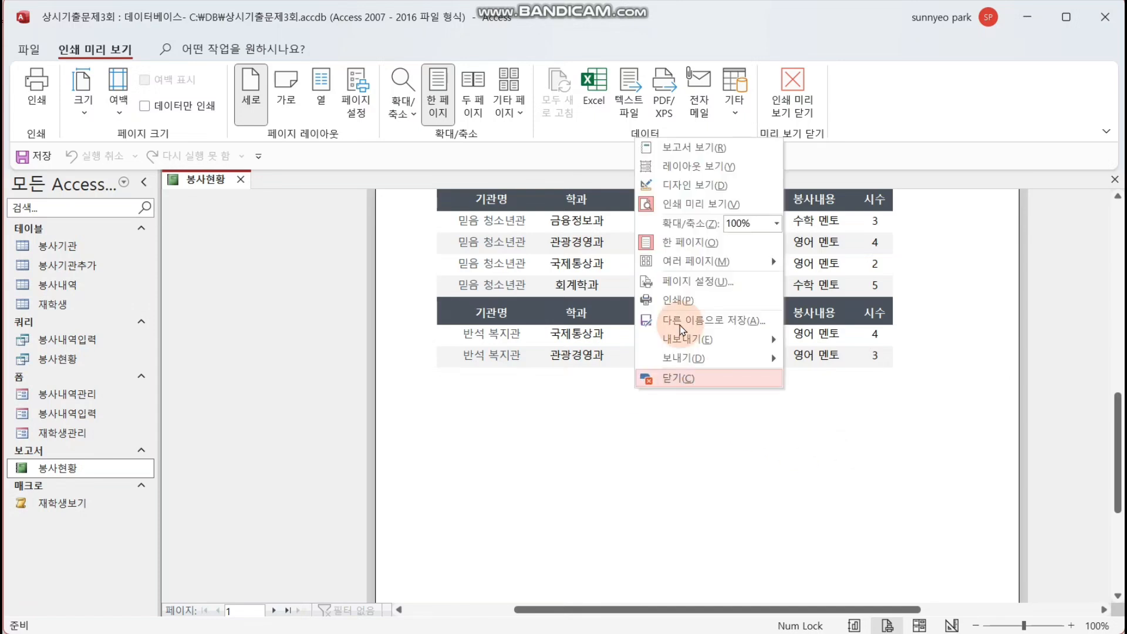
{"action": "left_click", "coordinate": [711, 185]}
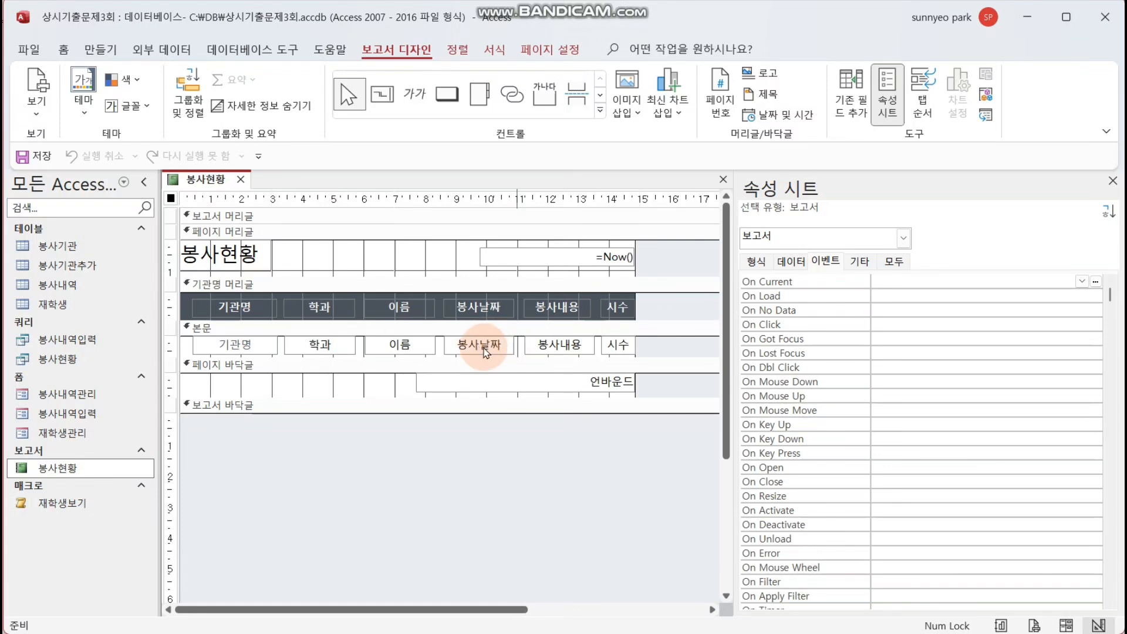
{"action": "left_click", "coordinate": [191, 114]}
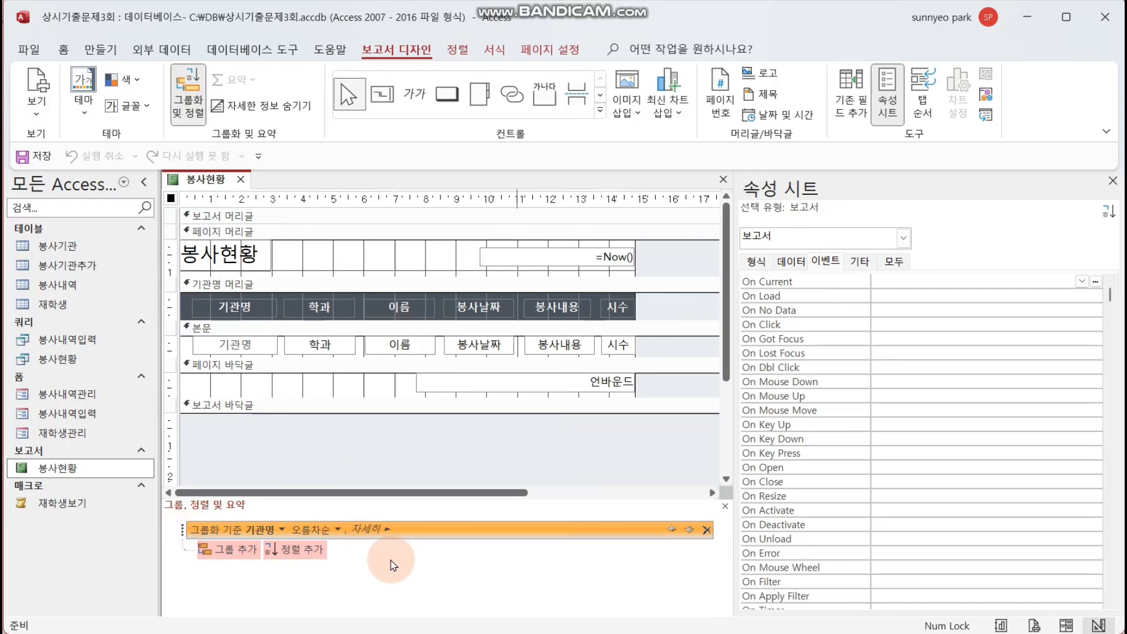
{"action": "left_click", "coordinate": [295, 550]}
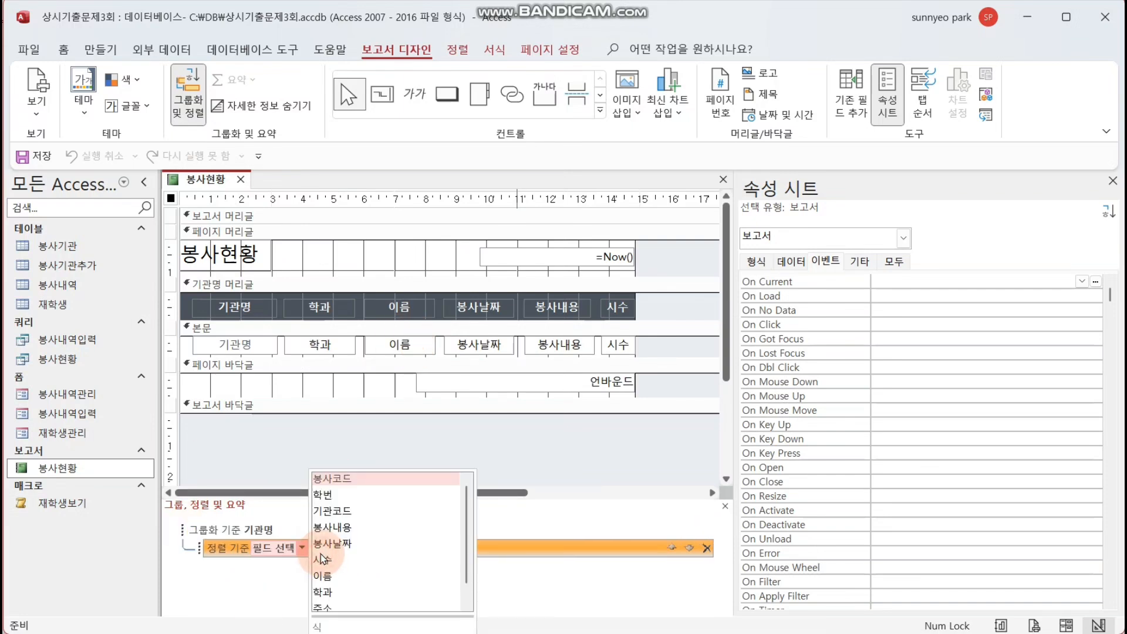
{"action": "left_click", "coordinate": [339, 592]}
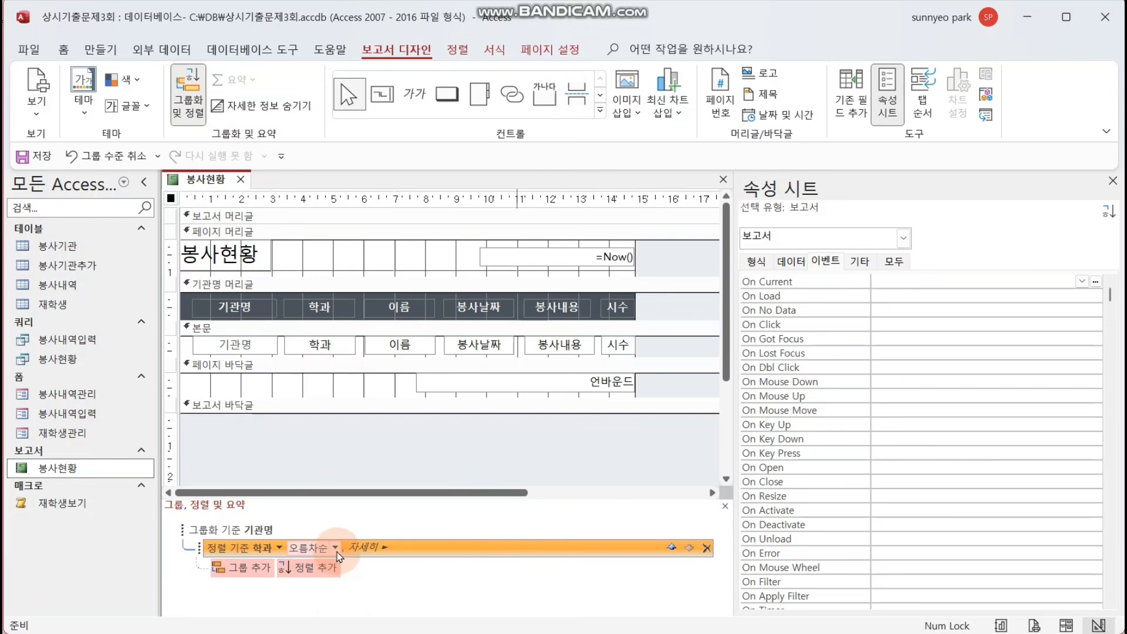
{"action": "left_click", "coordinate": [320, 548]}
{"action": "left_click", "coordinate": [322, 567]}
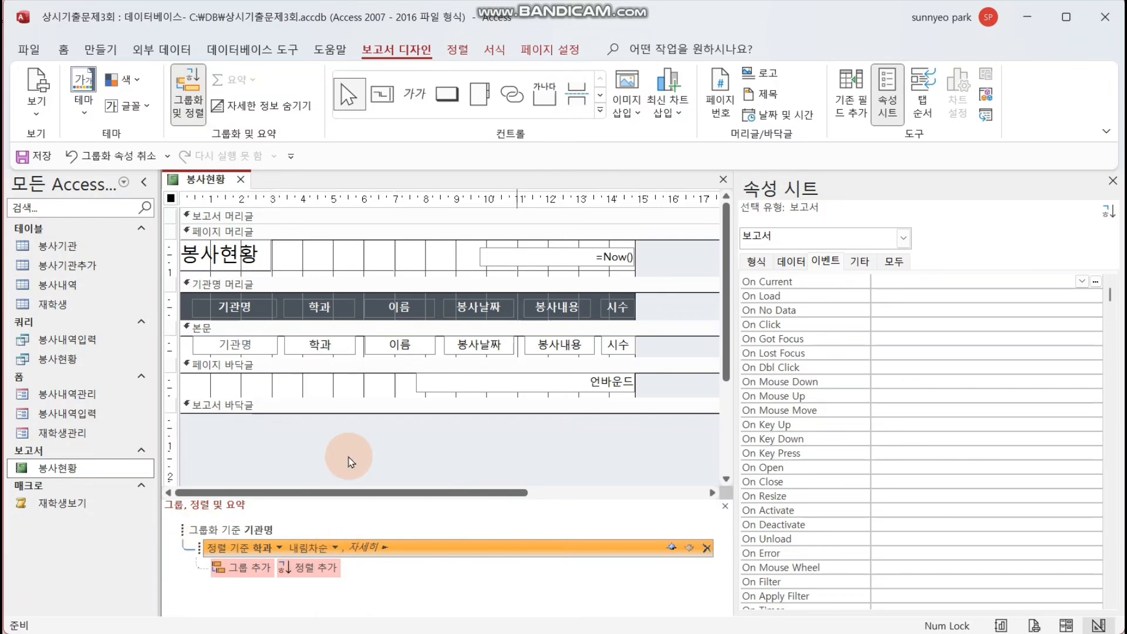
{"action": "left_click", "coordinate": [189, 95]}
- Preview the report to check the 학과 order within each 기관명 group, and return to Design view
{"action": "left_click", "coordinate": [61, 98]}
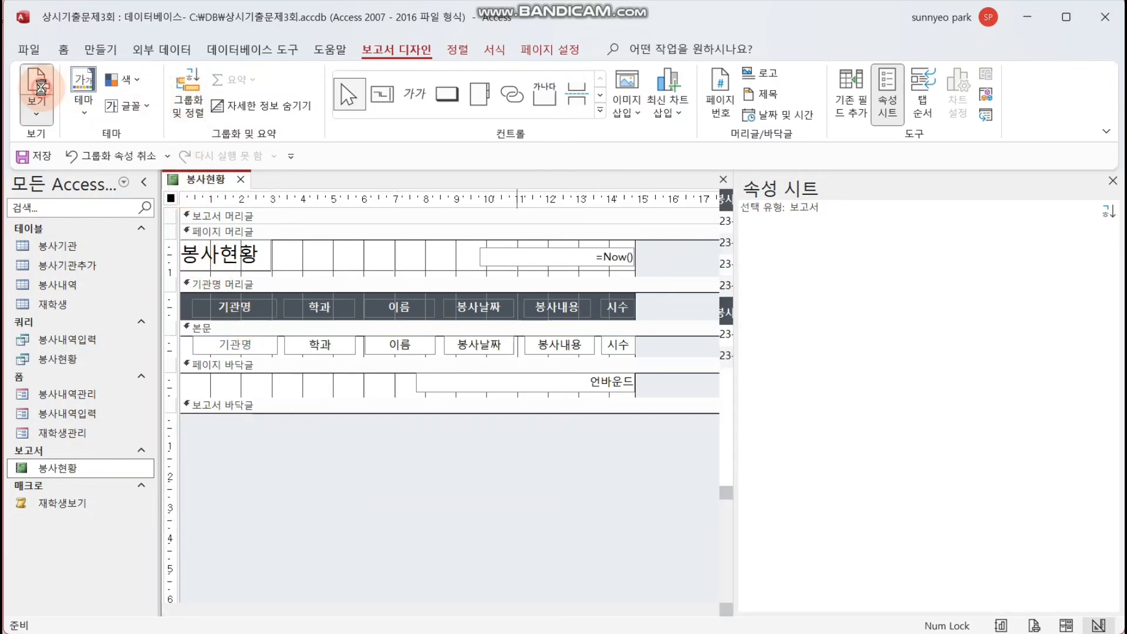
{"action": "left_click", "coordinate": [580, 280]}
{"action": "left_click", "coordinate": [613, 326]}
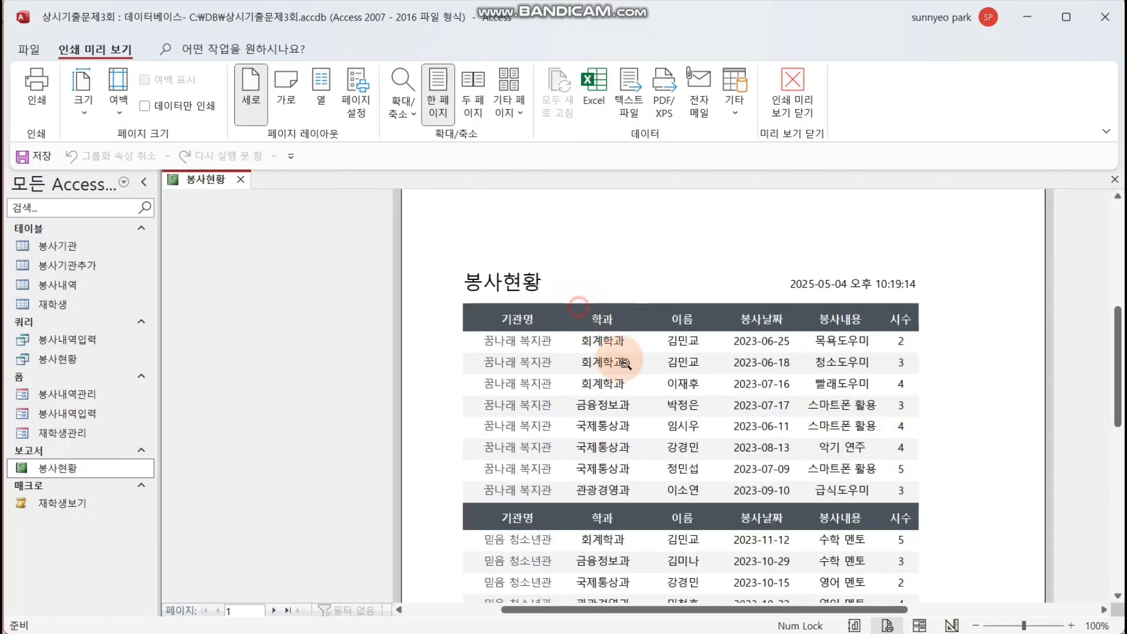
{"action": "right_click", "coordinate": [644, 287]}
{"action": "left_click", "coordinate": [694, 339]}
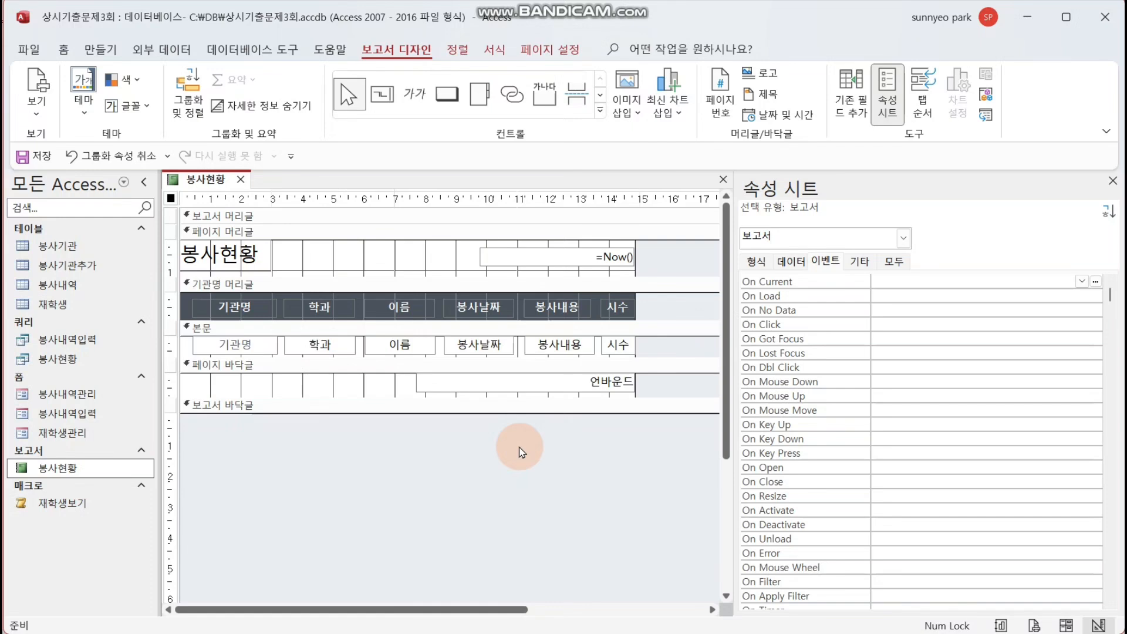
- Set the Format property of the txt날짜 text box in the page header to yyyy년 m월
{"action": "left_click", "coordinate": [601, 259]}
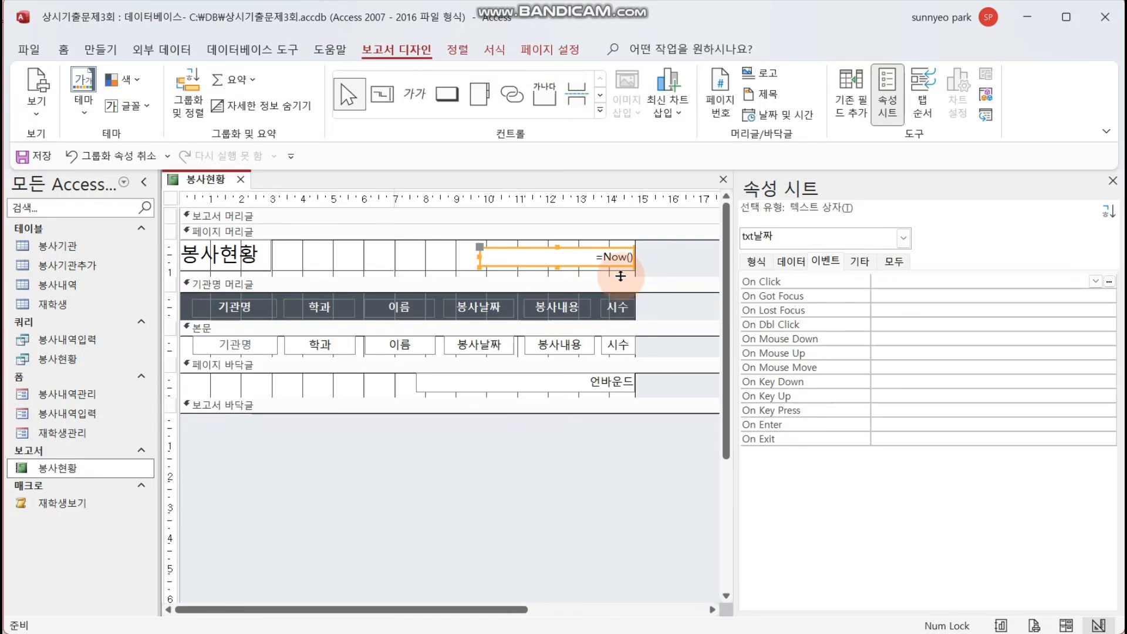
{"action": "left_click", "coordinate": [756, 261]}
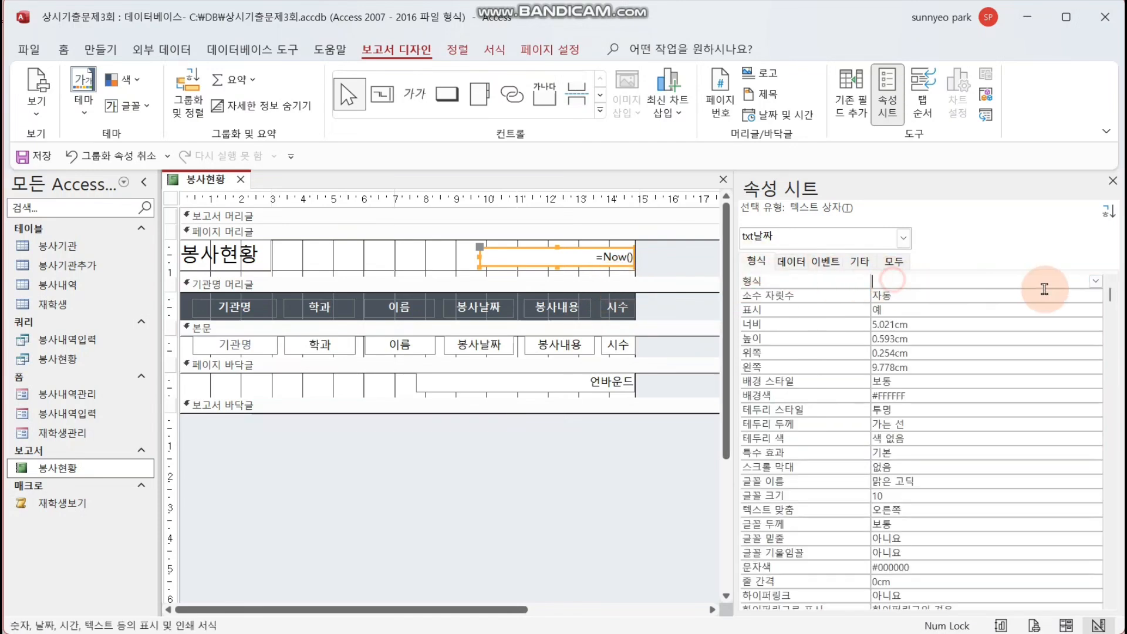
{"action": "left_click", "coordinate": [1095, 281]}
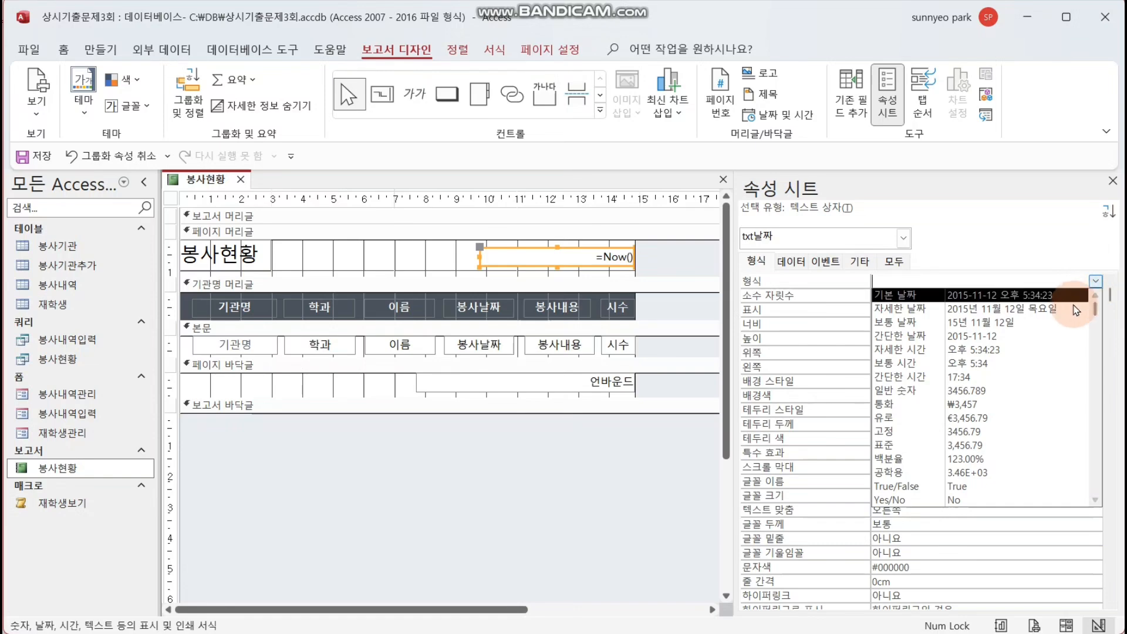
{"action": "left_click", "coordinate": [896, 280]}
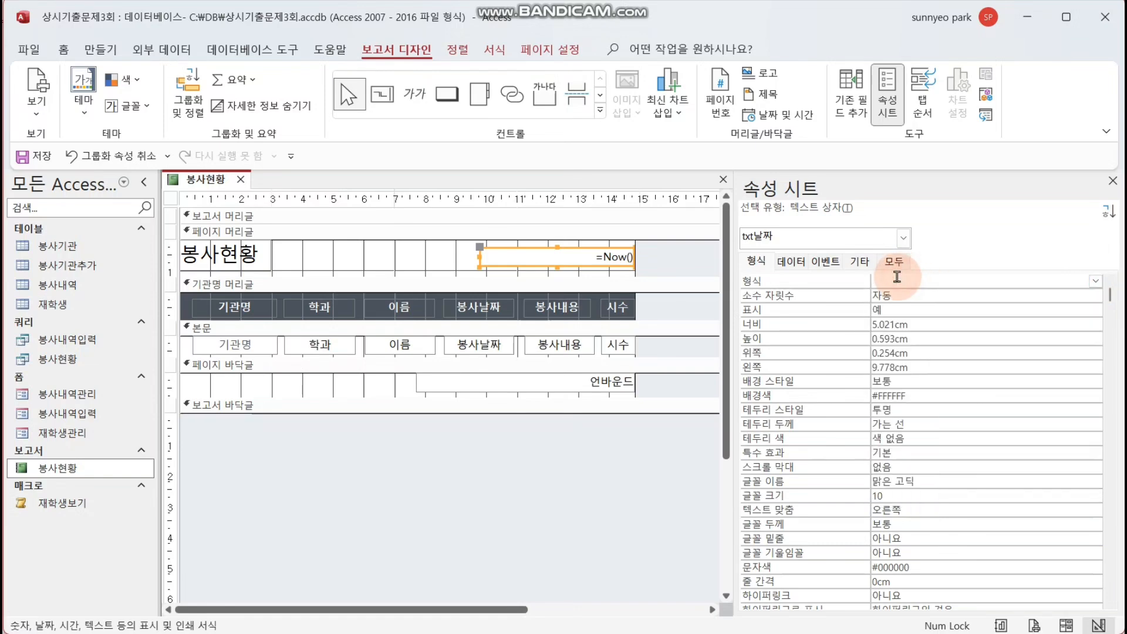
{"action": "right_click", "coordinate": [899, 287]}
{"action": "left_click", "coordinate": [939, 306]}
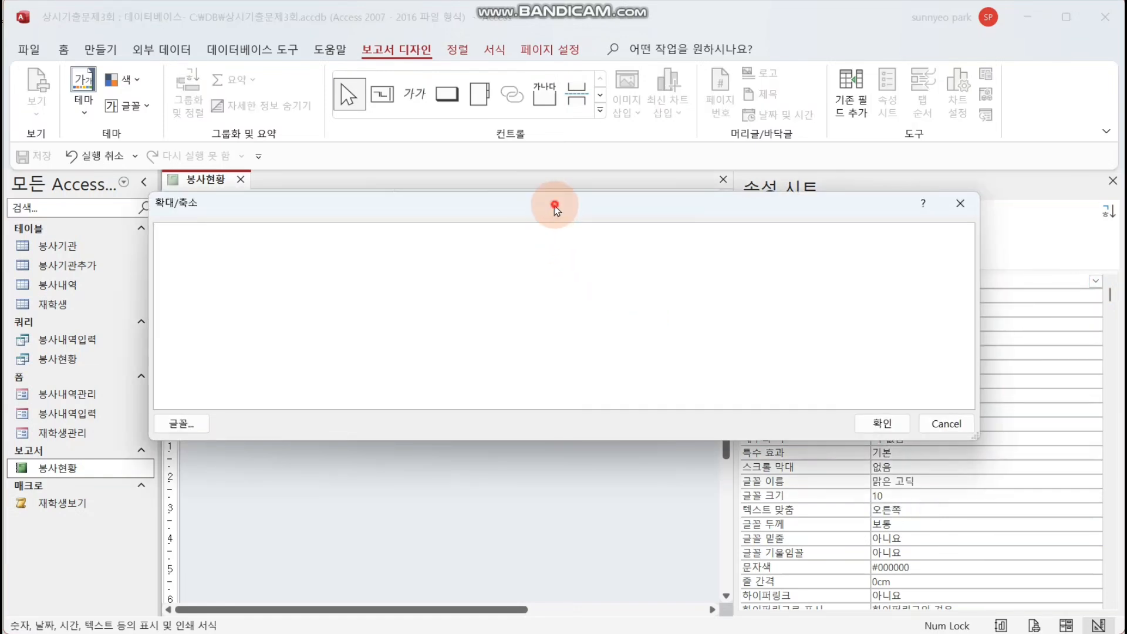
{"action": "left_click_drag", "start_coordinate": [548, 201], "coordinate": [641, 334]}
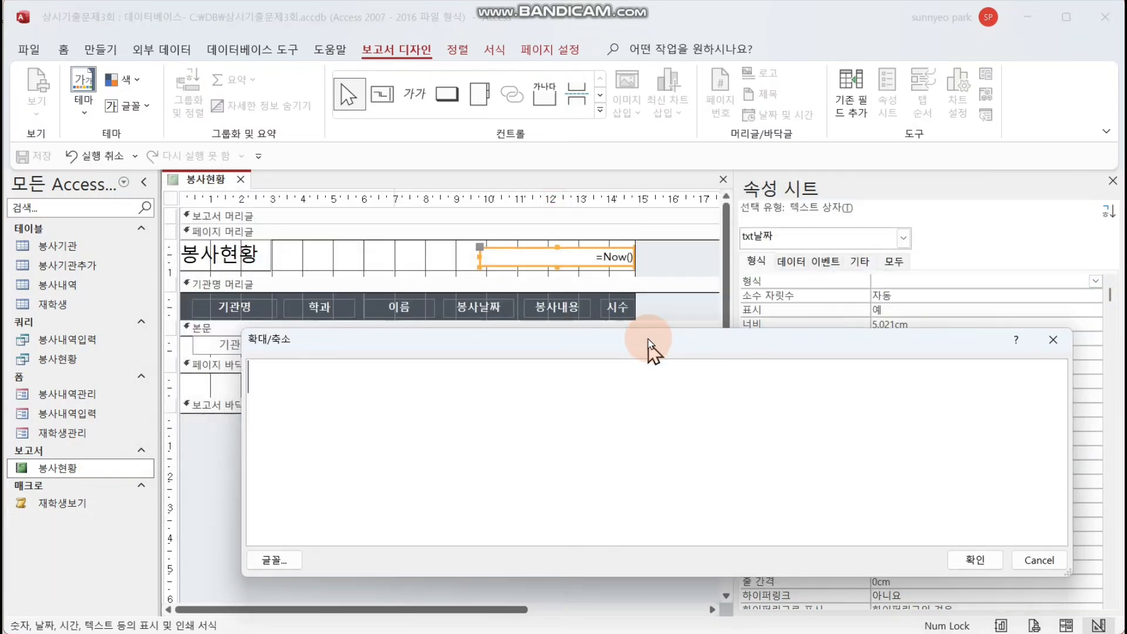
{"action": "left_click", "coordinate": [498, 404]}
{"action": "type", "text": "yyyy년"}
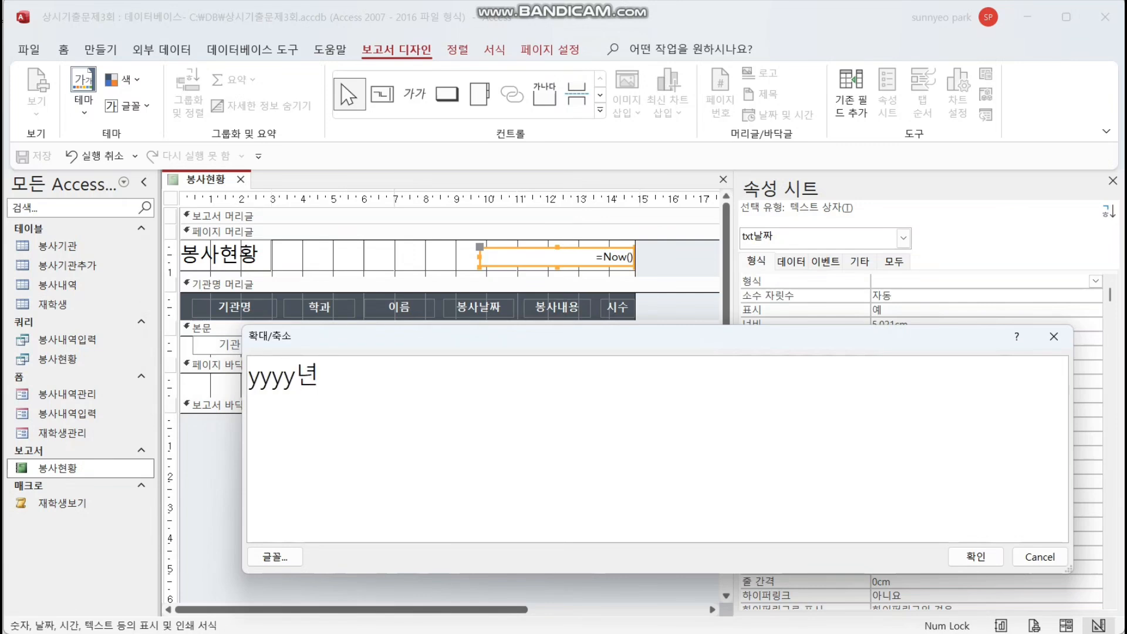
{"action": "type", "text": " ㅡ"}
{"action": "key", "text": "BackSpace"}
{"action": "type", "text": "ㅡ"}
{"action": "key", "text": "BackSpace"}
{"action": "type", "text": "d"}
{"action": "key", "text": "BackSpace"}
{"action": "type", "text": "ㅇ"}
{"action": "key", "text": "BackSpace"}
{"action": "type", "text": "m nj"}
{"action": "key", "text": "BackSpace"}
{"action": "key", "text": "BackSpace"}
{"action": "key", "text": "BackSpace"}
{"action": "type", "text": "월"}
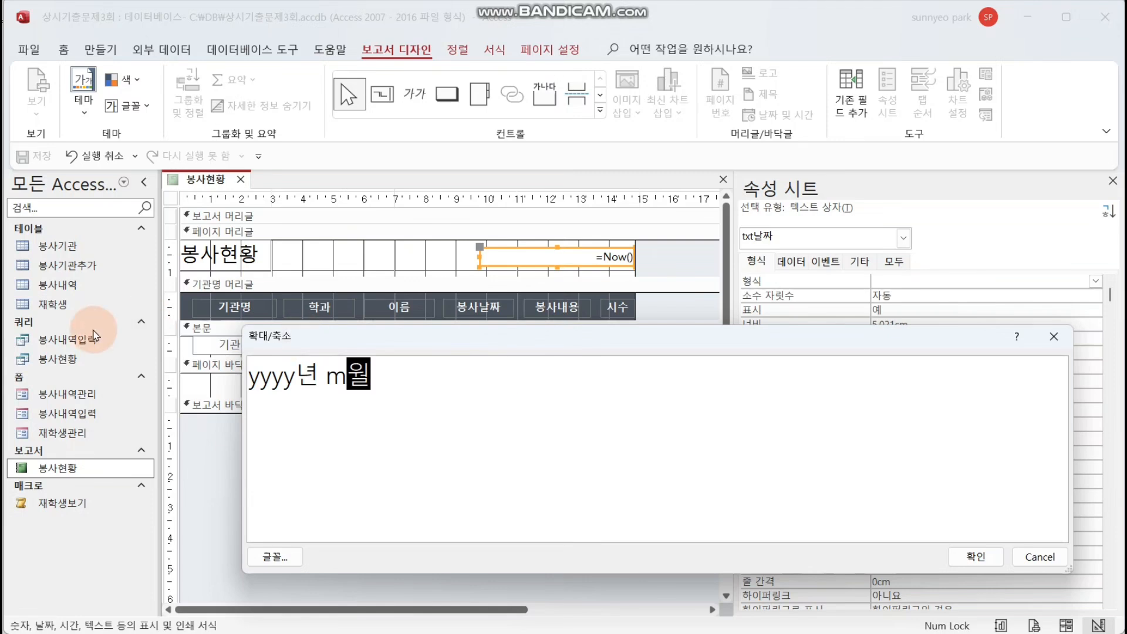
{"action": "left_click", "coordinate": [976, 556]}
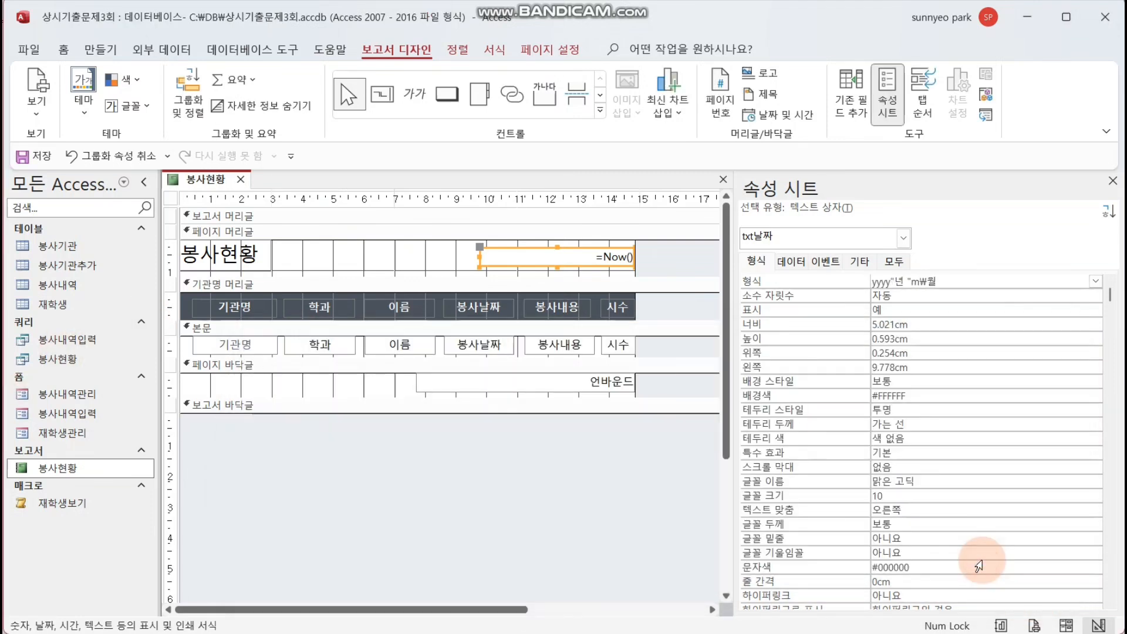
{"action": "key", "text": "Return"}
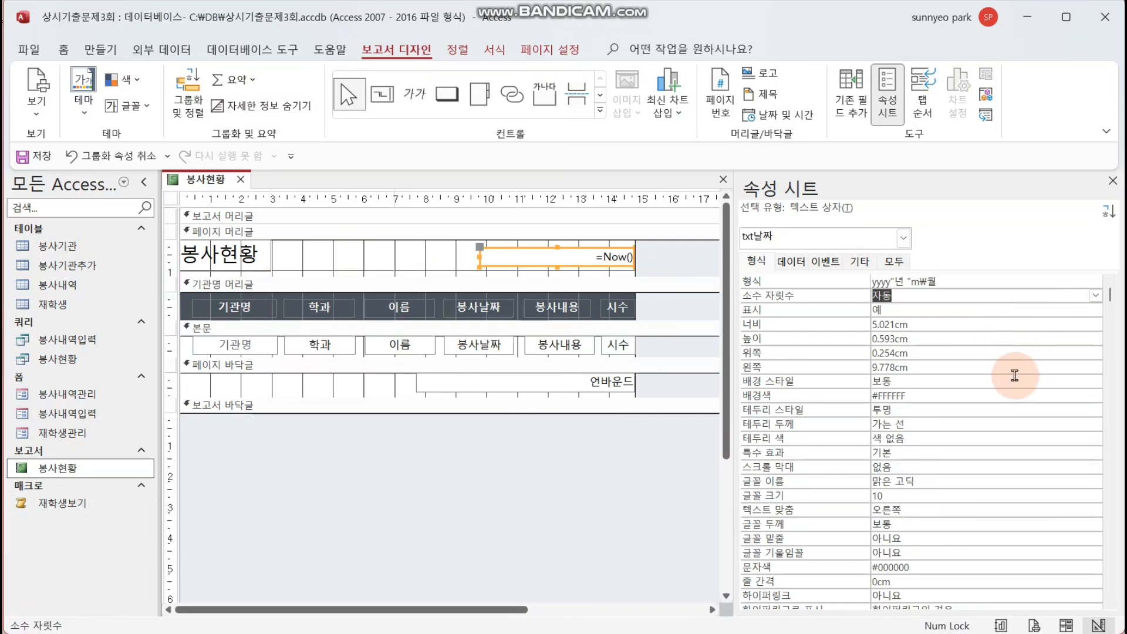
- Preview the report to check the date format in the page header, and return to Design view
{"action": "left_click", "coordinate": [42, 84]}
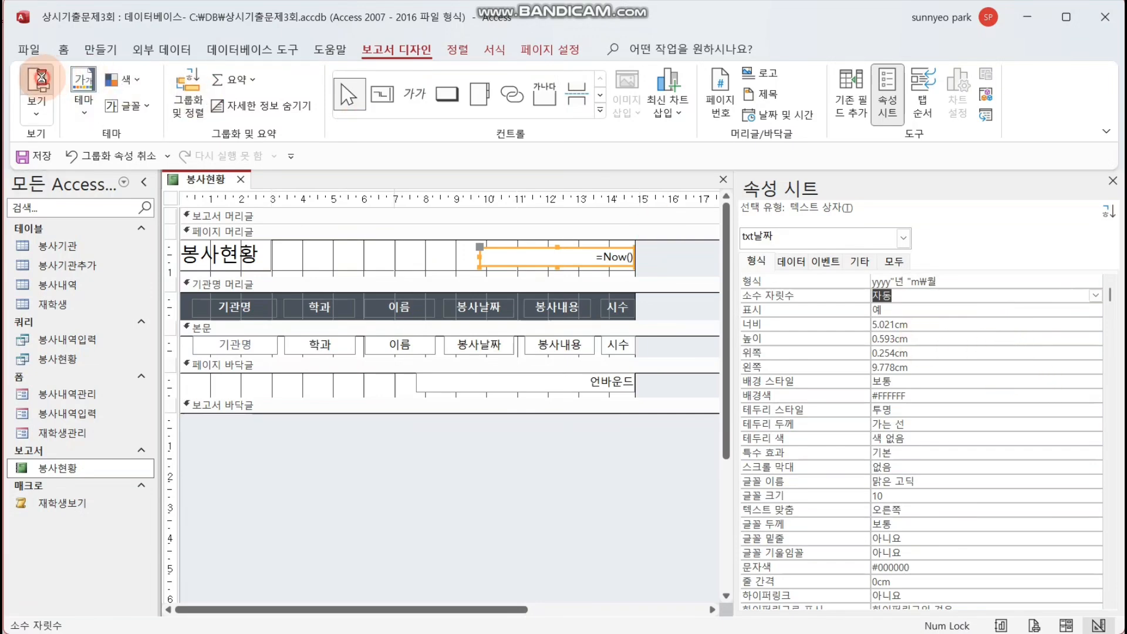
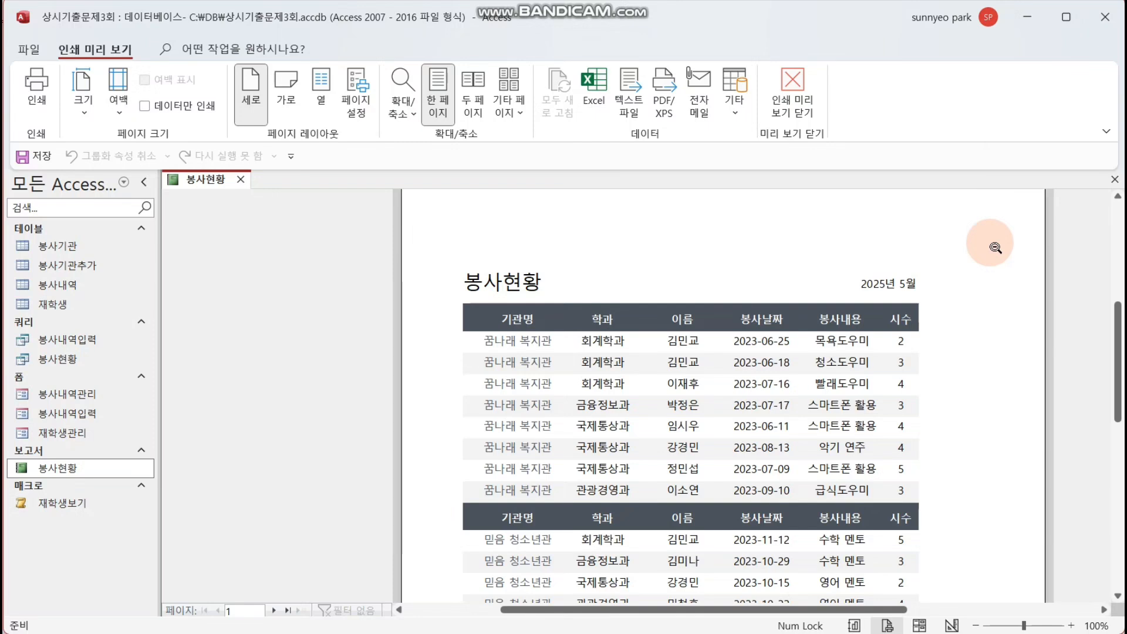
{"action": "right_click", "coordinate": [993, 246]}
{"action": "left_click", "coordinate": [1088, 301]}
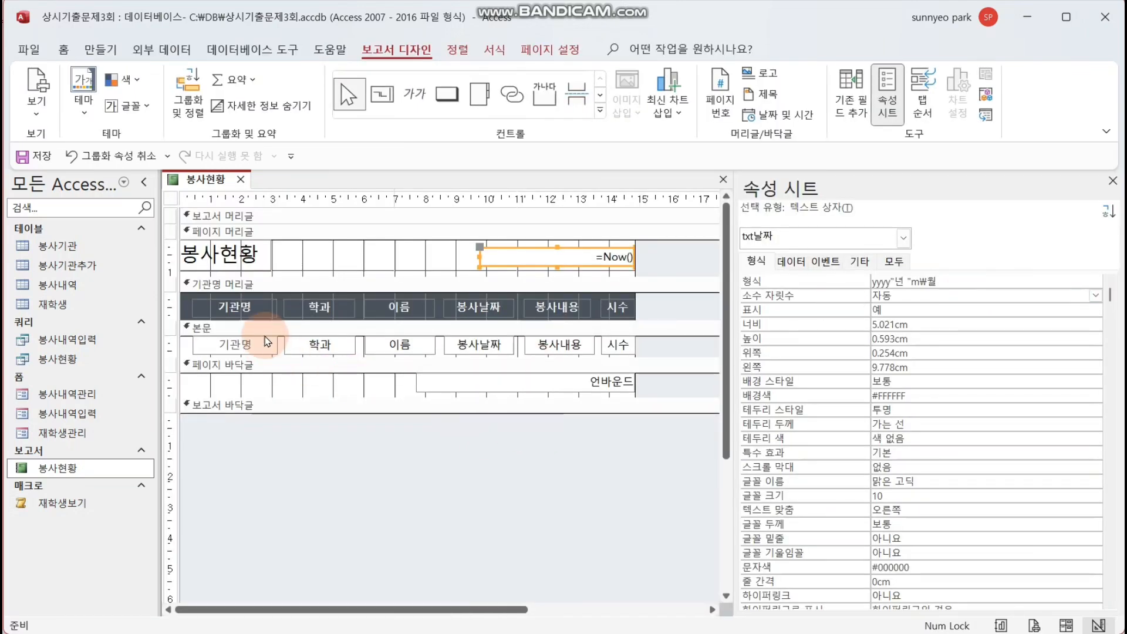
- Set Repeat Section to 예 for the 기관명 group header and Hide Duplicates to 예 for the txt기관명 text box
{"action": "left_click", "coordinate": [298, 284]}
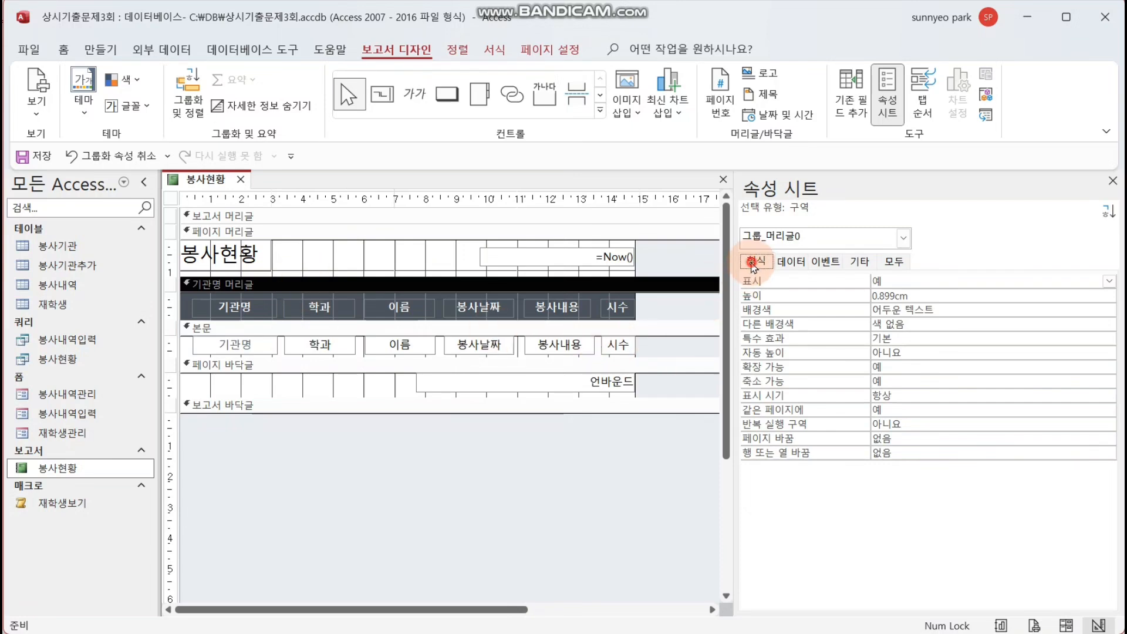
{"action": "double_click", "coordinate": [766, 432]}
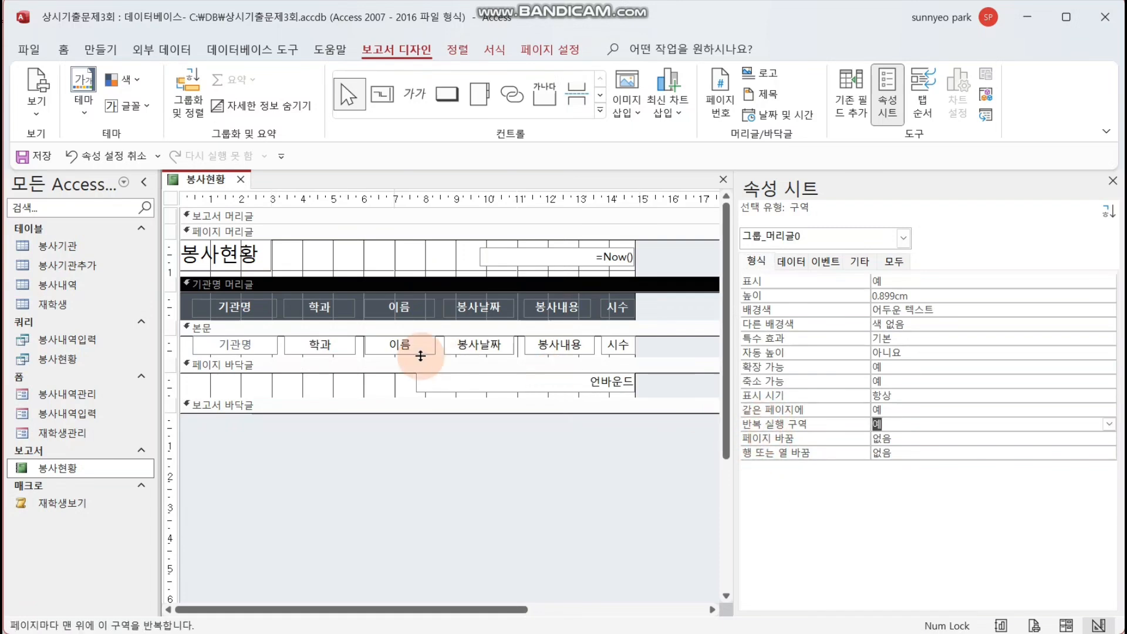
{"action": "left_click", "coordinate": [221, 341]}
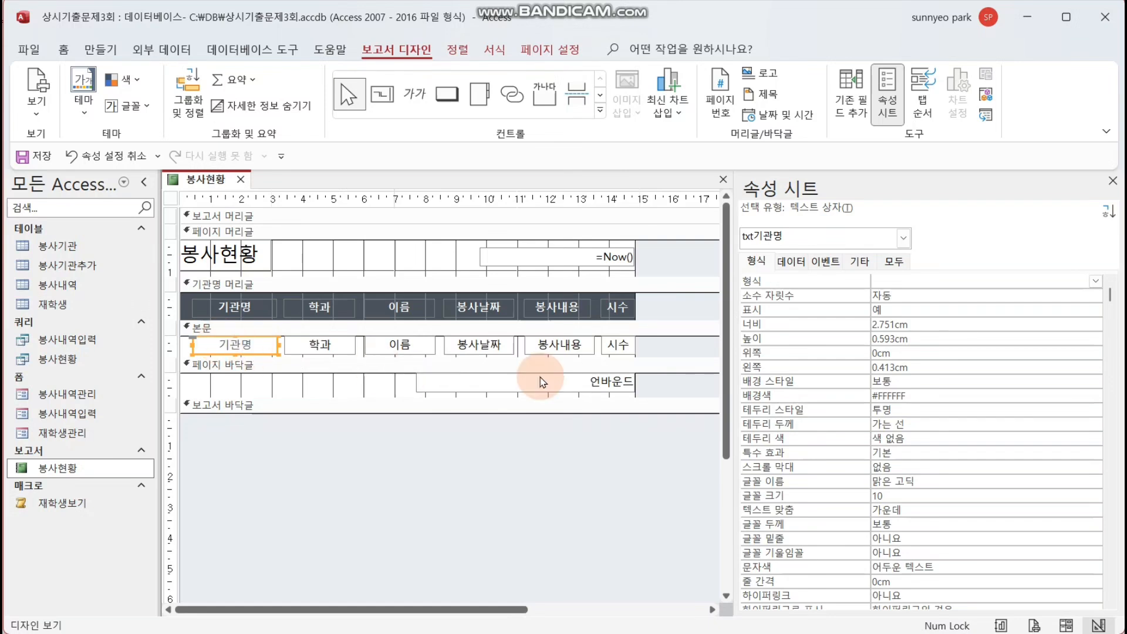
{"action": "left_click", "coordinate": [756, 260]}
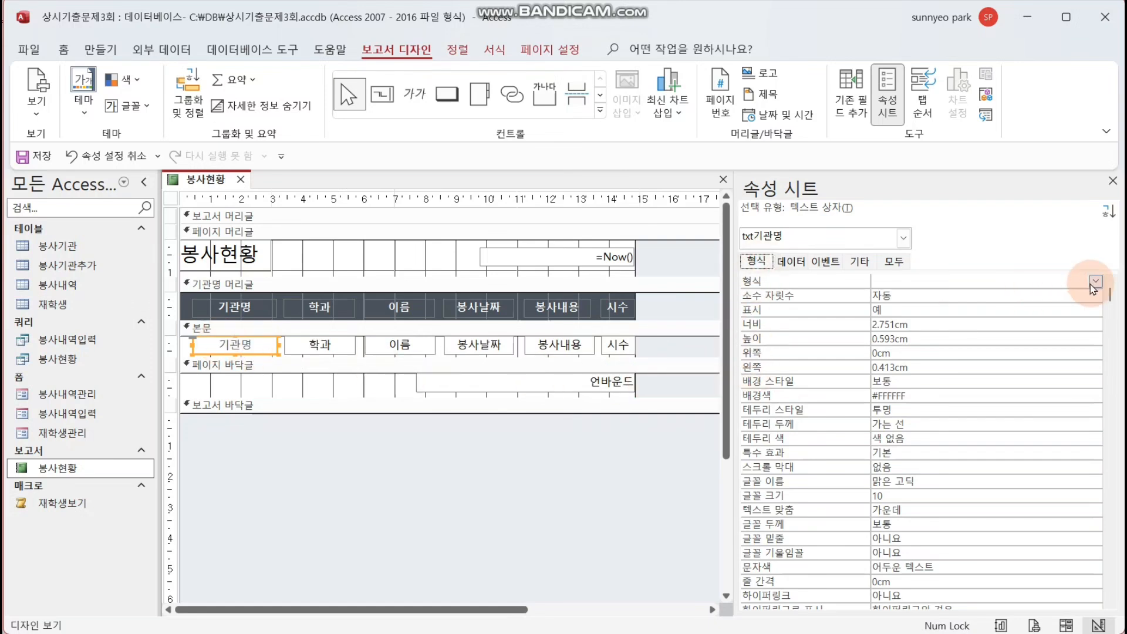
{"action": "left_click_drag", "start_coordinate": [1108, 293], "coordinate": [1111, 554]}
{"action": "scroll", "coordinate": [1110, 554], "scroll_direction": "down", "scroll_amount": 2}
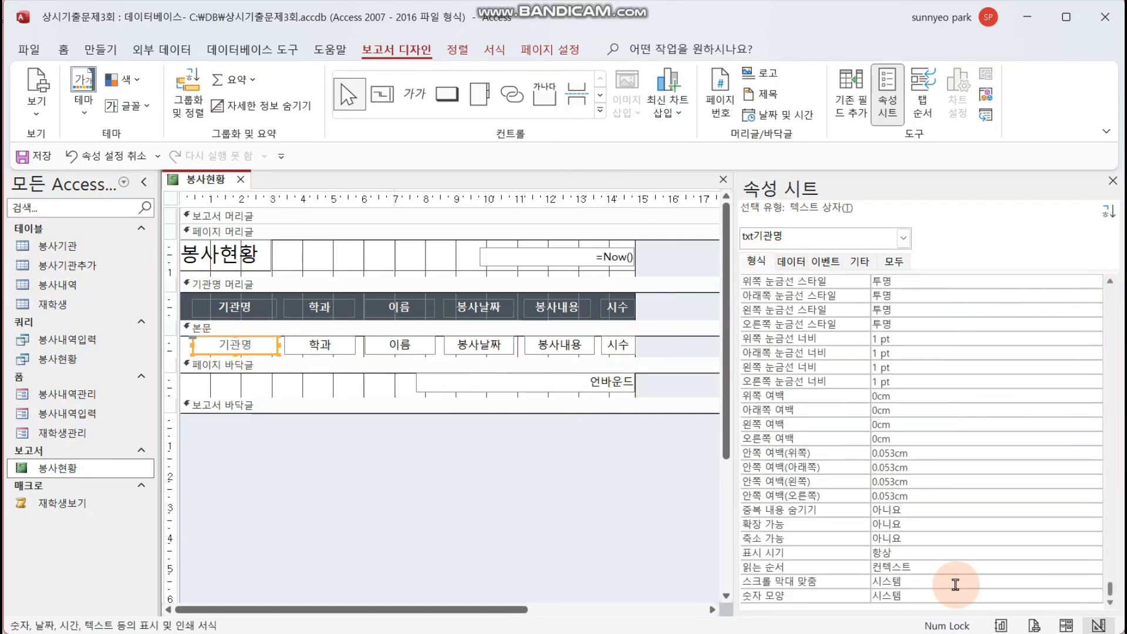
{"action": "left_click", "coordinate": [774, 512]}
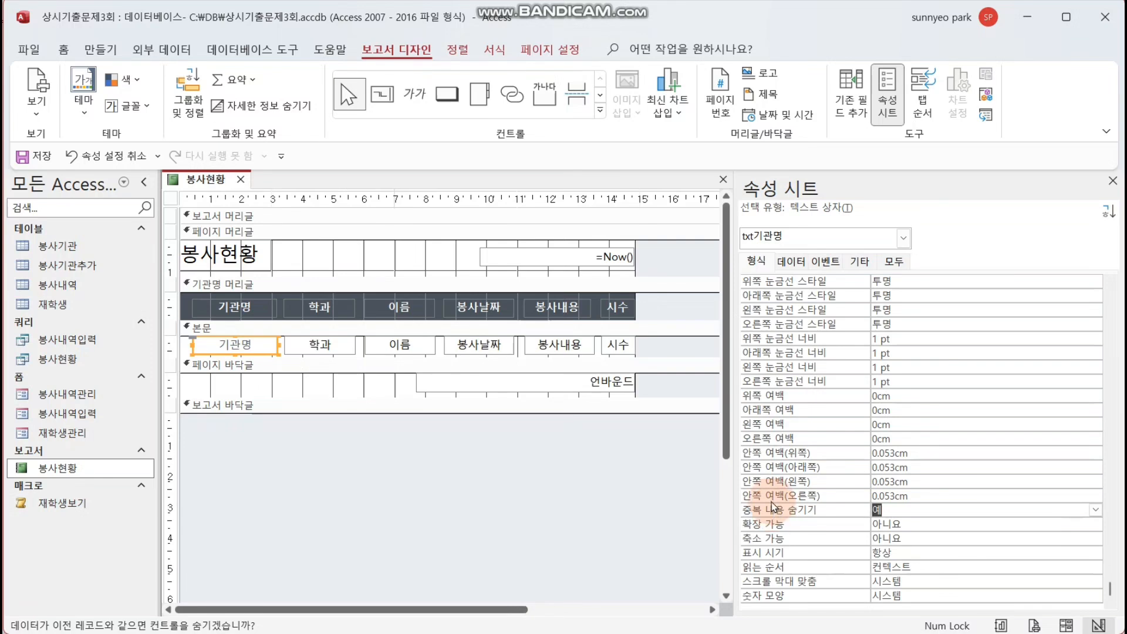
- Set the Control Source of the txt페이지 text box in the page footer to =[Pages] & "페이지 중 " & [Page] & "페이지" and save the report
{"action": "left_click", "coordinate": [587, 388]}
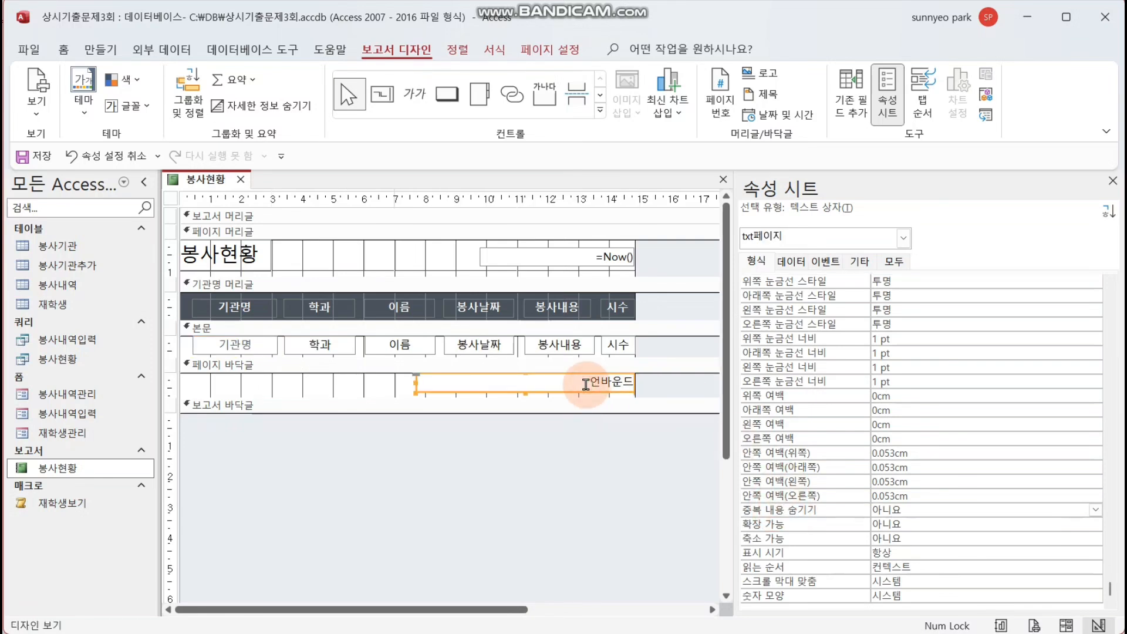
{"action": "left_click", "coordinate": [791, 261]}
{"action": "left_click", "coordinate": [910, 281]}
{"action": "right_click", "coordinate": [910, 282]}
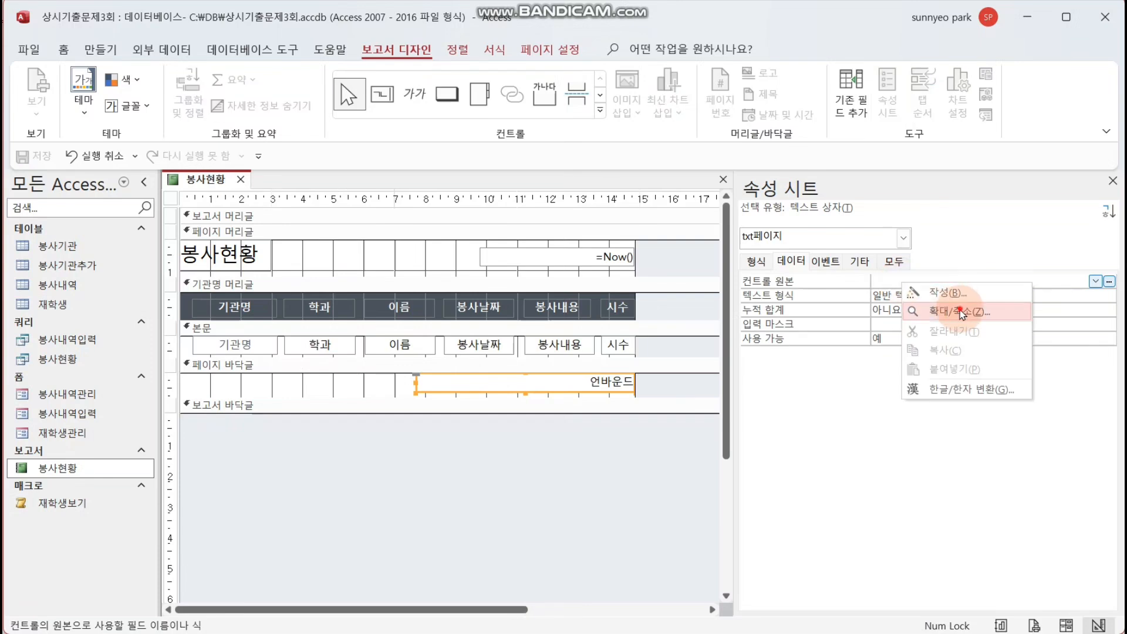
{"action": "left_click", "coordinate": [971, 309]}
{"action": "left_click_drag", "start_coordinate": [528, 203], "coordinate": [562, 361]}
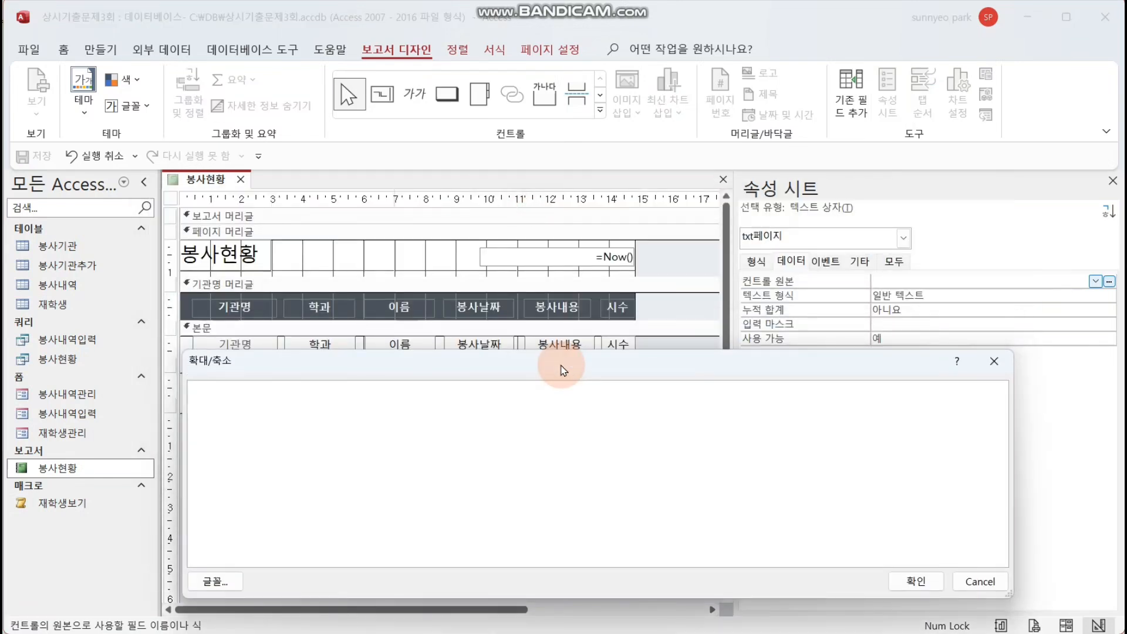
{"action": "type", "text": "=pages "}
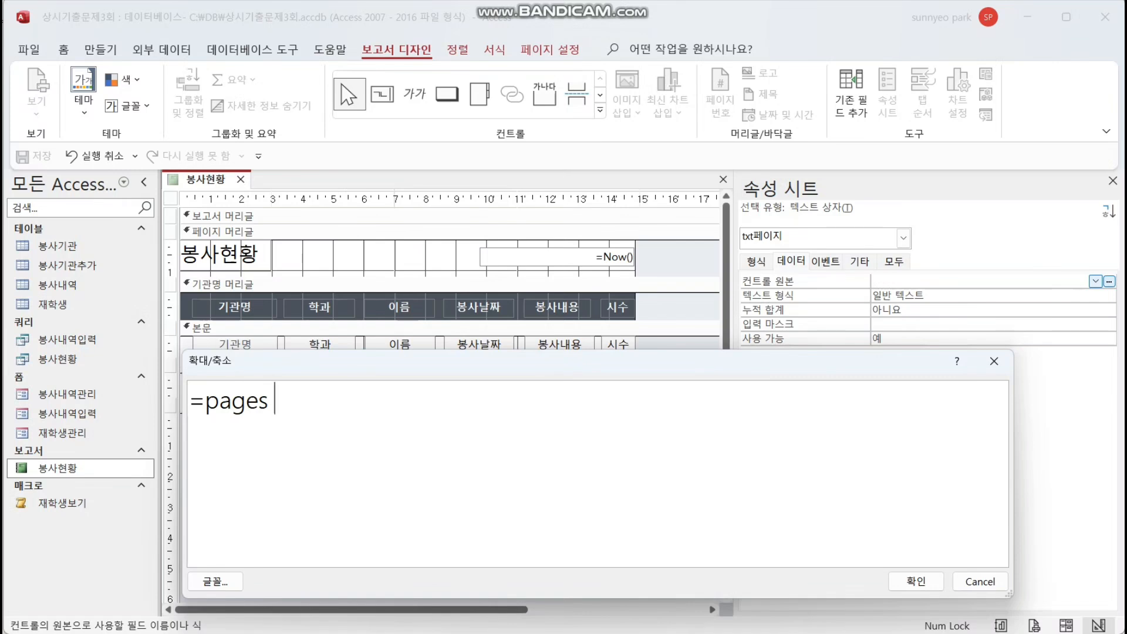
{"action": "type", "text": "& \""}
{"action": "type", "text": "페이지 주"}
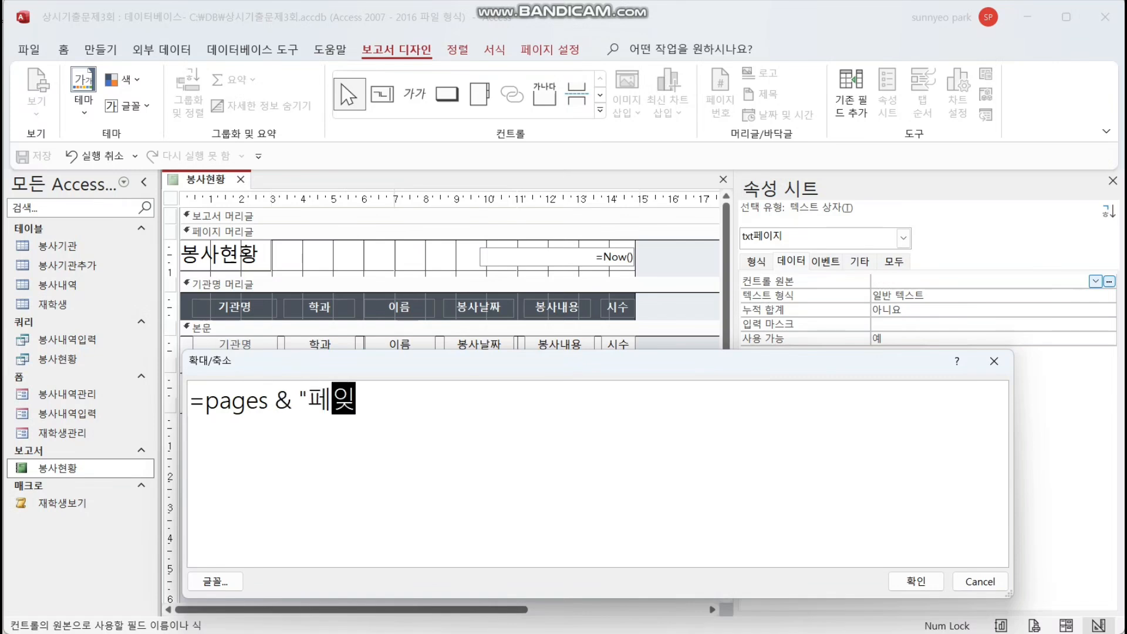
{"action": "type", "text": "ㅇ \""}
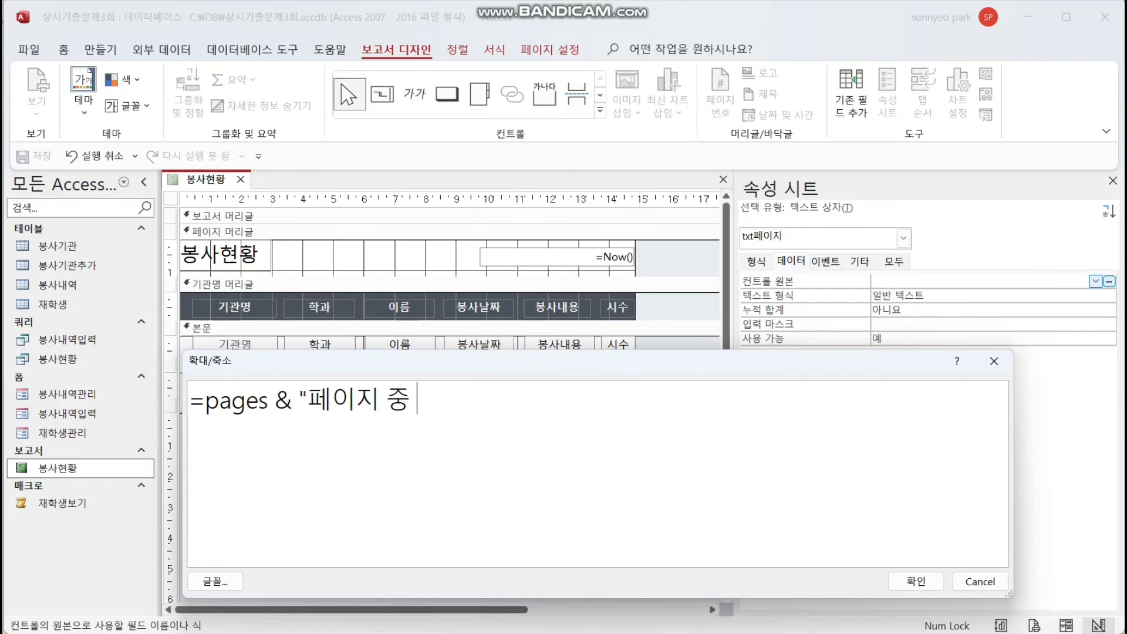
{"action": "type", "text": " & page"}
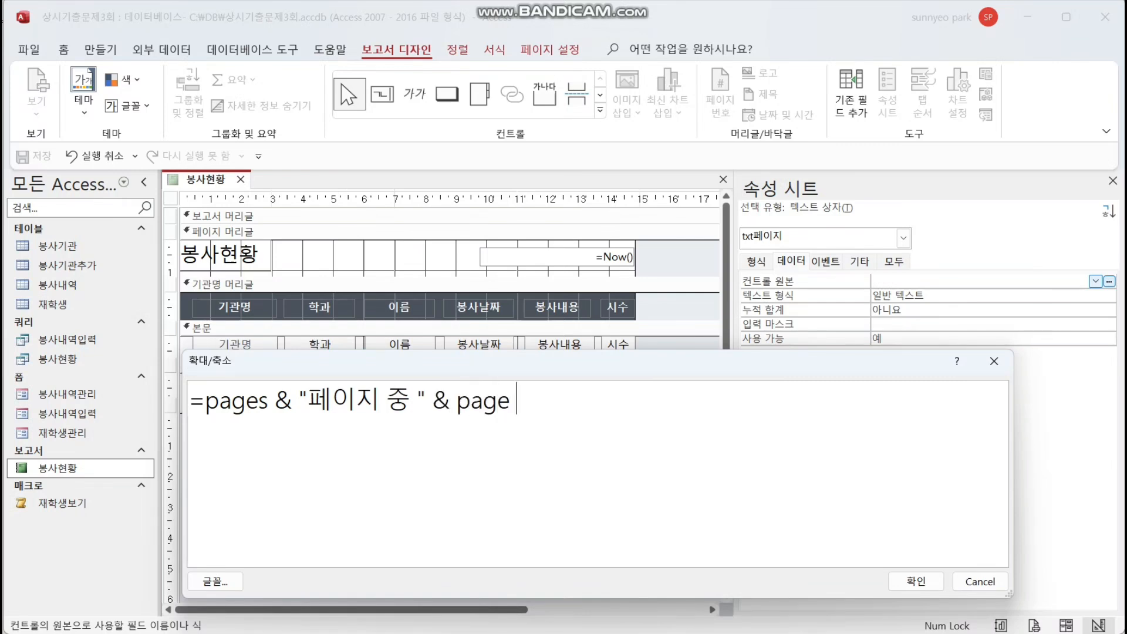
{"action": "type", "text": " & \"페이지\""}
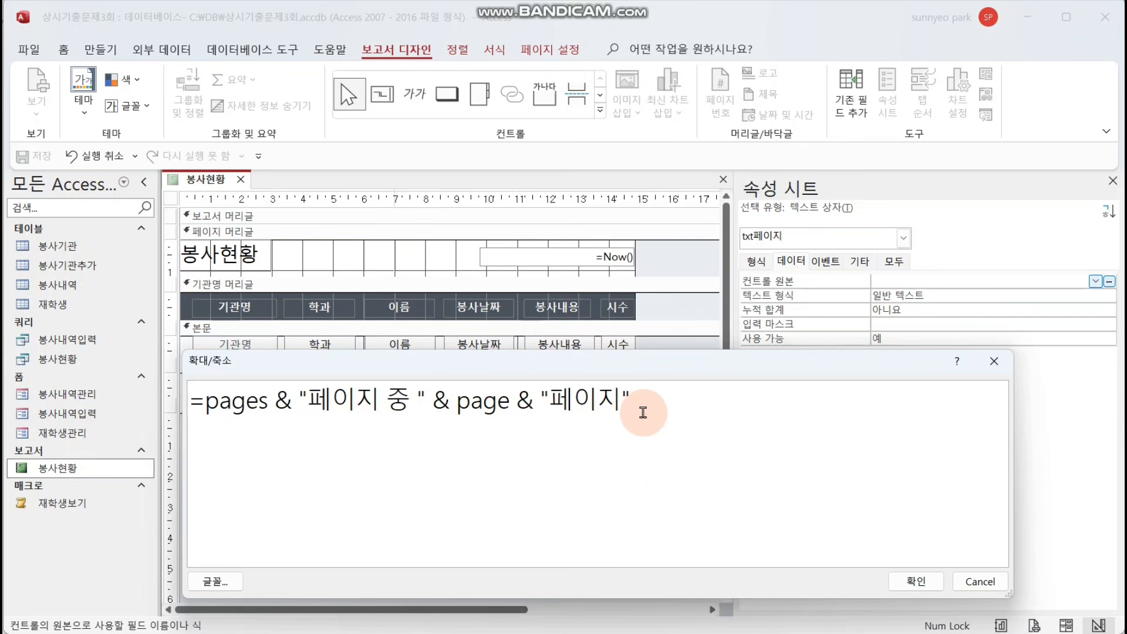
{"action": "left_click", "coordinate": [913, 588]}
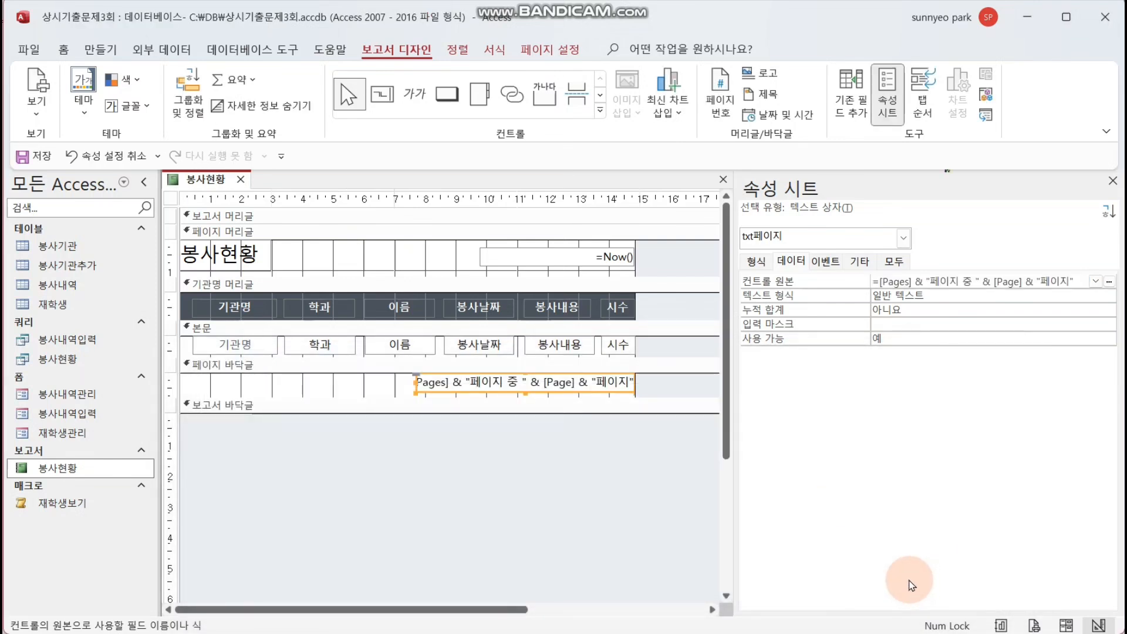
{"action": "key", "text": "Return"}
{"action": "left_click", "coordinate": [39, 156]}
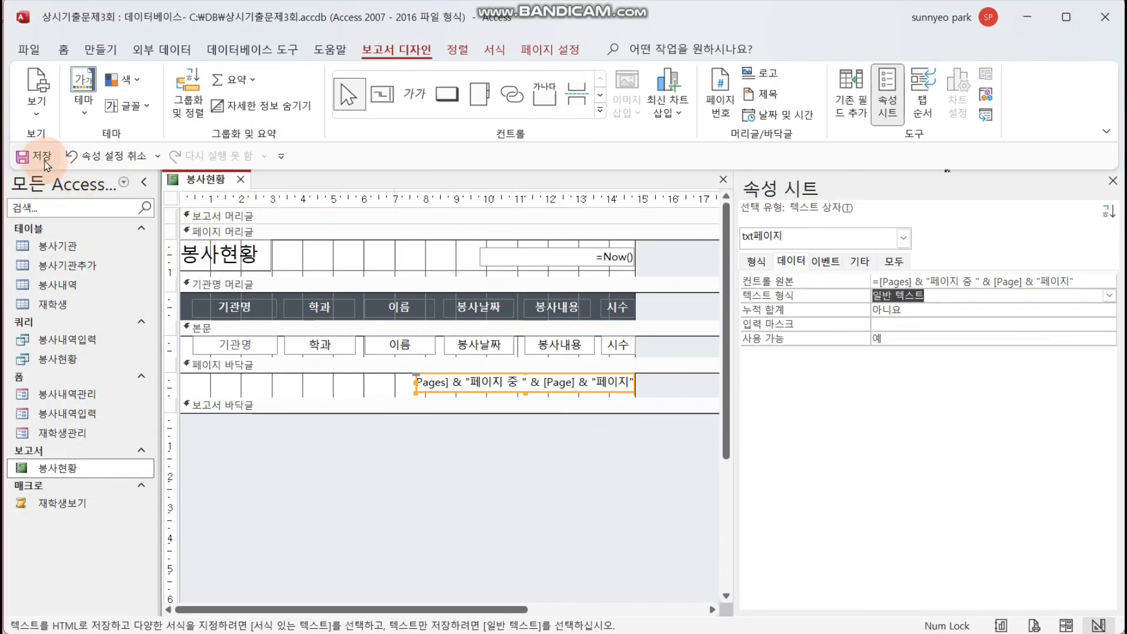
- Preview the report to check the group headers and the page number in the footer, and close the report
{"action": "left_click", "coordinate": [36, 87]}
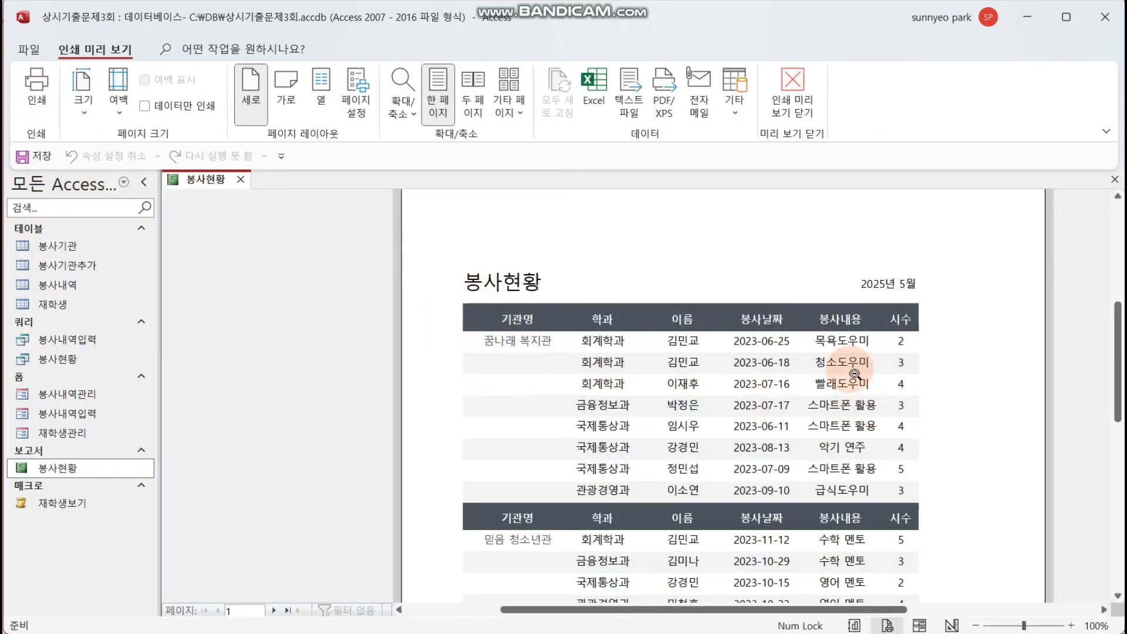
{"action": "scroll", "coordinate": [852, 372], "scroll_direction": "down", "scroll_amount": 1}
{"action": "scroll", "coordinate": [851, 372], "scroll_direction": "down", "scroll_amount": 5}
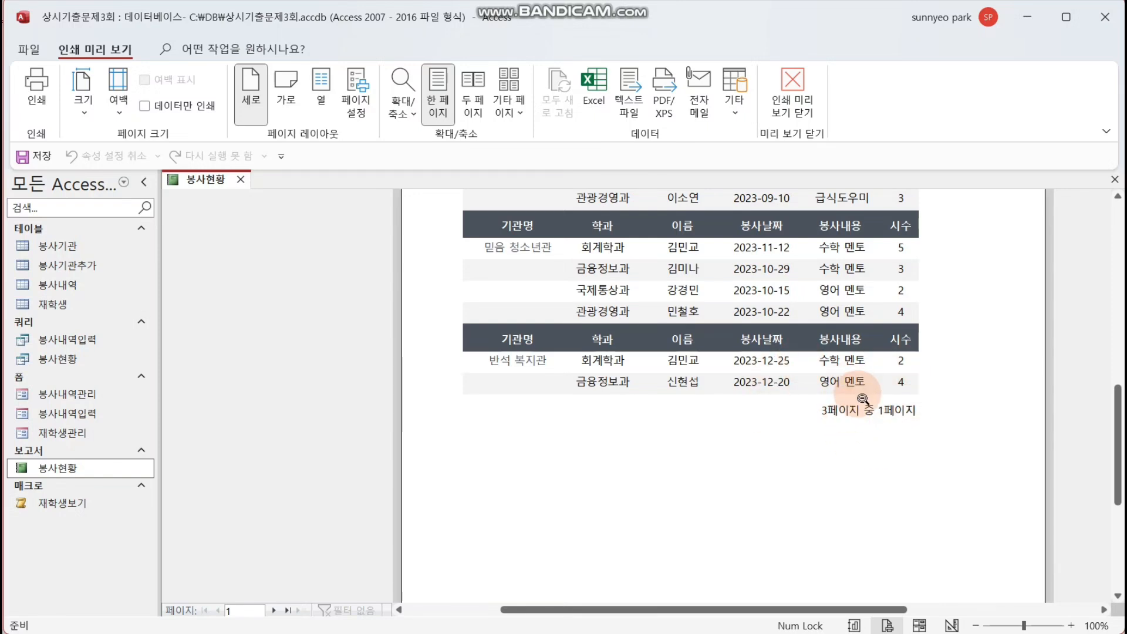
{"action": "scroll", "coordinate": [851, 452], "scroll_direction": "up", "scroll_amount": 1}
{"action": "left_click", "coordinate": [777, 423]}
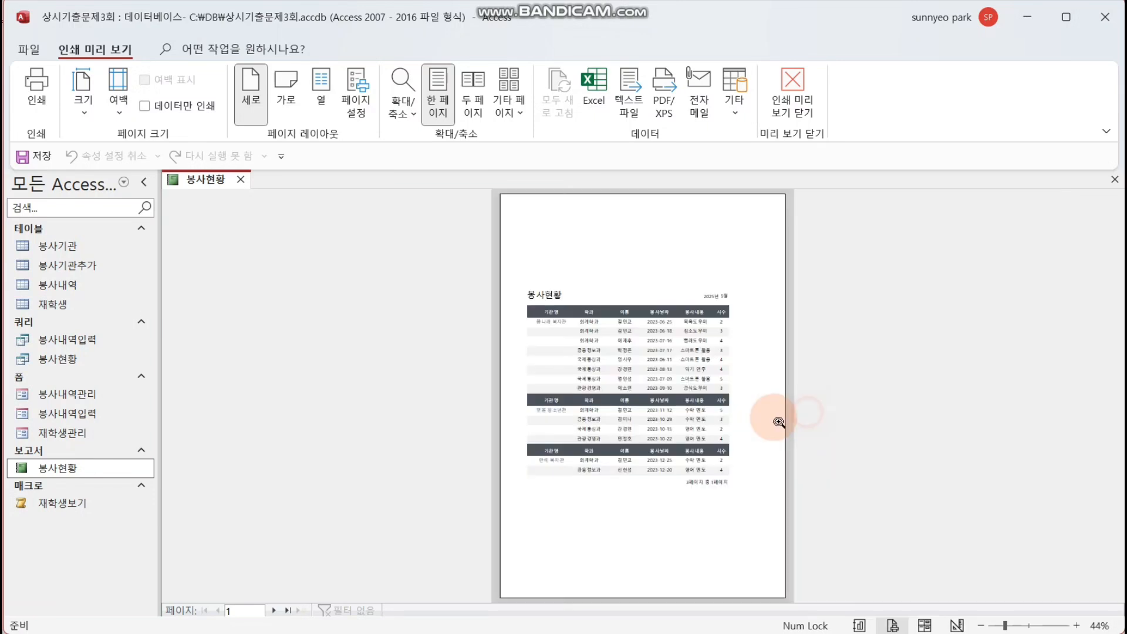
{"action": "left_click", "coordinate": [728, 457]}
{"action": "scroll", "coordinate": [725, 462], "scroll_direction": "up", "scroll_amount": 1}
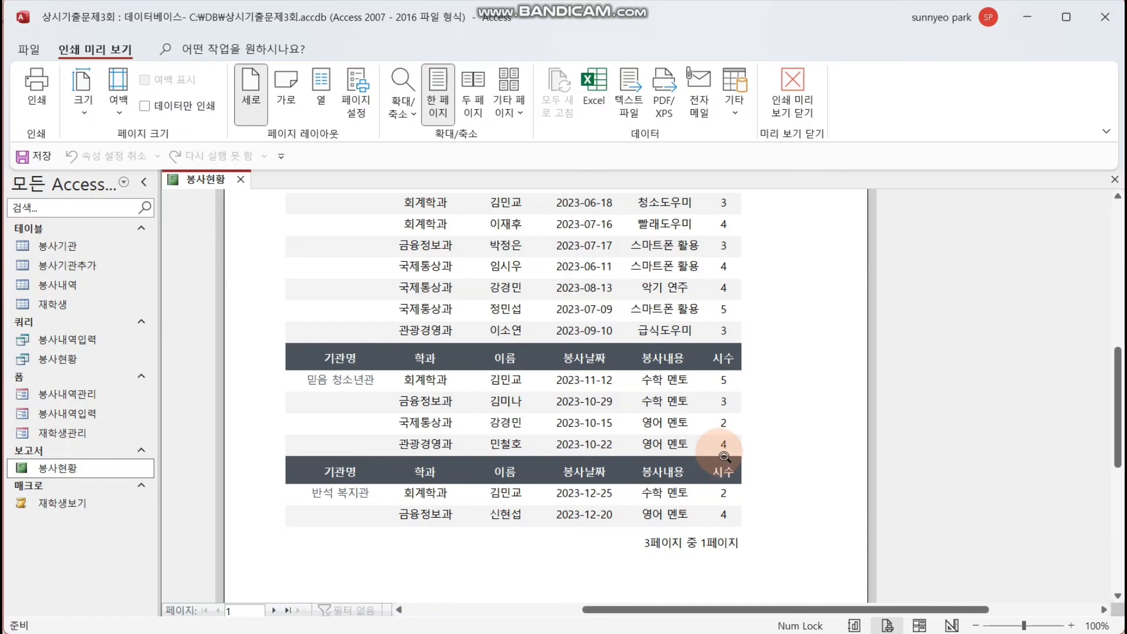
{"action": "left_click", "coordinate": [809, 94]}
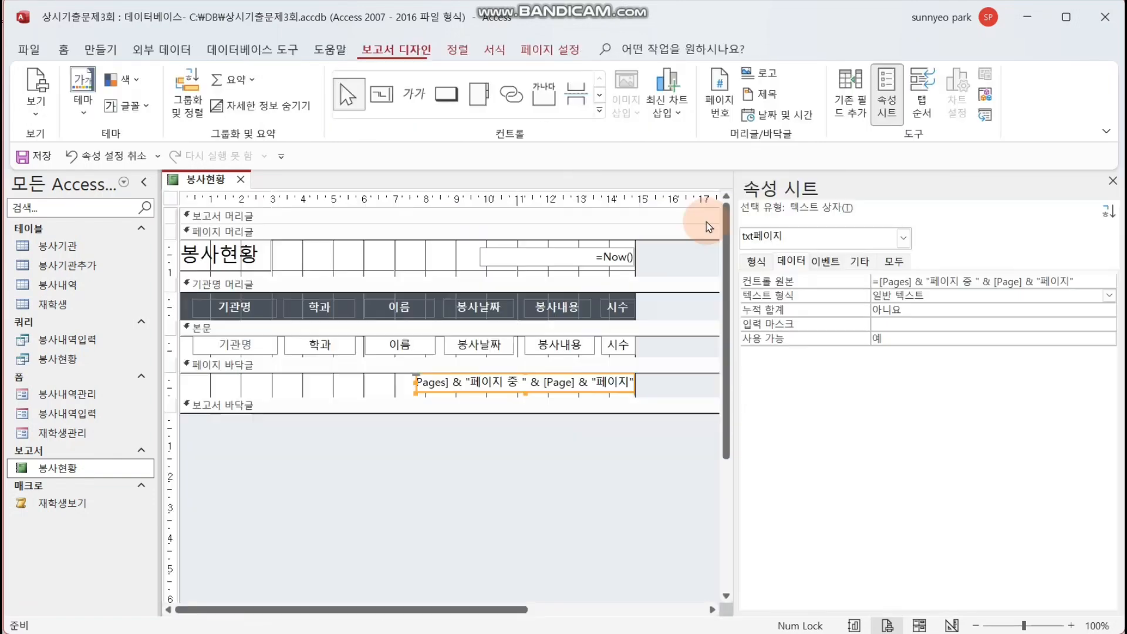
{"action": "left_click", "coordinate": [240, 179]}
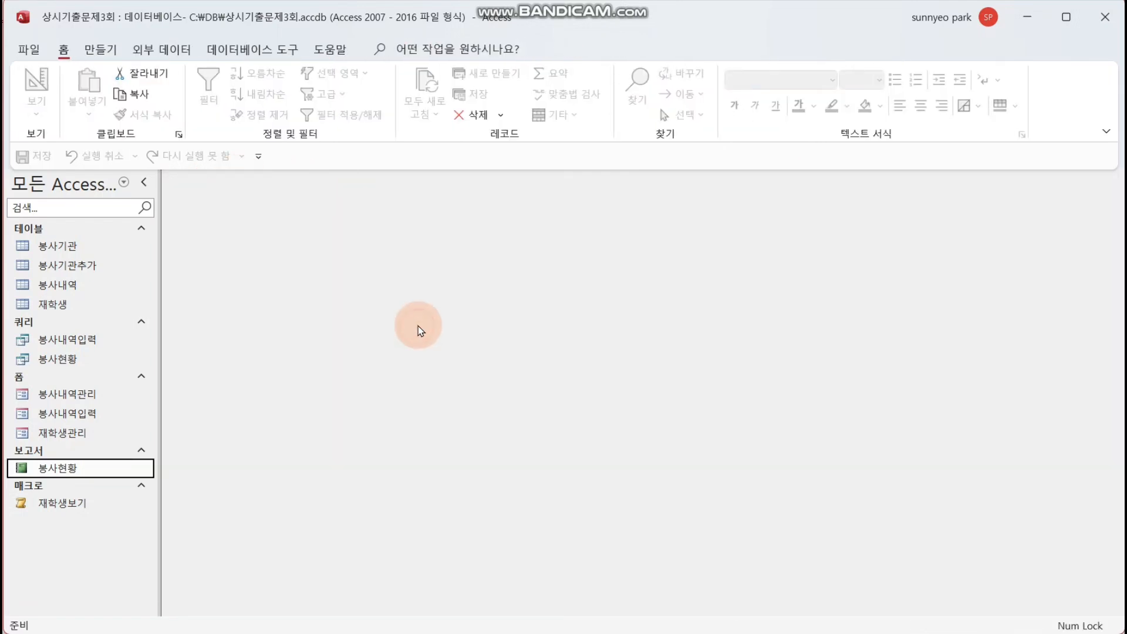
- Open the 봉사내역관리 form, try its sort button, and switch the form to Design view
{"action": "double_click", "coordinate": [111, 394]}
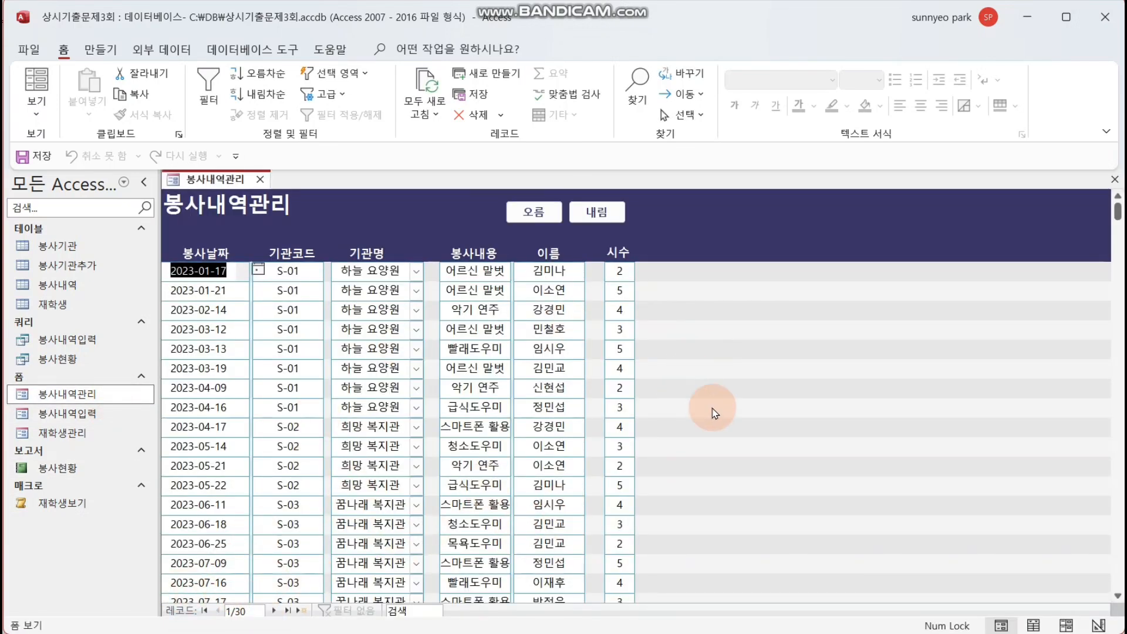
{"action": "left_click", "coordinate": [588, 215]}
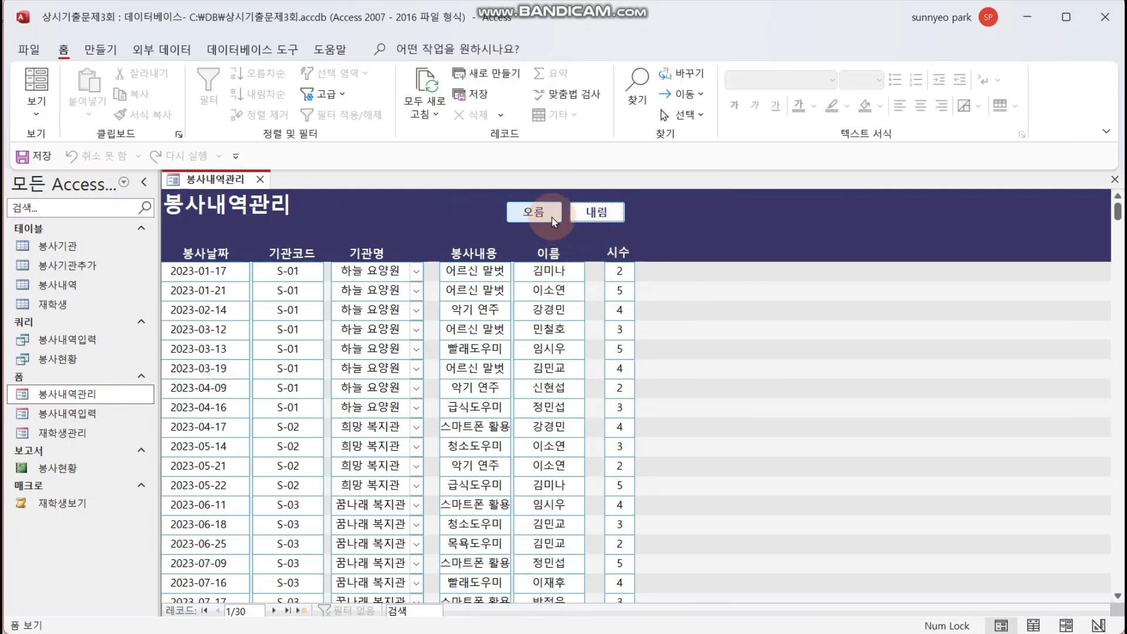
{"action": "right_click", "coordinate": [712, 308]}
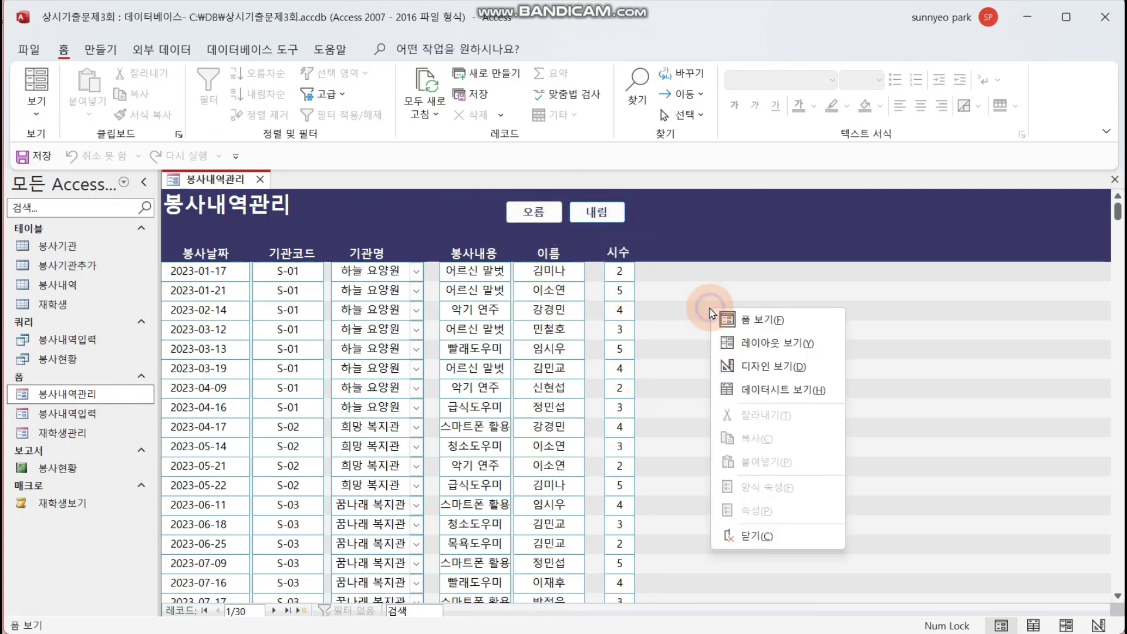
{"action": "left_click", "coordinate": [807, 368]}
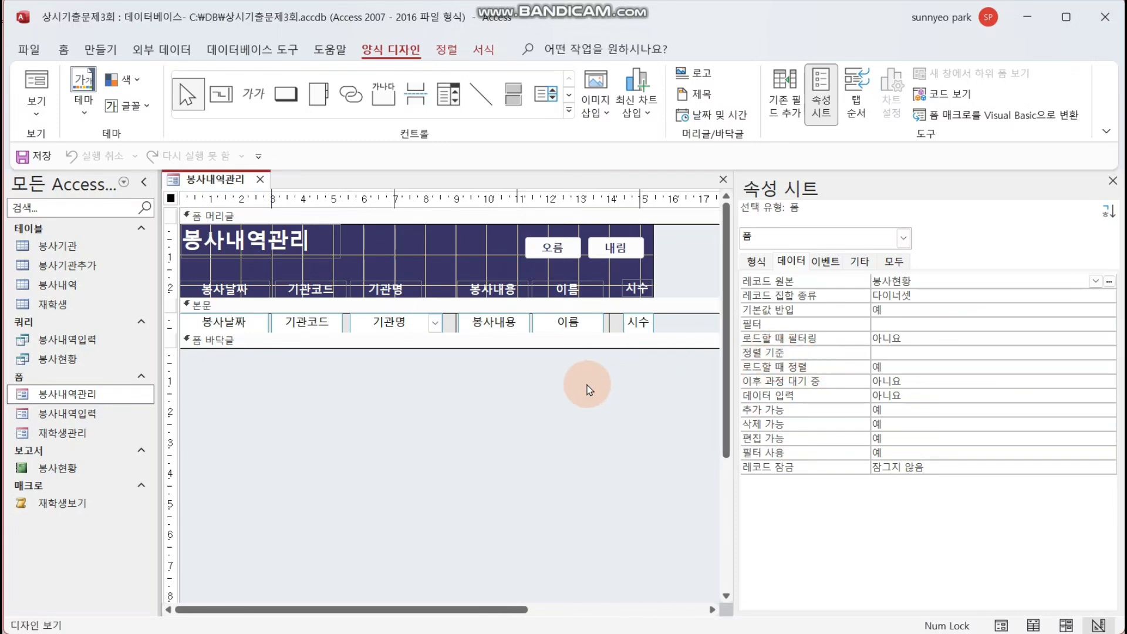
- Create a click event procedure for the cmd오름 button with the code builder and add blank lines in its body
{"action": "left_click", "coordinate": [549, 246]}
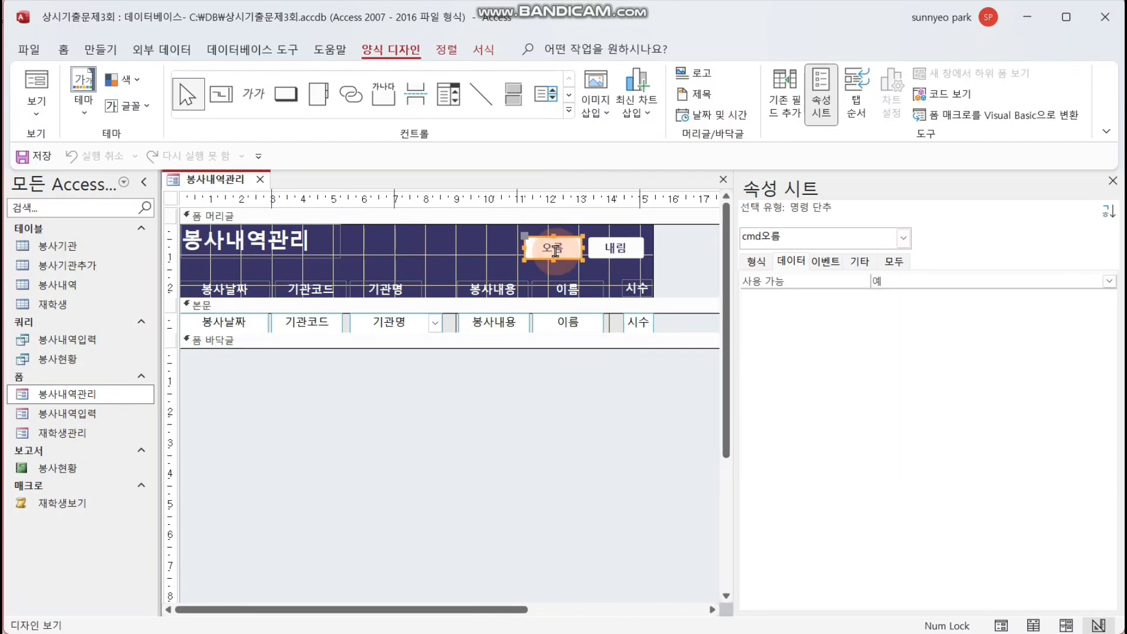
{"action": "right_click", "coordinate": [554, 249]}
{"action": "left_click", "coordinate": [637, 152]}
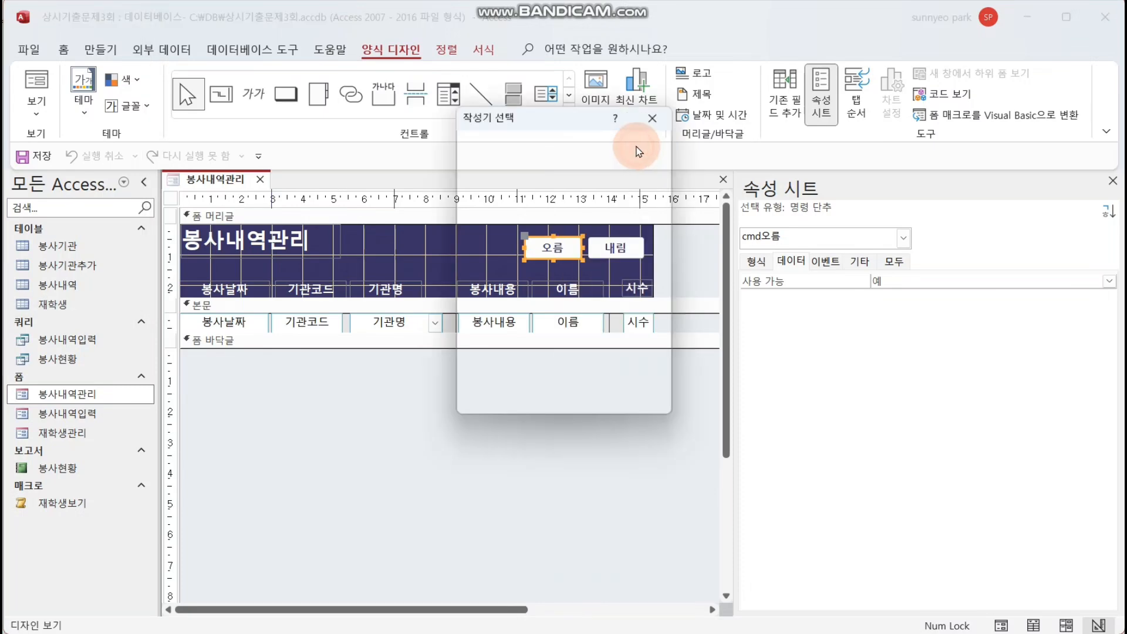
{"action": "double_click", "coordinate": [516, 175]}
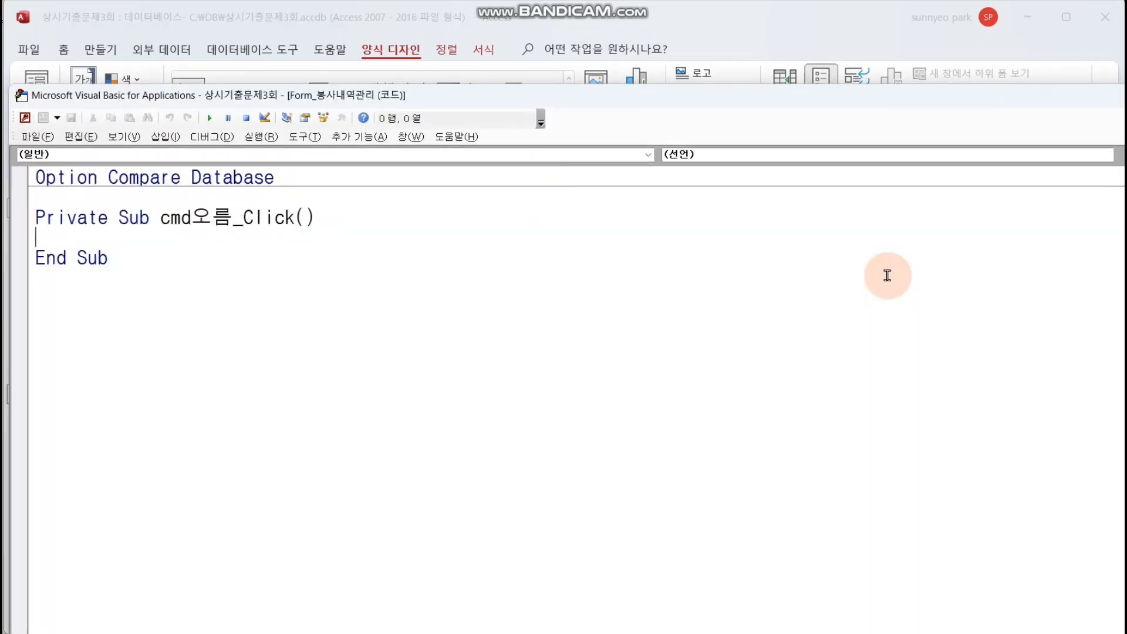
{"action": "key", "text": "Return"}
{"action": "key", "text": "Return"}
{"action": "key", "text": "Return"}
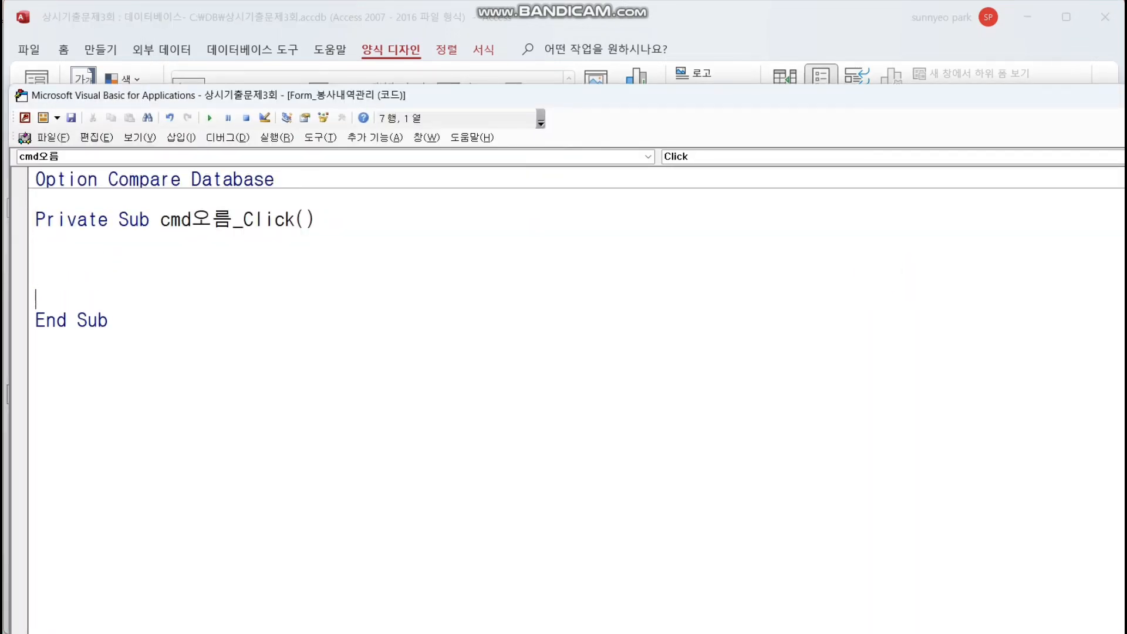
- Show the Project Explorer beside the code and place the insertion point inside the cmd오름_Click procedure
{"action": "left_click", "coordinate": [138, 139]}
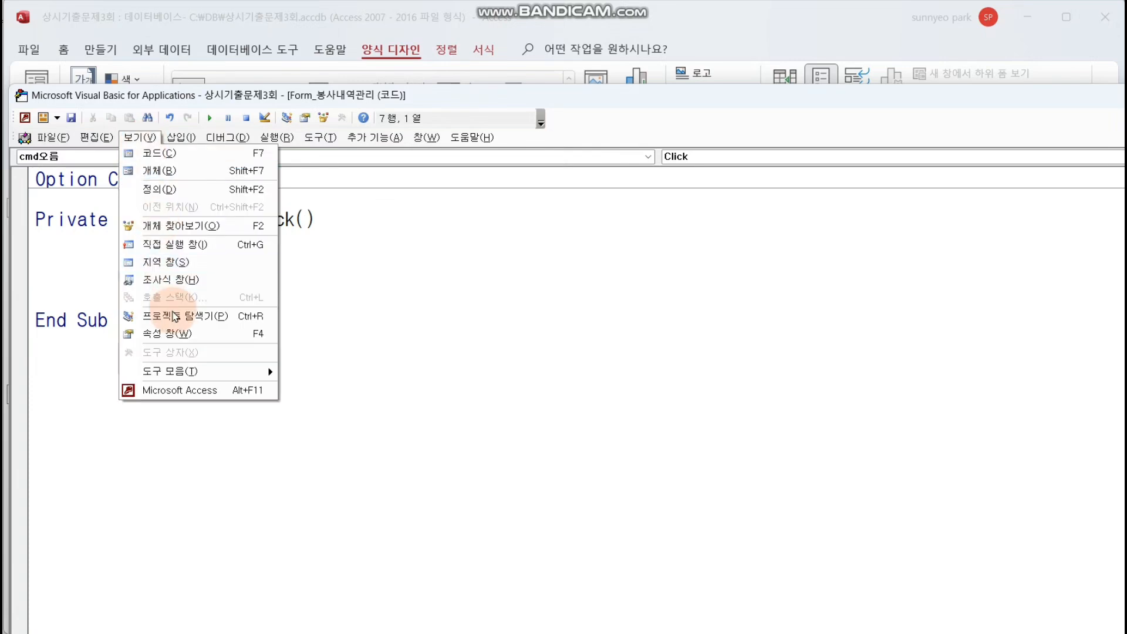
{"action": "left_click", "coordinate": [173, 317]}
{"action": "left_click", "coordinate": [329, 263]}
{"action": "left_click", "coordinate": [423, 222]}
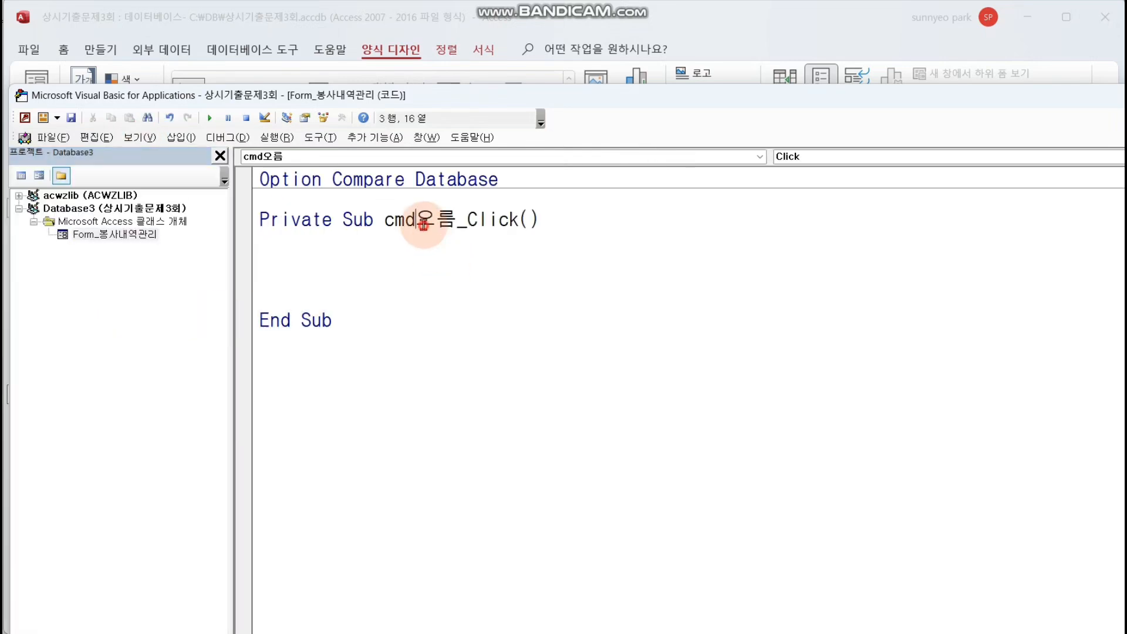
{"action": "left_click", "coordinate": [444, 265]}
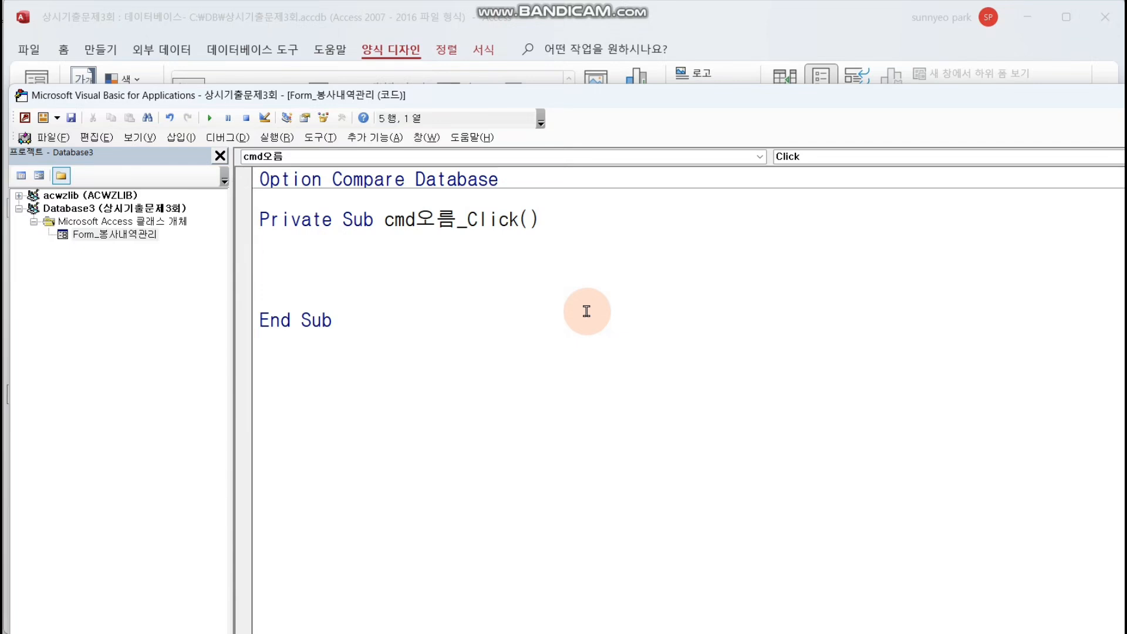
- In cmd오름_Click, write Me.OrderBy = "" and, on the following line, Me.OrderByOn = True
{"action": "type", "text": "me.or"}
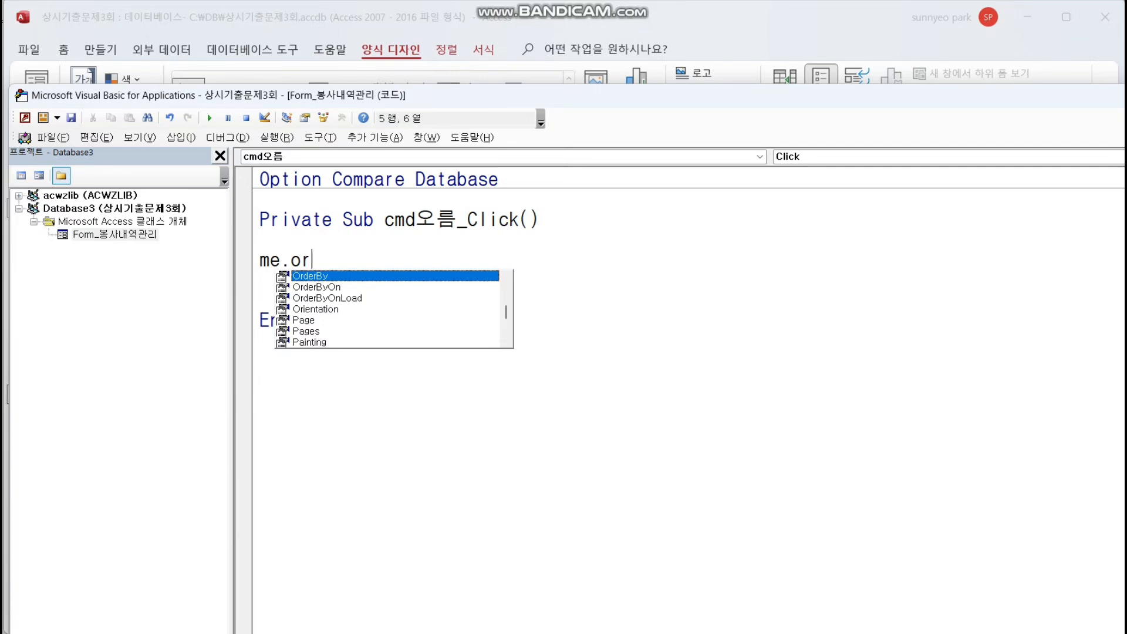
{"action": "key", "text": "Tab"}
{"action": "type", "text": "=\"\""}
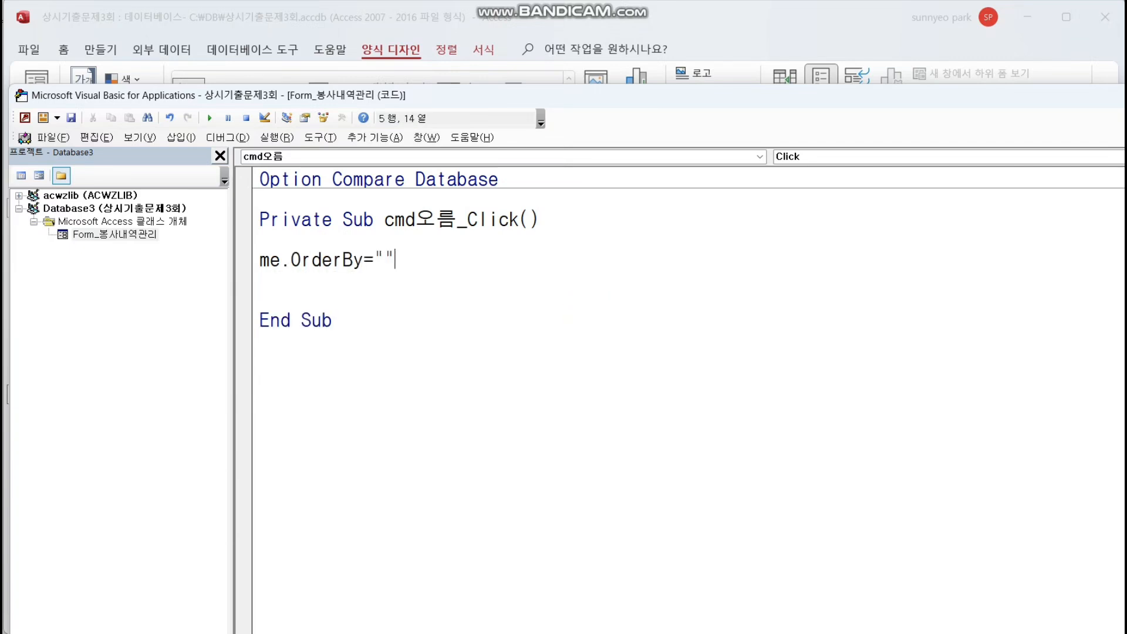
{"action": "key", "text": "Return"}
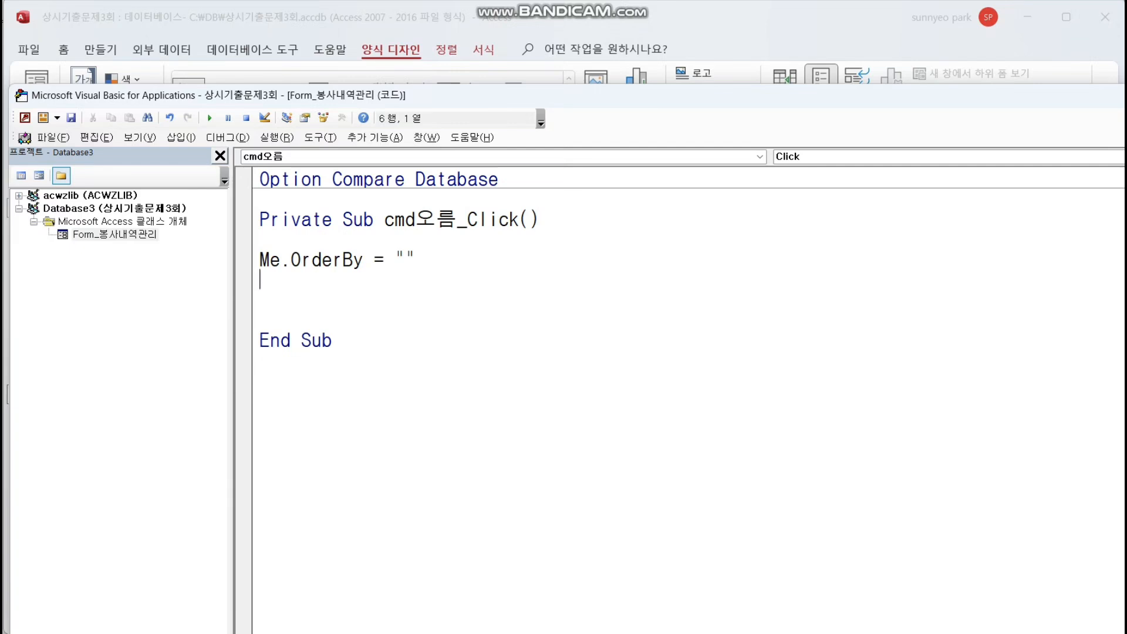
{"action": "type", "text": "me.or"}
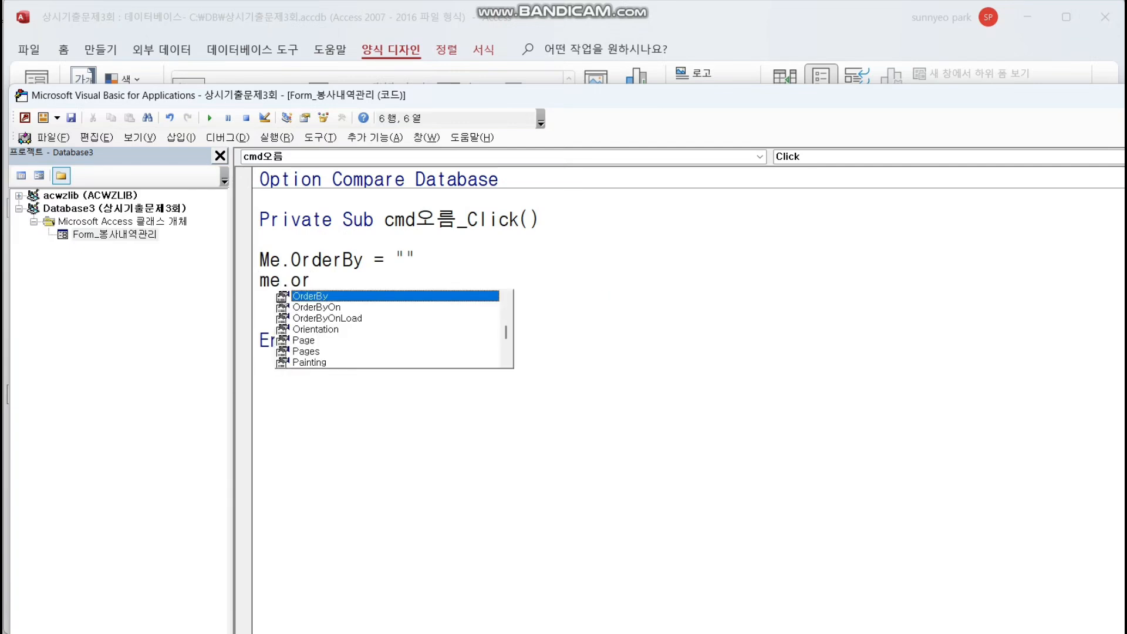
{"action": "key", "text": "Down"}
{"action": "key", "text": "Tab"}
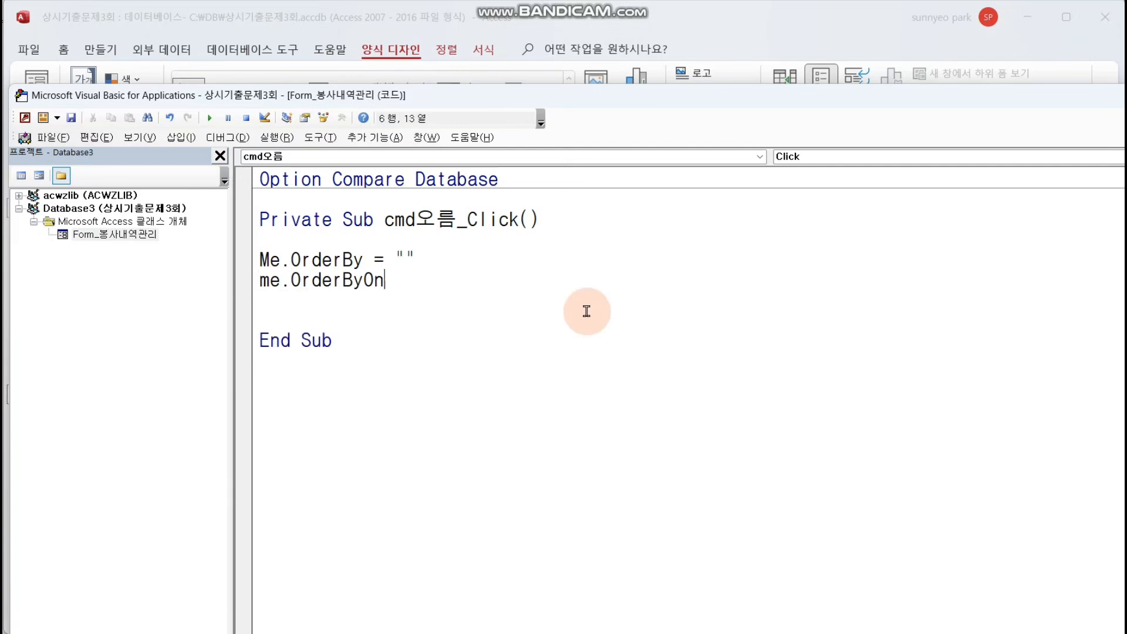
{"action": "type", "text": "="}
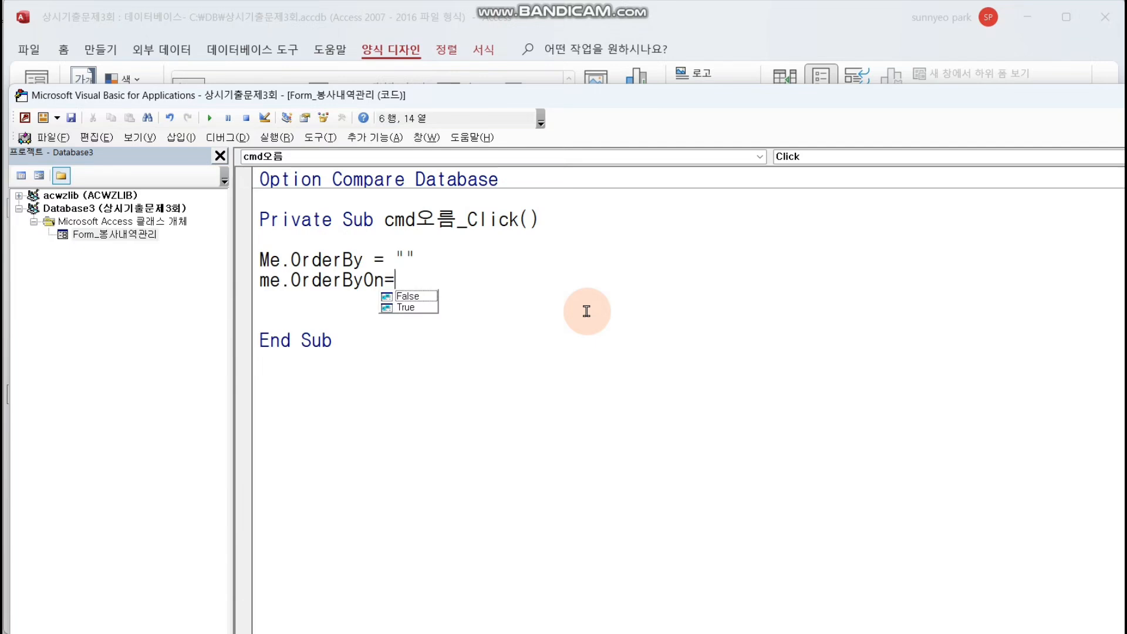
{"action": "type", "text": "t"}
{"action": "key", "text": "Return"}
{"action": "left_click", "coordinate": [586, 311]}
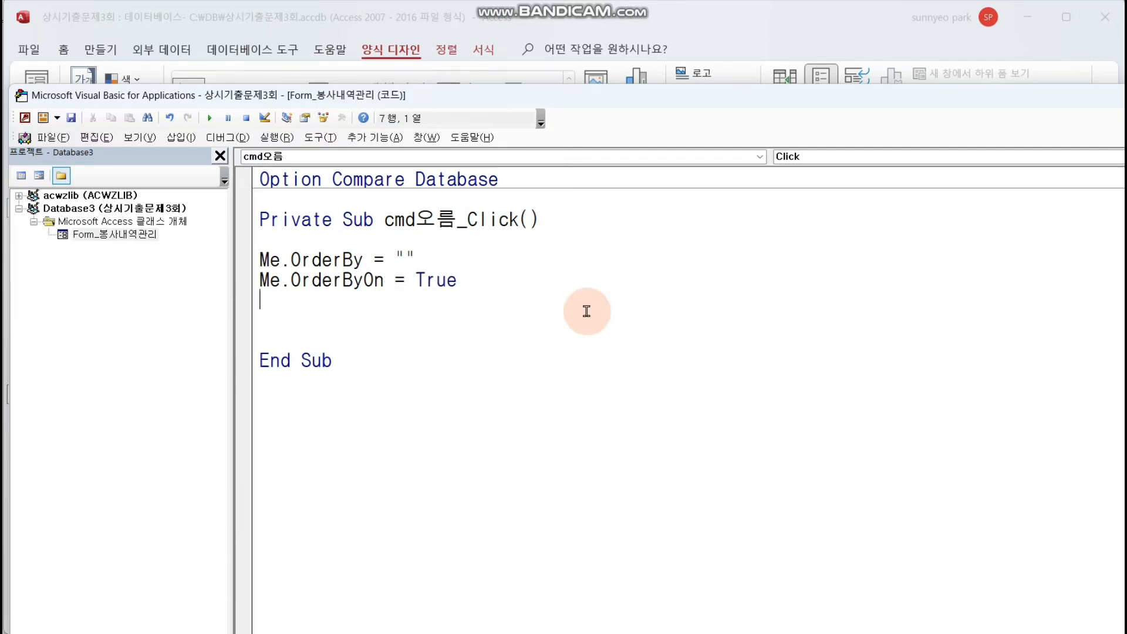
{"action": "left_click", "coordinate": [405, 259]}
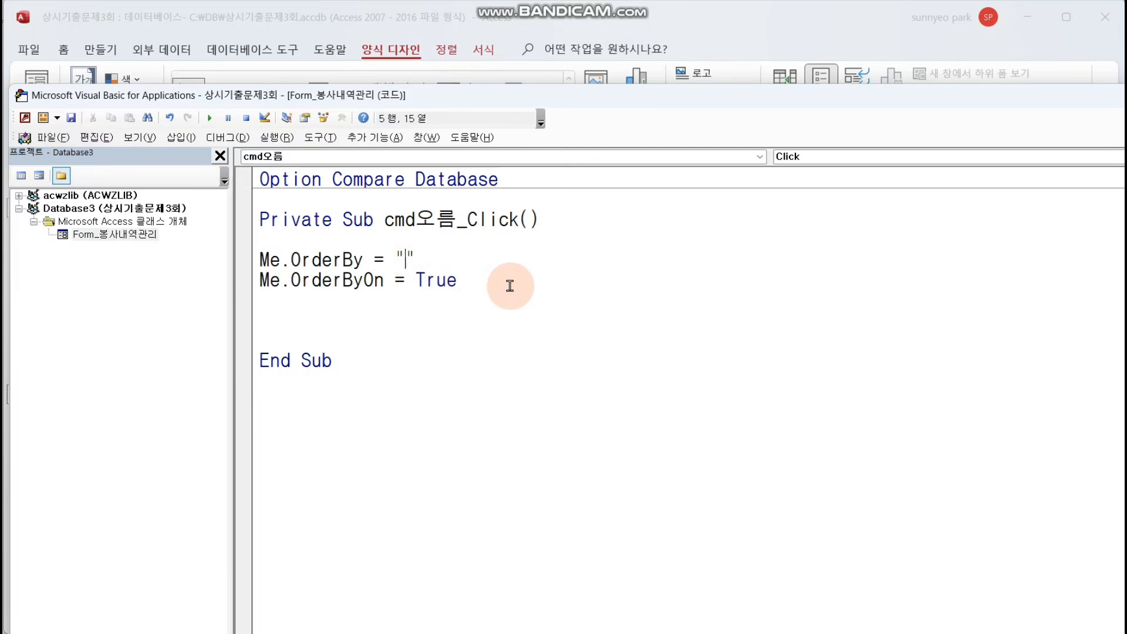
{"action": "type", "text": "수 수"}
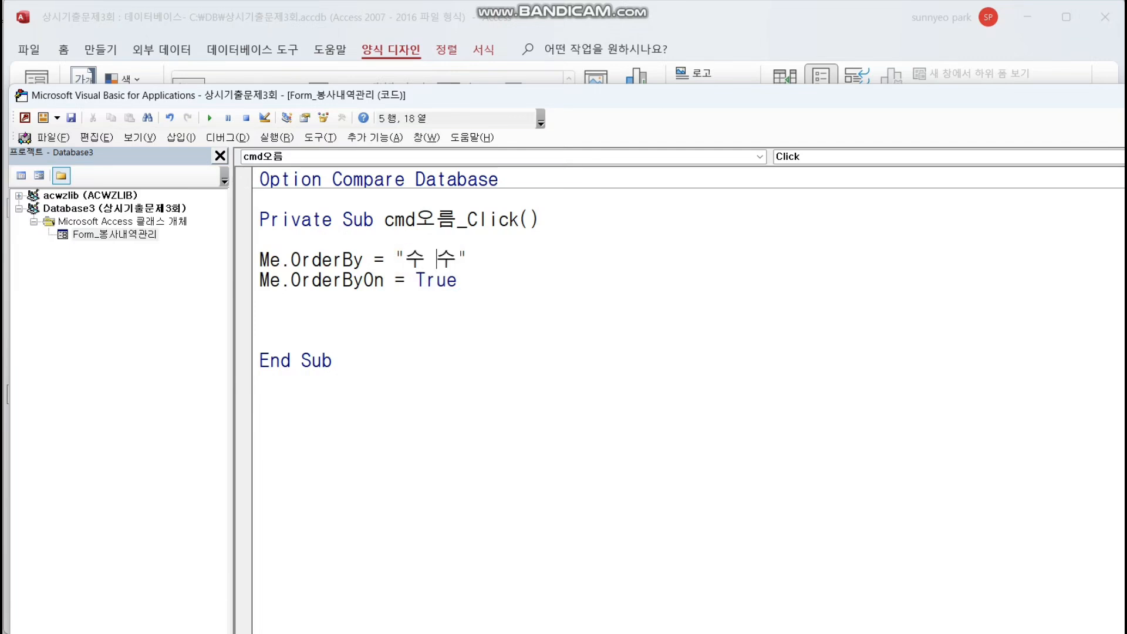
{"action": "left_click", "coordinate": [469, 259]}
{"action": "key", "text": "BackSpace"}
{"action": "key", "text": "BackSpace"}
{"action": "key", "text": "BackSpace"}
{"action": "key", "text": "BackSpace"}
{"action": "key", "text": "BackSpace"}
- Assign the string "시수 ASC" to Me.OrderBy in the cmd오름_Click procedure
{"action": "type", "text": "\"수시"}
{"action": "key", "text": "Left"}
{"action": "key", "text": "BackSpace"}
{"action": "left_click", "coordinate": [478, 253]}
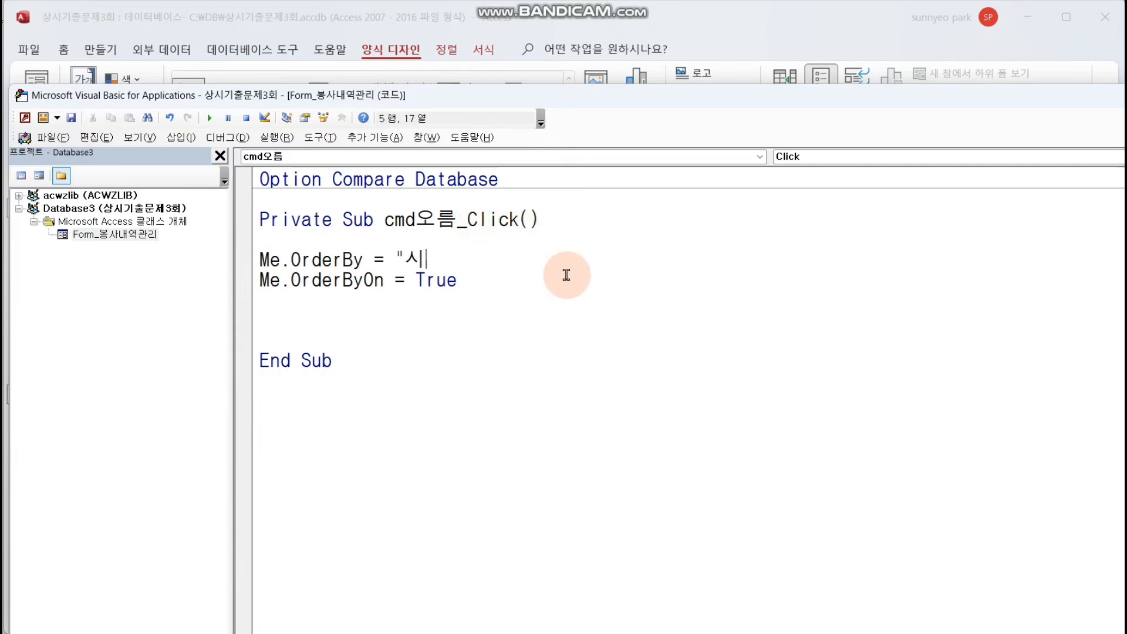
{"action": "type", "text": "수"}
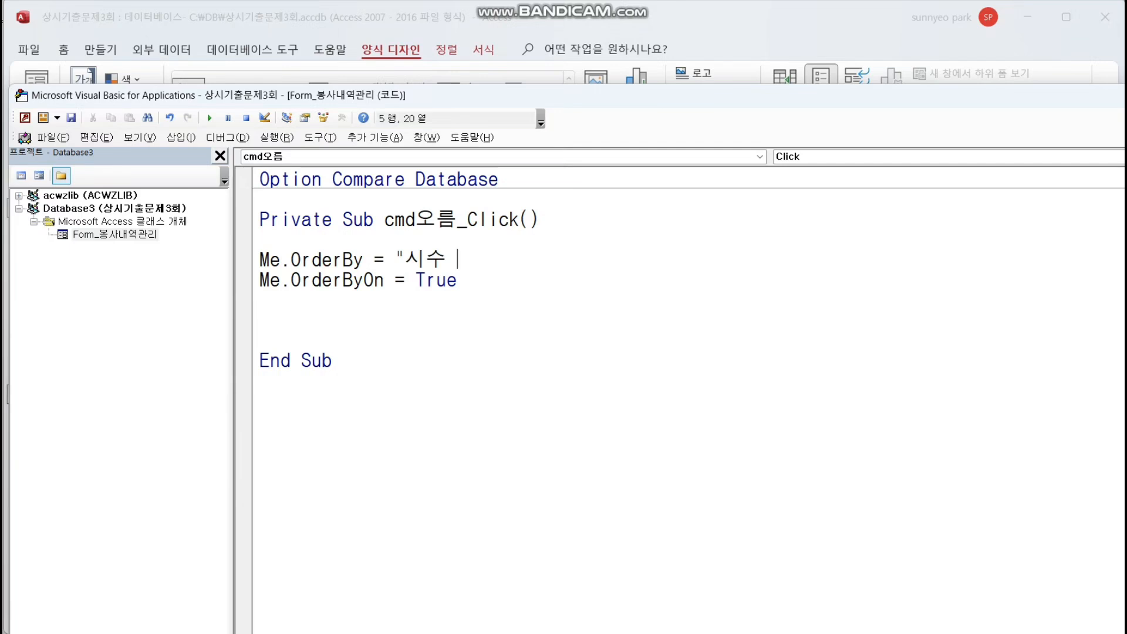
{"action": "type", "text": "asc"}
{"action": "key", "text": "BackSpace"}
{"action": "key", "text": "BackSpace"}
{"action": "key", "text": "BackSpace"}
{"action": "type", "text": "ASC\""}
- Separate the OrderBy and OrderByOn statements in cmd오름_Click with one blank line
{"action": "key", "text": "Return"}
{"action": "key", "text": "Return"}
{"action": "key", "text": "Return"}
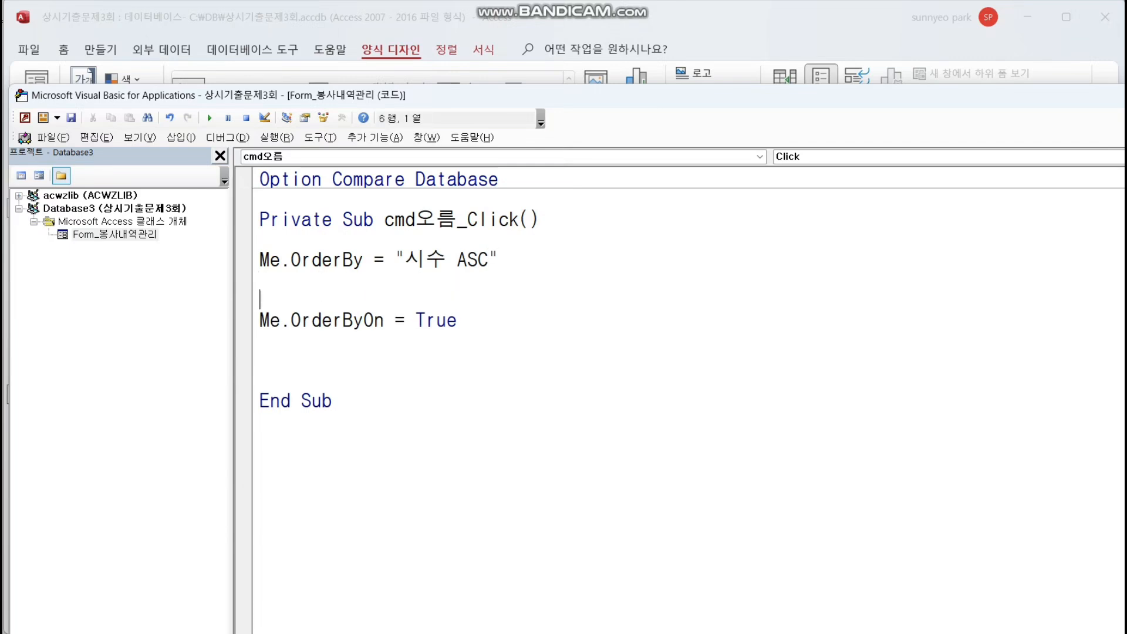
{"action": "key", "text": "BackSpace"}
{"action": "key", "text": "BackSpace"}
{"action": "key", "text": "BackSpace"}
{"action": "key", "text": "Return"}
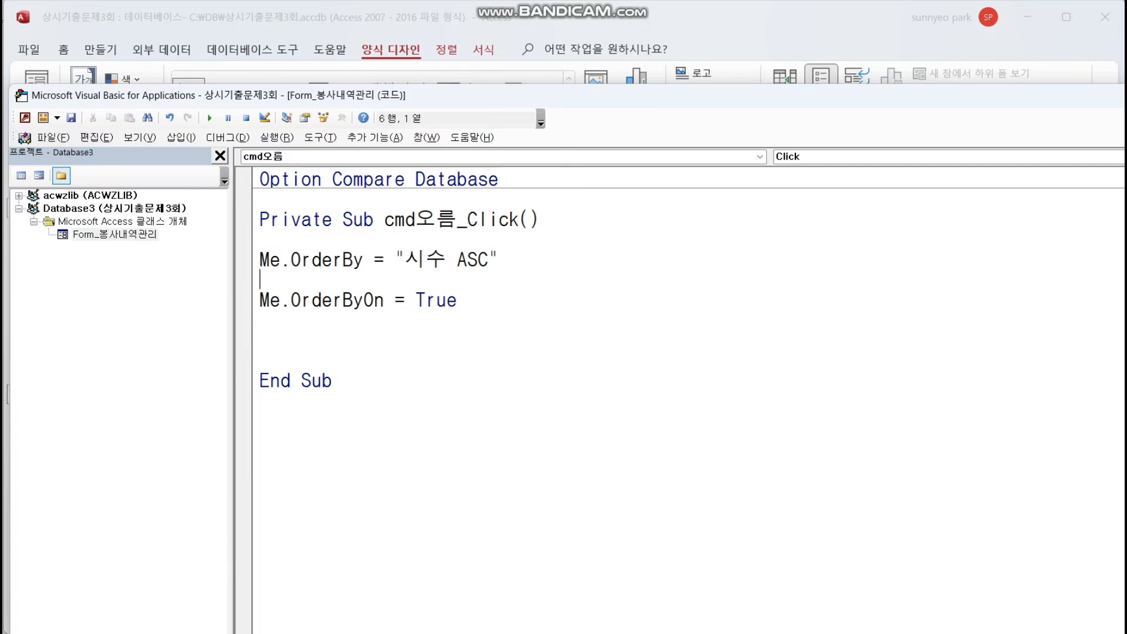
- Return to the form design, create a click event procedure for the cmd내림 button with the code builder, and add blank lines in its body
{"action": "double_click", "coordinate": [26, 95]}
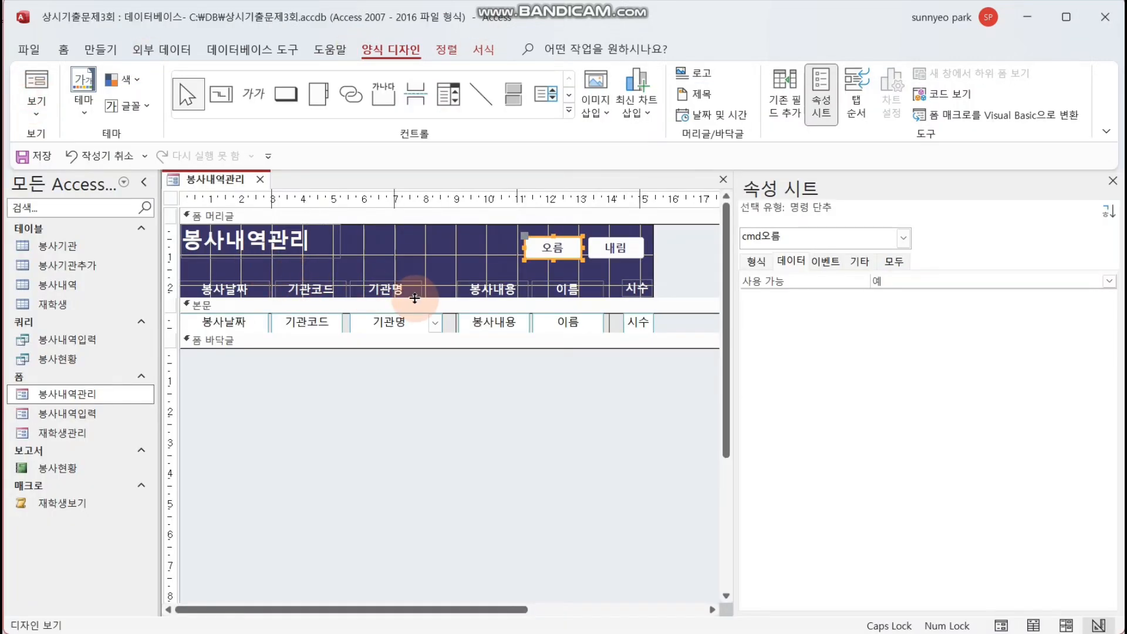
{"action": "left_click", "coordinate": [615, 248]}
{"action": "right_click", "coordinate": [615, 248]}
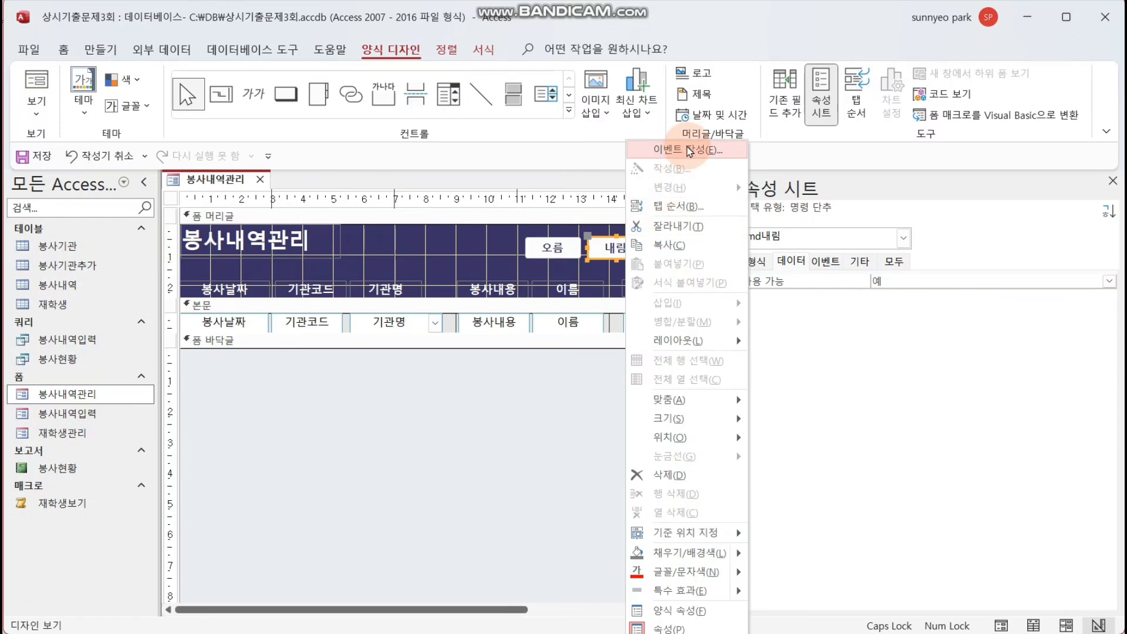
{"action": "left_click", "coordinate": [690, 152]}
{"action": "double_click", "coordinate": [515, 182]}
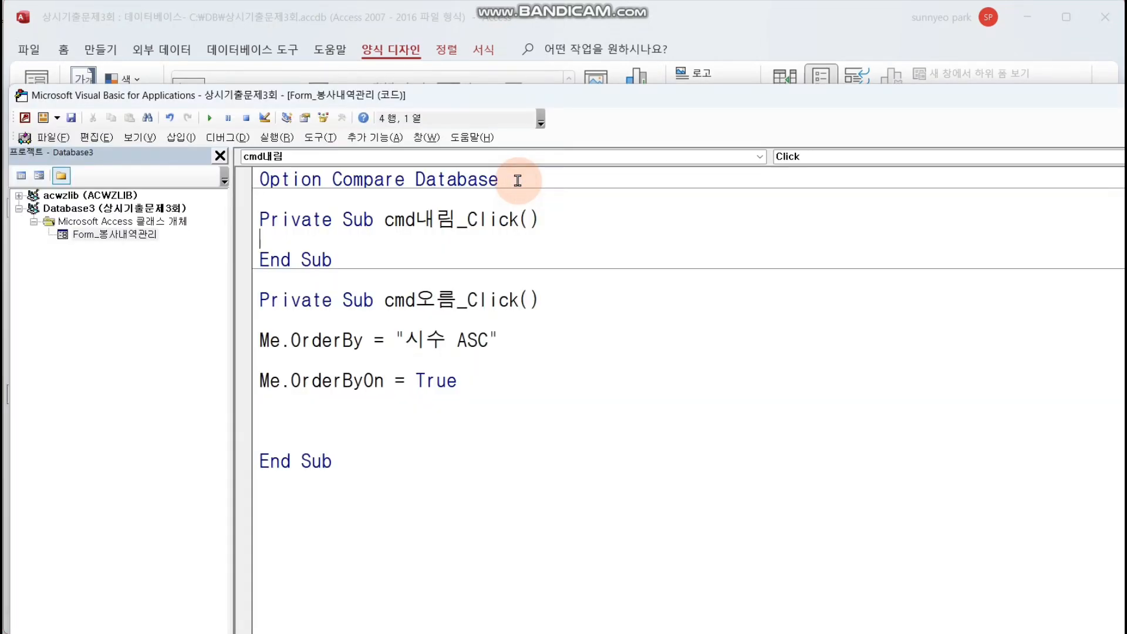
{"action": "key", "text": "Return"}
{"action": "key", "text": "Return"}
{"action": "key", "text": "Return"}
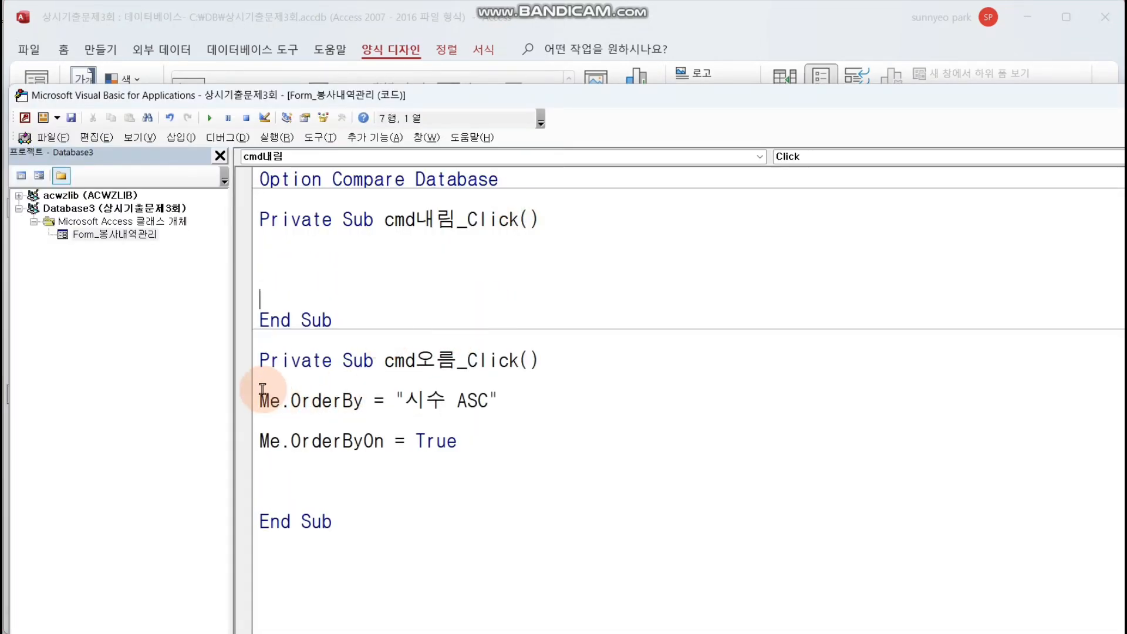
- Copy the OrderBy and OrderByOn statements from cmd오름_Click into cmd내림_Click and change the copied sort string to "시수 DESC"
{"action": "left_click_drag", "start_coordinate": [262, 389], "coordinate": [475, 443]}
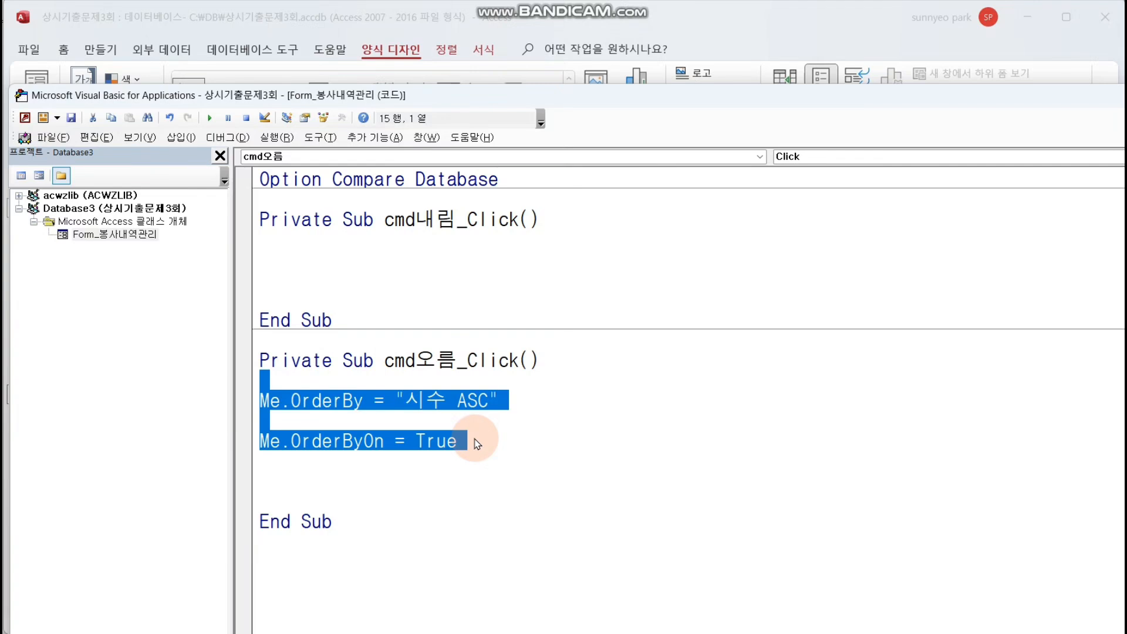
{"action": "key", "text": "ctrl+c"}
{"action": "left_click", "coordinate": [335, 270]}
{"action": "key", "text": "ctrl+v"}
{"action": "left_click", "coordinate": [469, 301]}
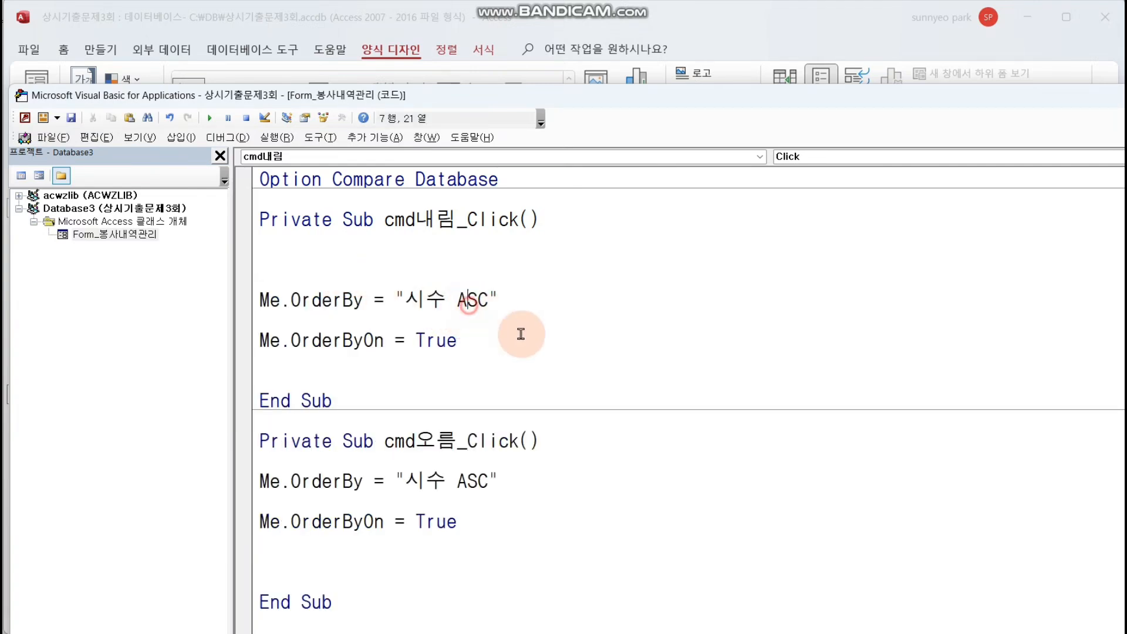
{"action": "key", "text": "BackSpace"}
{"action": "type", "text": "DE"}
{"action": "left_click", "coordinate": [487, 371]}
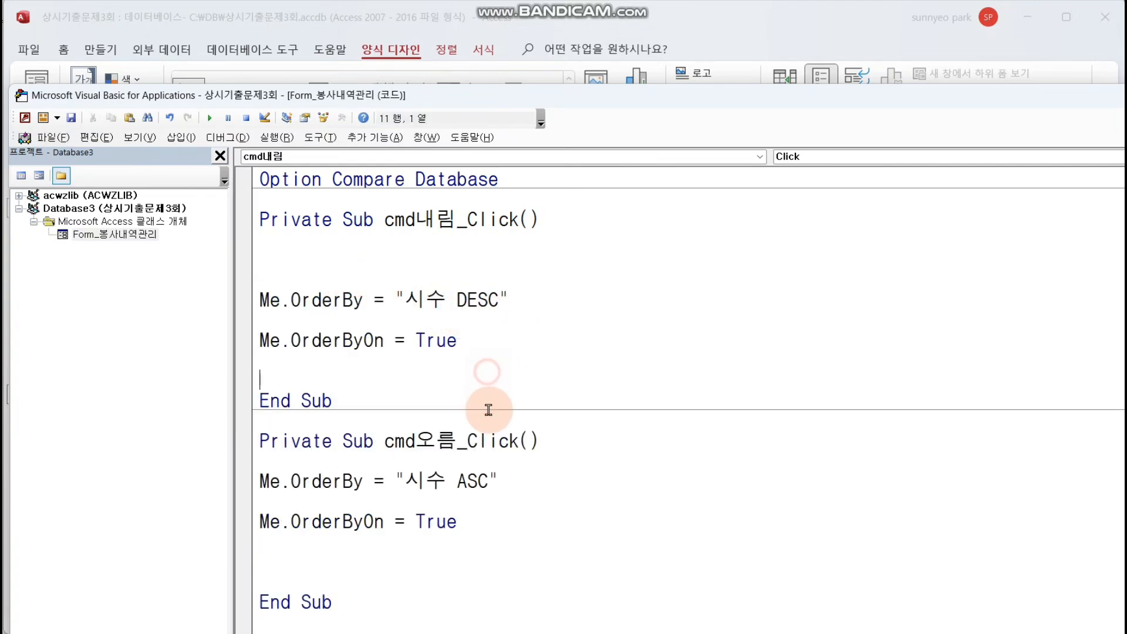
- Review the ASC and DESC sort strings and the OrderByOn statement in the two click procedures
{"action": "left_click_drag", "start_coordinate": [478, 485], "coordinate": [489, 485]}
{"action": "left_click_drag", "start_coordinate": [475, 306], "coordinate": [499, 305]}
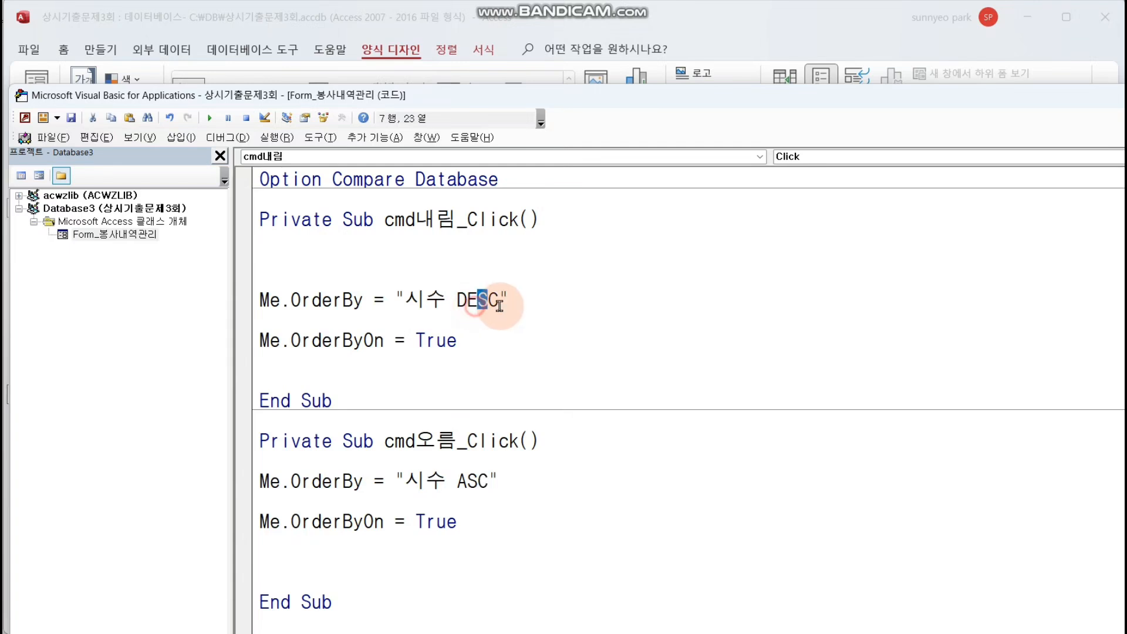
{"action": "left_click", "coordinate": [555, 330]}
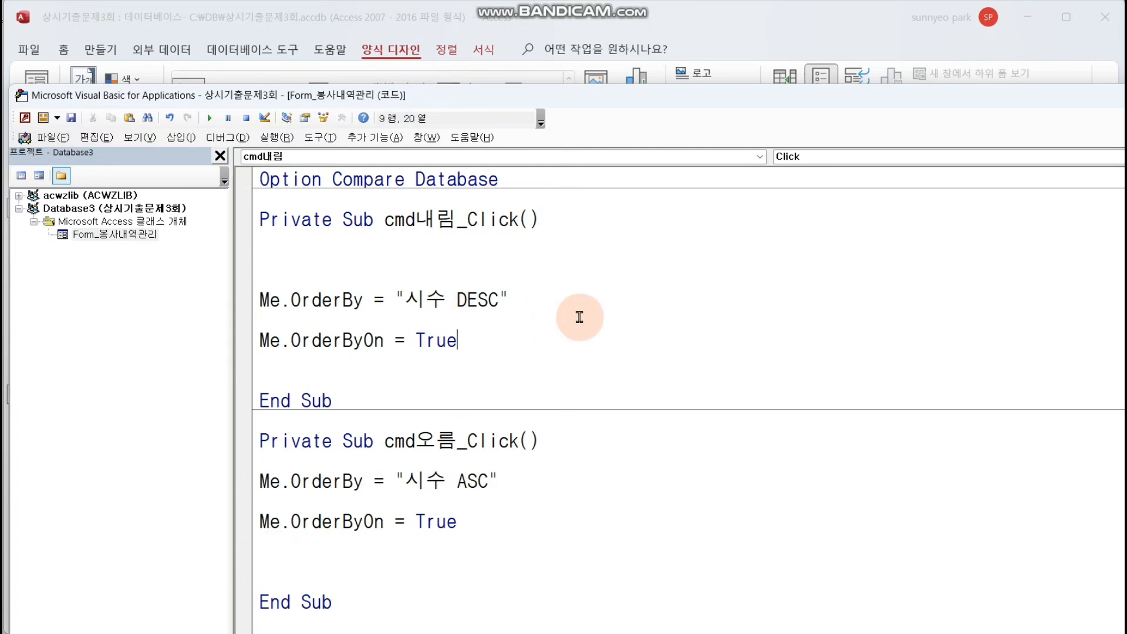
{"action": "left_click", "coordinate": [331, 303]}
{"action": "left_click_drag", "start_coordinate": [330, 304], "coordinate": [430, 302]}
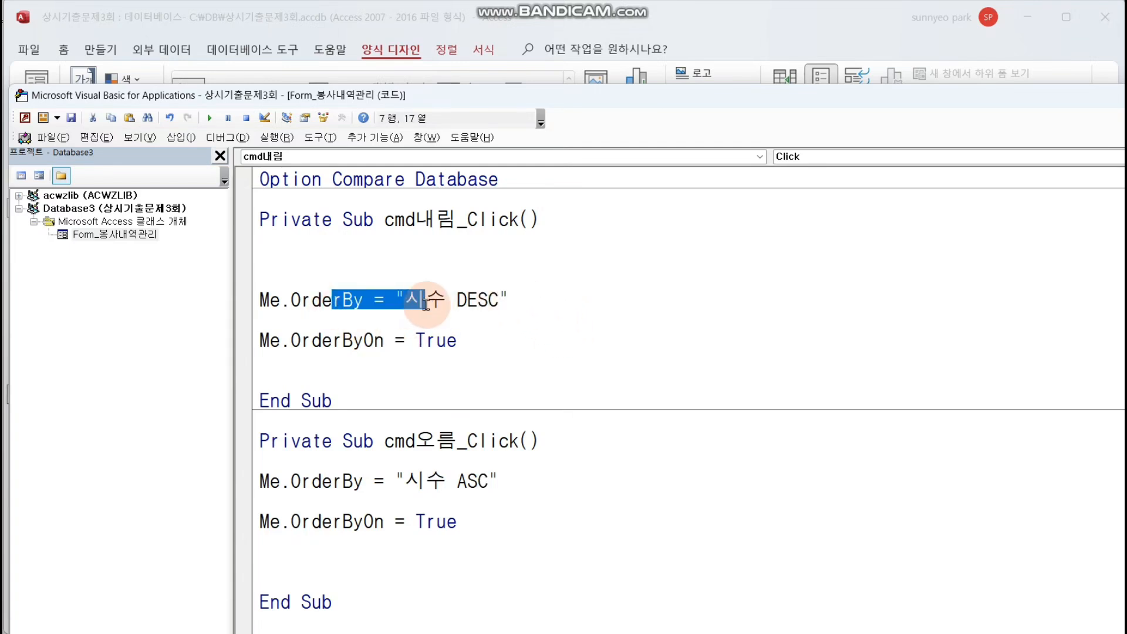
{"action": "left_click", "coordinate": [427, 304]}
{"action": "left_click", "coordinate": [476, 297]}
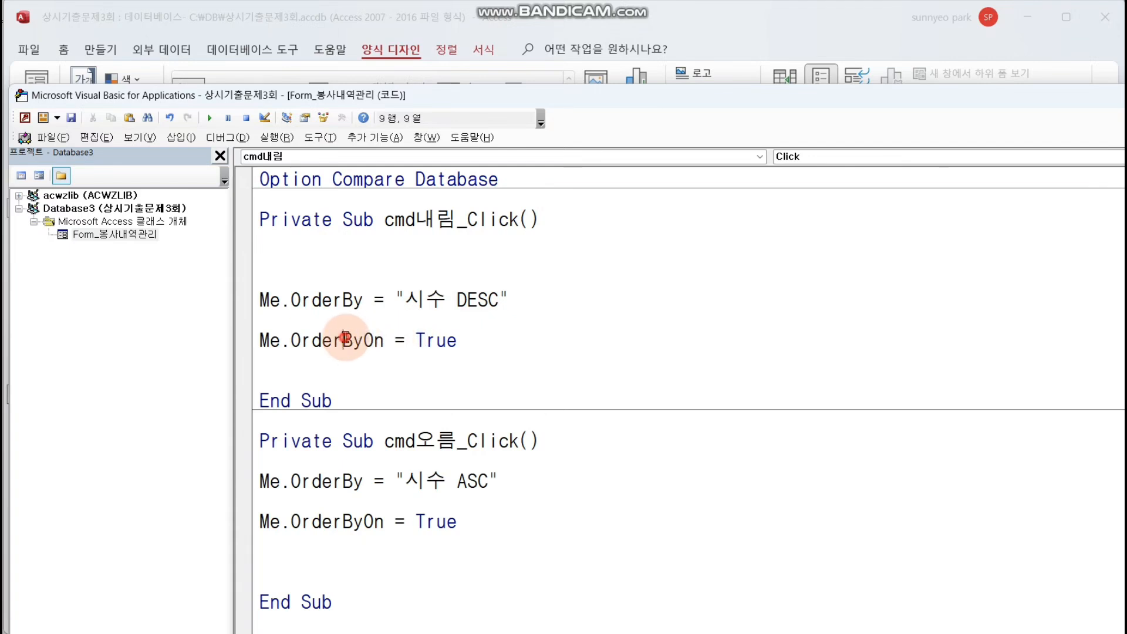
{"action": "left_click_drag", "start_coordinate": [333, 339], "coordinate": [456, 339]}
{"action": "left_click", "coordinate": [504, 347]}
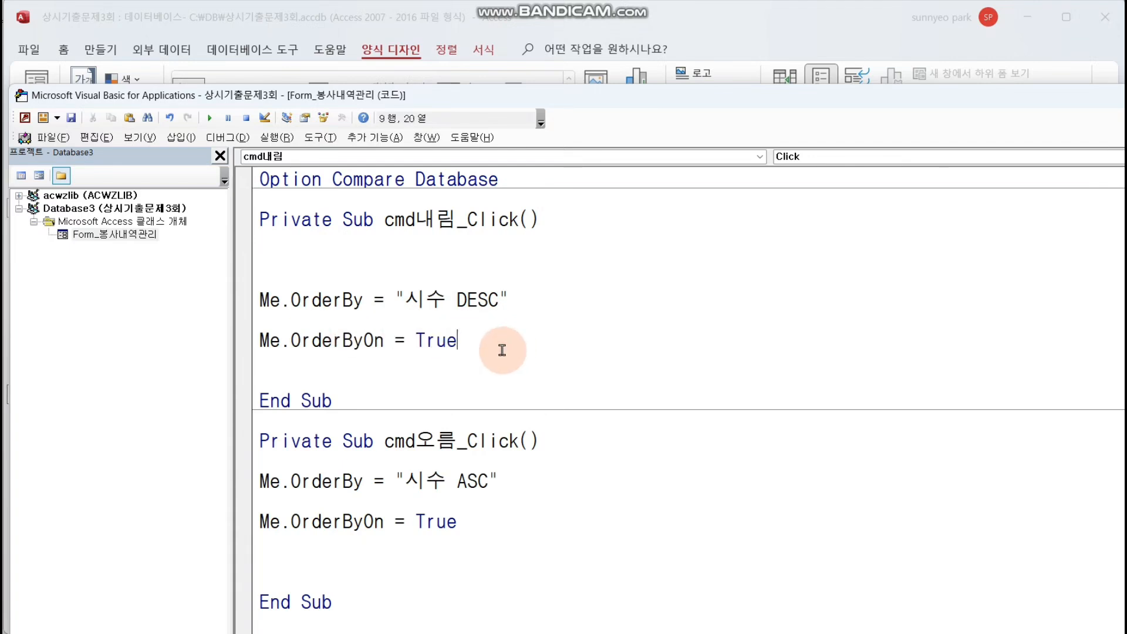
- Return to the 봉사내역관리 form, show it in Form view, test its 오름 and 내림 sort buttons, and close it
{"action": "double_click", "coordinate": [21, 98]}
{"action": "left_click", "coordinate": [257, 376]}
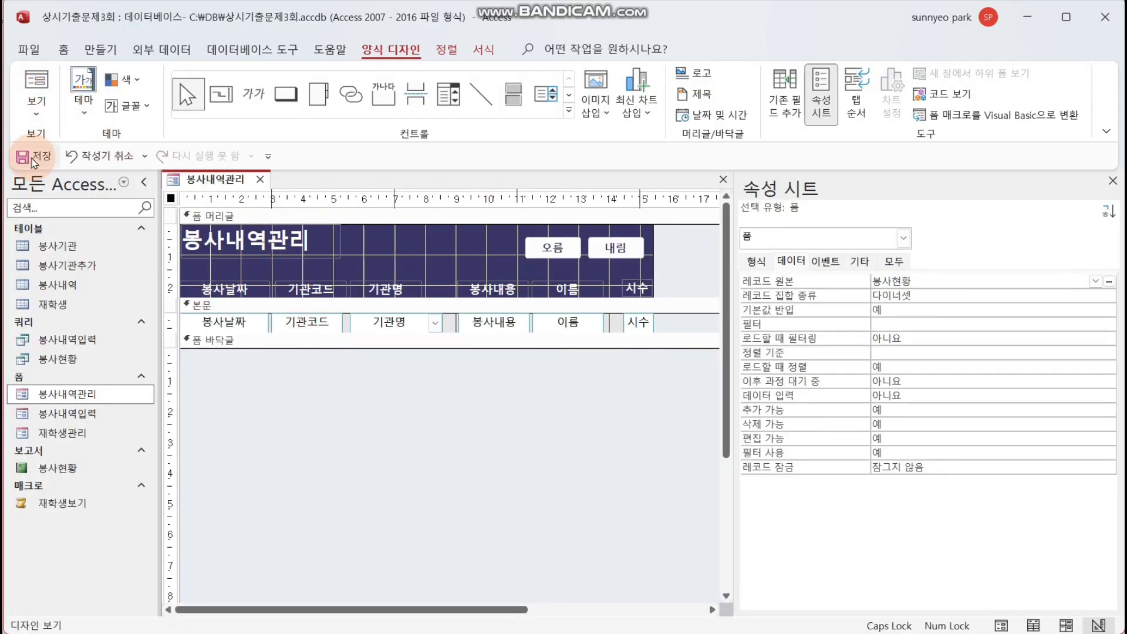
{"action": "left_click", "coordinate": [37, 85]}
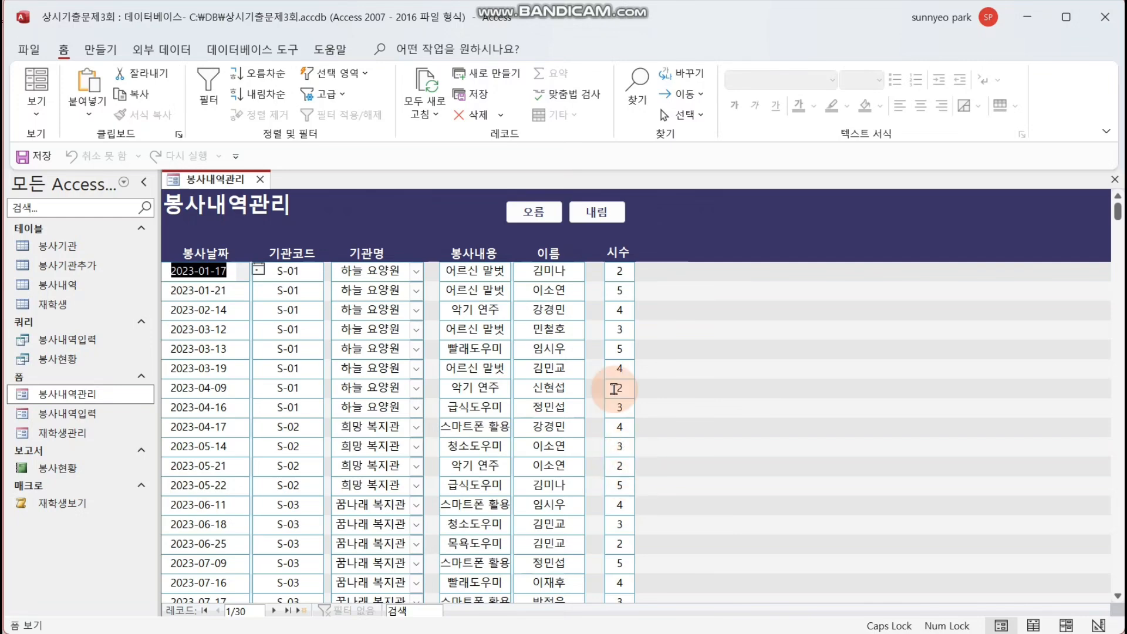
{"action": "left_click", "coordinate": [534, 213]}
{"action": "left_click", "coordinate": [596, 212]}
{"action": "left_click", "coordinate": [539, 216]}
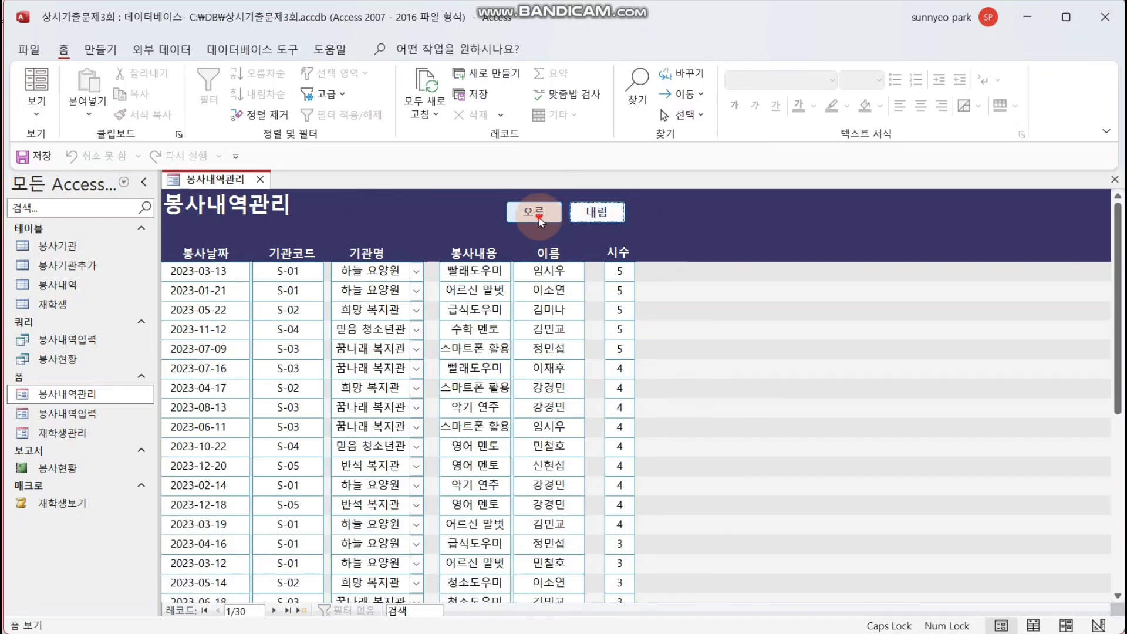
{"action": "left_click", "coordinate": [596, 213]}
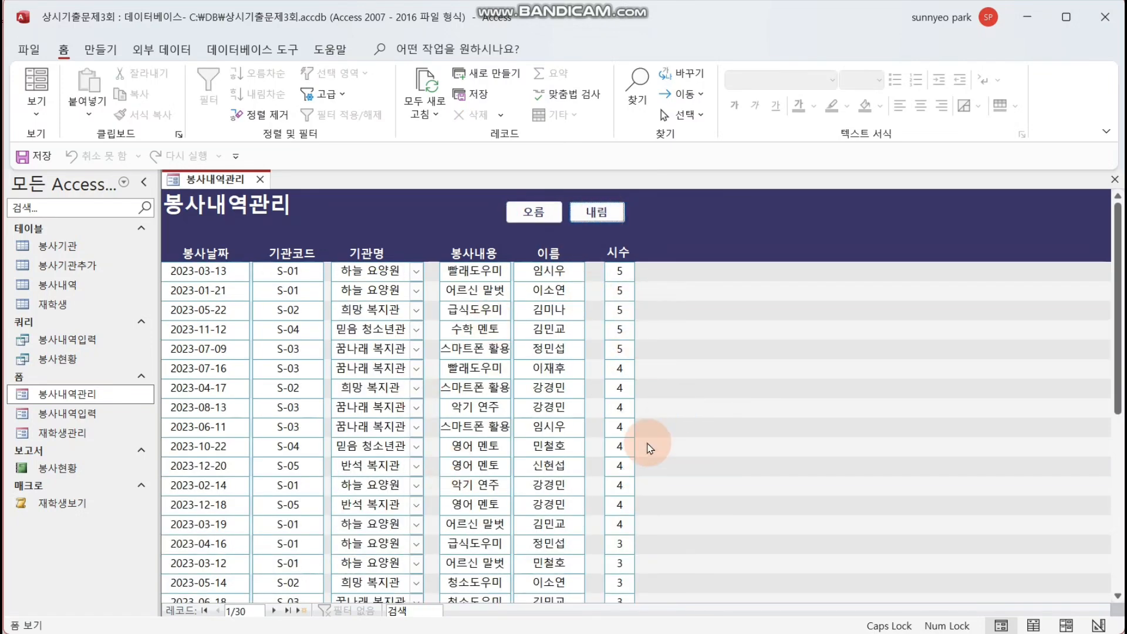
{"action": "left_click", "coordinate": [260, 180]}
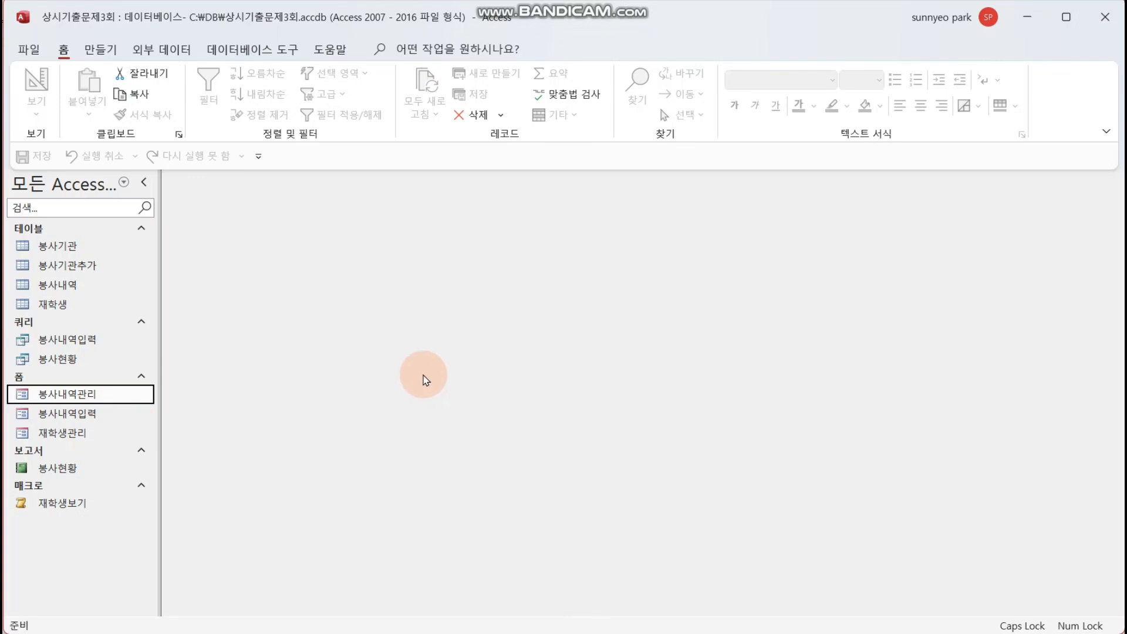
- Open the 재학생 table, expand the related volunteer records of three students to examine them, and close the table
{"action": "double_click", "coordinate": [75, 303]}
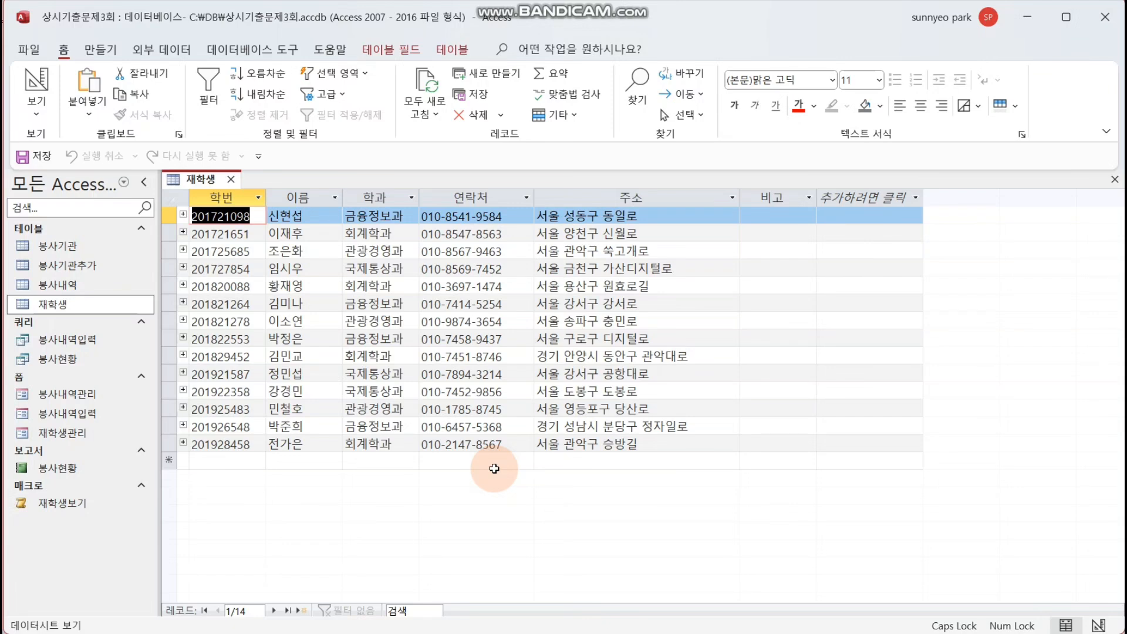
{"action": "left_click", "coordinate": [181, 302]}
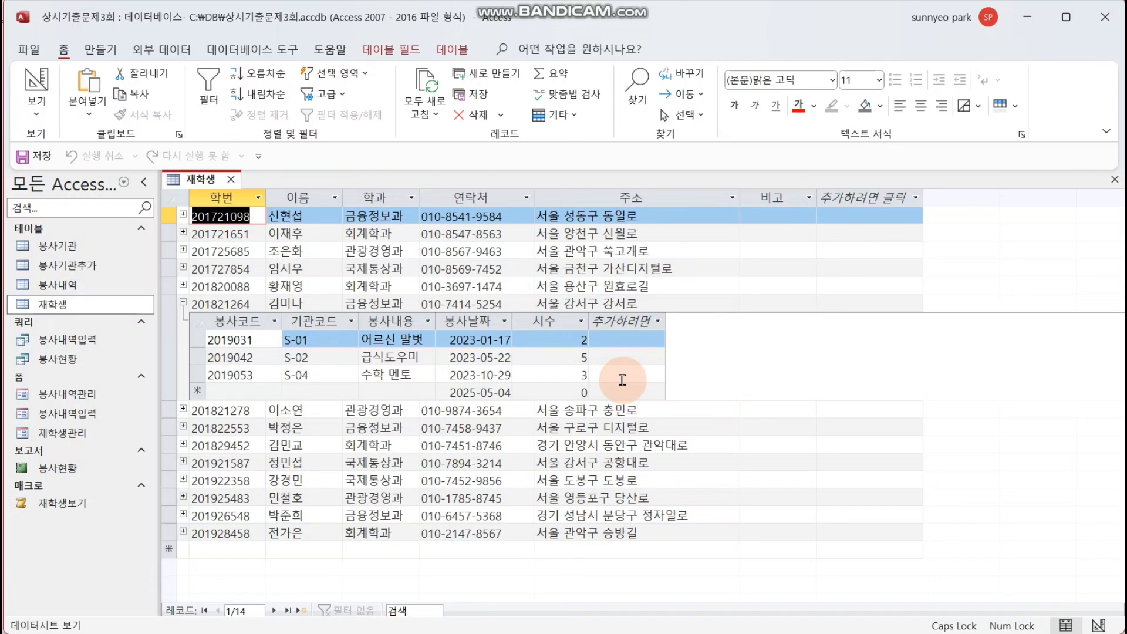
{"action": "left_click", "coordinate": [183, 411]}
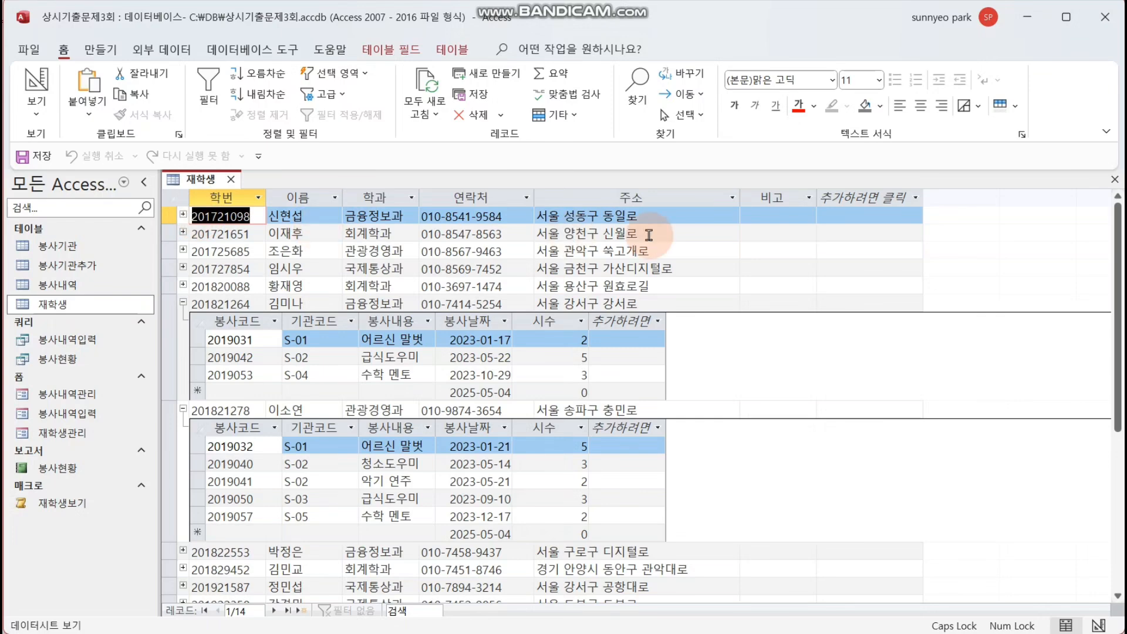
{"action": "left_click", "coordinate": [184, 217]}
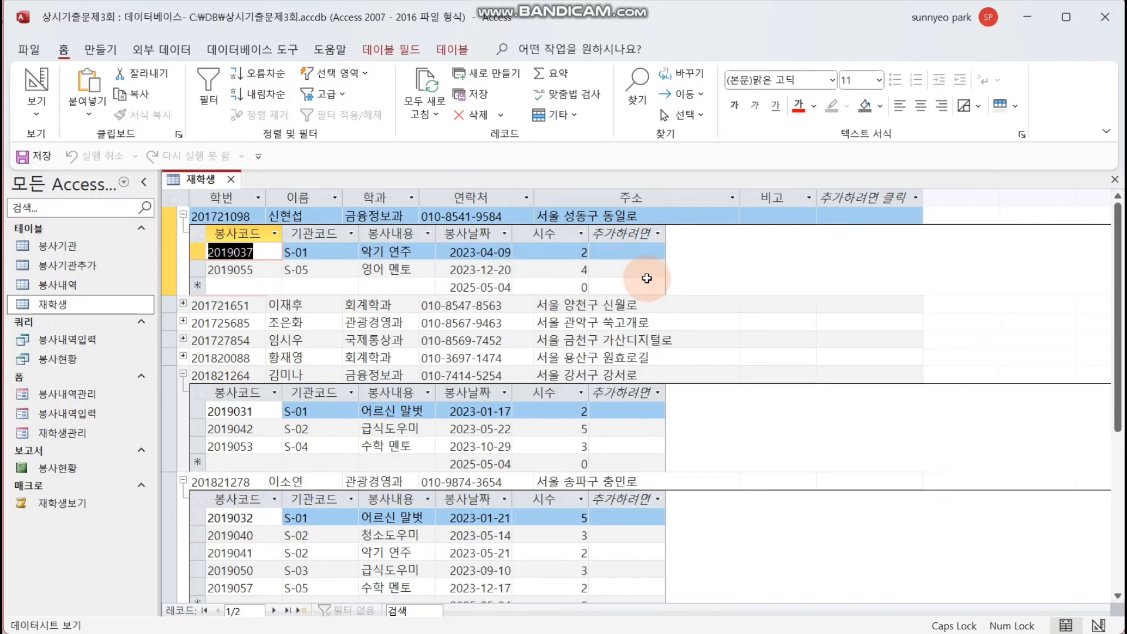
{"action": "left_click", "coordinate": [231, 179]}
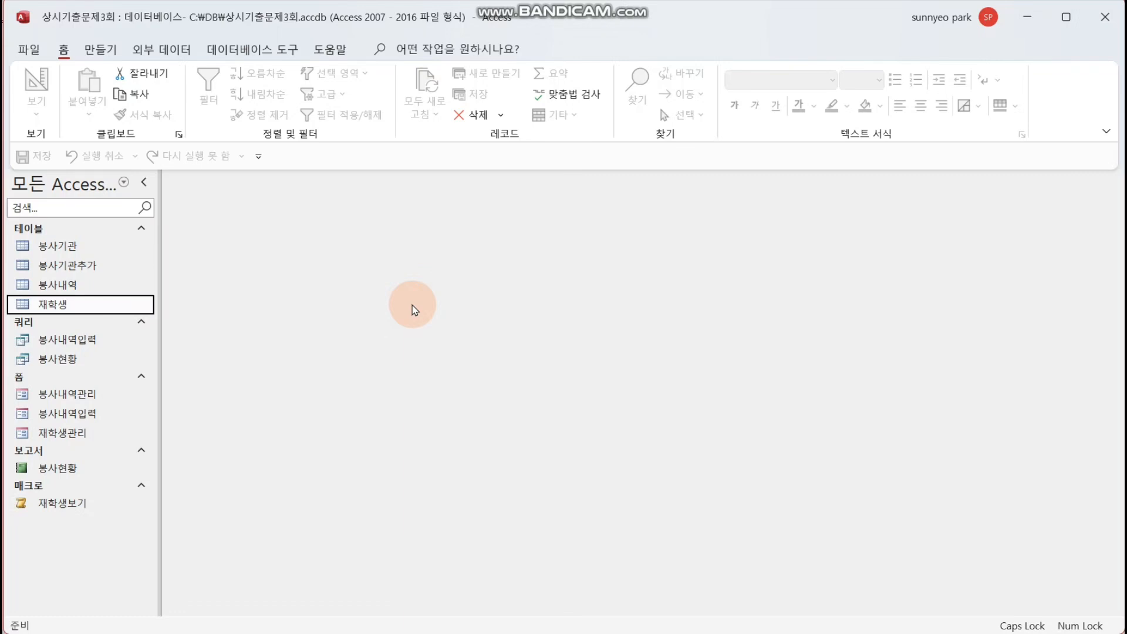
- Create a new query in Design view, hide its side panes, and add the 재학생 and 봉사내역 tables
{"action": "left_click", "coordinate": [100, 49]}
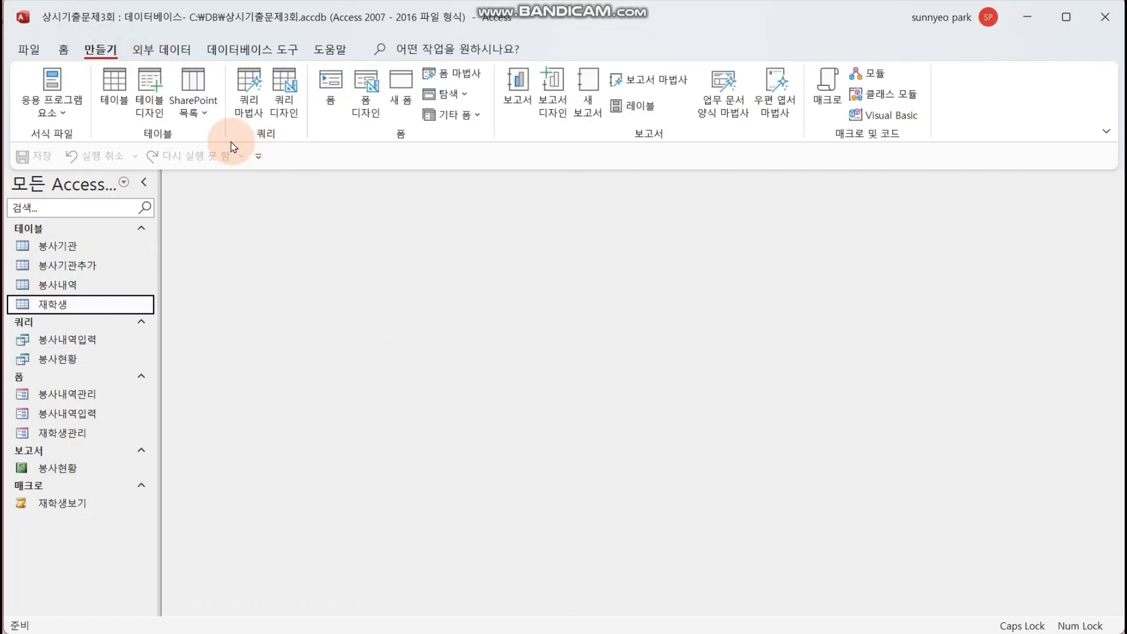
{"action": "left_click", "coordinate": [284, 99]}
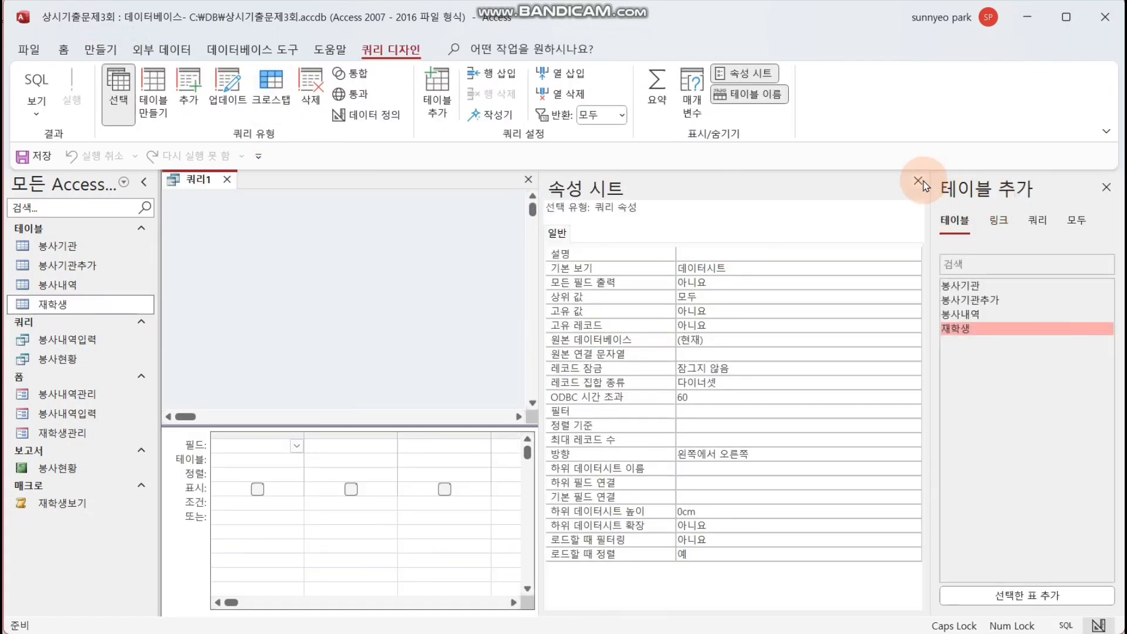
{"action": "left_click", "coordinate": [919, 181]}
{"action": "left_click", "coordinate": [1106, 188]}
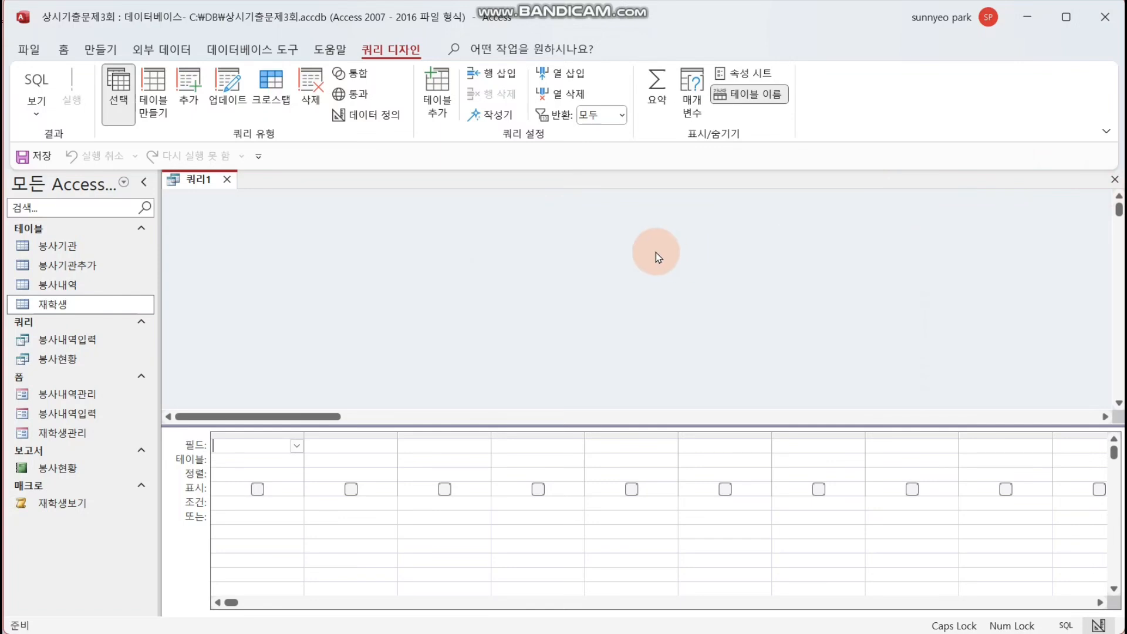
{"action": "left_click_drag", "start_coordinate": [89, 303], "coordinate": [260, 233]}
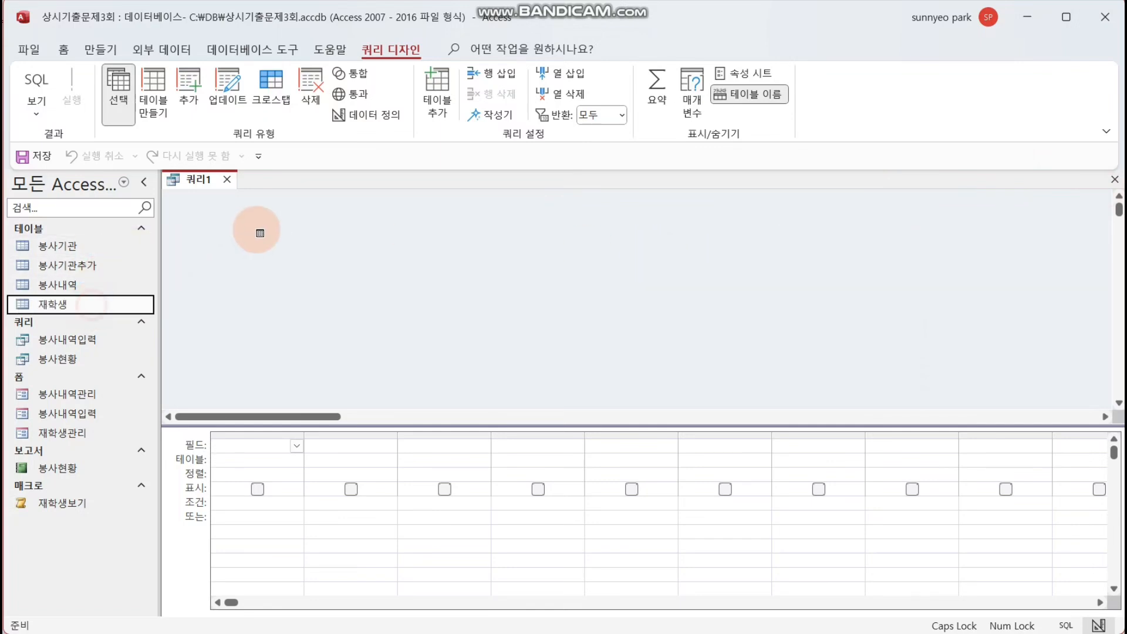
{"action": "left_click_drag", "start_coordinate": [70, 285], "coordinate": [463, 247]}
- Enlarge the 재학생 and 봉사내역 field lists until all fields show and arrange them side by side
{"action": "left_click_drag", "start_coordinate": [292, 334], "coordinate": [294, 374]}
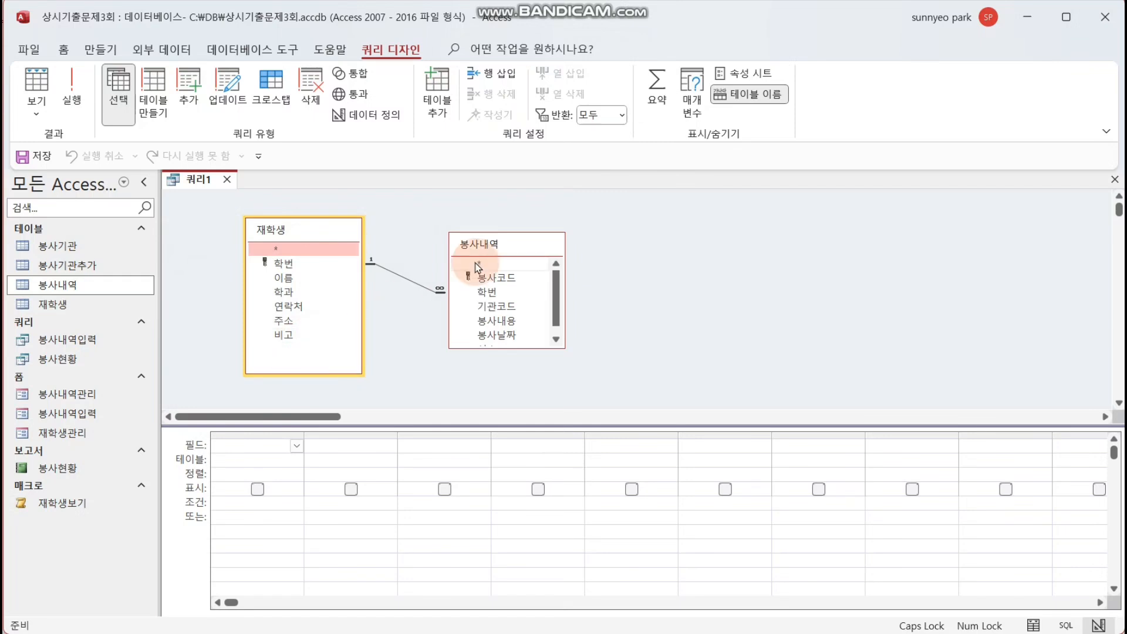
{"action": "left_click_drag", "start_coordinate": [503, 244], "coordinate": [534, 214]}
{"action": "left_click_drag", "start_coordinate": [534, 320], "coordinate": [530, 363]}
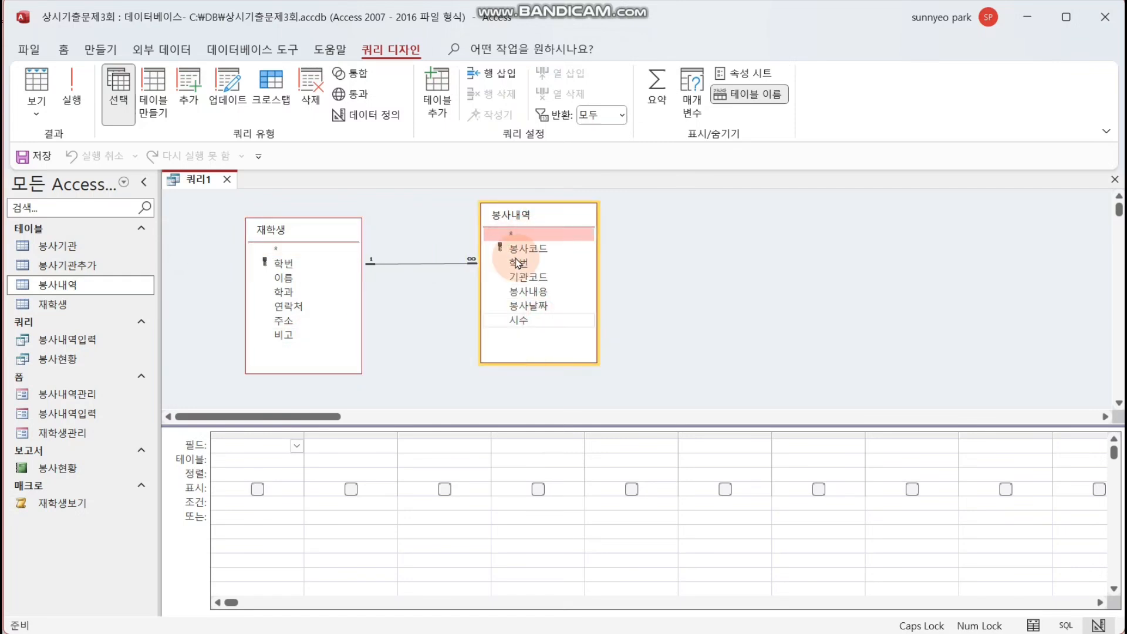
{"action": "left_click_drag", "start_coordinate": [544, 221], "coordinate": [540, 235]}
{"action": "left_click_drag", "start_coordinate": [273, 234], "coordinate": [258, 253]}
{"action": "left_click", "coordinate": [493, 227]}
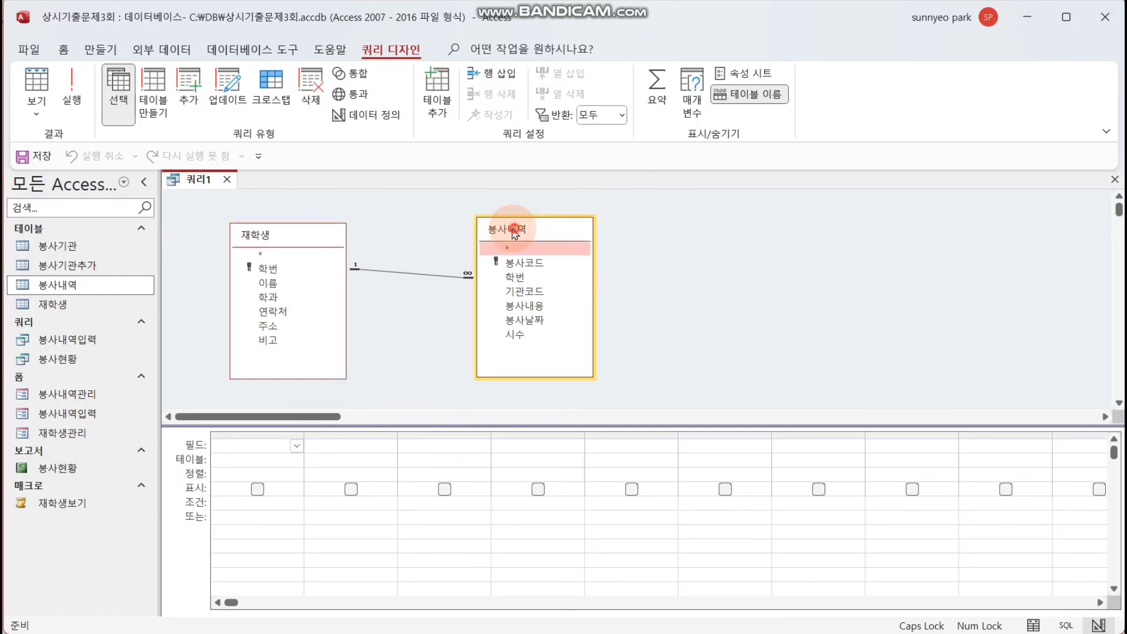
{"action": "left_click_drag", "start_coordinate": [514, 233], "coordinate": [500, 233]}
- Turn the query into an update query and add the 비고 field of 재학생 to the grid
{"action": "left_click", "coordinate": [522, 334]}
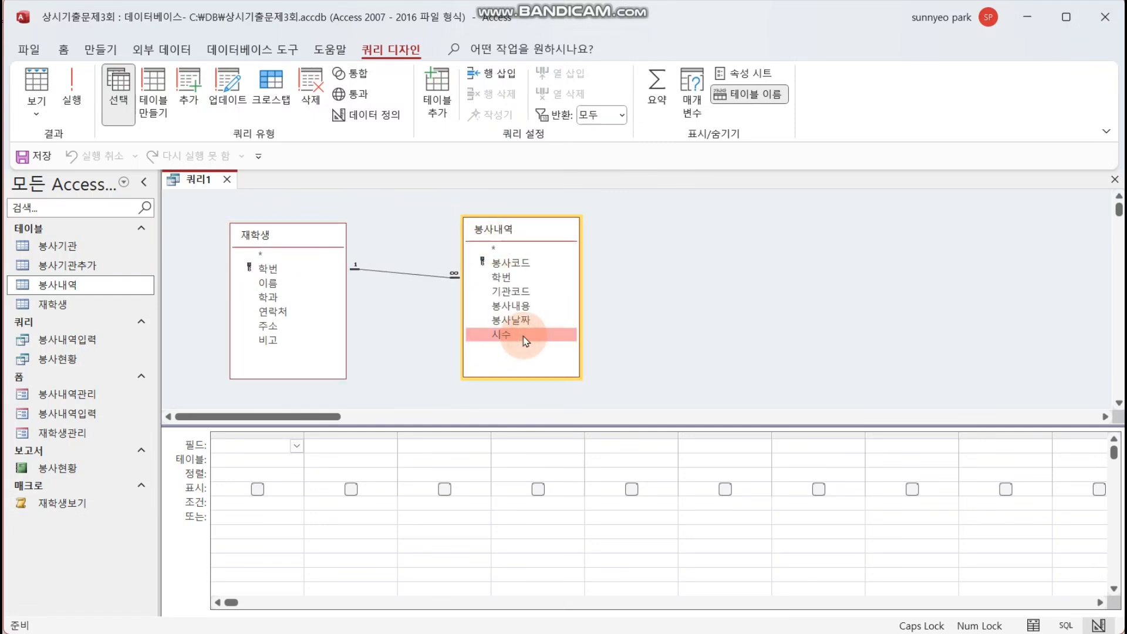
{"action": "left_click", "coordinate": [234, 94]}
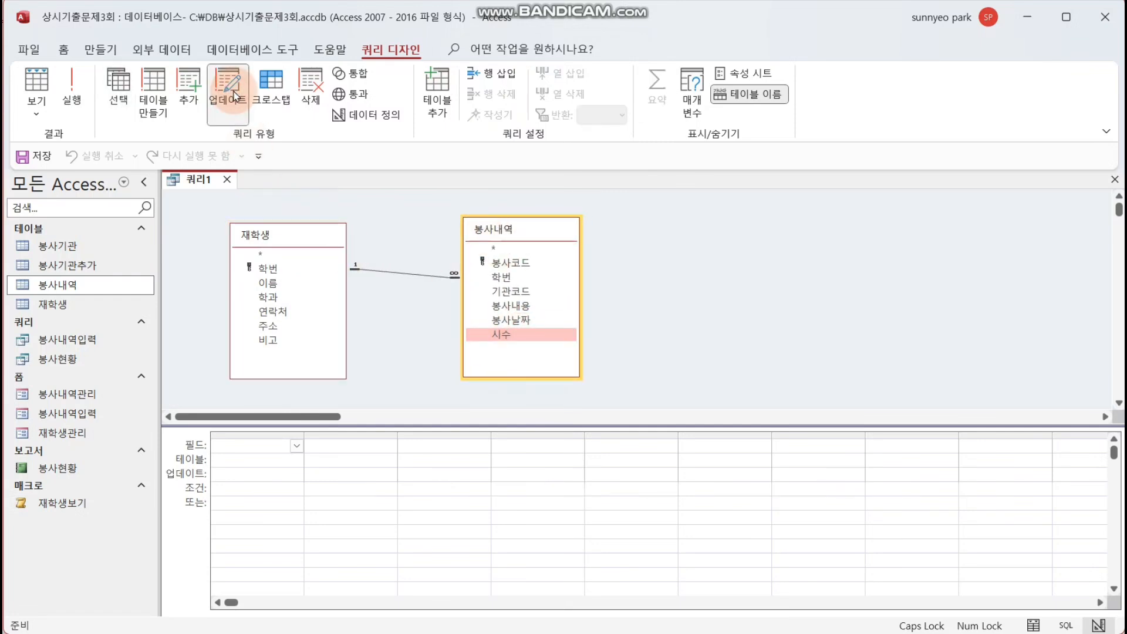
{"action": "double_click", "coordinate": [300, 341]}
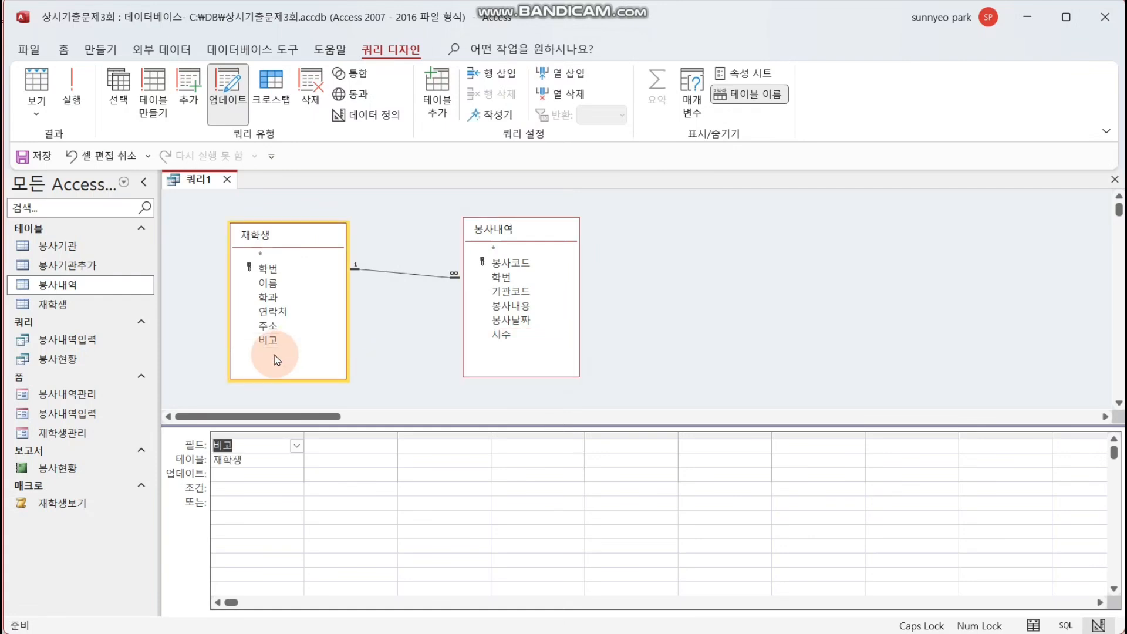
- Set the update value of the 비고 field to "우수 봉사 학생"
{"action": "left_click", "coordinate": [268, 478]}
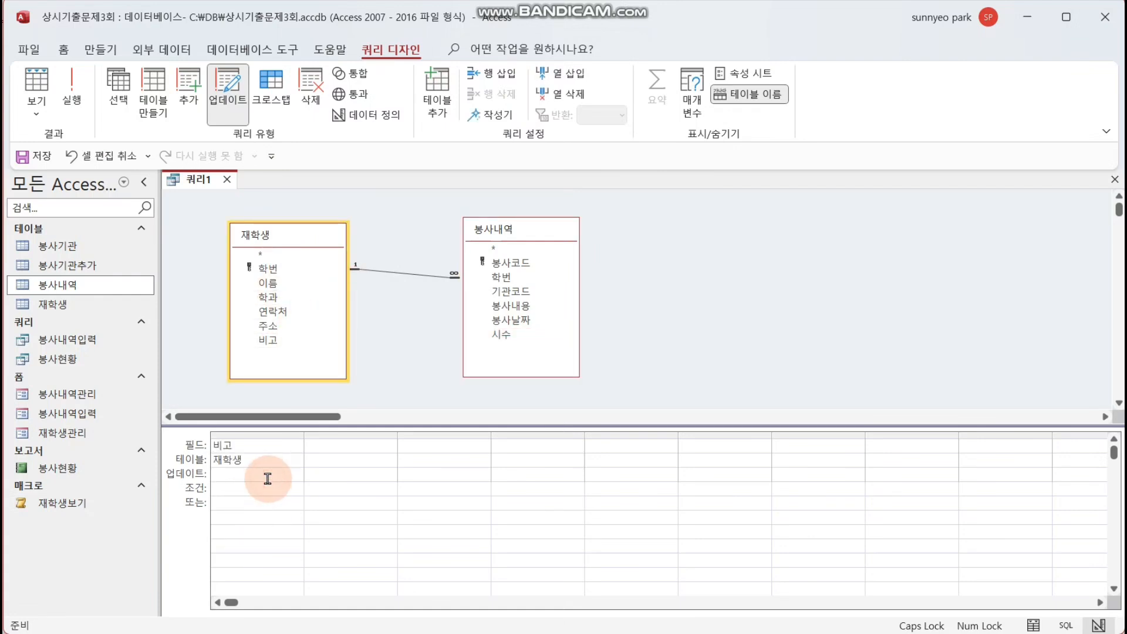
{"action": "type", "text": "DNTN"}
{"action": "key", "text": "BackSpace"}
{"action": "key", "text": "BackSpace"}
{"action": "key", "text": "BackSpace"}
{"action": "key", "text": "BackSpace"}
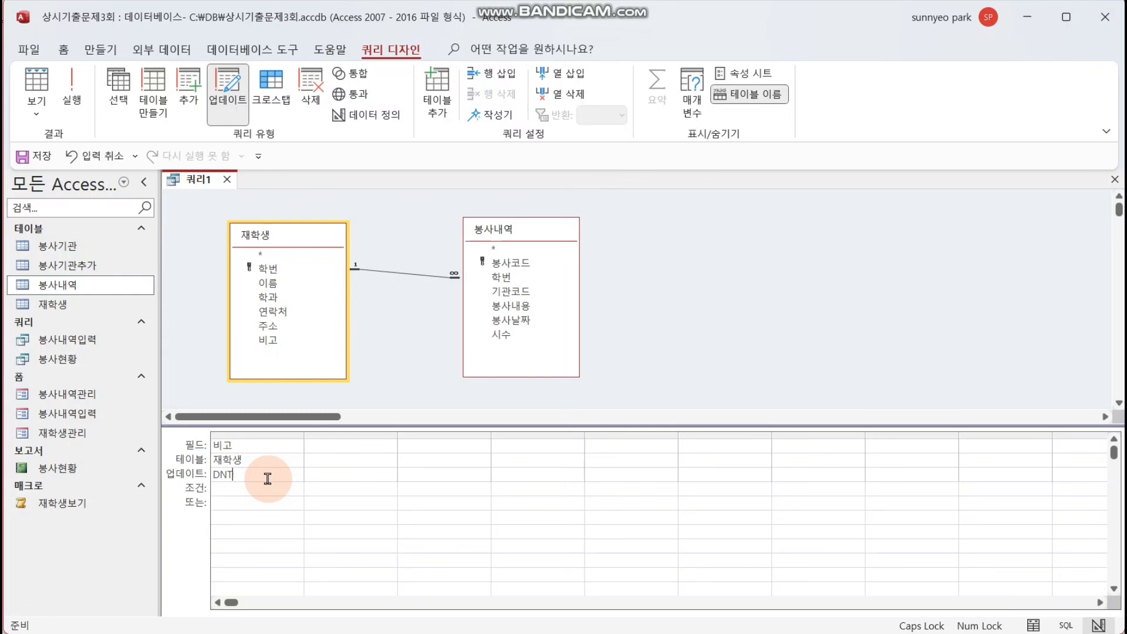
{"action": "key", "text": "Hangul"}
{"action": "type", "text": "ㅇㅜ수 봉사 학새"}
{"action": "key", "text": "BackSpace"}
{"action": "key", "text": "BackSpace"}
{"action": "key", "text": "BackSpace"}
{"action": "key", "text": "BackSpace"}
{"action": "type", "text": "학생"}
{"action": "key", "text": "Return"}
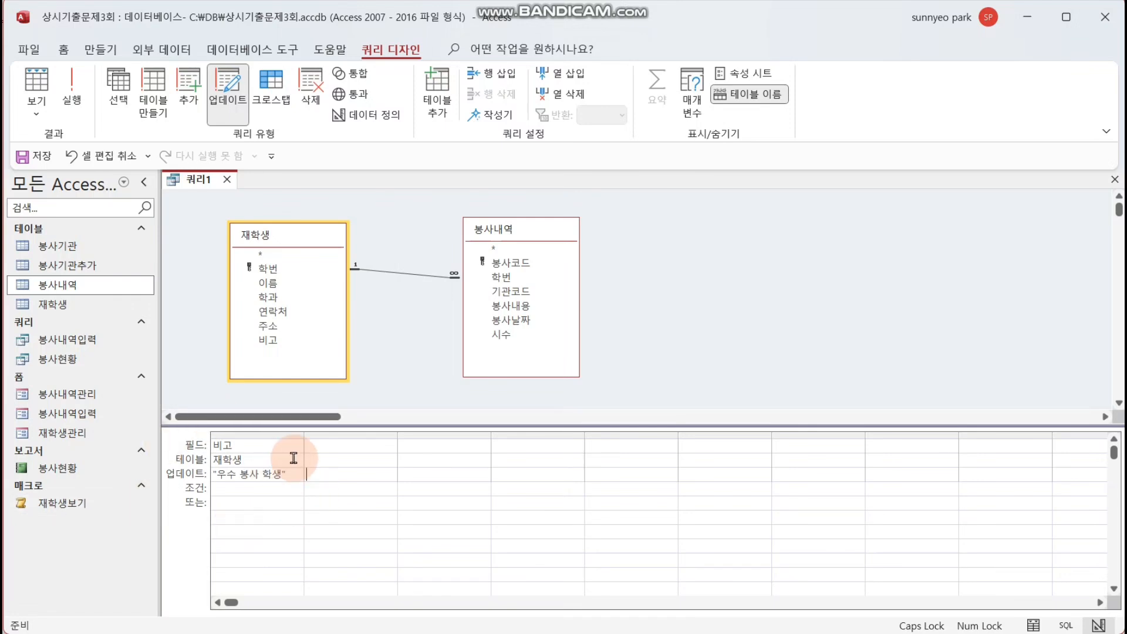
{"action": "left_click", "coordinate": [307, 472]}
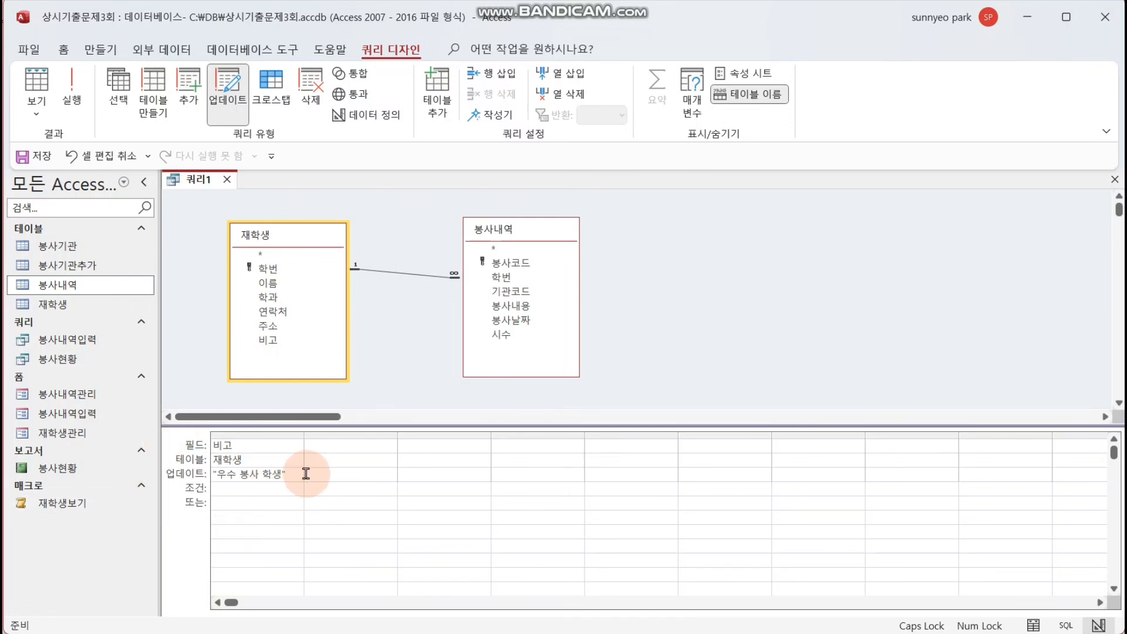
- Add the 학번 field of 재학생 as the second query column and open its criteria in the Zoom box
{"action": "left_click", "coordinate": [280, 243]}
{"action": "mouse_move", "coordinate": [279, 239]}
{"action": "left_mouse_down"}
{"action": "mouse_move", "coordinate": [301, 227]}
{"action": "mouse_move", "coordinate": [290, 232]}
{"action": "left_mouse_up"}
{"action": "left_click", "coordinate": [289, 262]}
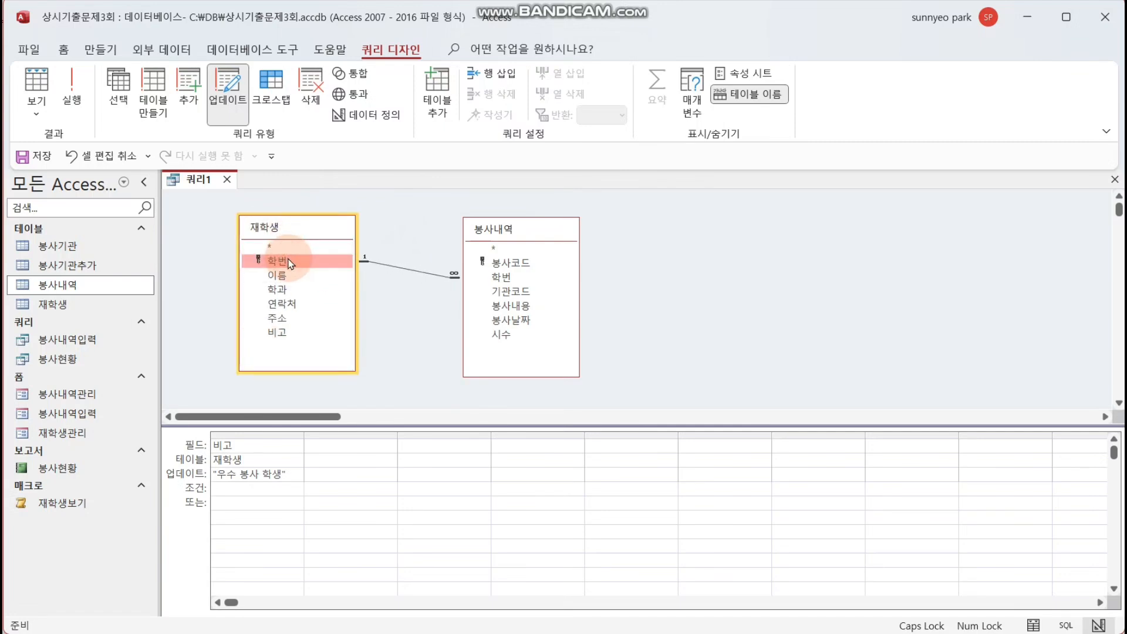
{"action": "double_click", "coordinate": [288, 262]}
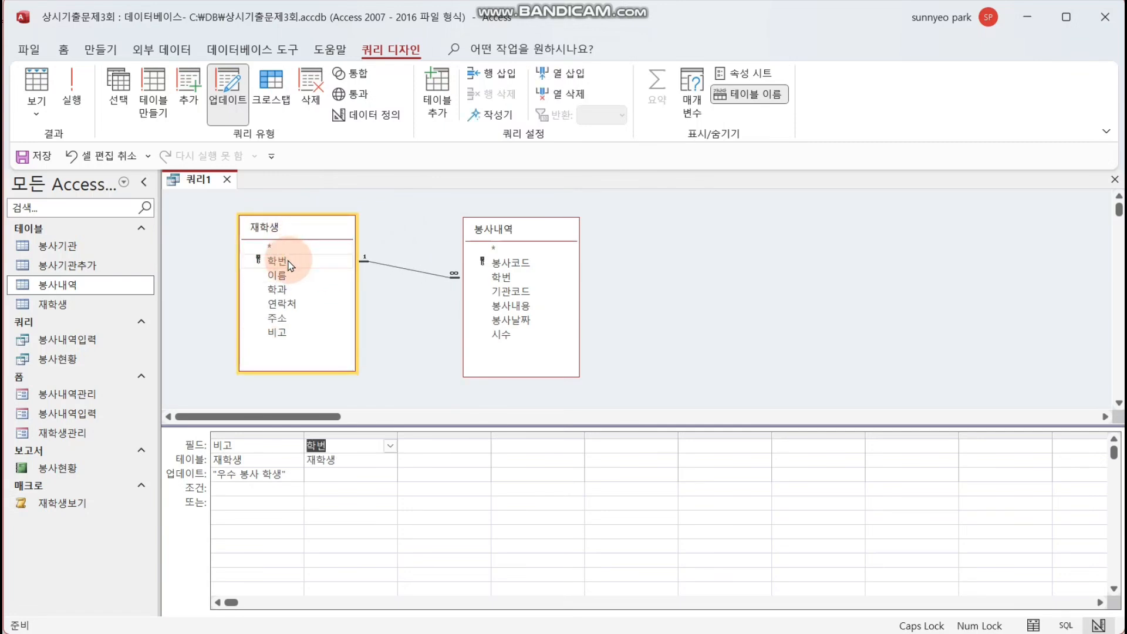
{"action": "right_click", "coordinate": [323, 487]}
{"action": "left_click", "coordinate": [369, 458]}
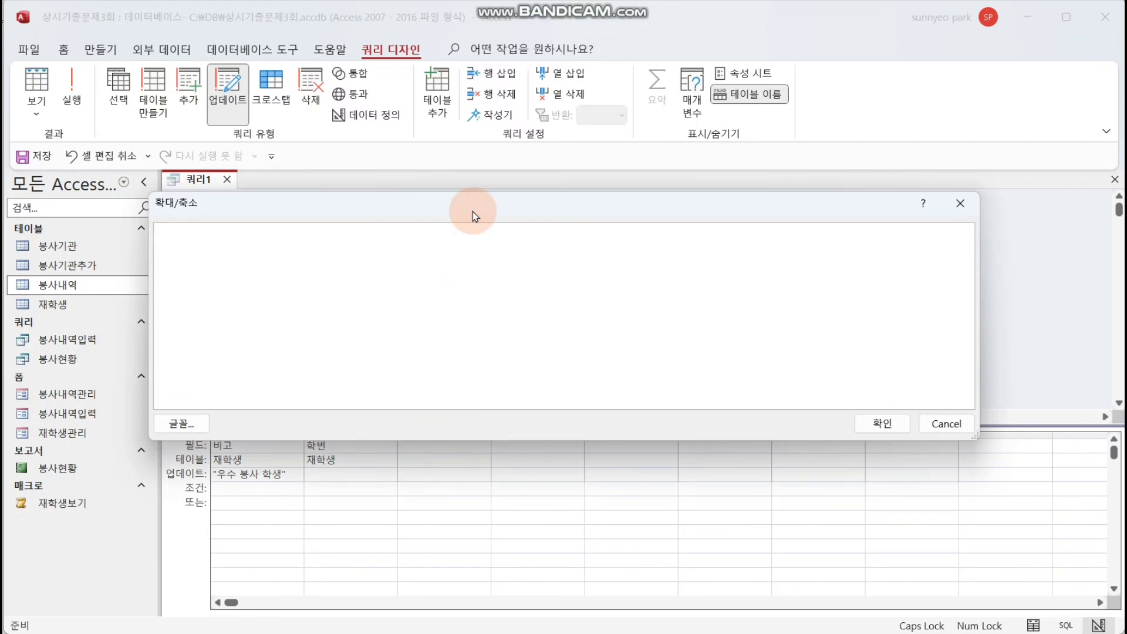